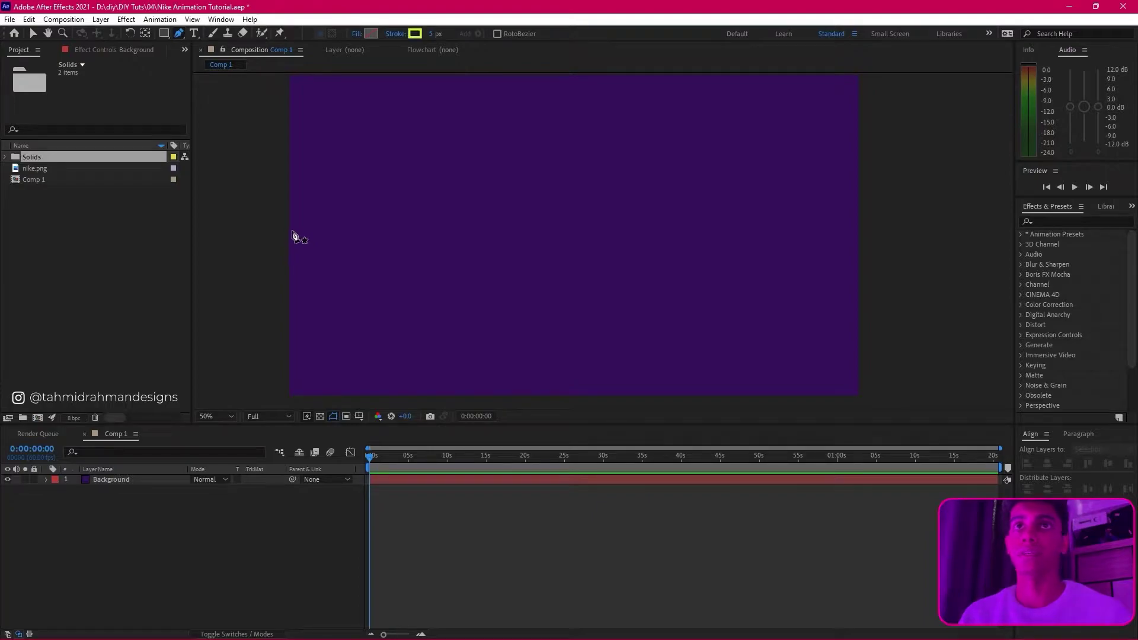
Step: Draw a straight horizontal line across the full width of the composition with the Pen tool, then deselect it
click(290, 231)
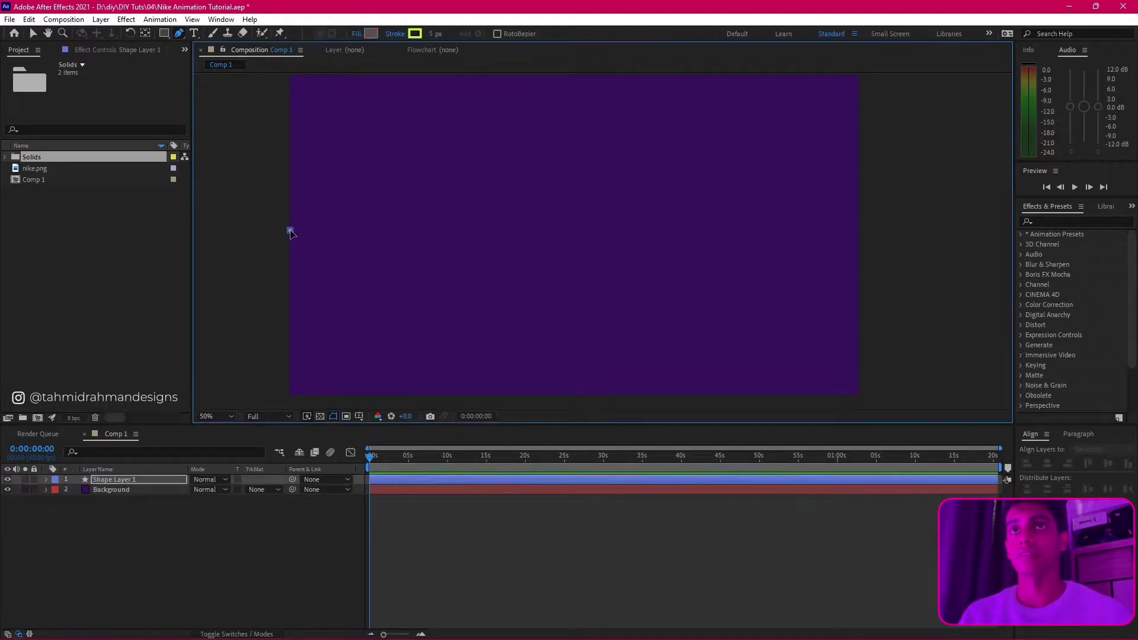
shift+click(860, 230)
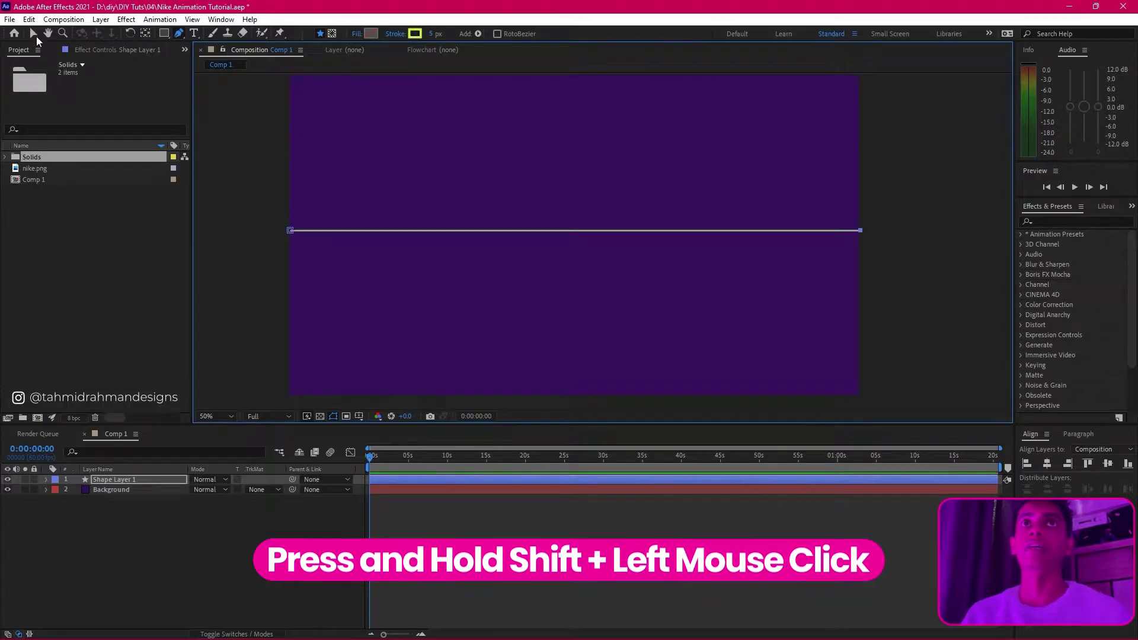
click(34, 33)
click(587, 500)
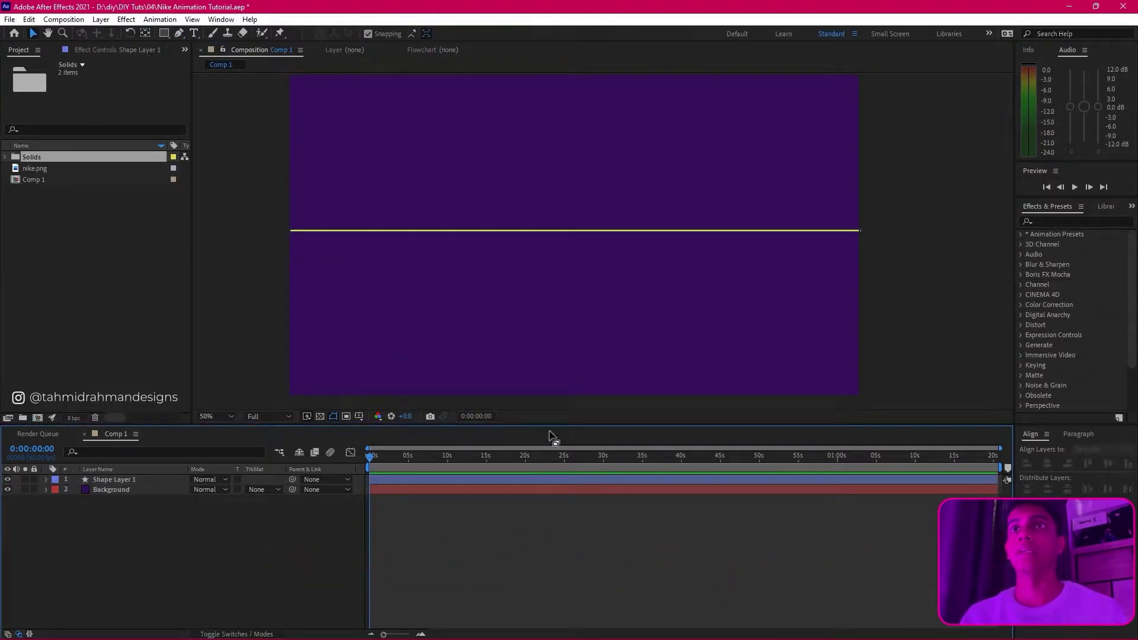
Step: Center the line's shape layer horizontally and vertically in the composition
click(154, 479)
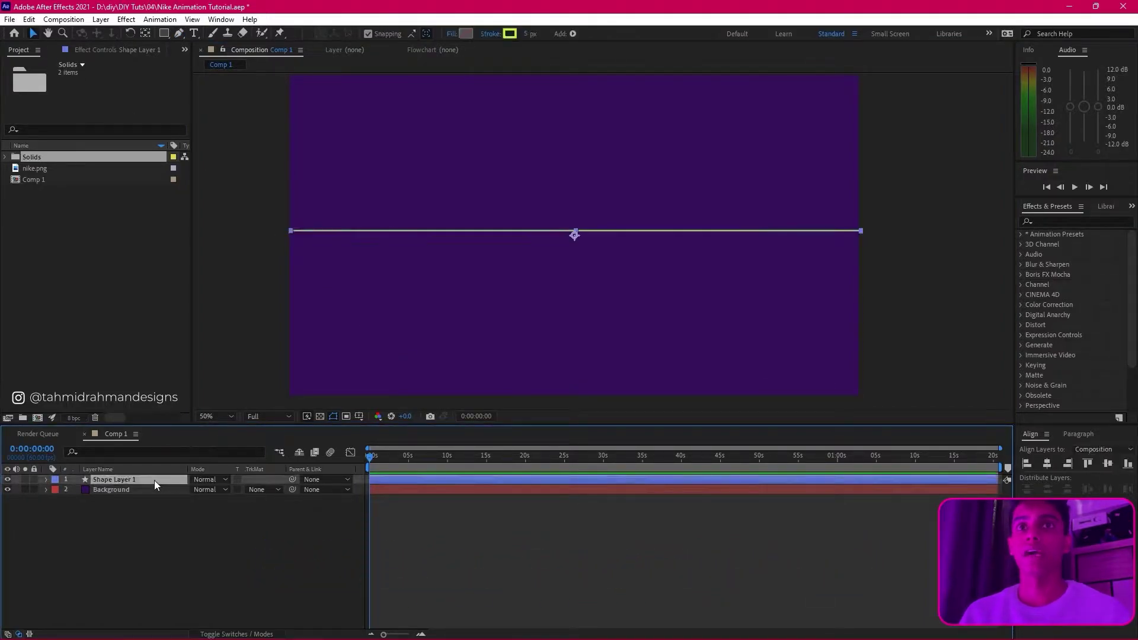
click(1048, 467)
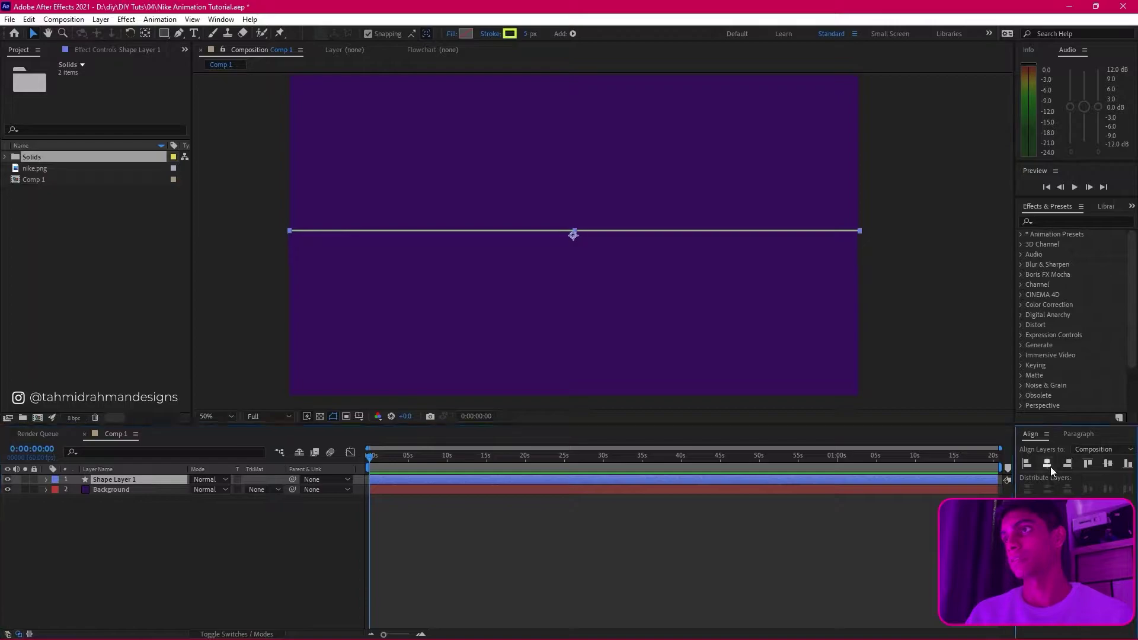
click(1106, 465)
click(820, 524)
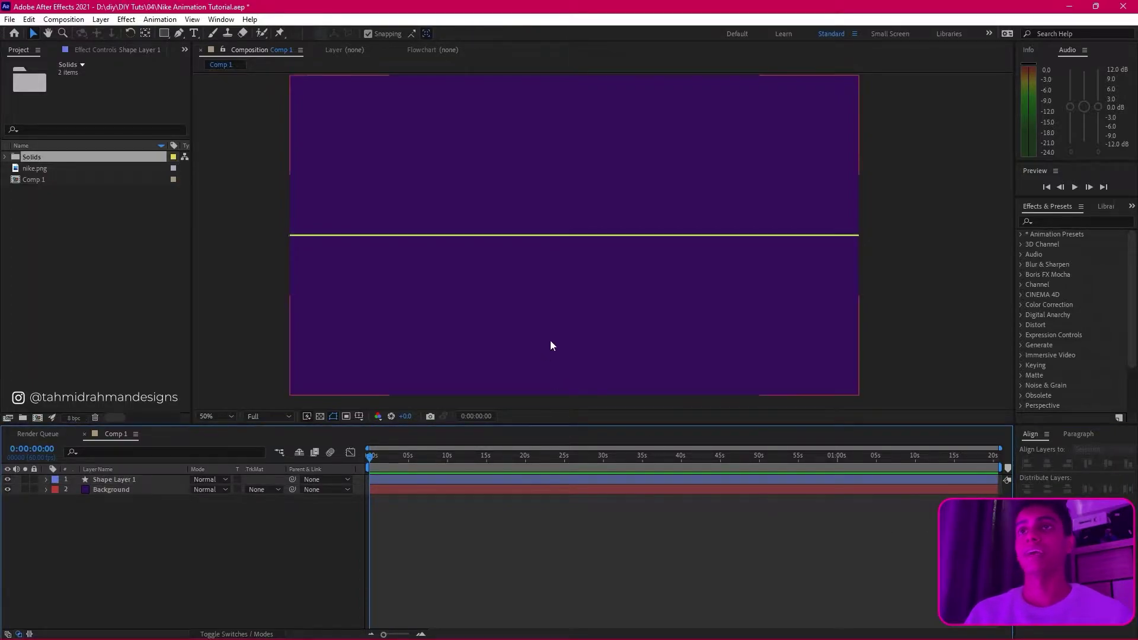
Step: Rename the line's shape layer to Waves
click(634, 233)
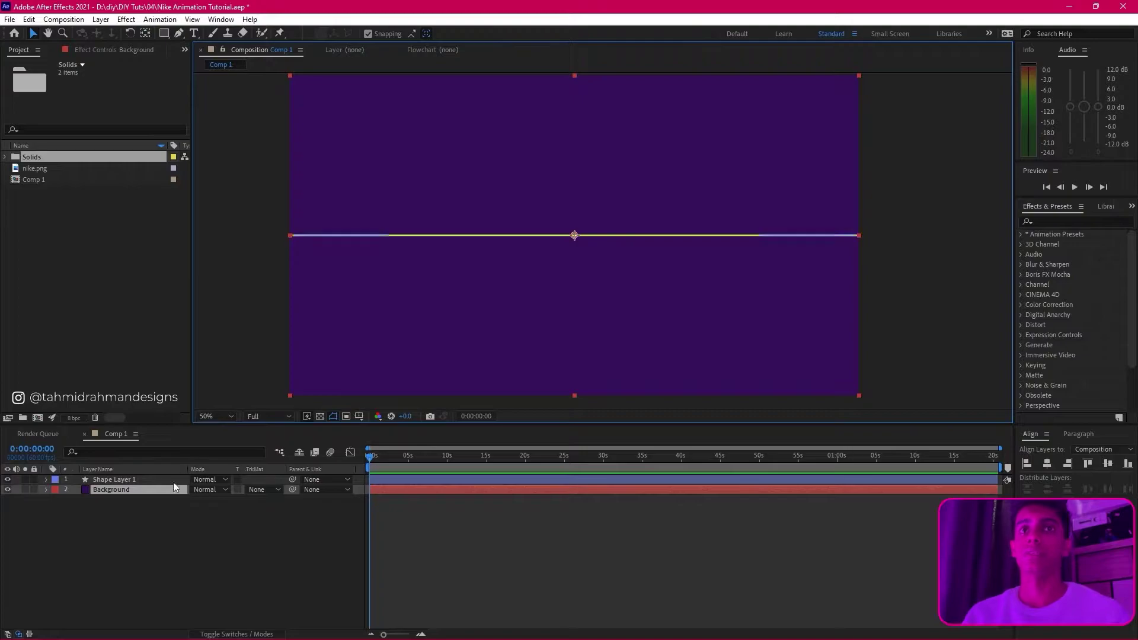
click(149, 482)
right_click(149, 483)
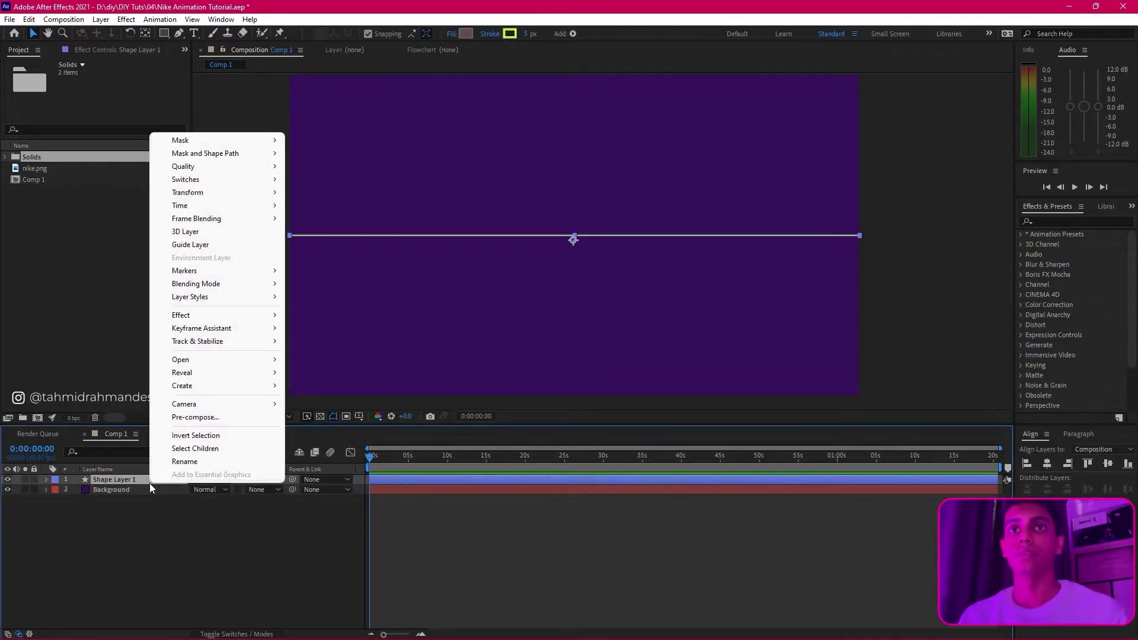
click(206, 461)
text(Waves)
key(Return)
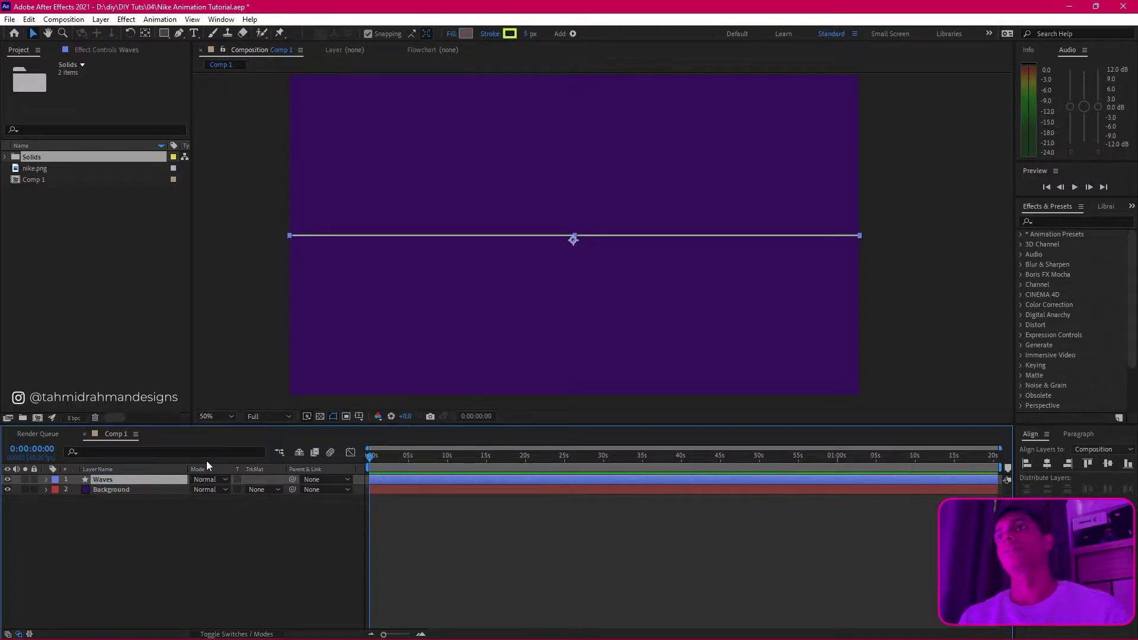
click(542, 560)
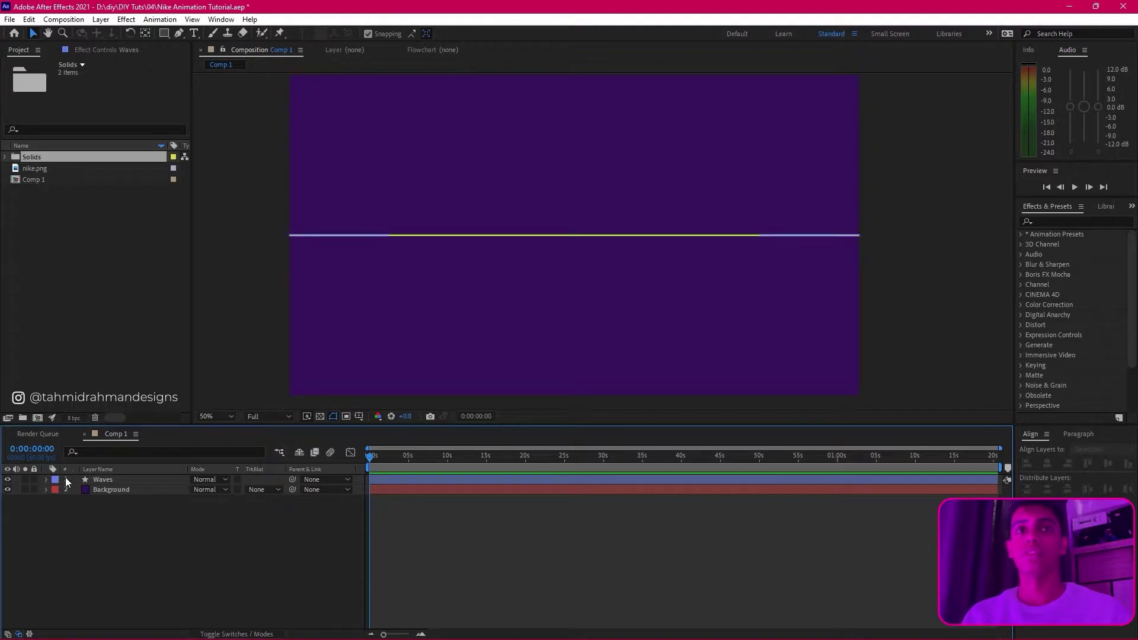
Step: Add Trim Paths to the Waves layer and expand its properties
click(46, 479)
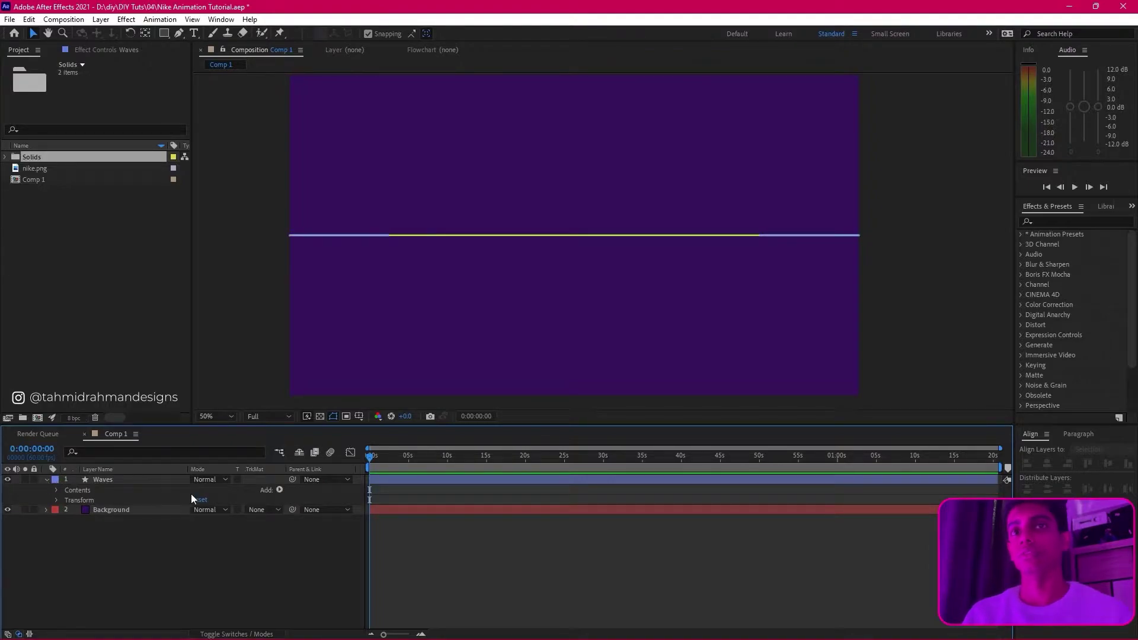
click(280, 489)
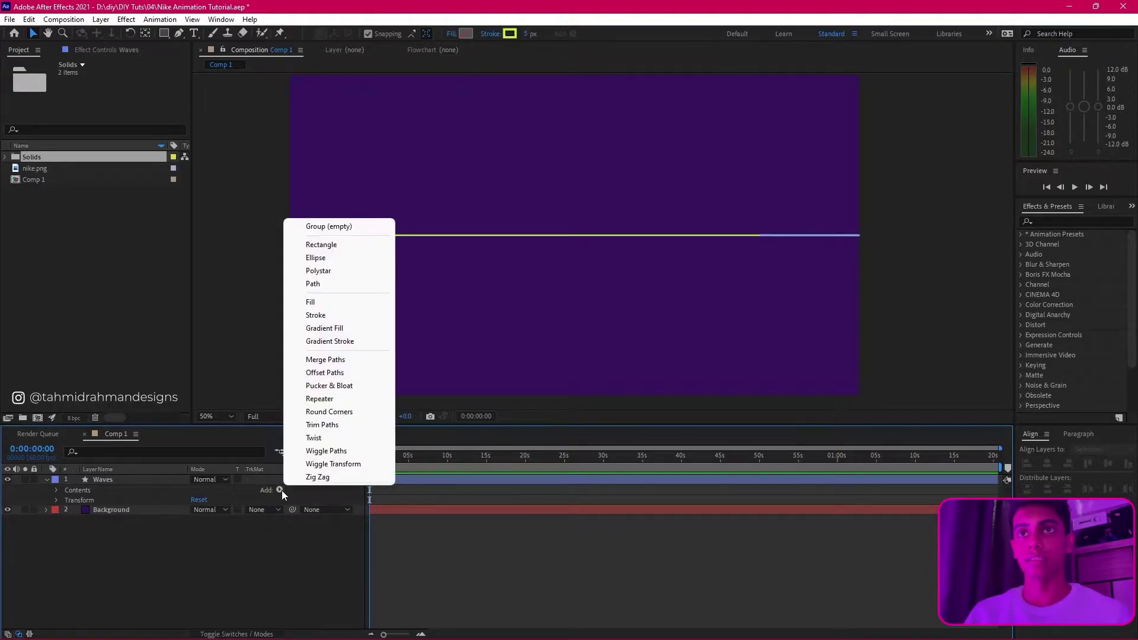
click(356, 425)
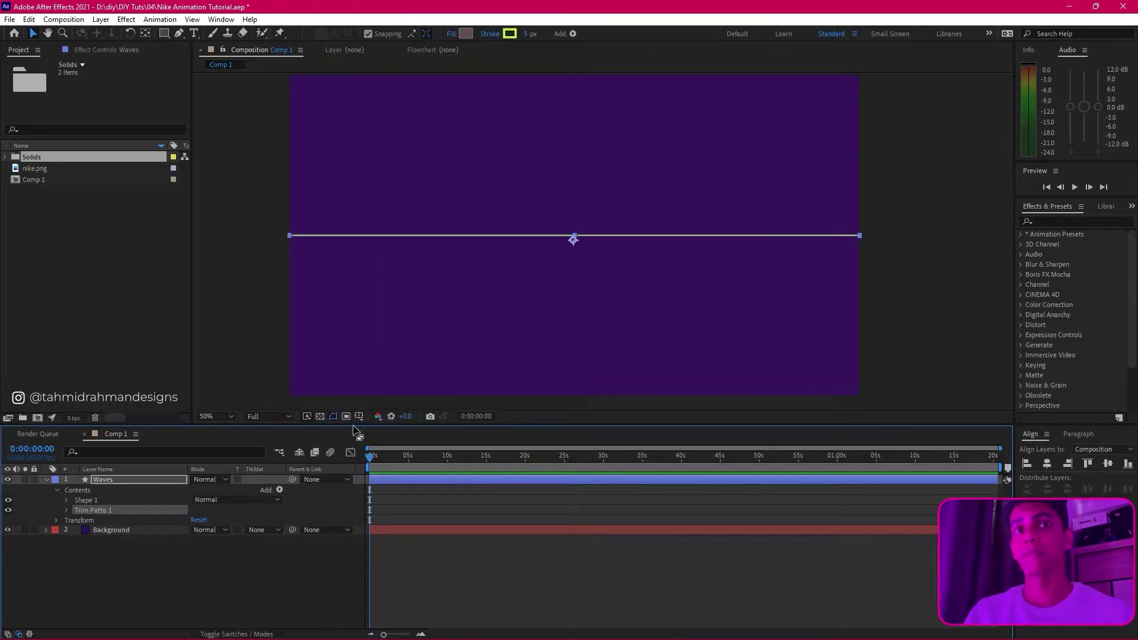
click(66, 510)
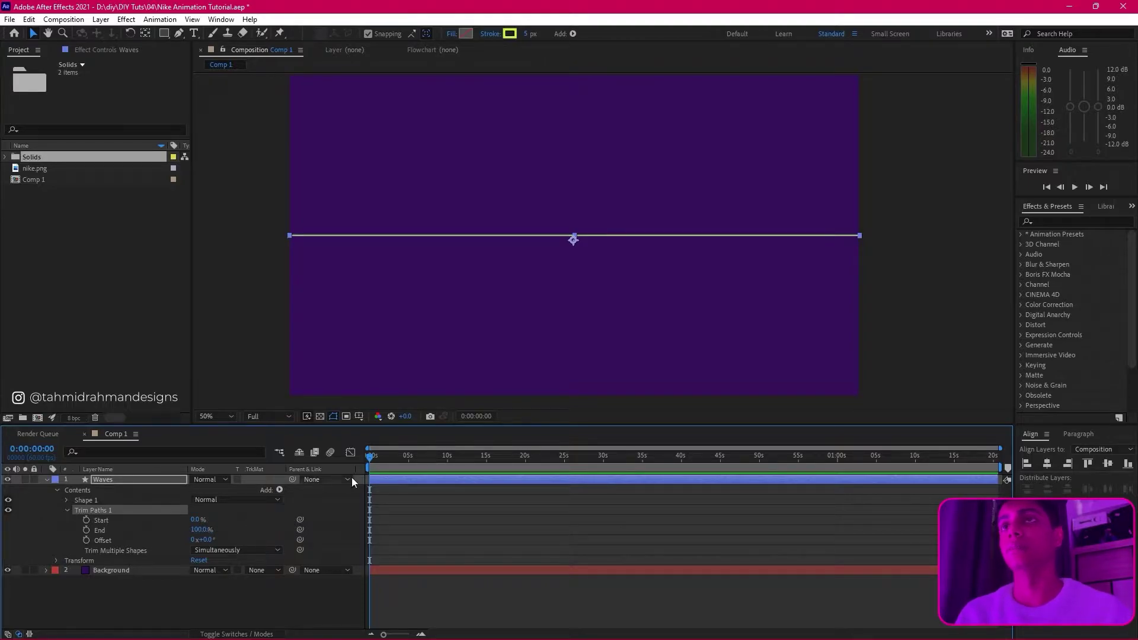
Step: Try out different Trim Paths Start and End values on the line
click(201, 524)
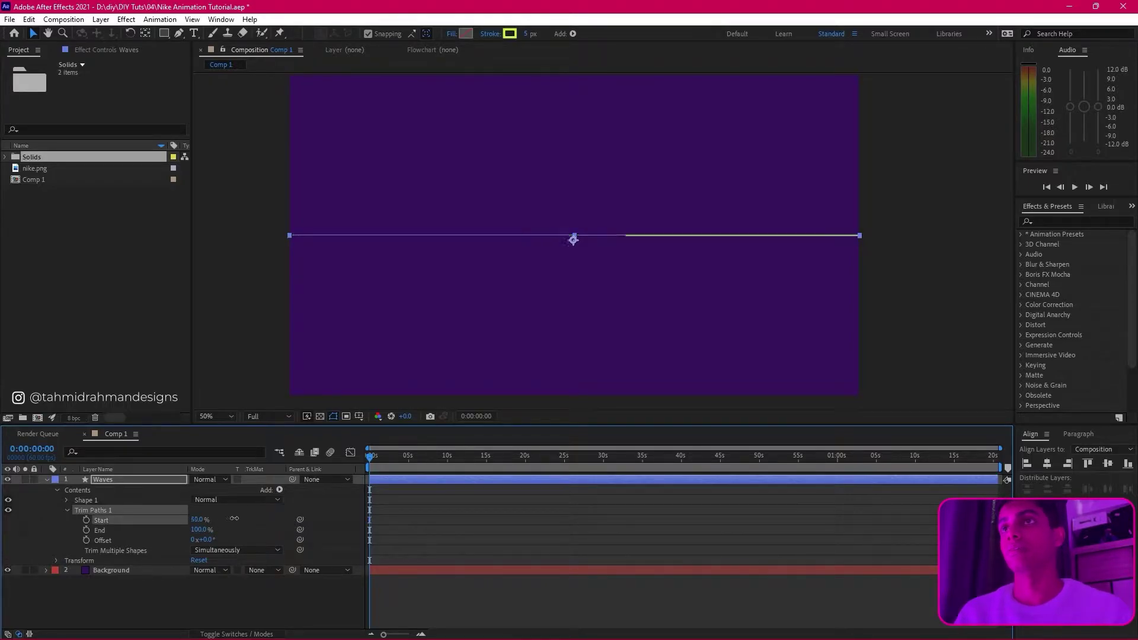
mouse_move(197, 531)
mouse_down()
mouse_move(163, 535)
mouse_move(285, 538)
mouse_up()
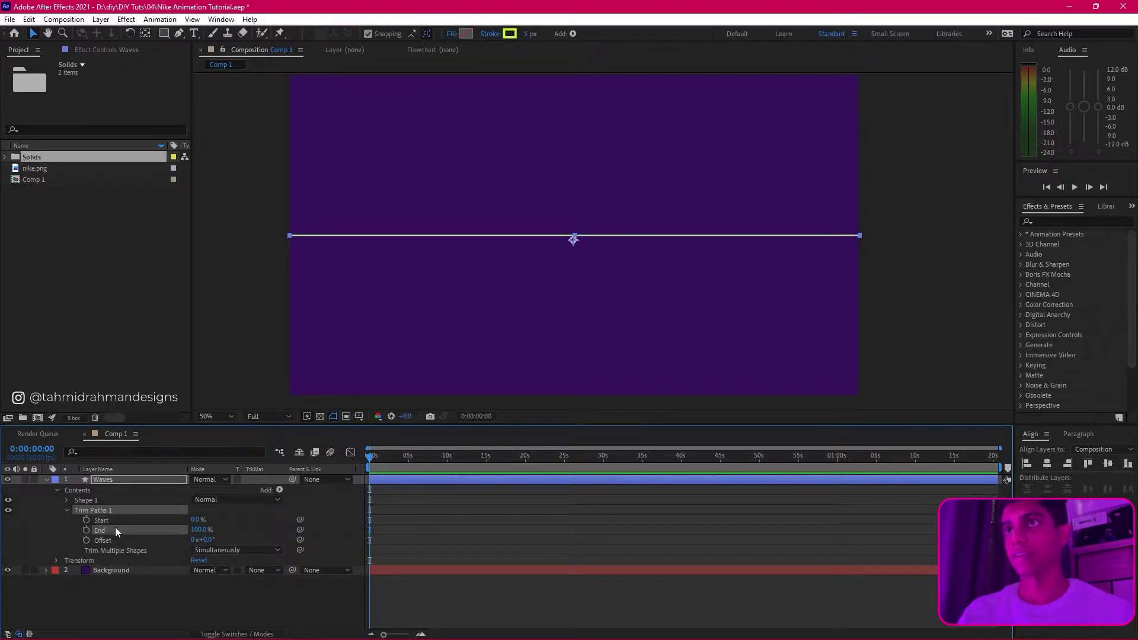
Step: Keyframe the Trim Paths End at 100% and place that keyframe at 0:00:01:00
click(86, 530)
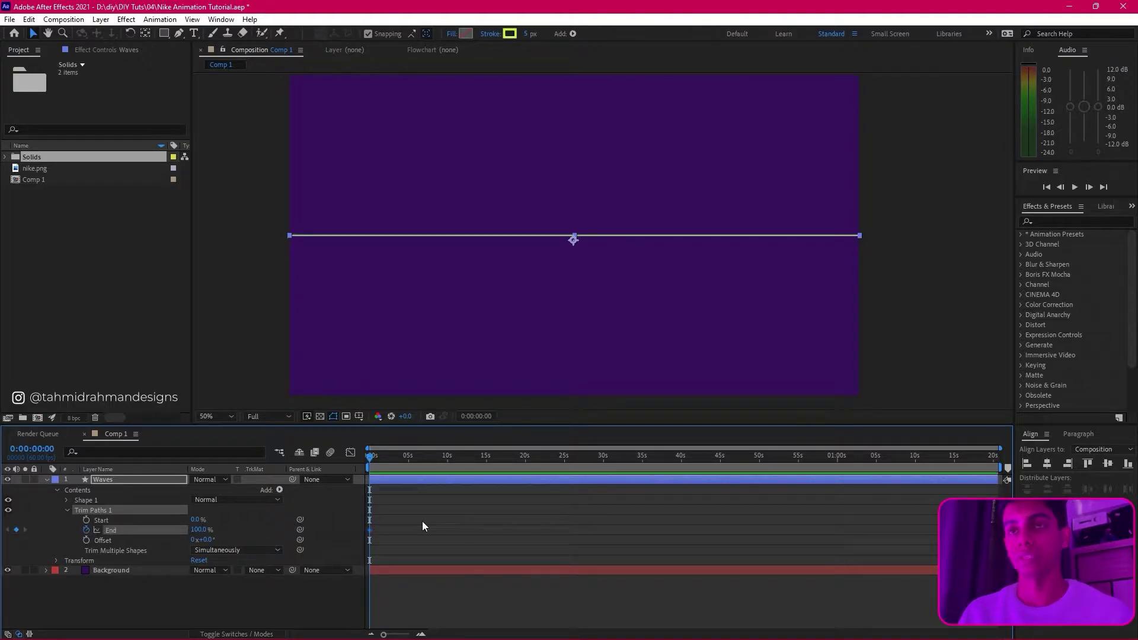
drag(982, 450, 434, 483)
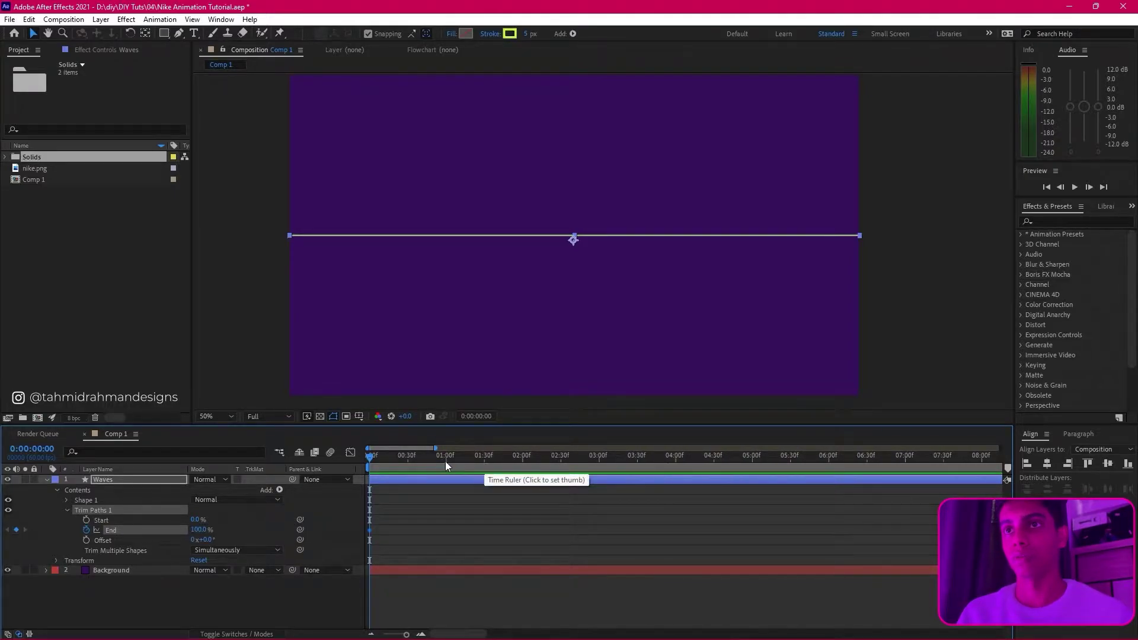
click(446, 461)
key(Page_Up)
drag(435, 449, 415, 448)
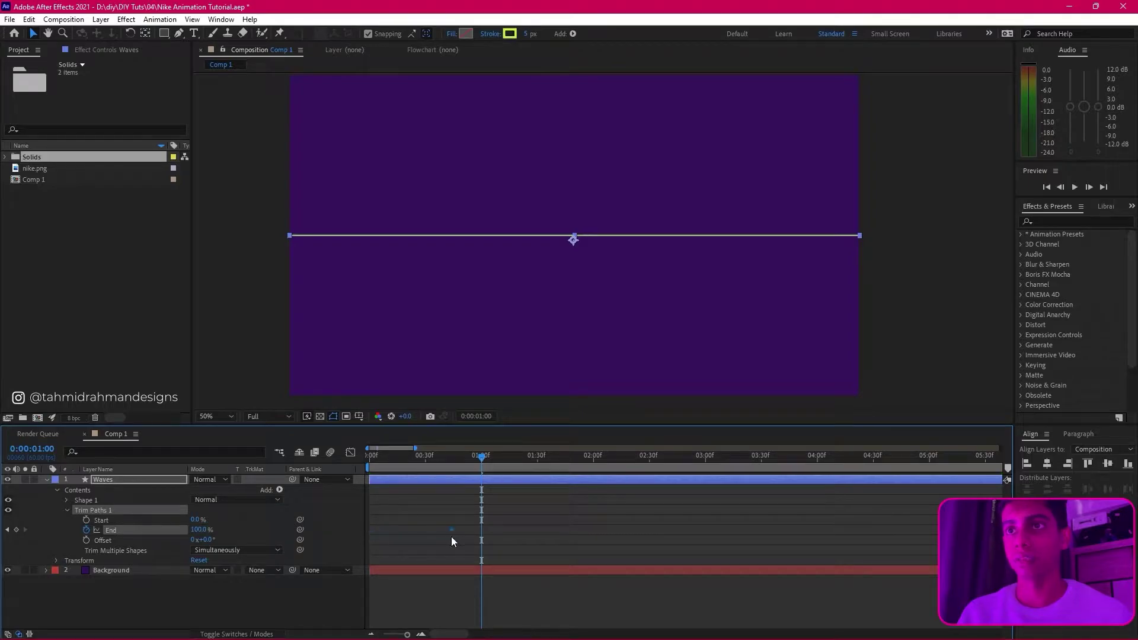
Step: Set the Trim Paths End to 0% at 0:00:00:00 and scrub through the first second to check the line's reveal
key(Home)
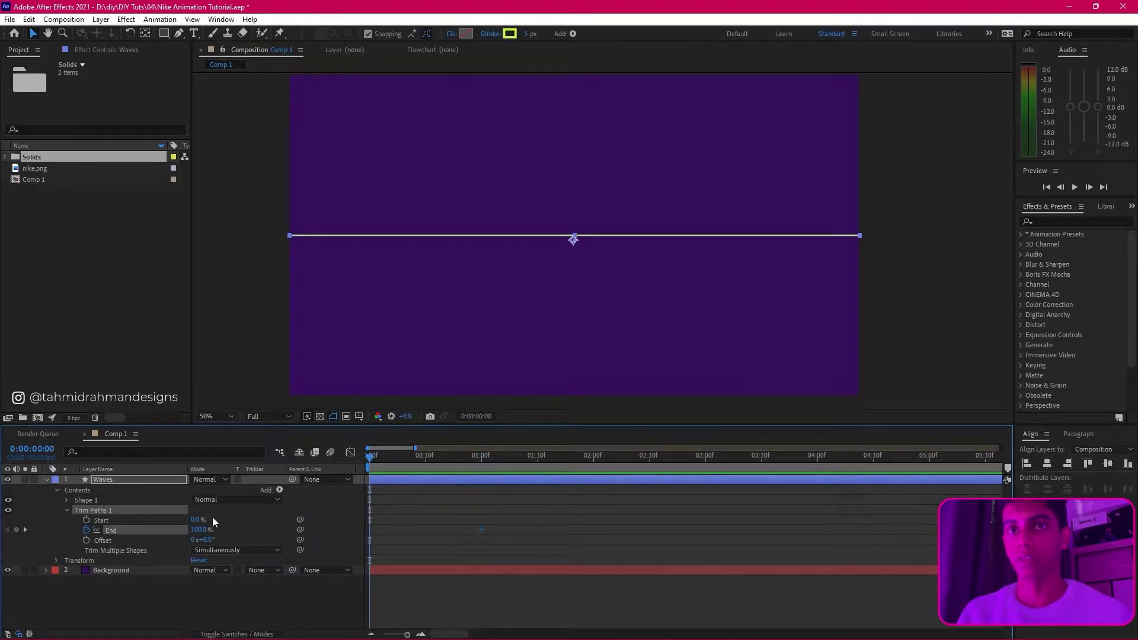
click(195, 529)
text(0)
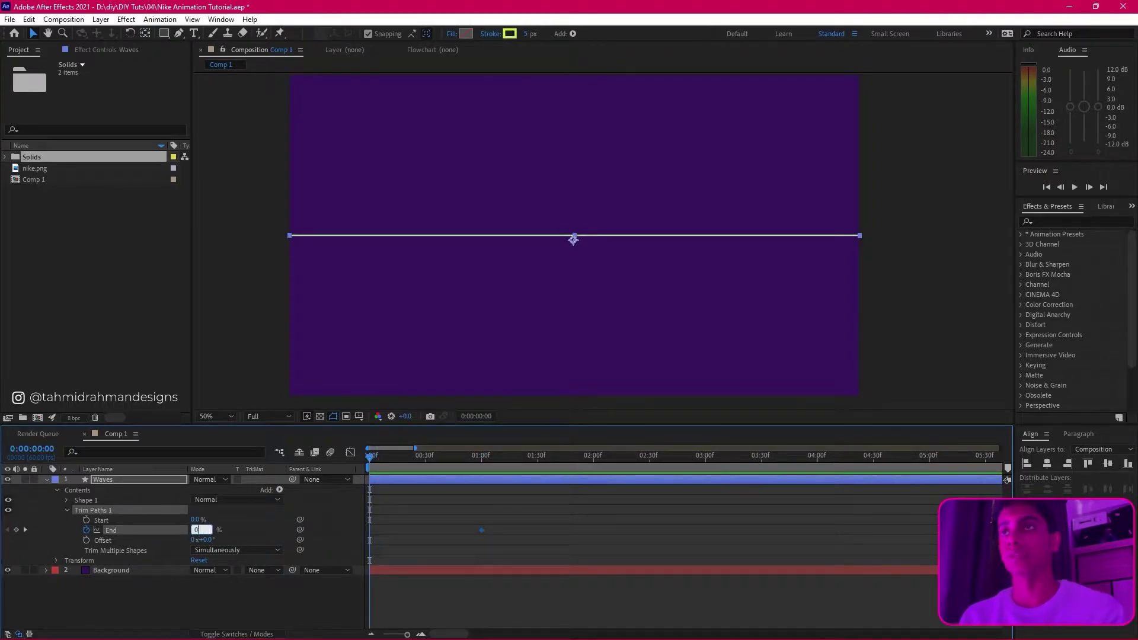
key(Return)
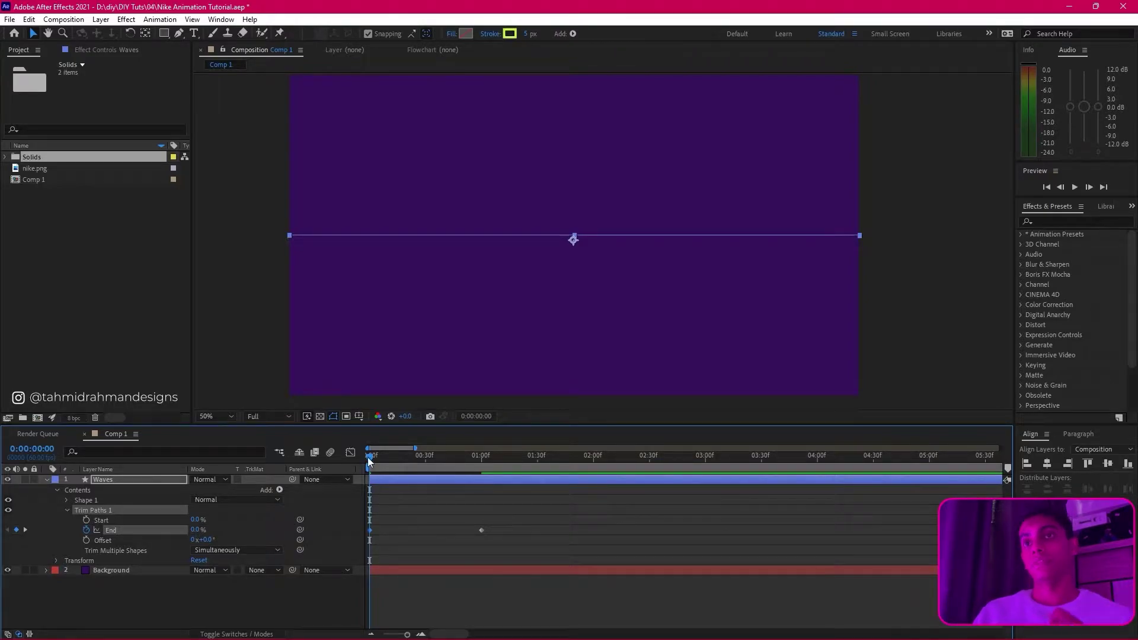
drag(370, 456, 481, 460)
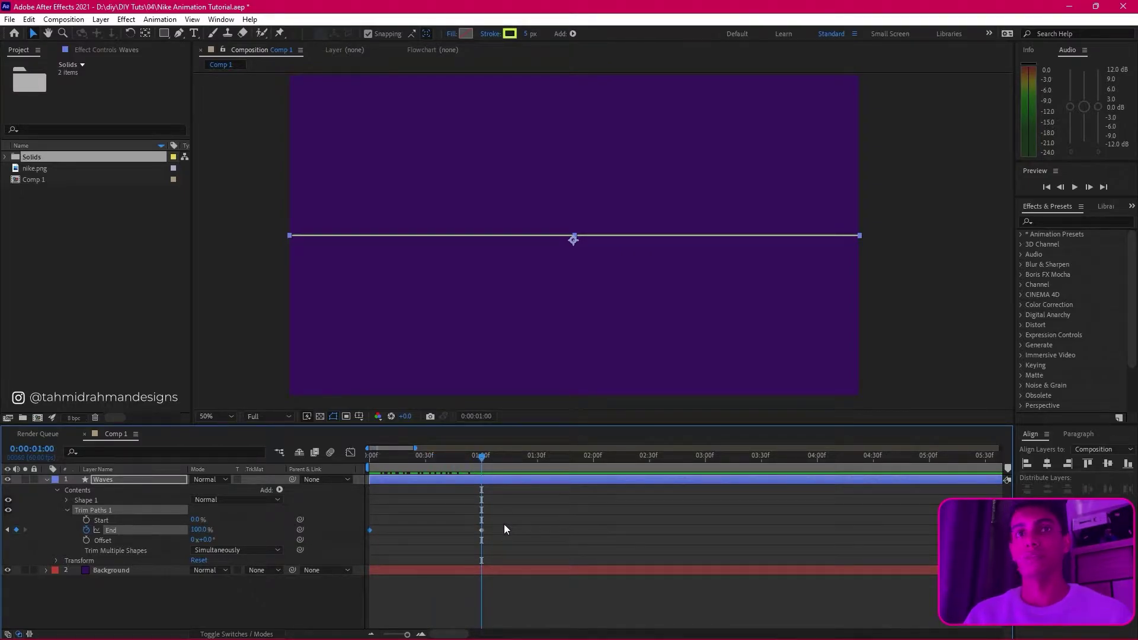
Step: Apply Easy Ease to both Trim Paths End keyframes
drag(505, 522, 371, 529)
right_click(370, 529)
mouse_move(405, 529)
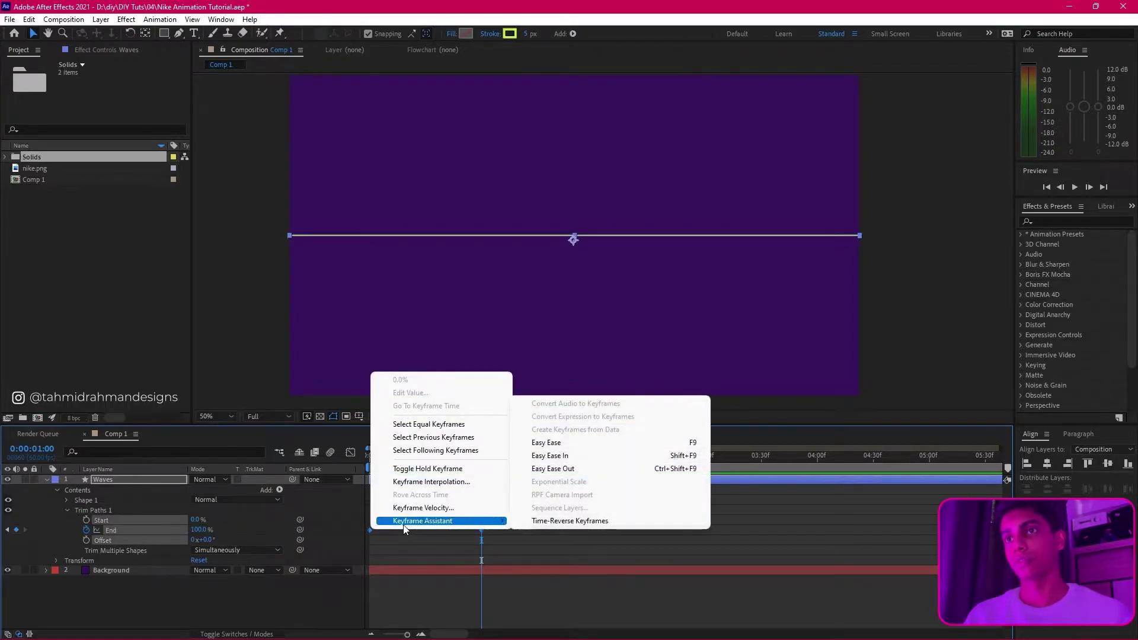
click(551, 443)
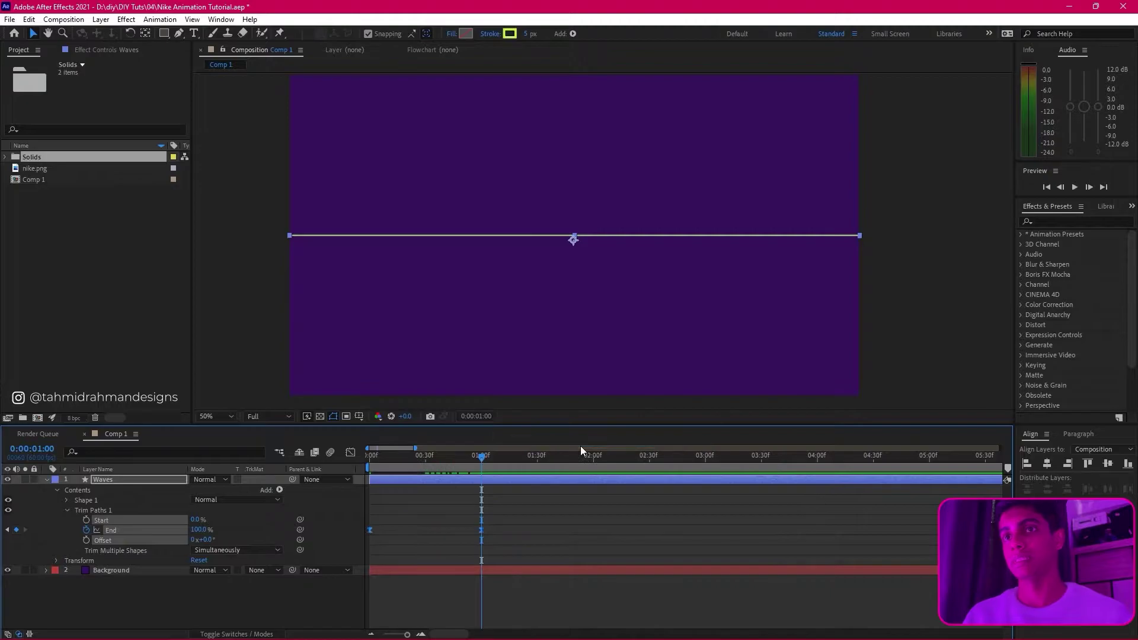
Step: In the End speed graph, extend the first keyframe's ease handle to about frame 30 and return the playhead to the start
right_click(482, 530)
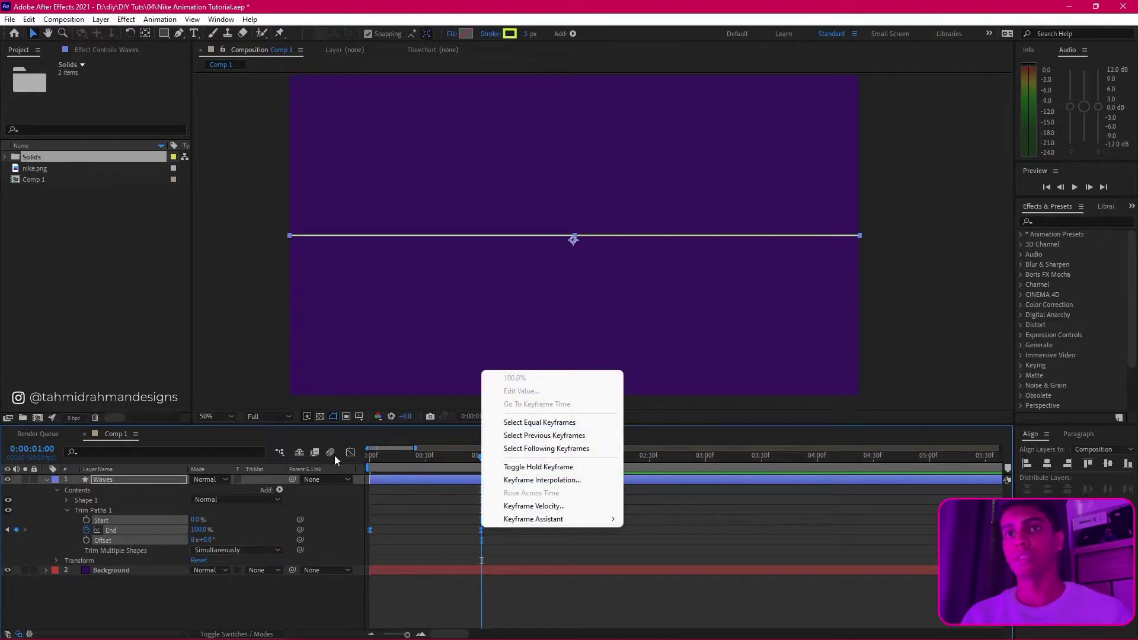
click(350, 452)
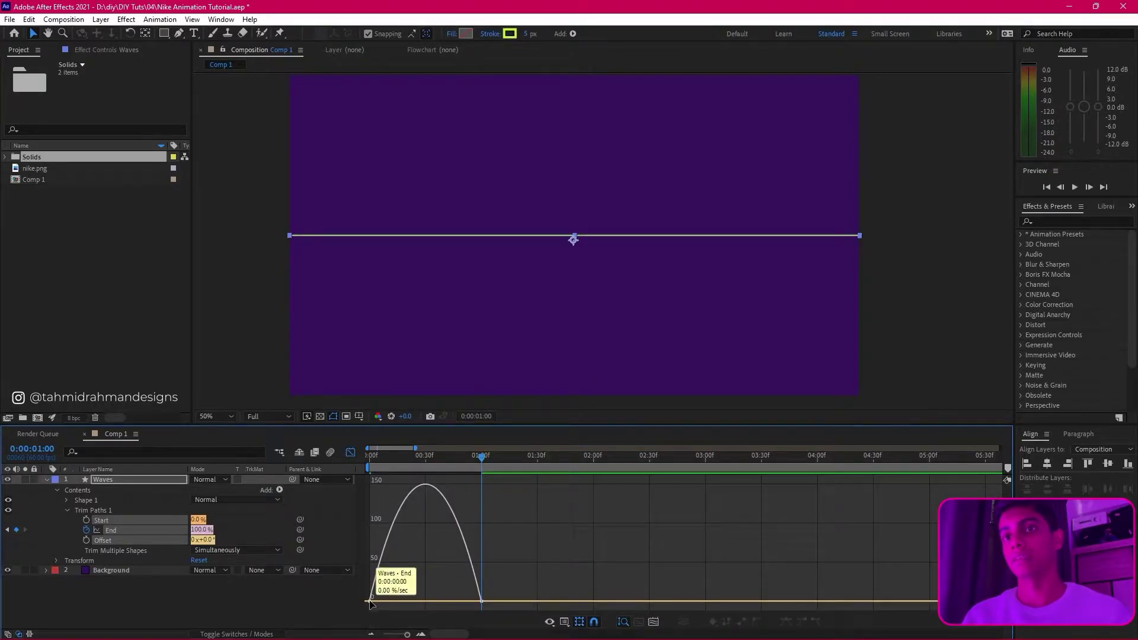
click(369, 601)
drag(388, 600, 432, 601)
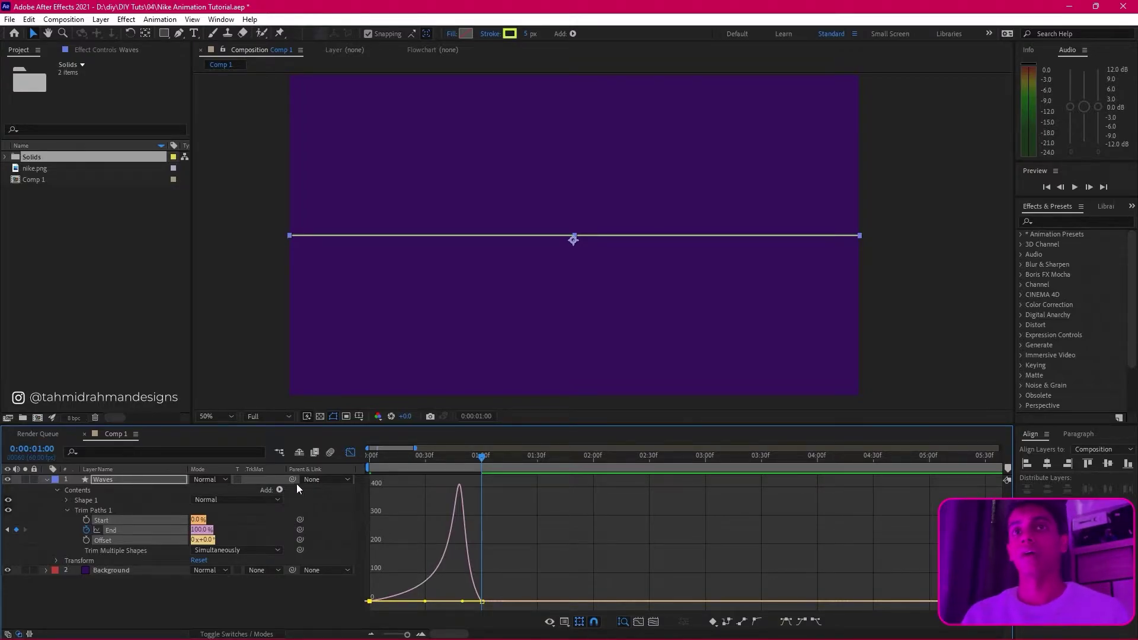
click(372, 465)
key(shift+F3)
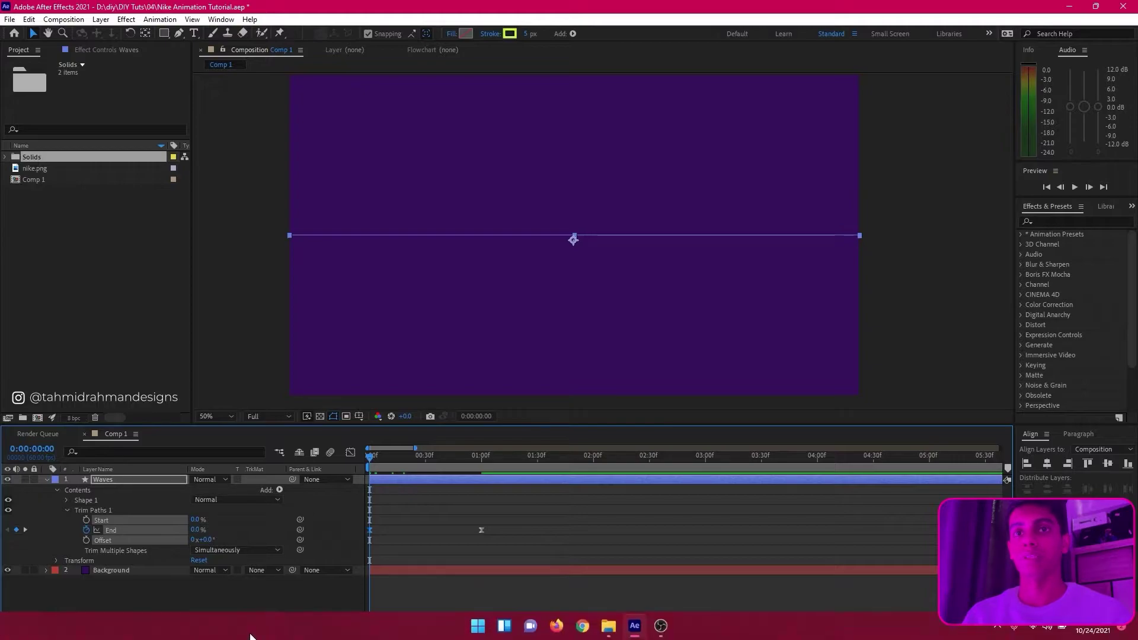
Step: Enable motion blur for the Waves layer and preview the line animation
click(228, 634)
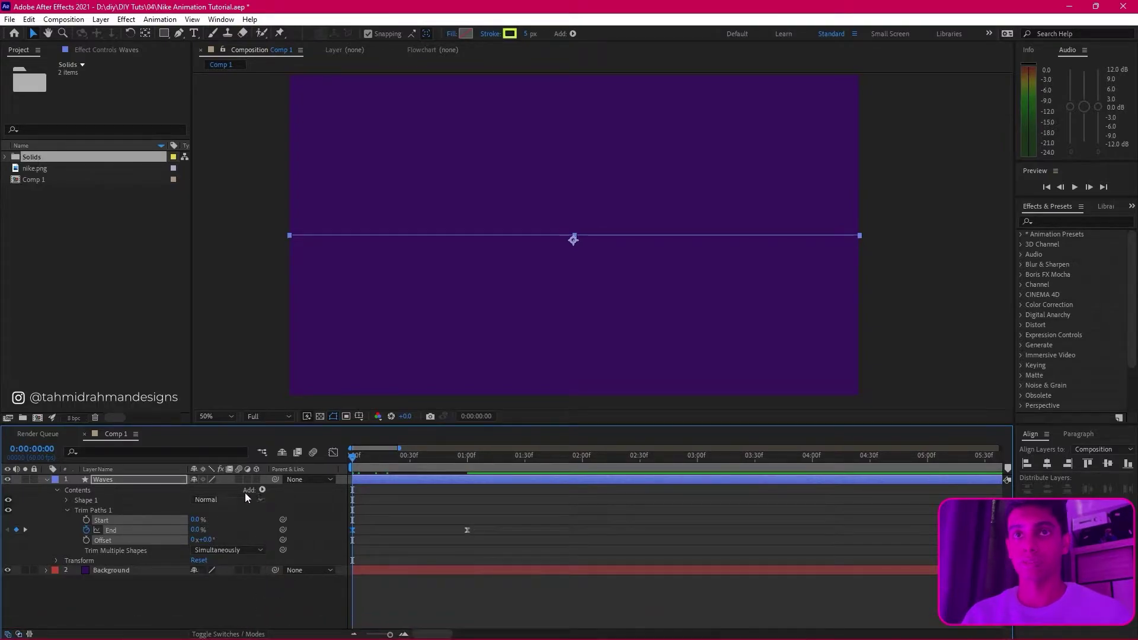
click(238, 480)
click(212, 634)
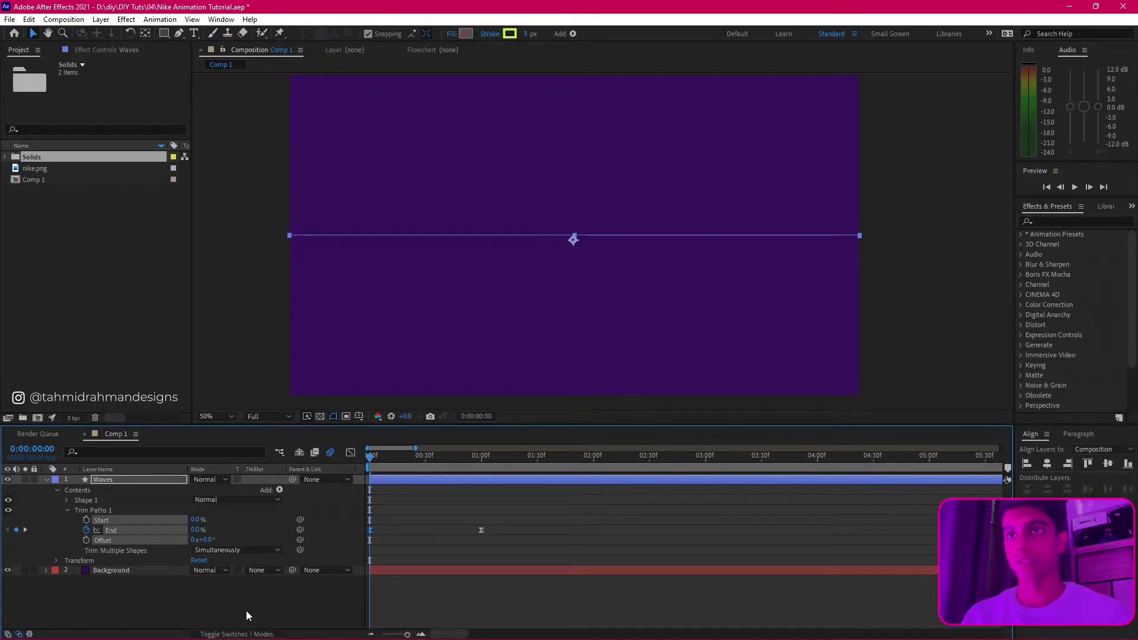
key(space)
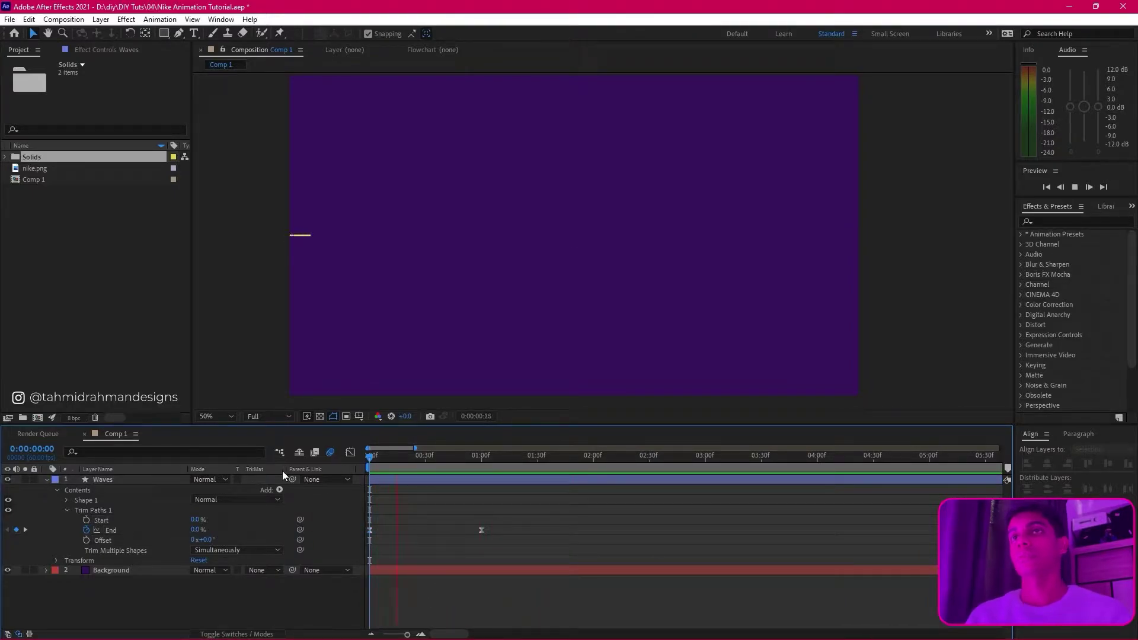
key(space)
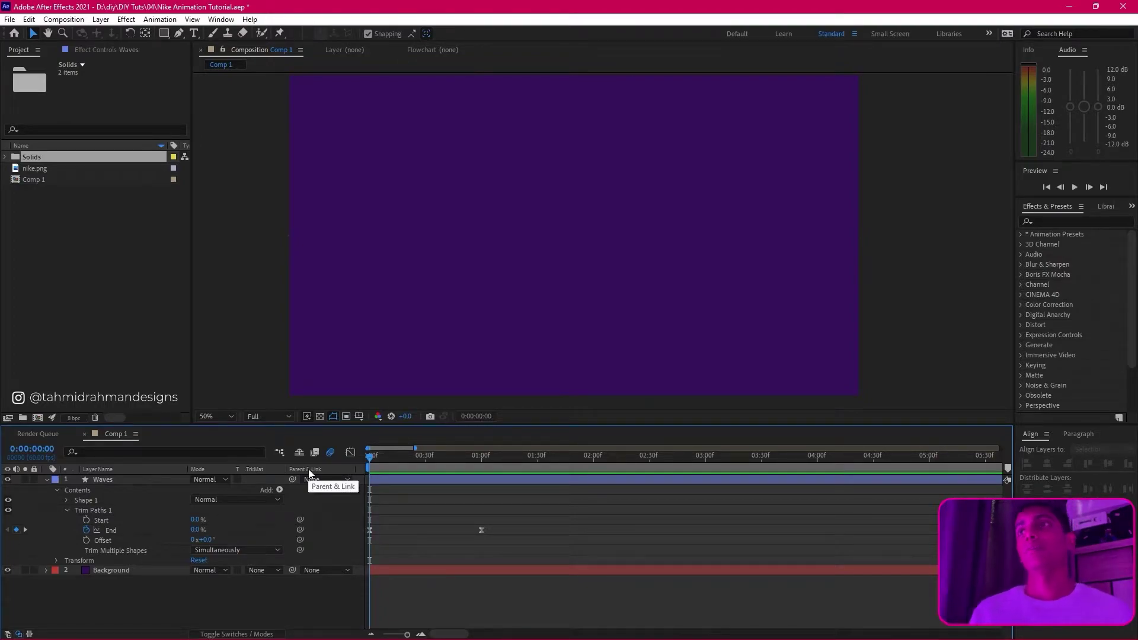
Step: At 0:00:01:00, search the effects for "wave" and apply Wave Warp to the Waves layer
click(482, 461)
click(481, 461)
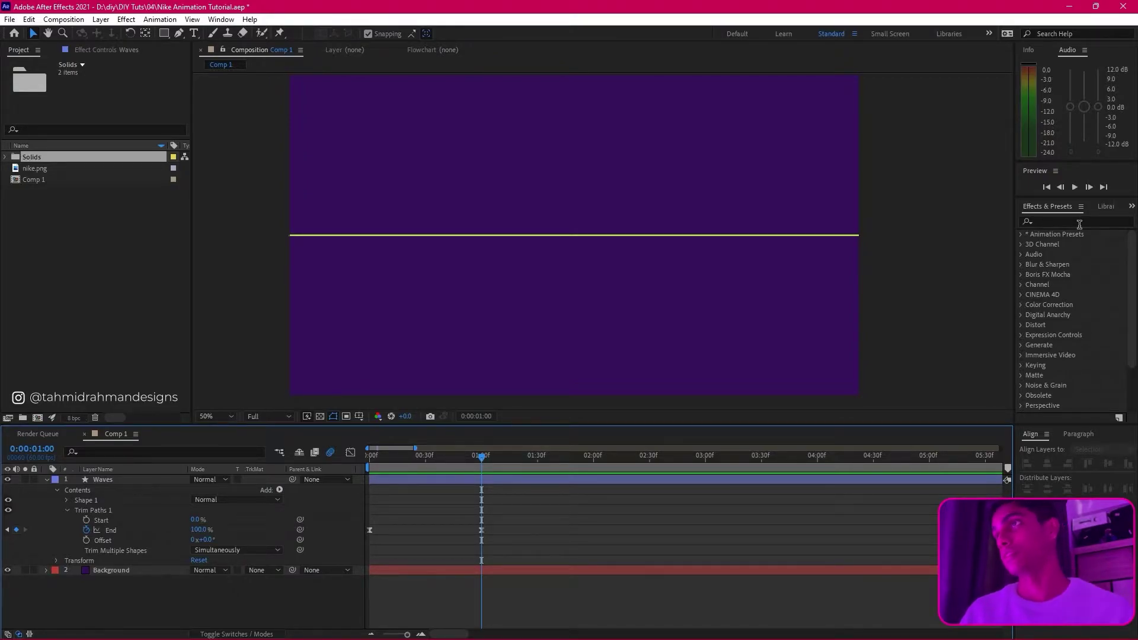
click(1079, 224)
key(w)
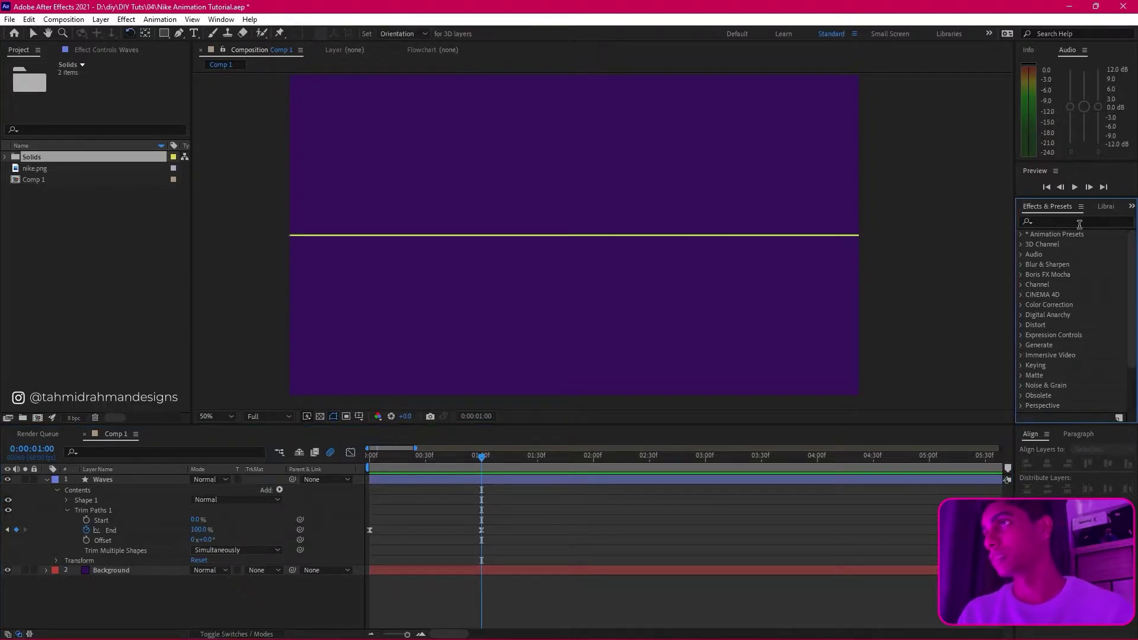
click(1078, 223)
text(waves)
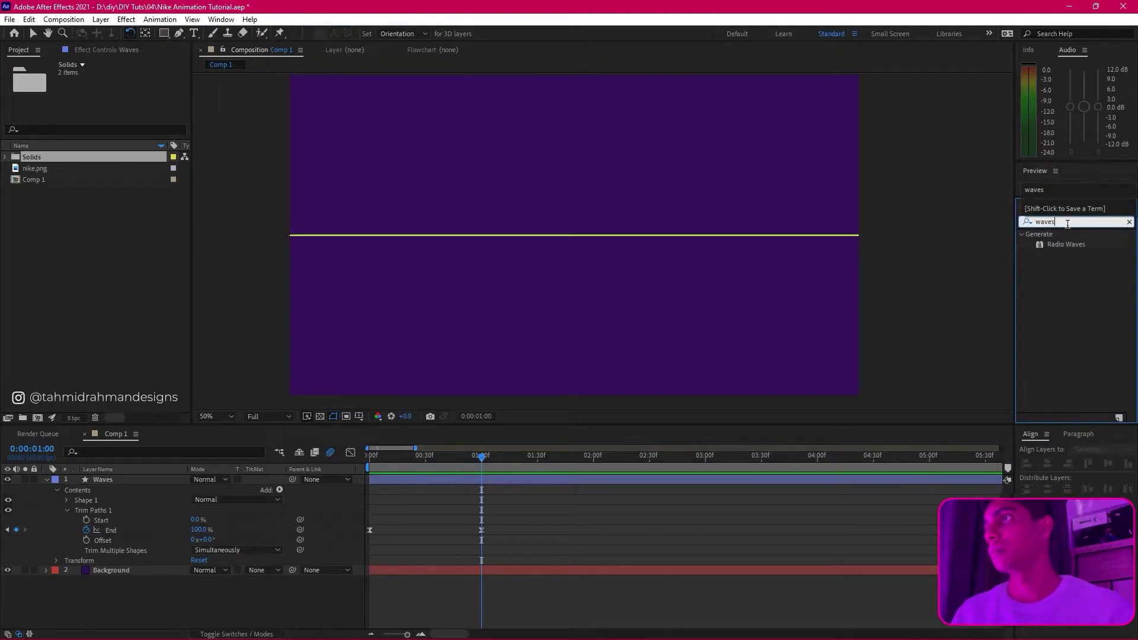
key(BackSpace)
mouse_move(1063, 245)
mouse_down()
mouse_move(135, 491)
mouse_move(141, 483)
mouse_up()
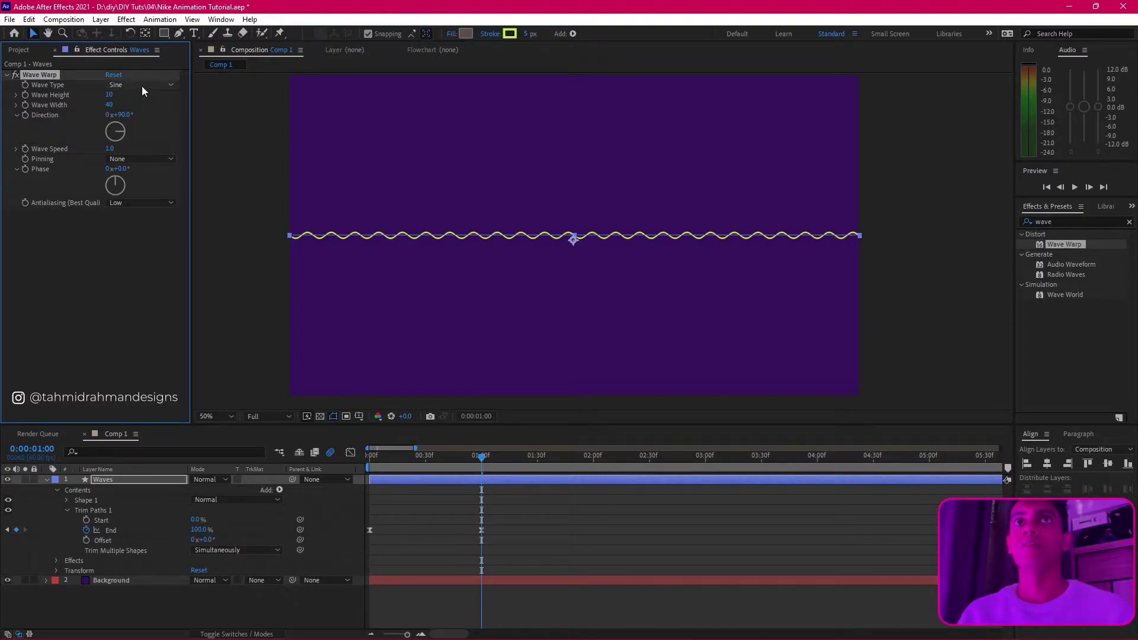
Step: Try the Triangle, Square, Sawtooth, Semicircle and Noise wave types in Wave Warp, and return the Wave Type to Sine
click(160, 87)
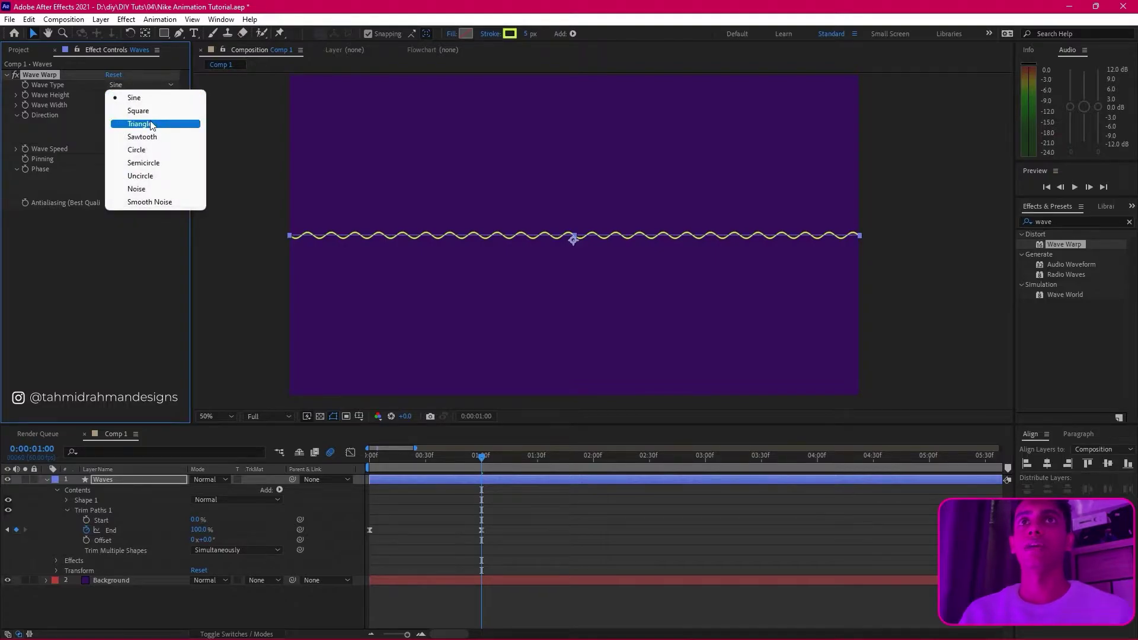
click(151, 124)
click(143, 85)
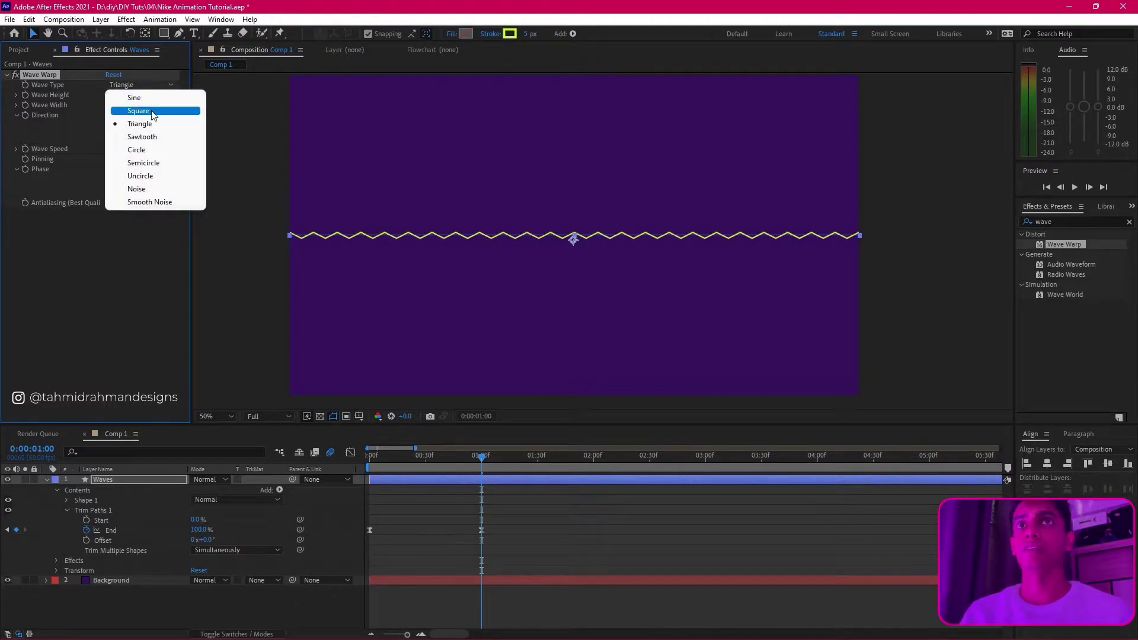
click(142, 111)
click(147, 83)
click(153, 137)
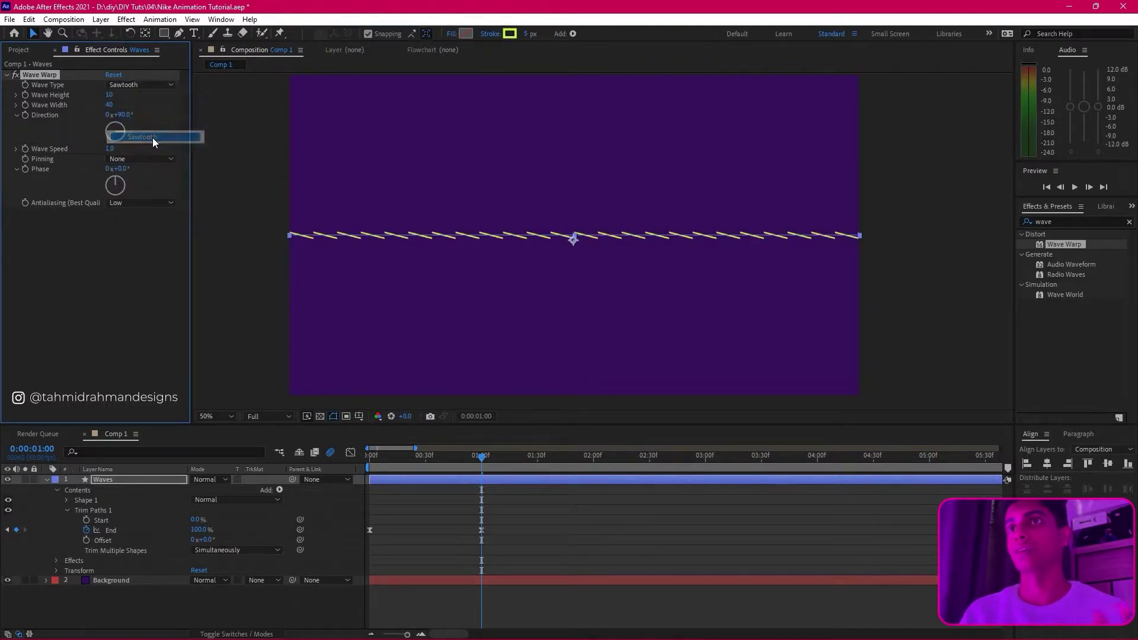
click(170, 85)
click(164, 162)
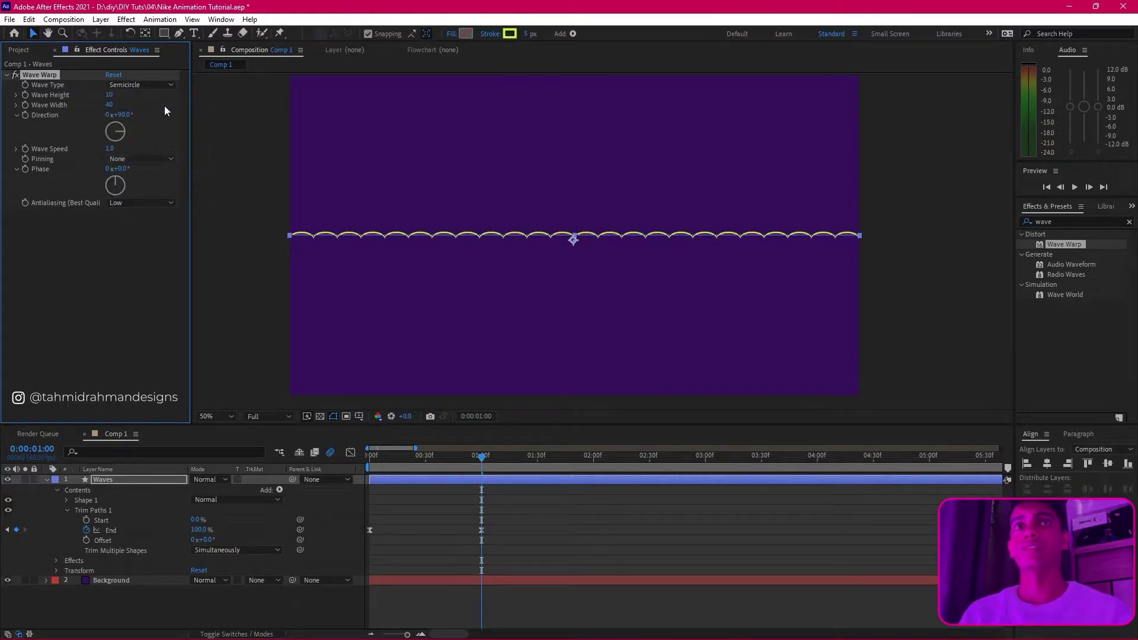
click(161, 84)
click(164, 190)
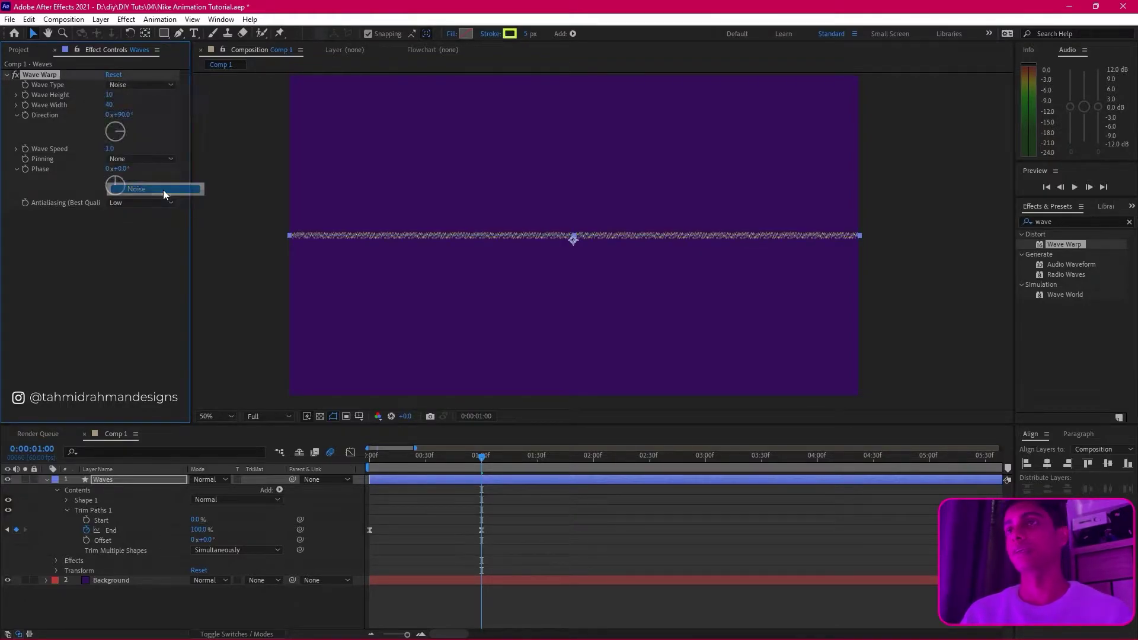
click(156, 86)
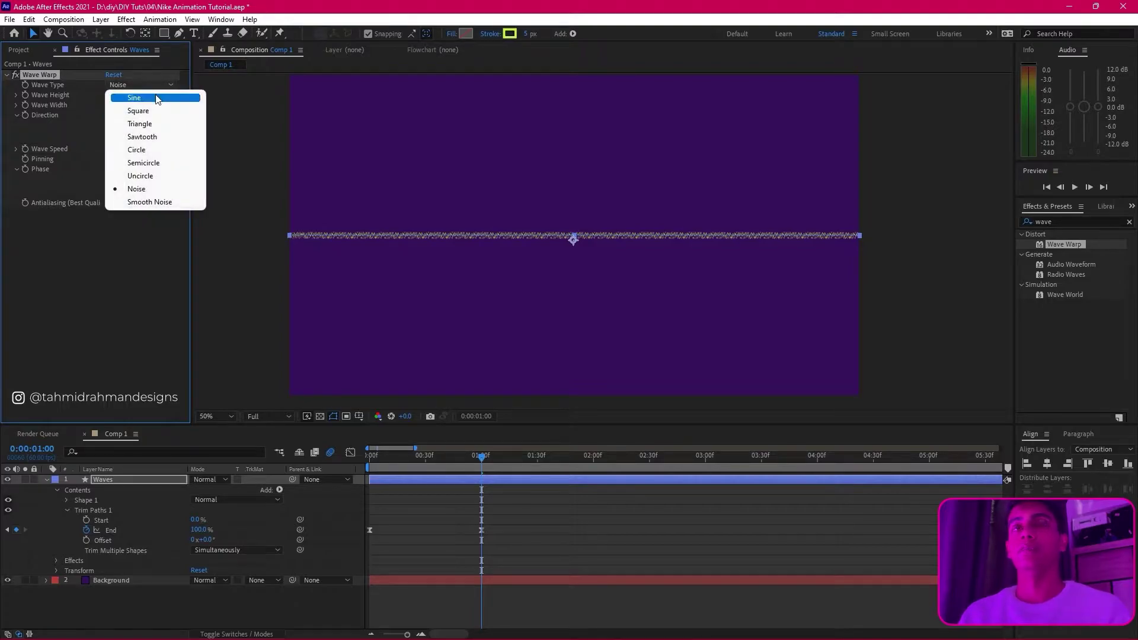
click(157, 98)
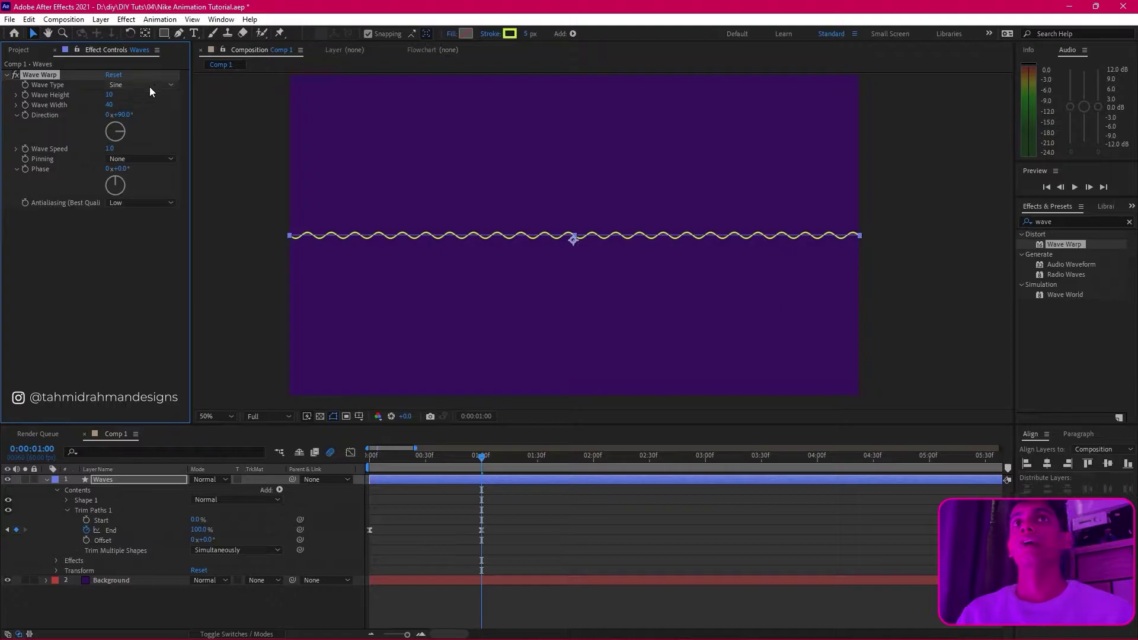
Step: Set the Wave Warp Wave Height to 18
click(111, 95)
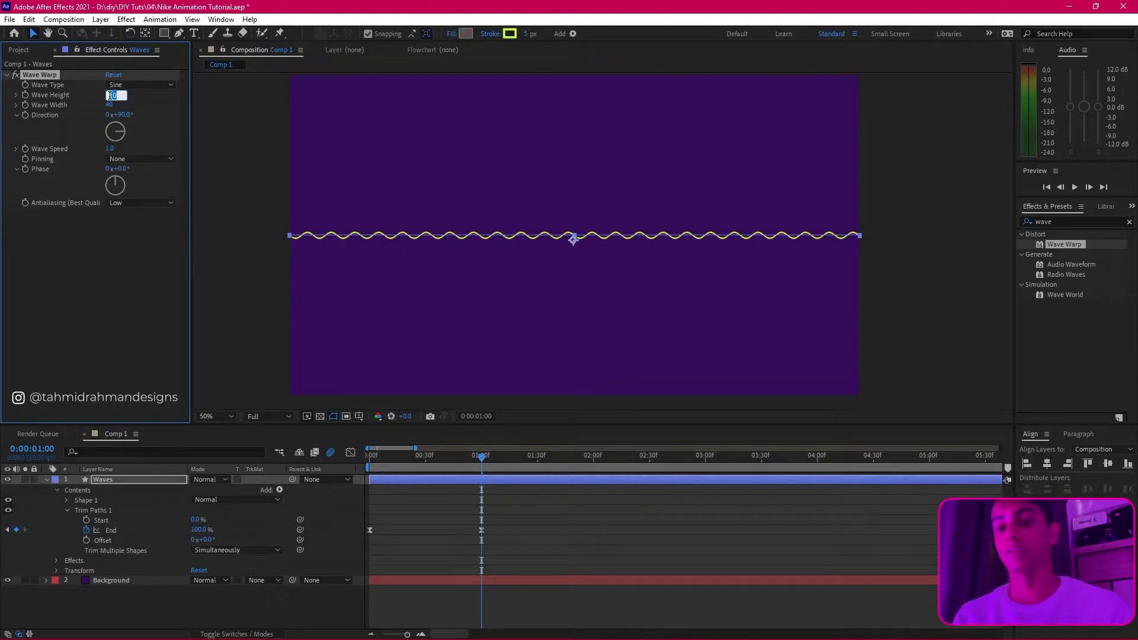
key(Return)
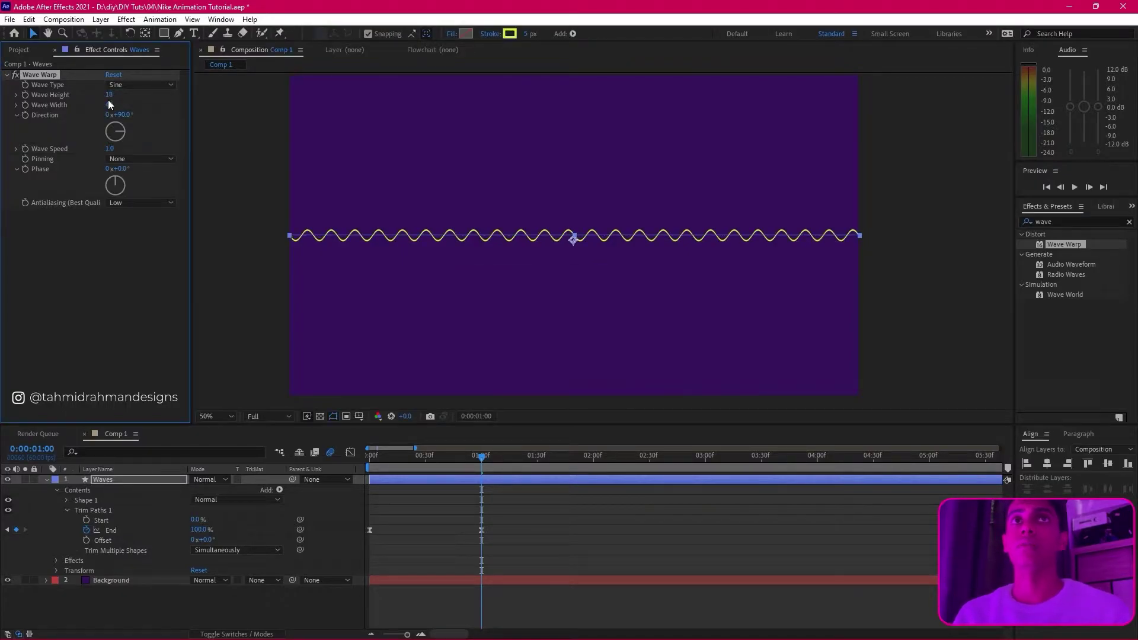
Step: Try a wider Wave Width of 104 on the Wave Warp effect and undo the change
drag(95, 103, 98, 110)
key(ctrl+z)
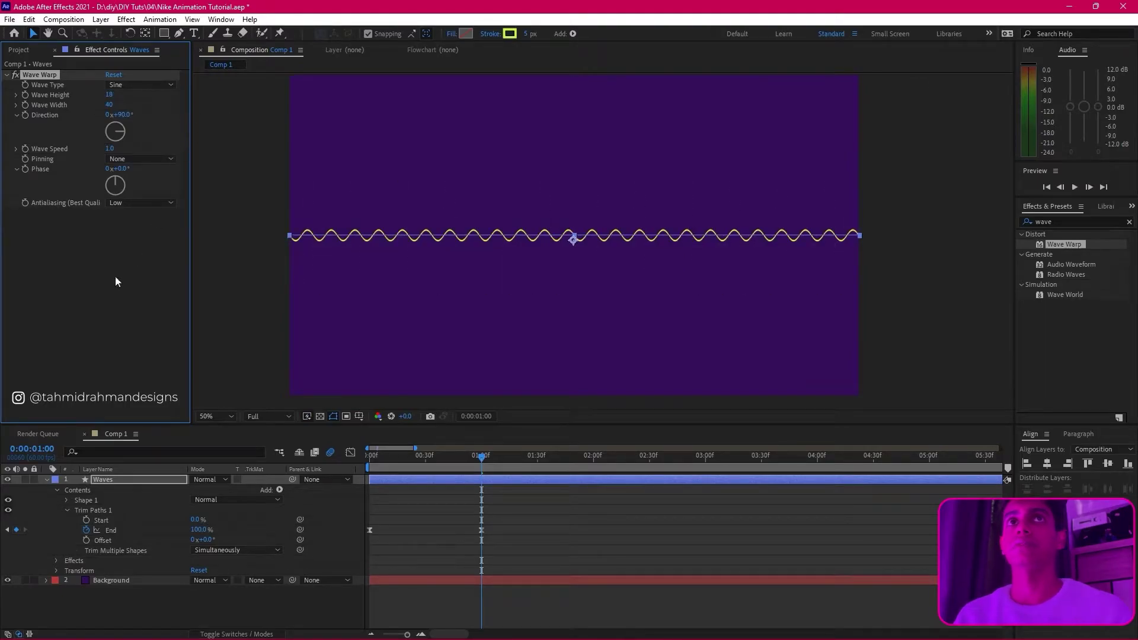
click(117, 282)
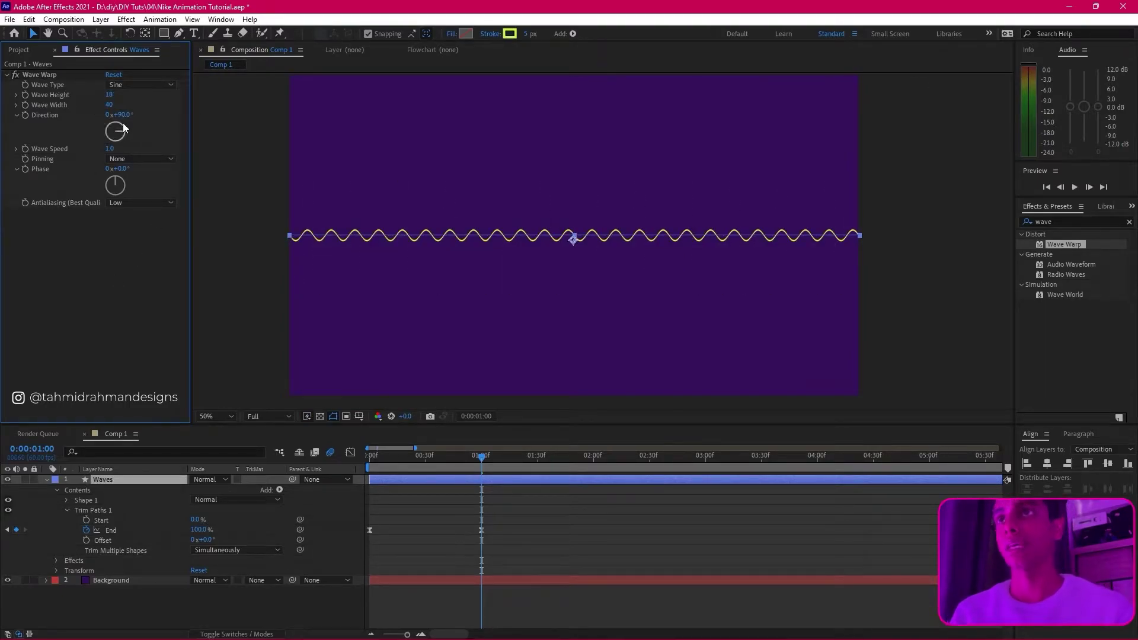
click(109, 105)
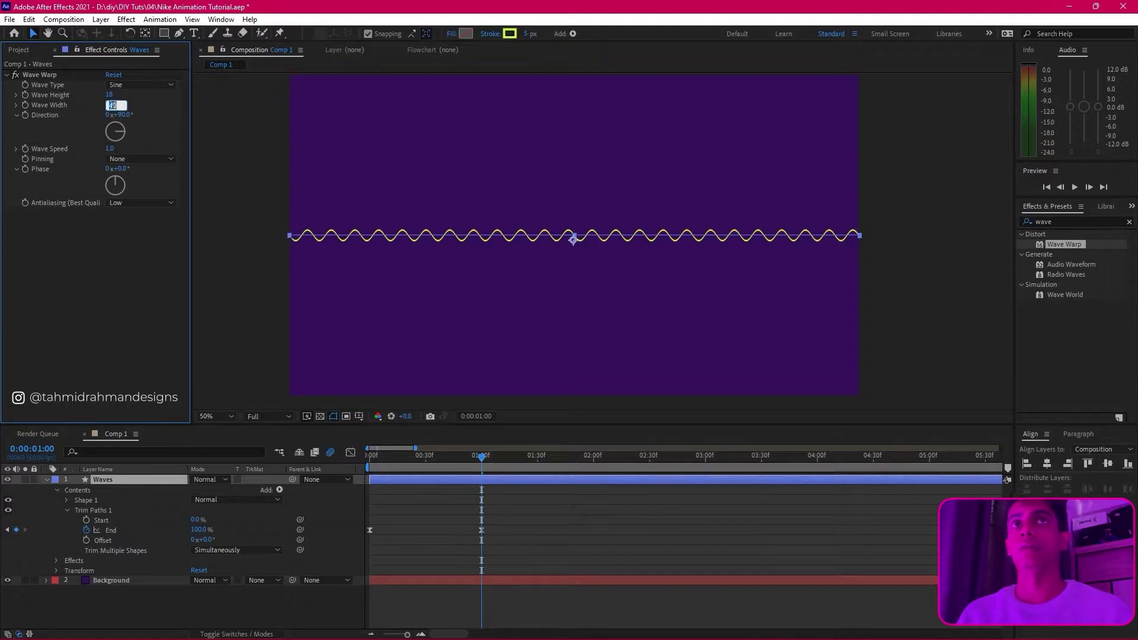
key(Return)
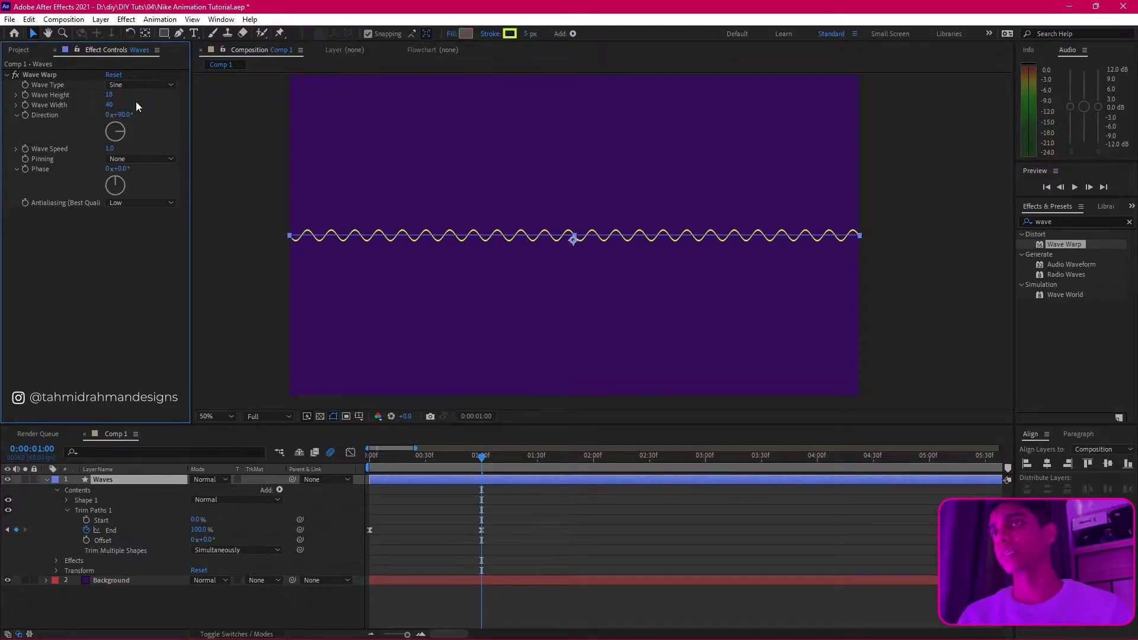
drag(109, 104, 519, 135)
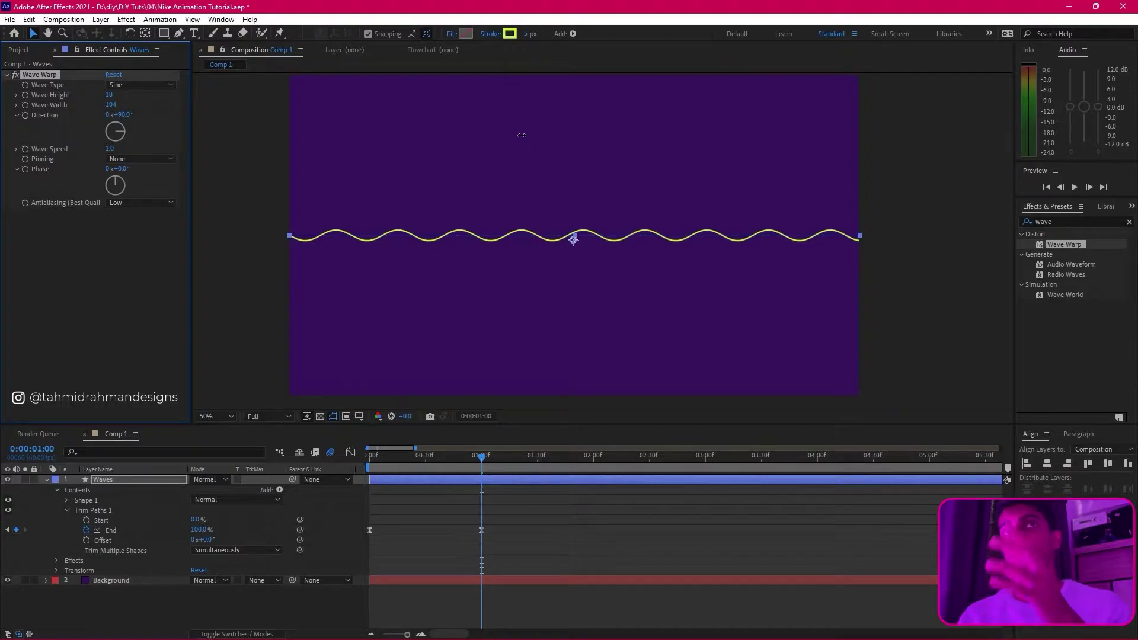
key(ctrl+z)
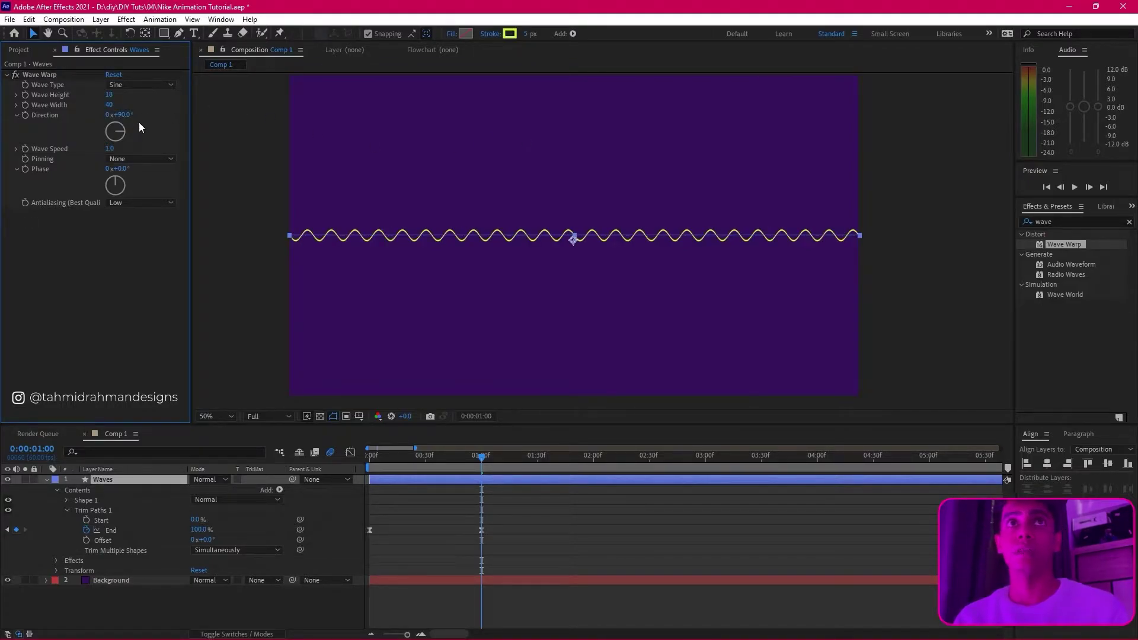
Step: Set the Wave Warp Direction to 230° and the Wave Speed to 2
drag(122, 129, 123, 137)
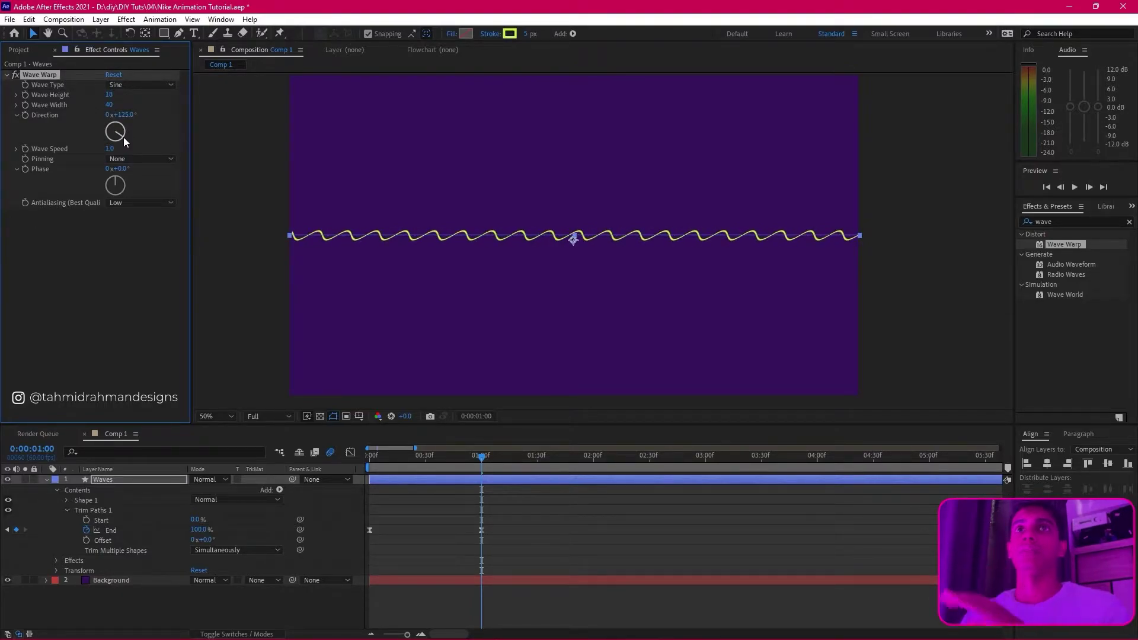
click(120, 114)
text(230)
key(Return)
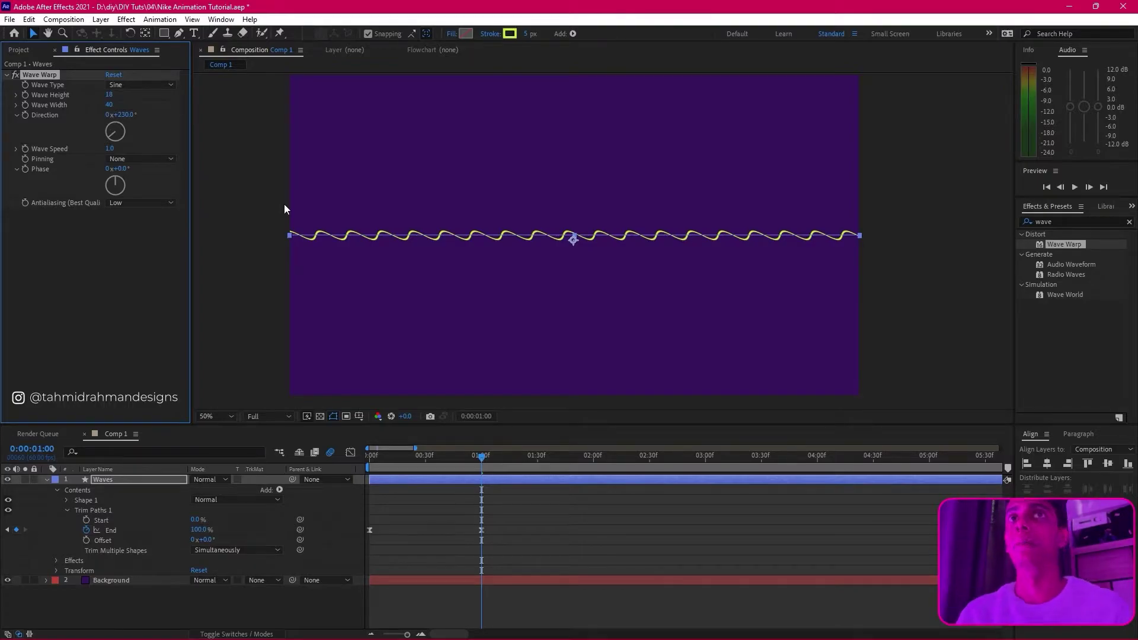
click(111, 149)
text(2)
key(Return)
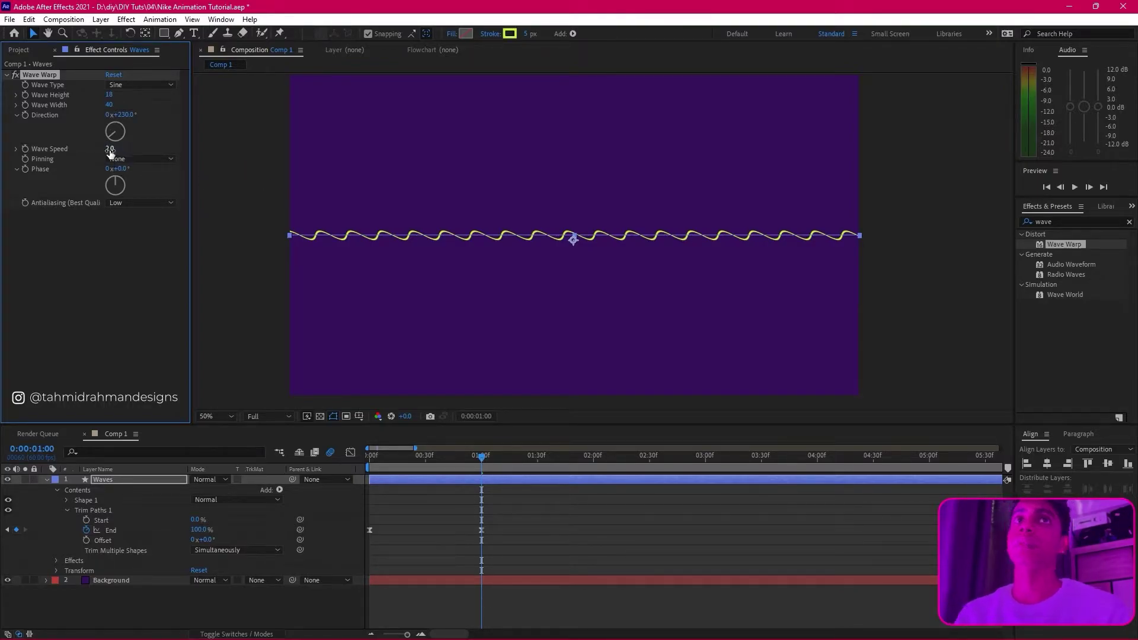
Step: Try Left Edge pinning on the Wave Warp effect, and set Pinning to Vertical Edges
click(144, 159)
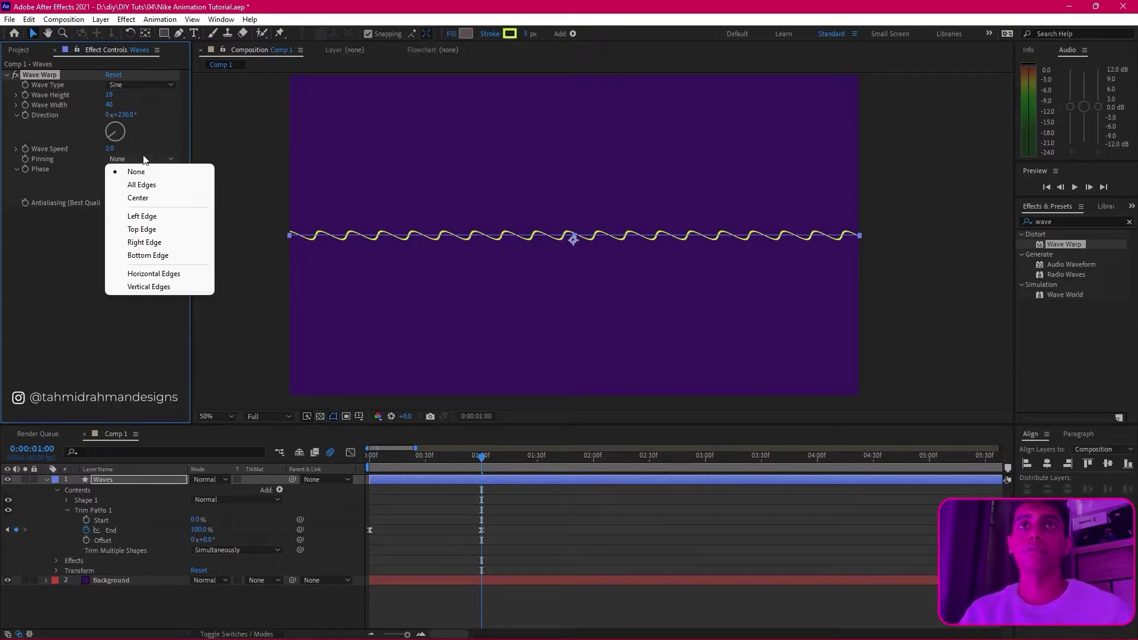
click(170, 217)
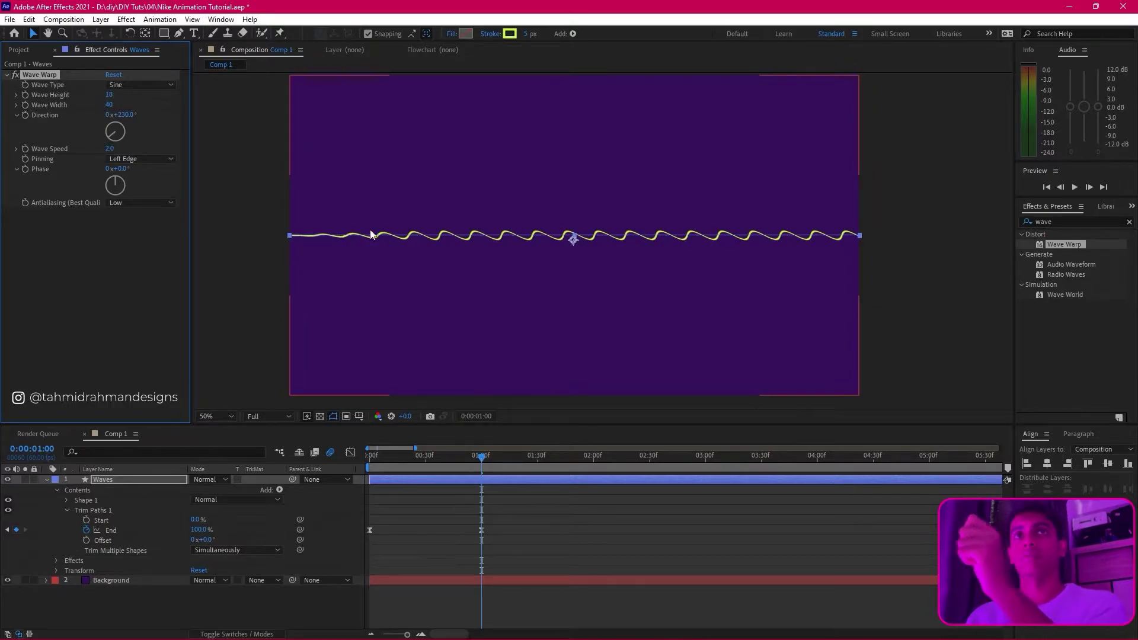
click(151, 158)
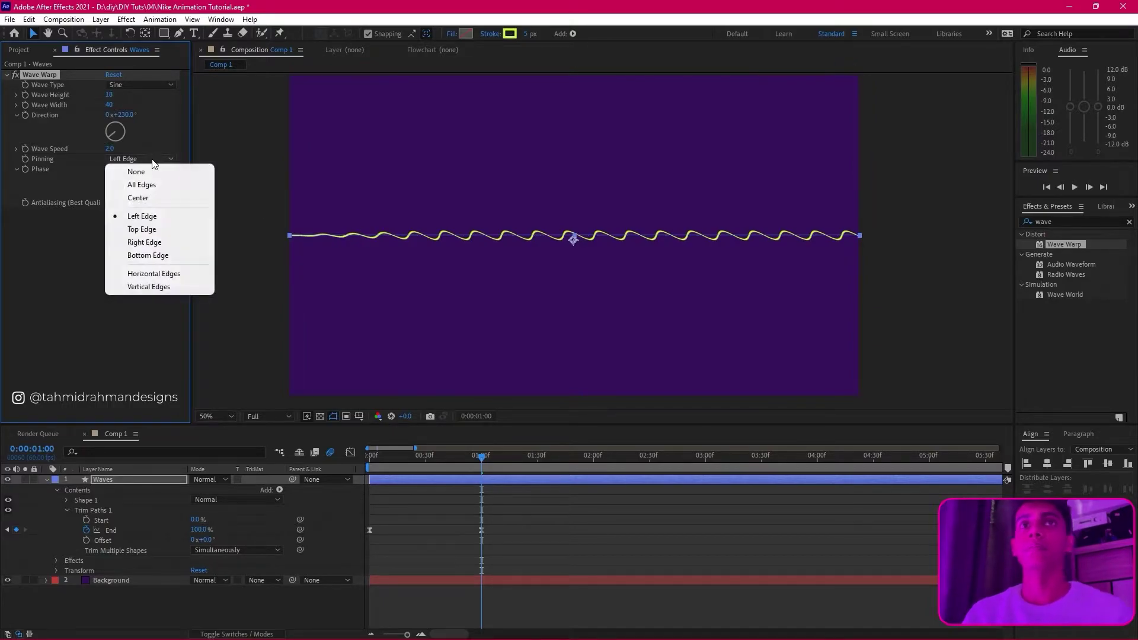
click(178, 287)
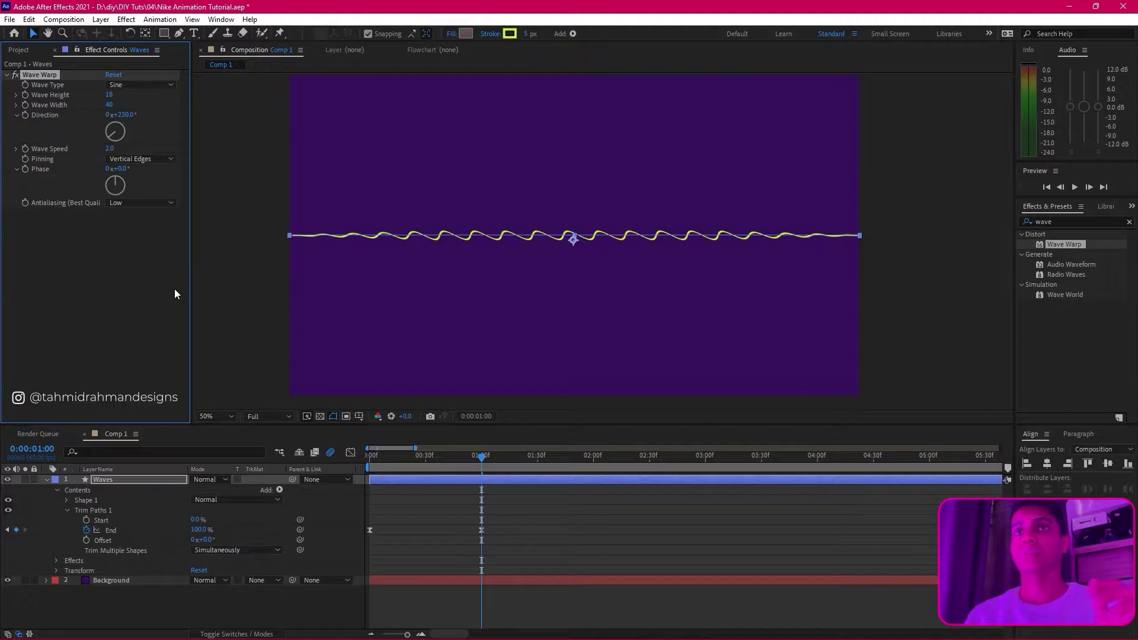
click(232, 270)
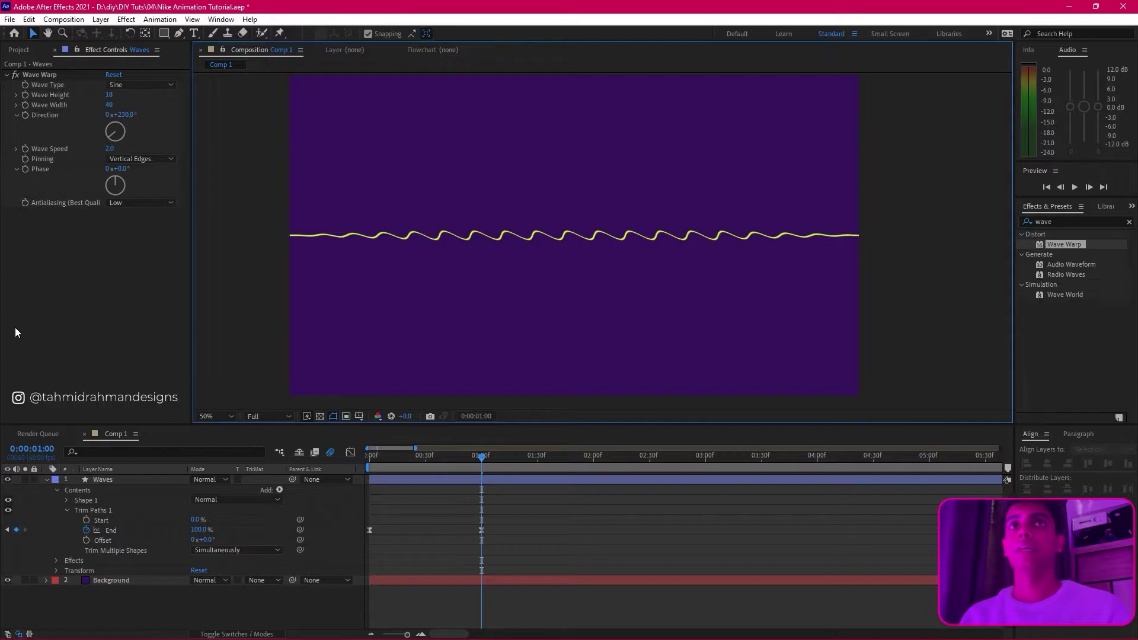
Step: Enable keyframing for Wave Height at 0:00:01:00 and reveal the property under the Waves layer in the timeline
click(26, 93)
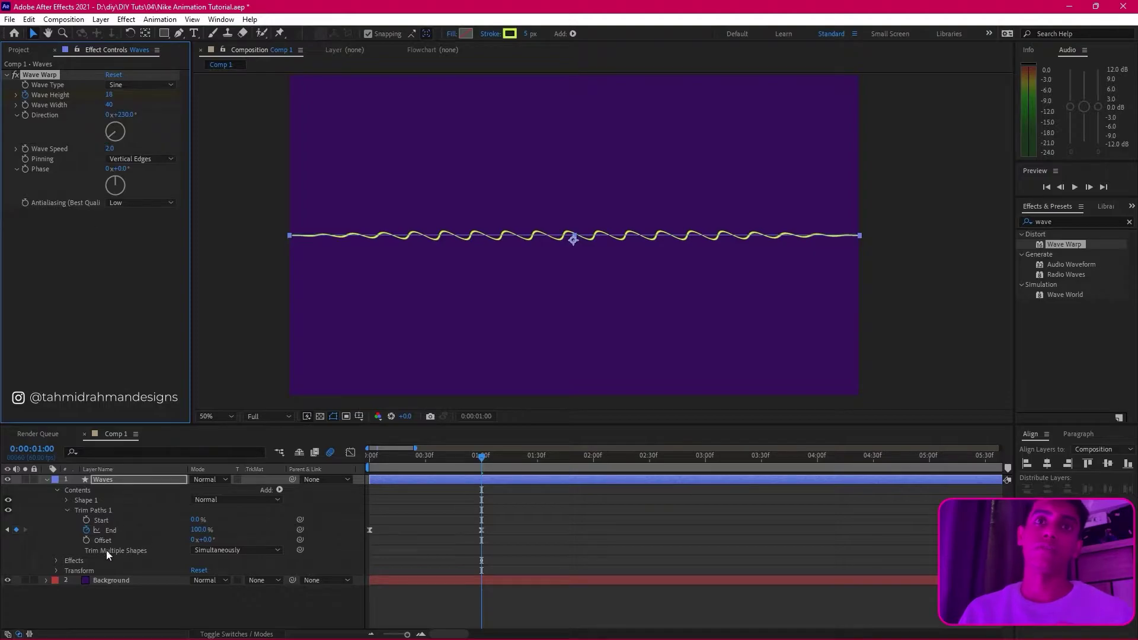
click(48, 93)
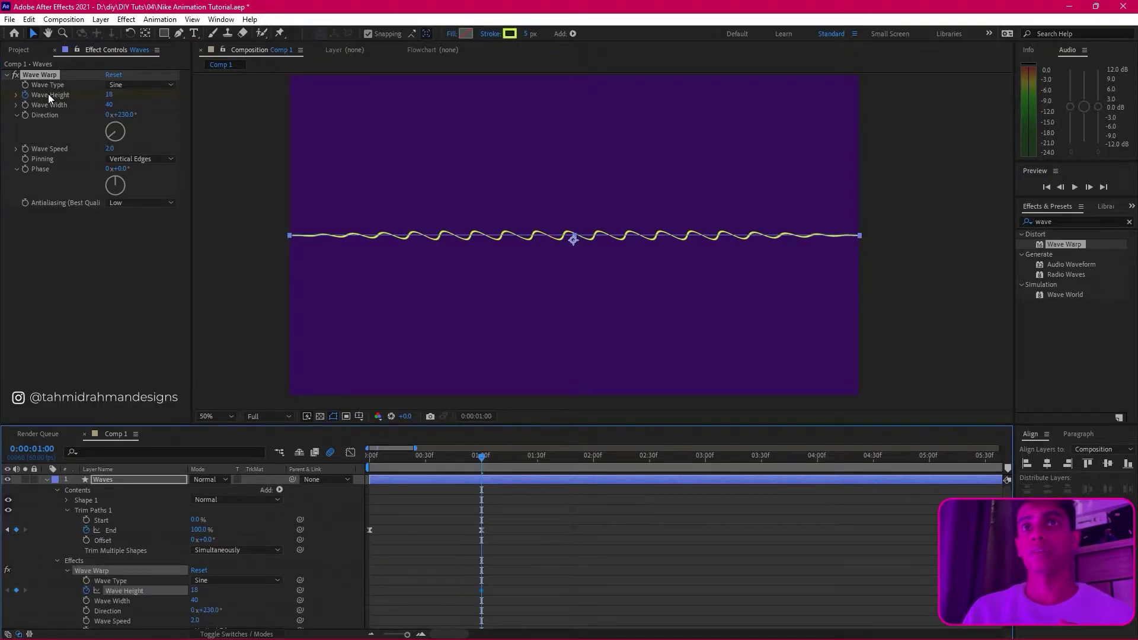
scroll(515, 588, down, 2)
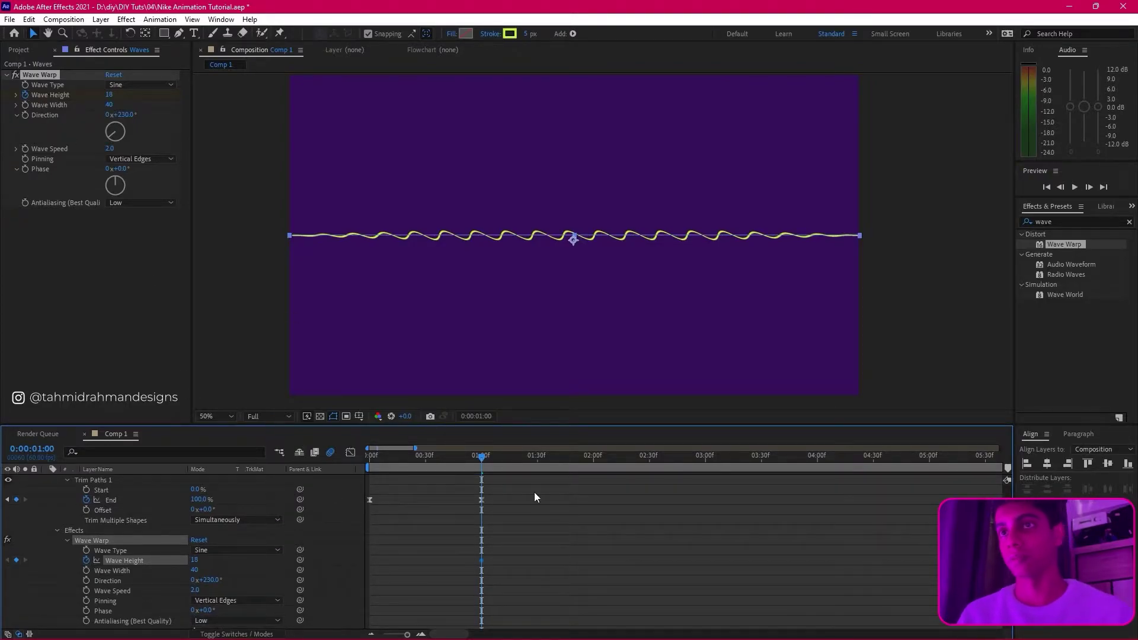
scroll(530, 498, up, 2)
scroll(538, 472, down, 4)
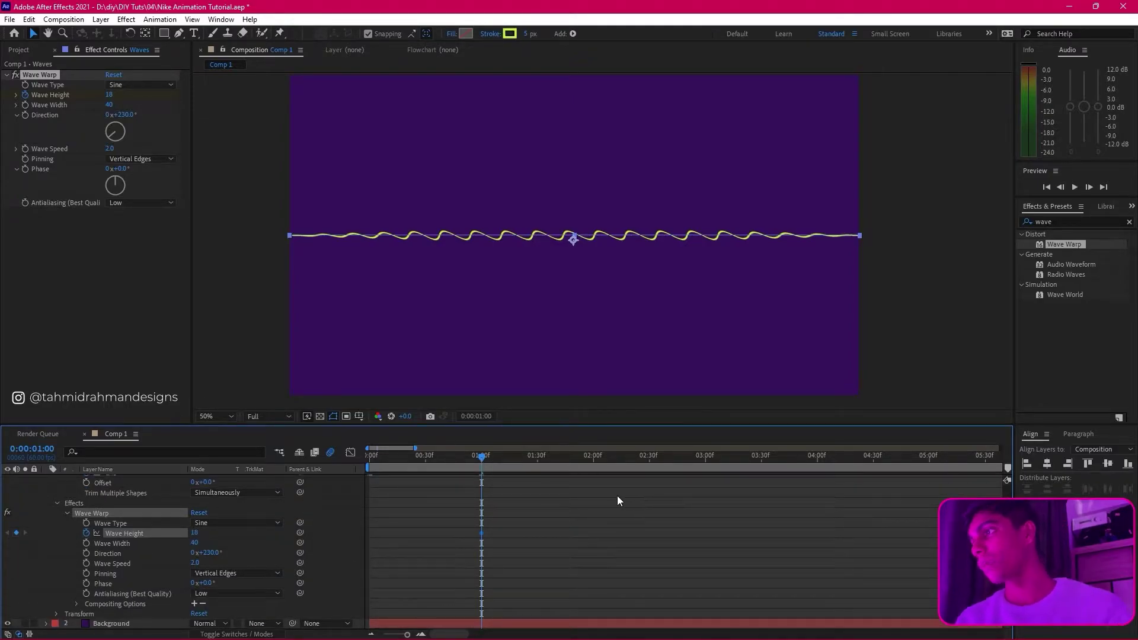
Step: Add a Wave Height keyframe with a value of 173 at 0:00:02:30
click(612, 458)
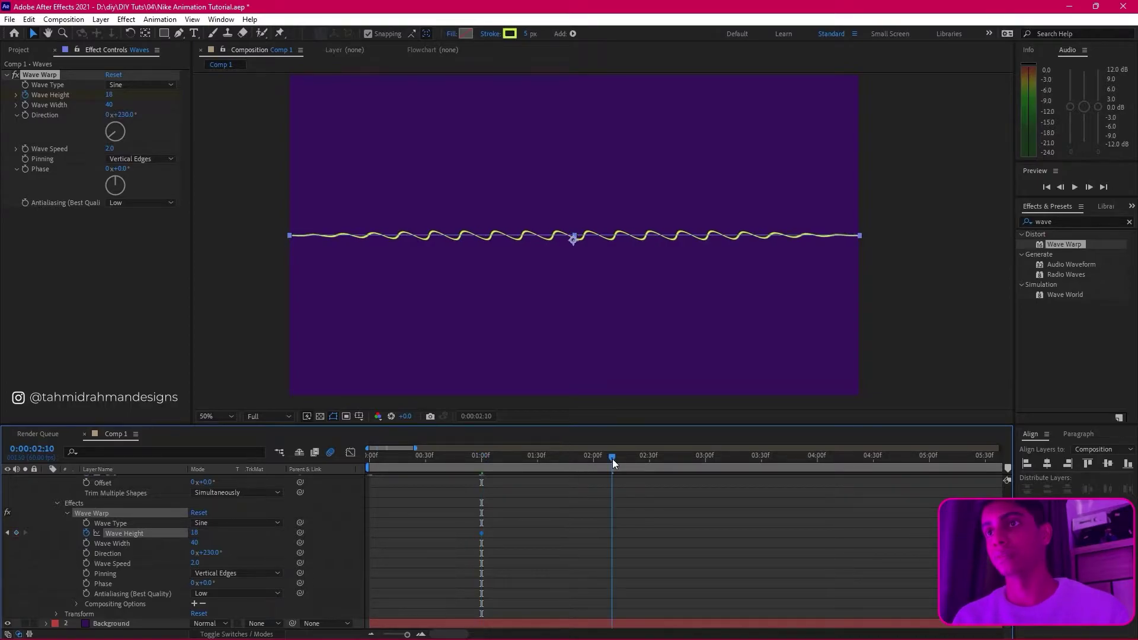
drag(613, 459, 649, 460)
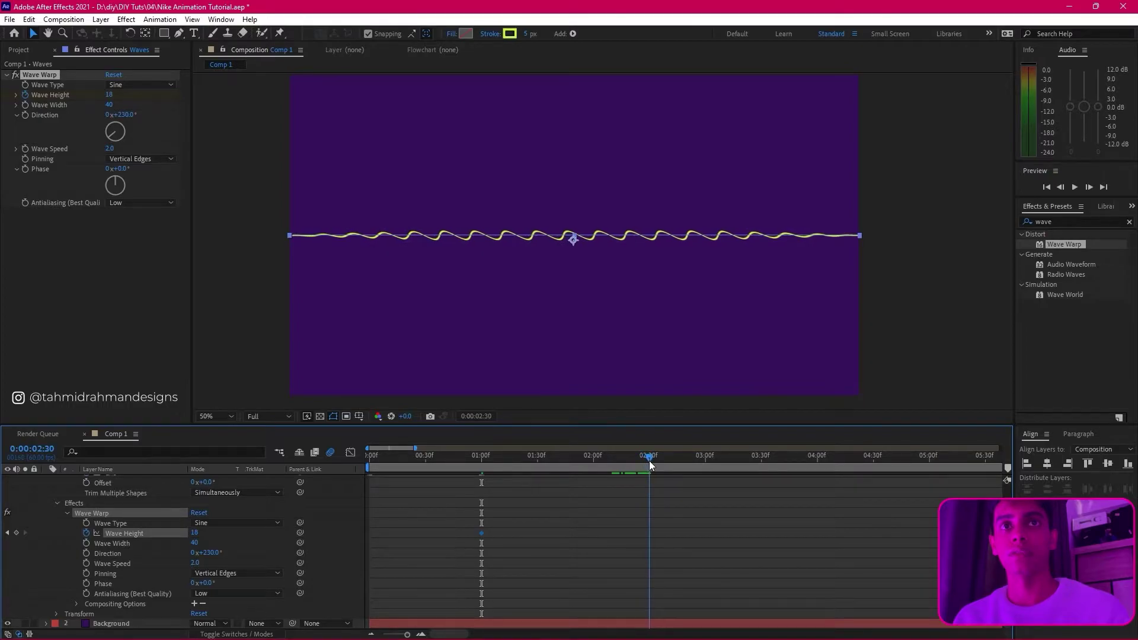
click(194, 532)
text(1)
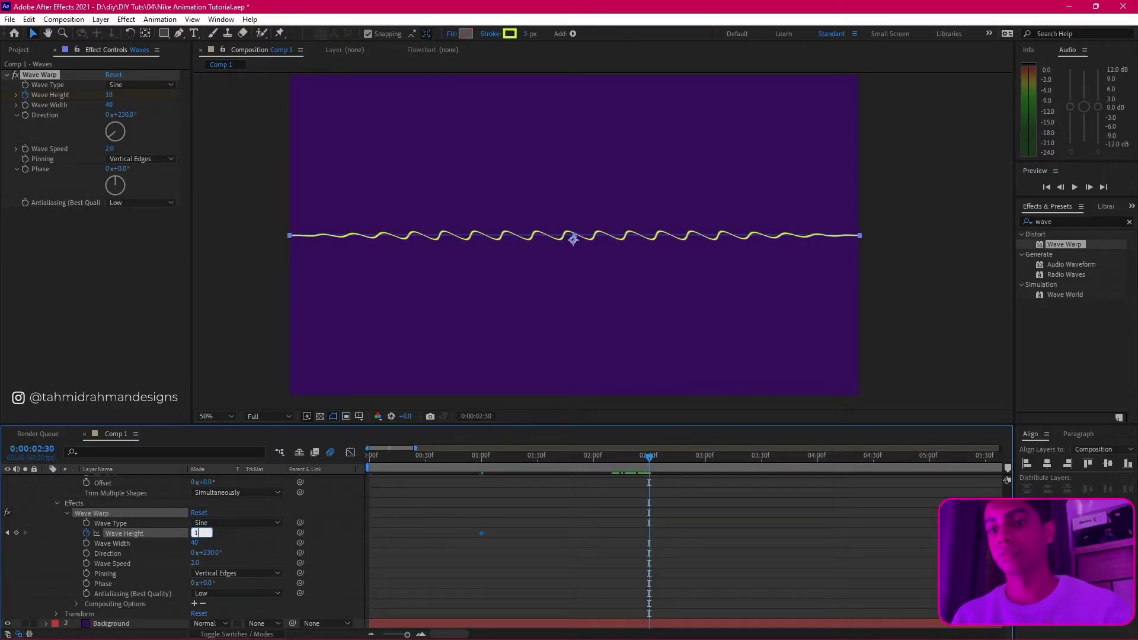
text(73)
key(Return)
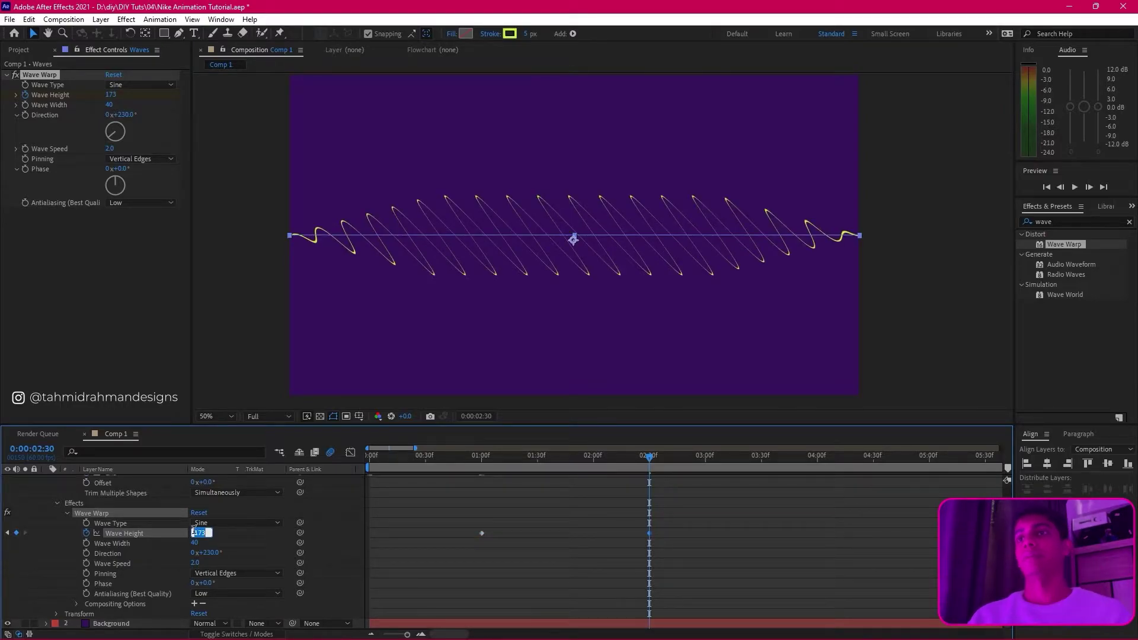
Step: Apply Easy Ease to both Wave Height keyframes of the Waves layer
drag(689, 523, 455, 559)
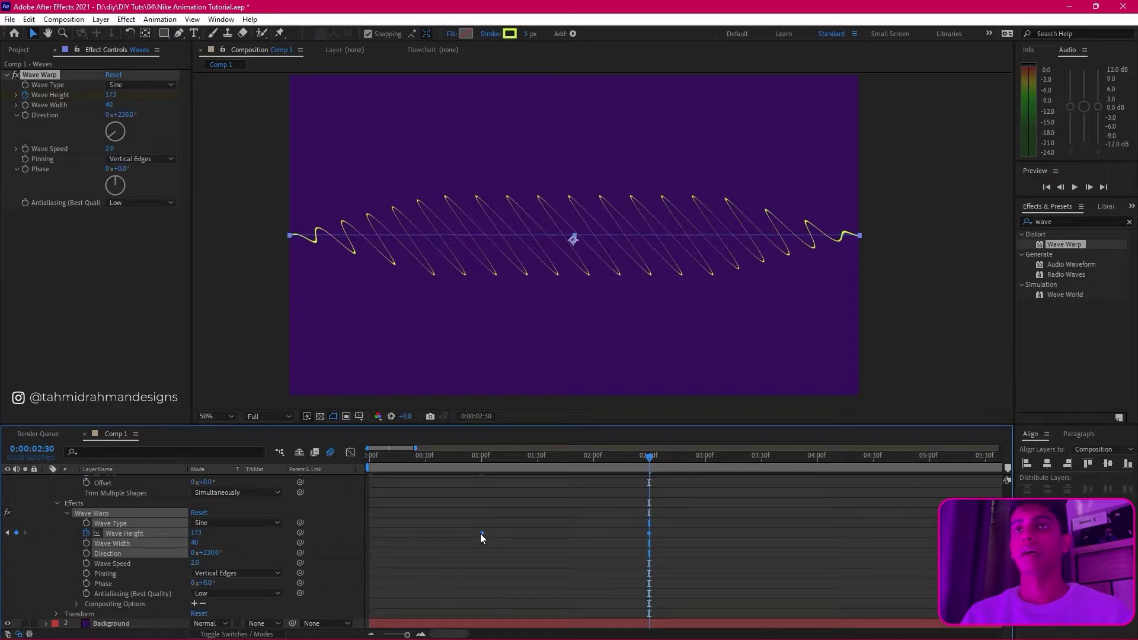
right_click(480, 533)
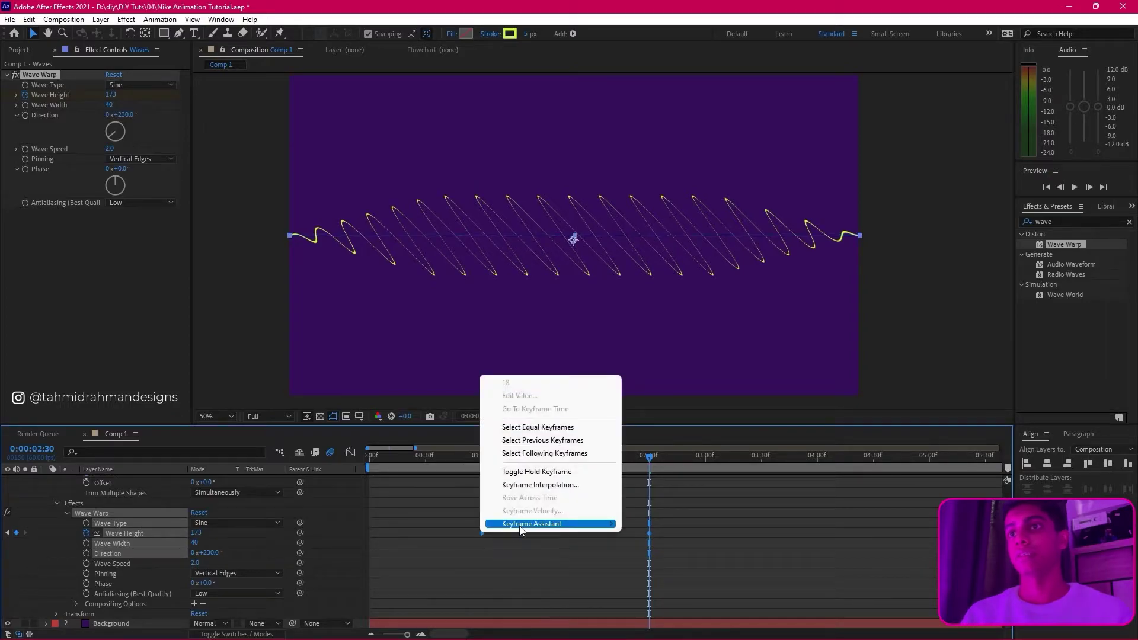
mouse_move(520, 529)
click(691, 457)
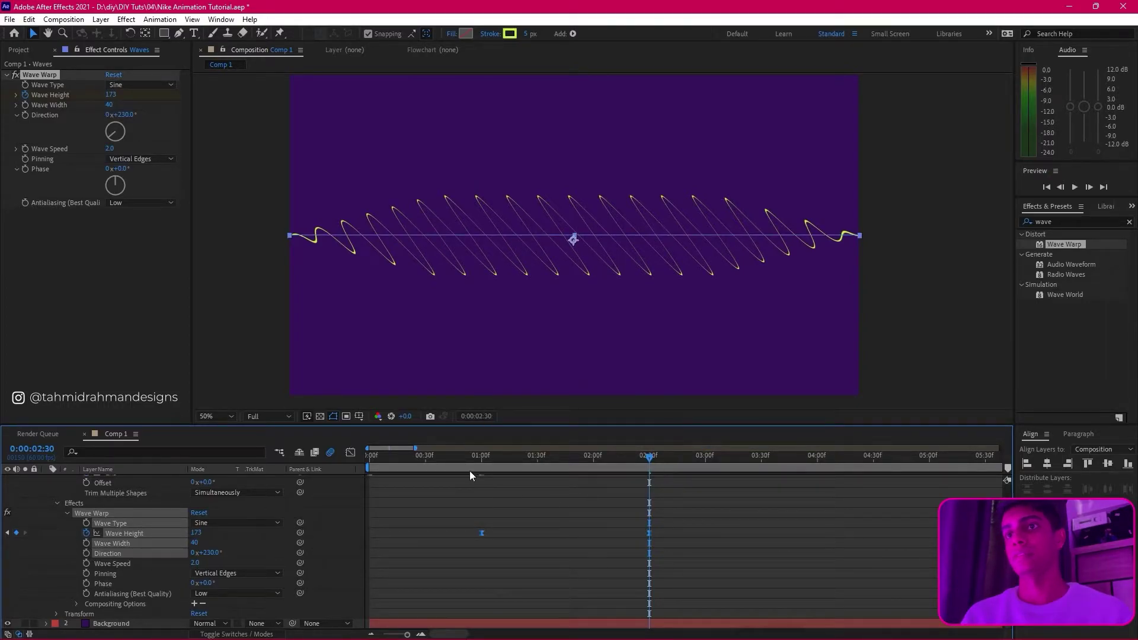
Step: Lengthen the ease into the last Wave Height keyframe in the speed graph so the growth peaks earlier, and preview it
click(351, 452)
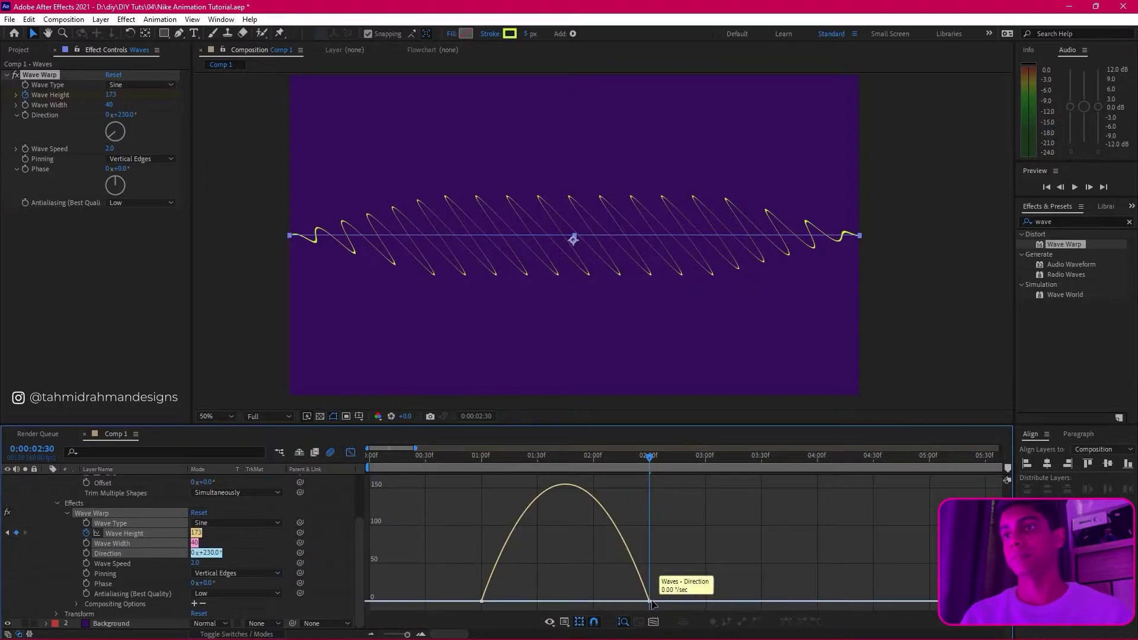
click(628, 601)
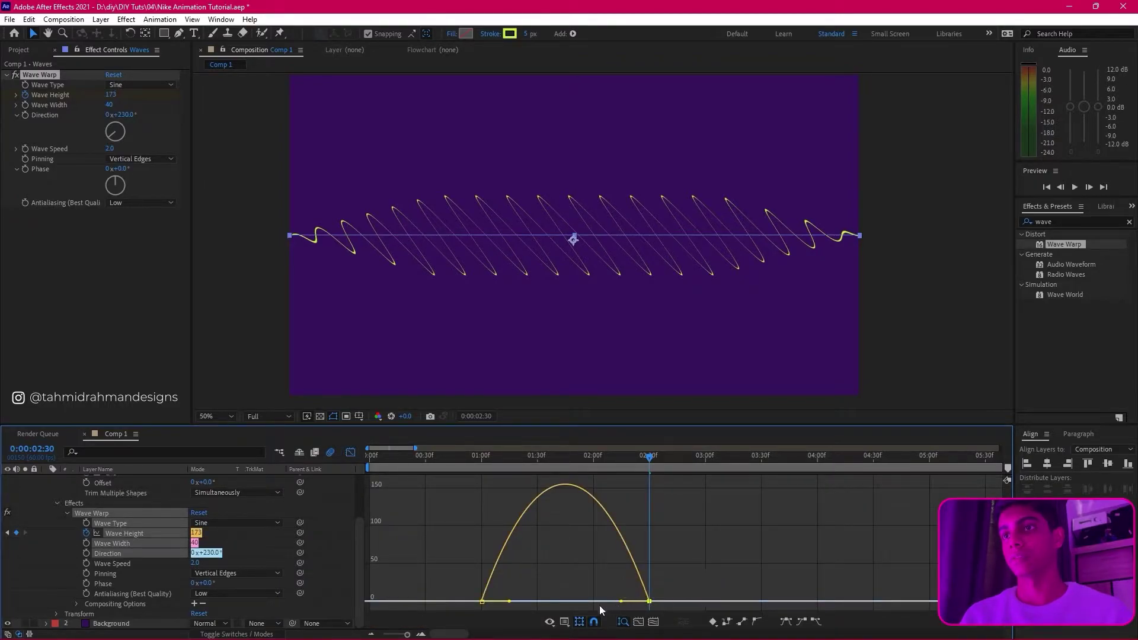
drag(621, 602, 566, 601)
click(353, 452)
click(473, 460)
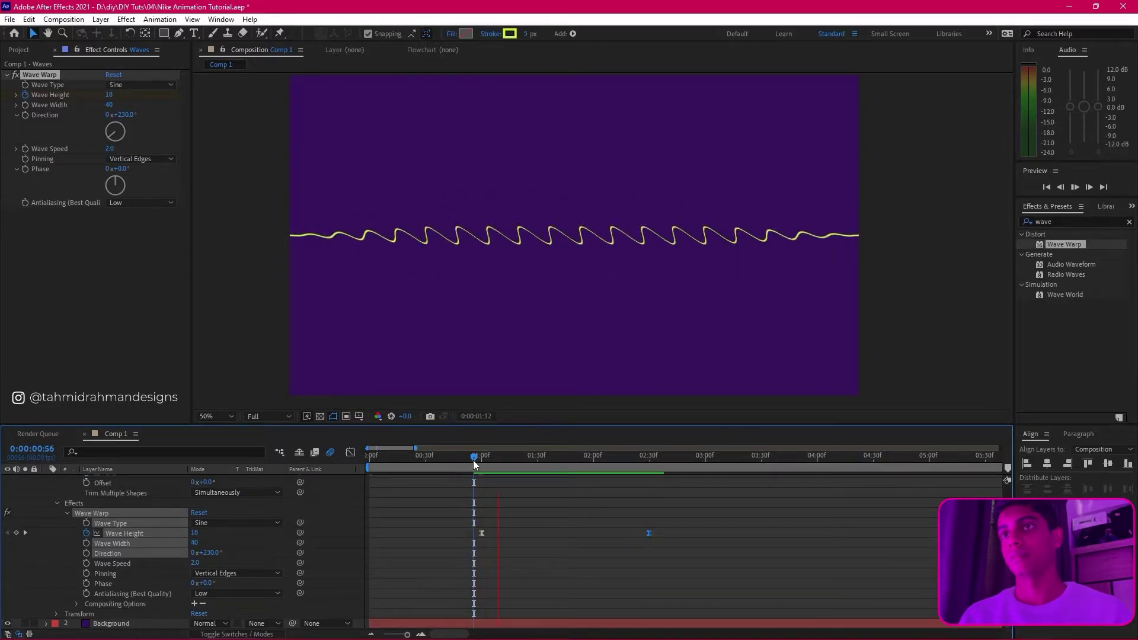
Step: Enable Direction keyframing on Wave Warp at 0:00:01:00 and add a Direction keyframe of 347° at 0:00:02:30
drag(474, 464, 481, 488)
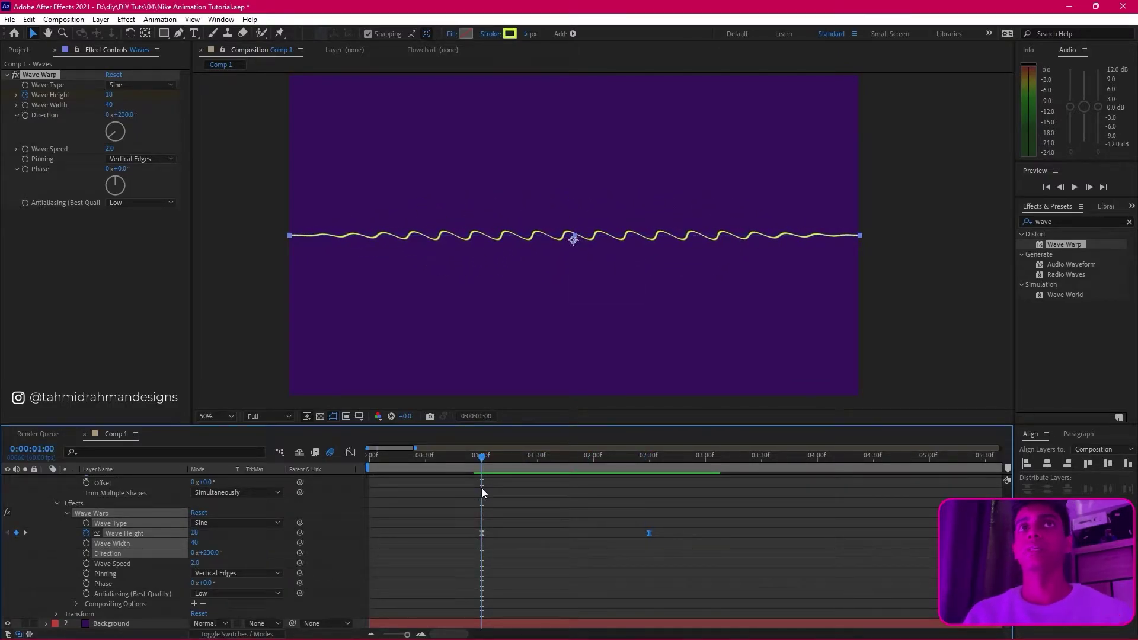
click(518, 535)
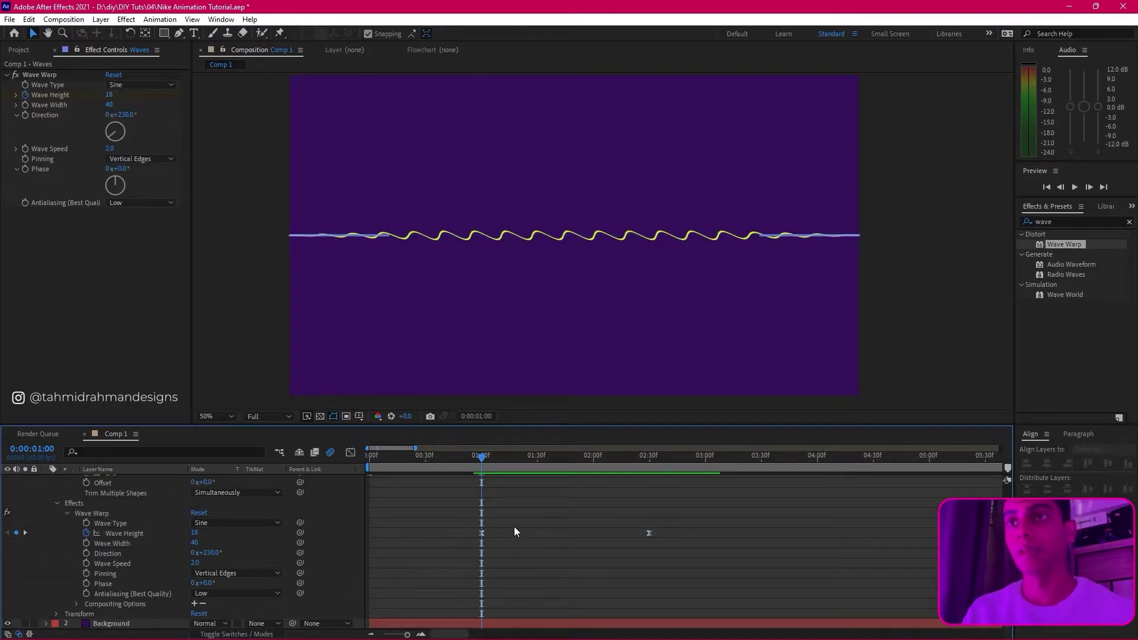
click(26, 115)
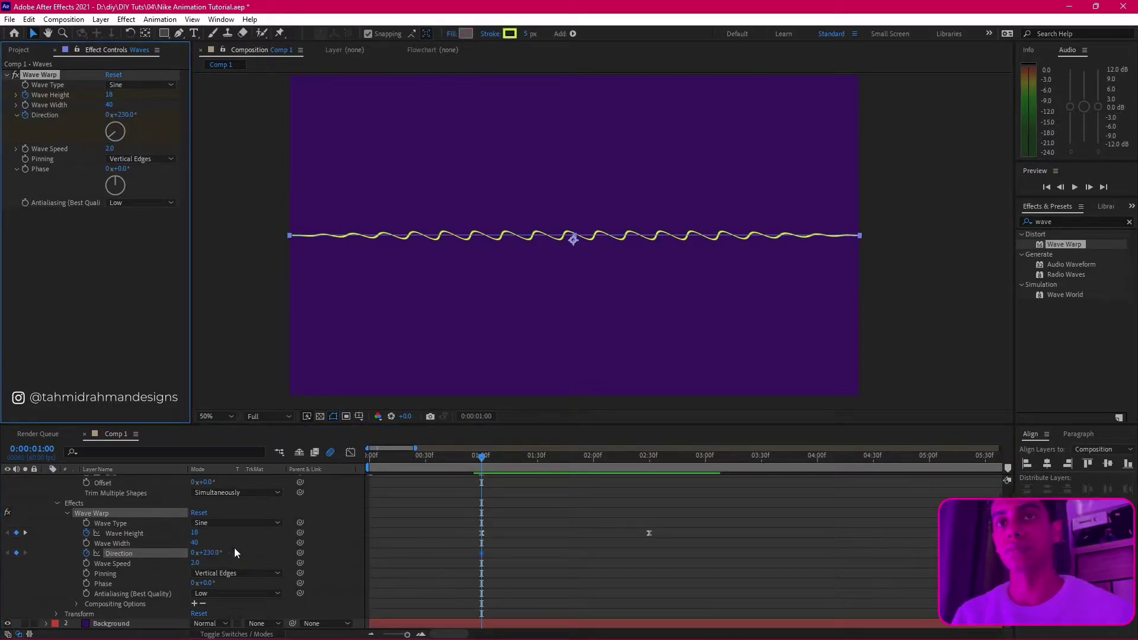
click(651, 462)
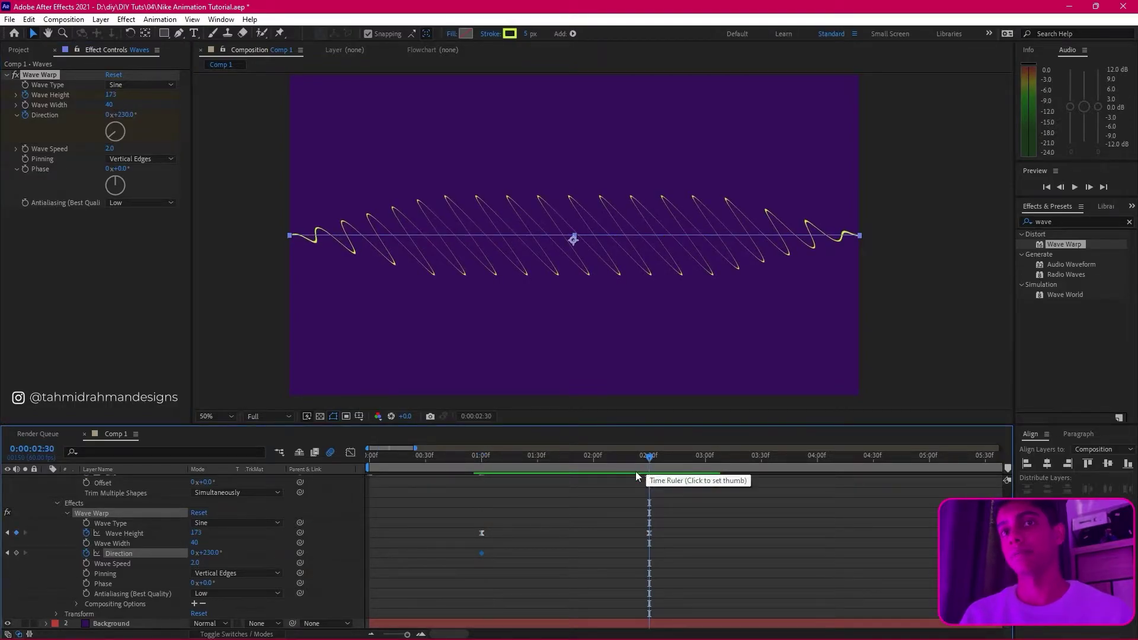
click(121, 114)
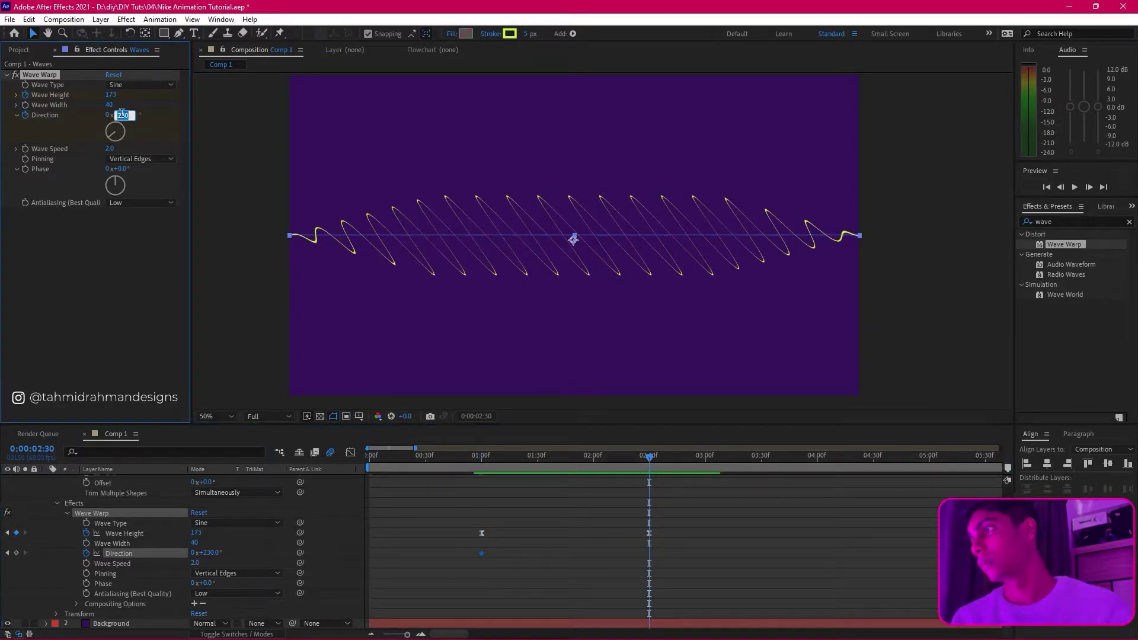
text(347)
key(Return)
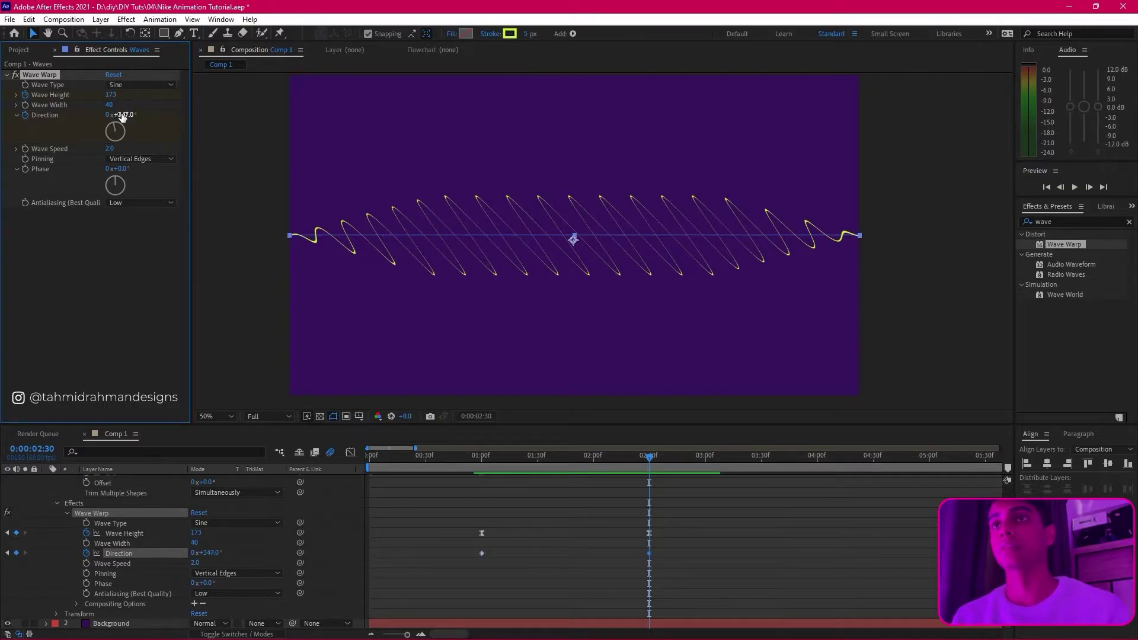
Step: Apply Easy Ease to both Wave Warp Direction keyframes
drag(679, 568, 494, 548)
click(482, 552)
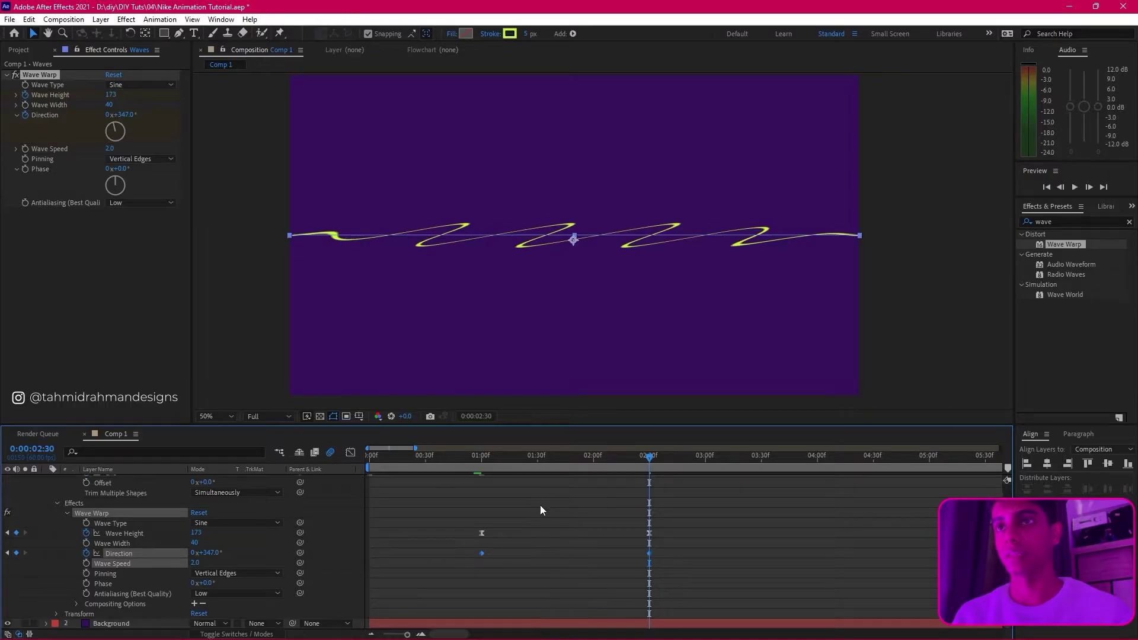
right_click(483, 553)
mouse_move(545, 541)
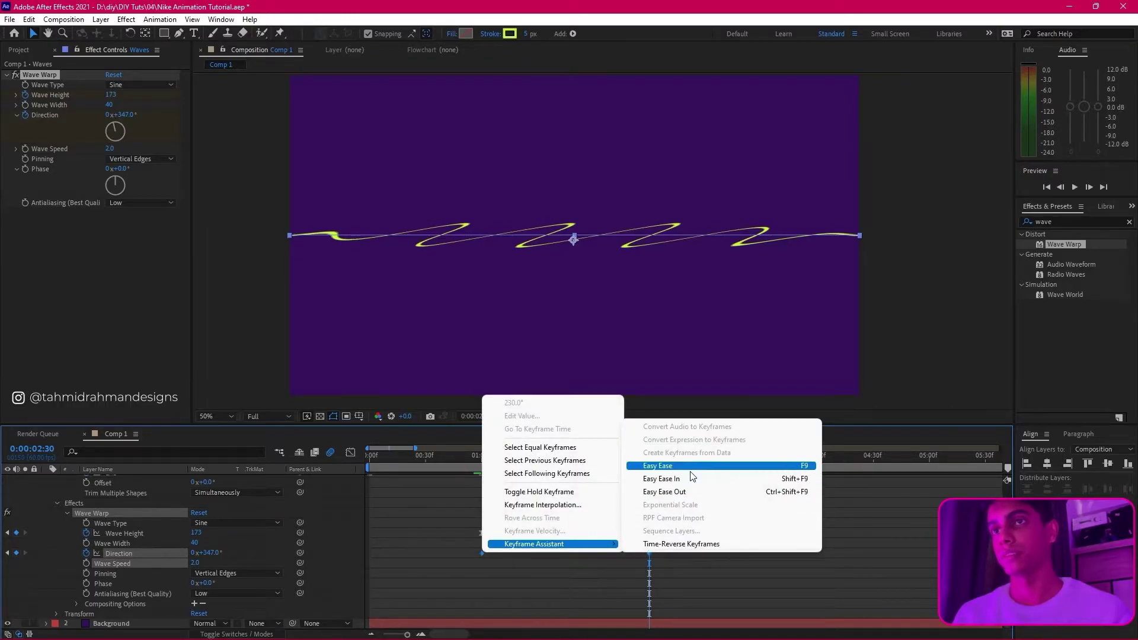
click(679, 472)
Step: Stretch the ease into the last Direction keyframe in the speed graph so the speed peaks shortly after the first keyframe
click(350, 452)
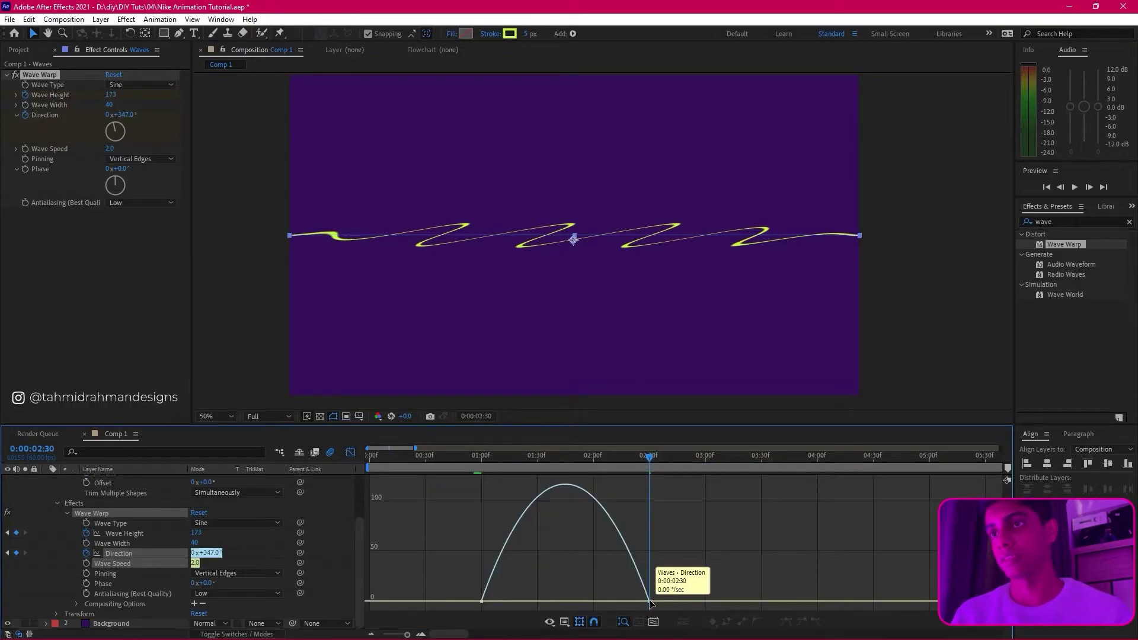
drag(621, 601, 542, 607)
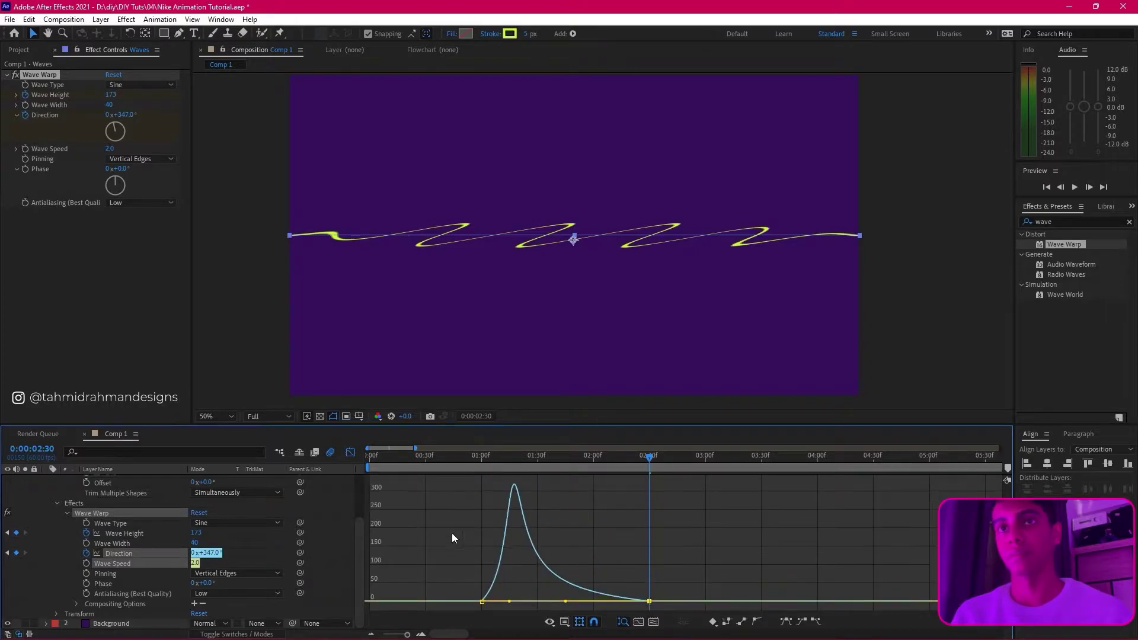
click(350, 452)
Step: Shift both Direction keyframes together so the first falls at 0:00:01:45, and review the wave motion up to 0:00:03:15
drag(686, 552, 468, 567)
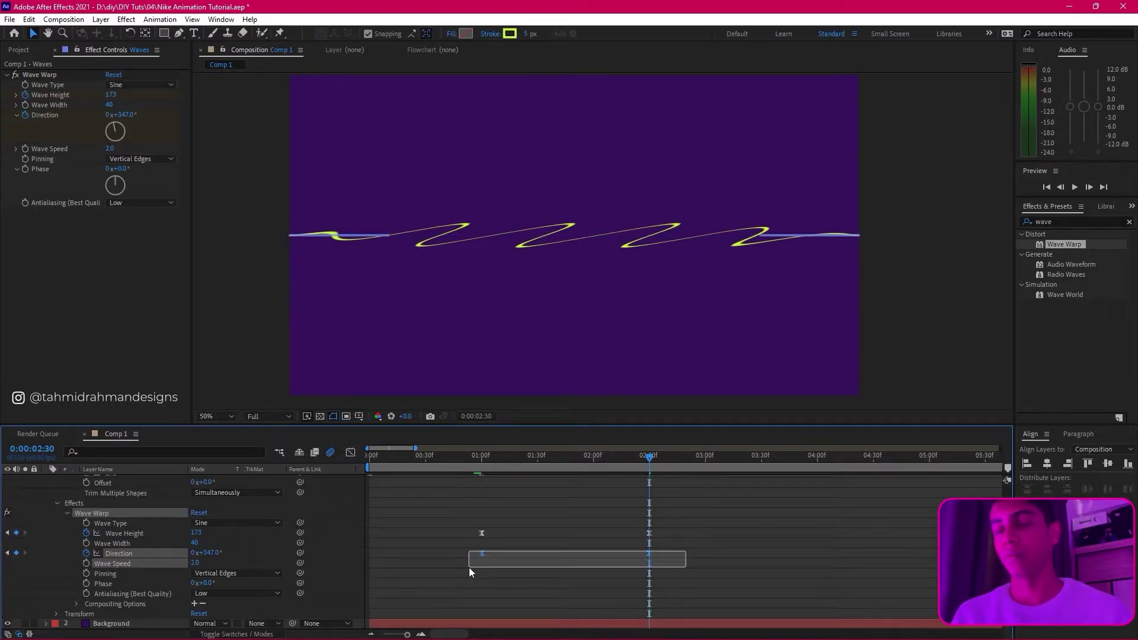
click(566, 456)
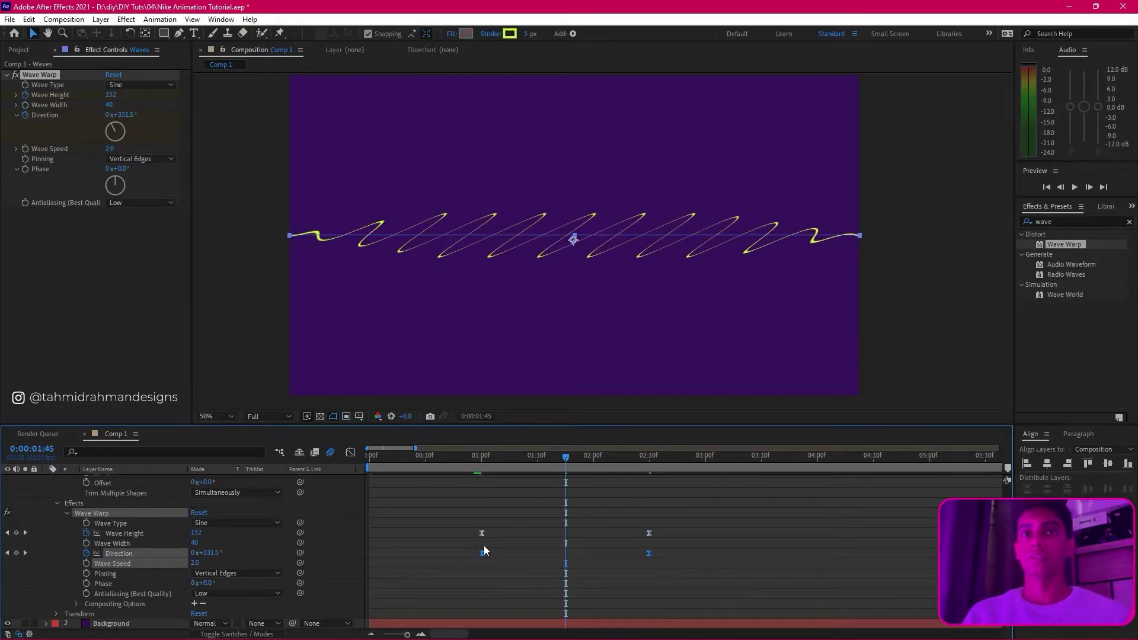
drag(482, 554, 566, 555)
drag(479, 456, 697, 482)
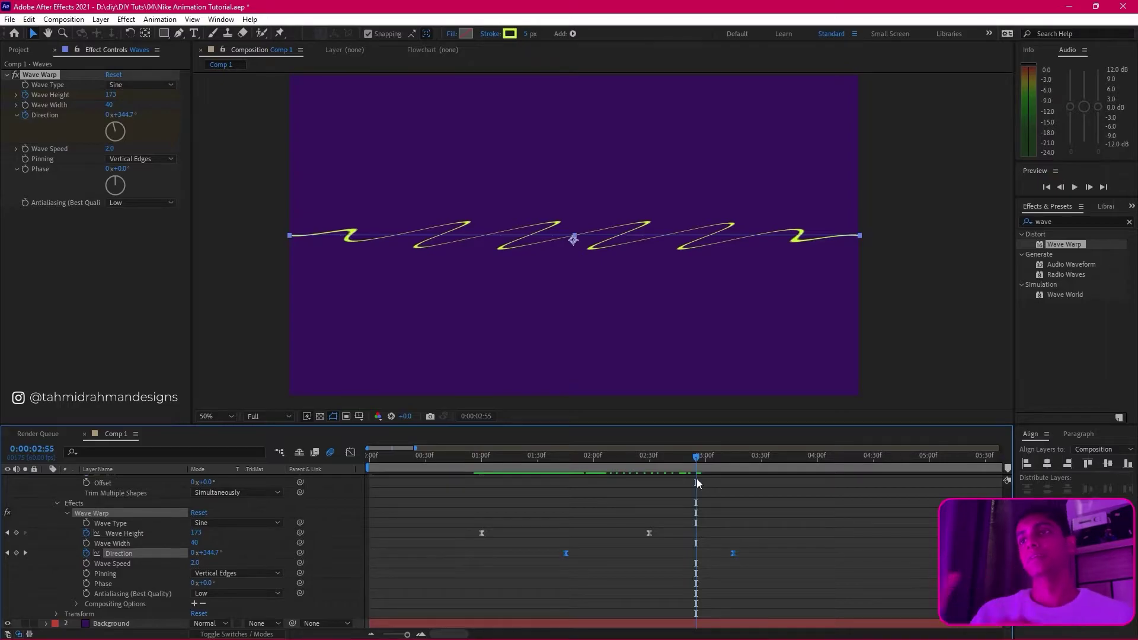
drag(562, 464, 733, 458)
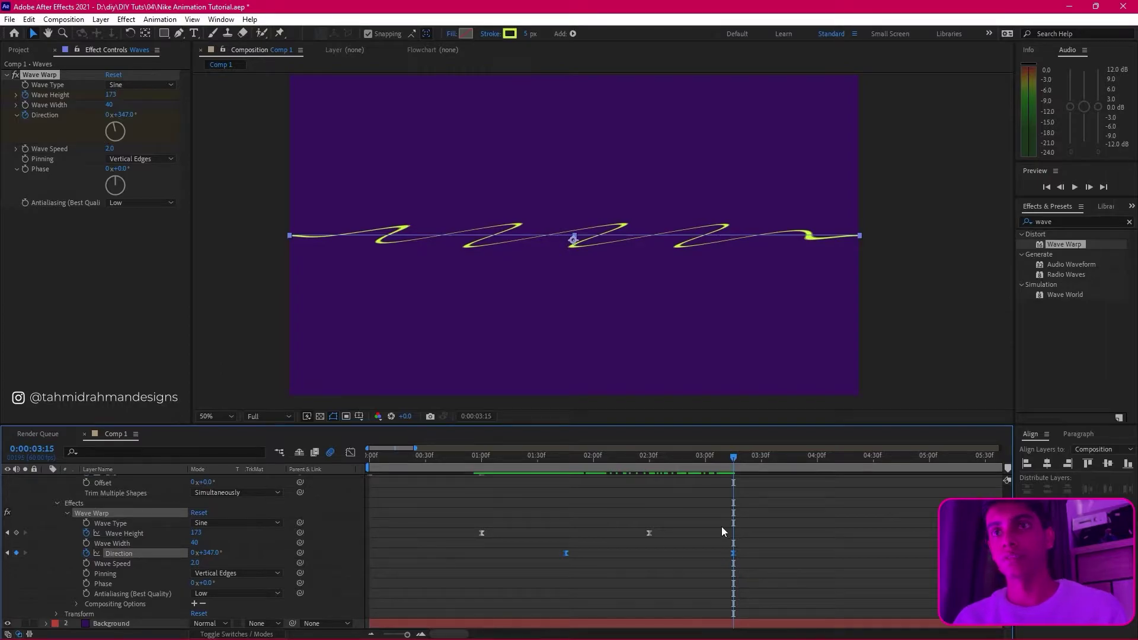
Step: Nudge both Direction keyframes slightly earlier so the last sits at 0:00:03:14, and check the motion up to that time
key(F9)
click(594, 551)
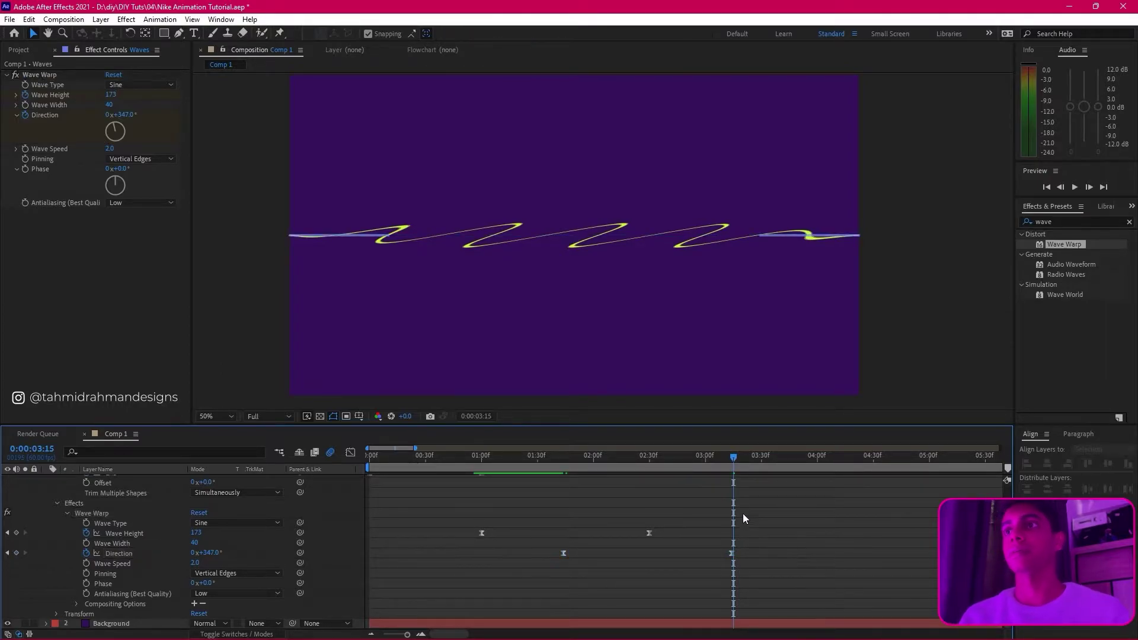
click(730, 462)
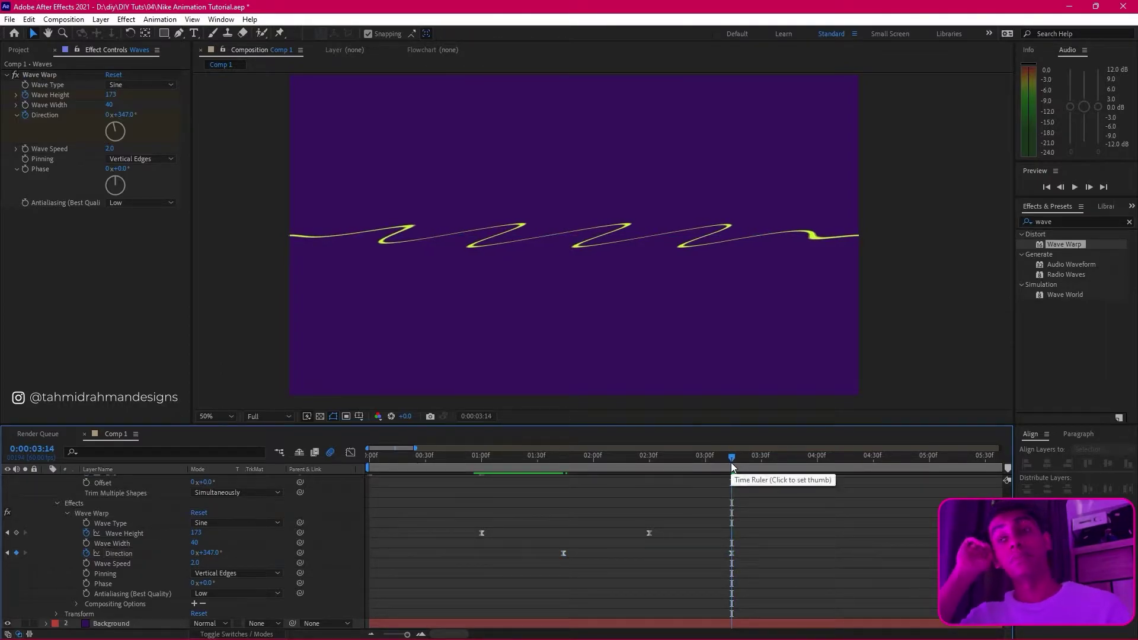
drag(591, 469, 731, 474)
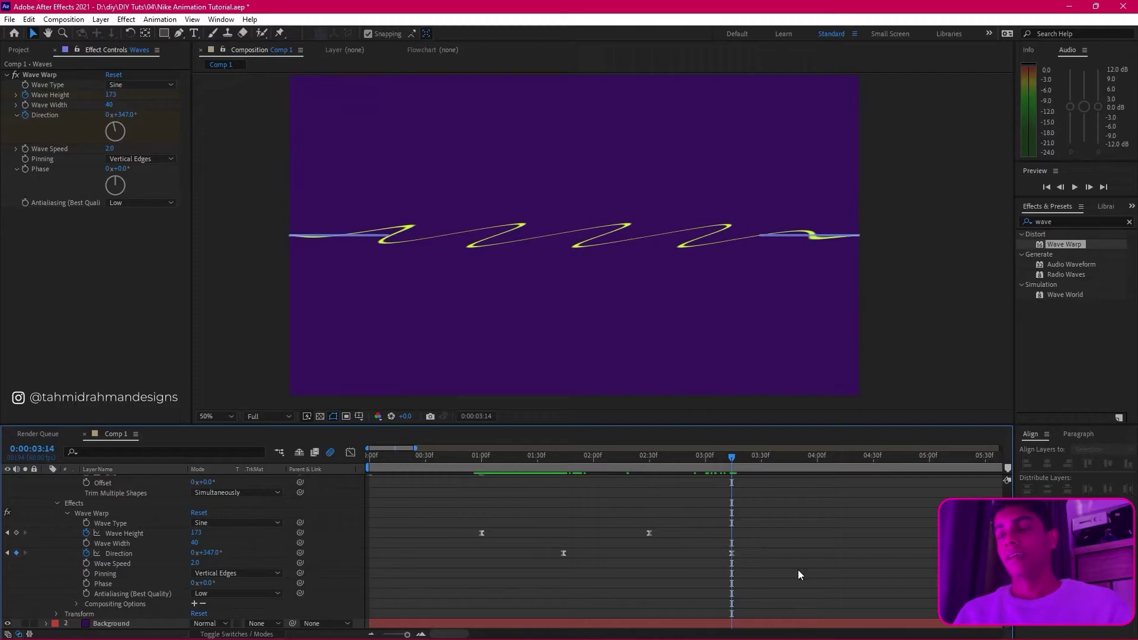
Step: Add a Repeater to the contents of the Waves shape layer
scroll(798, 570, up, 3)
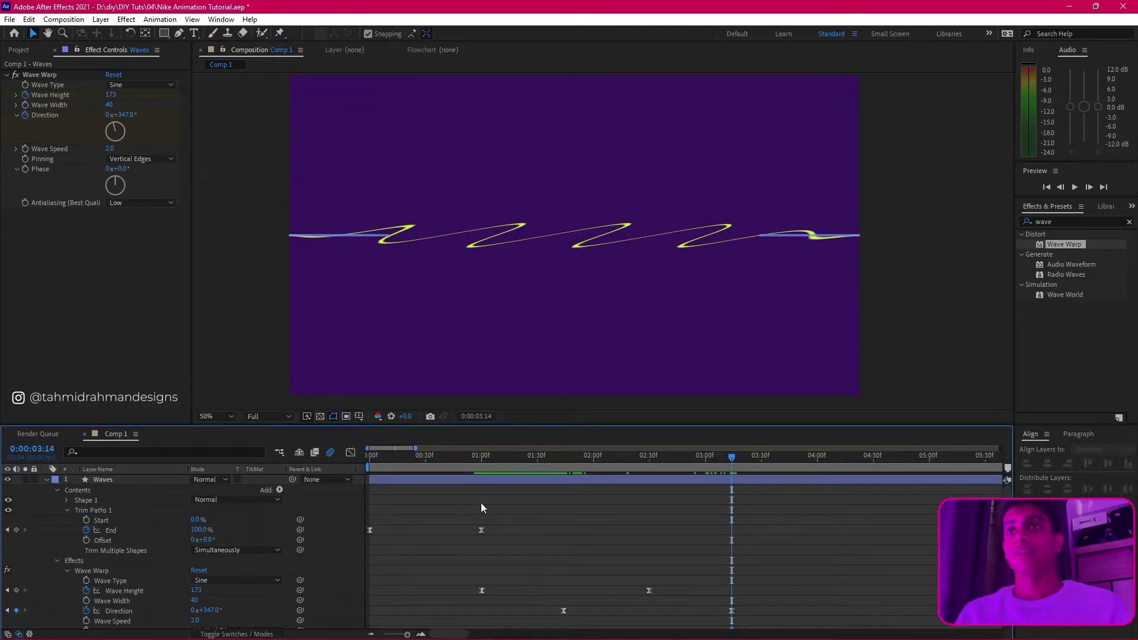
click(506, 481)
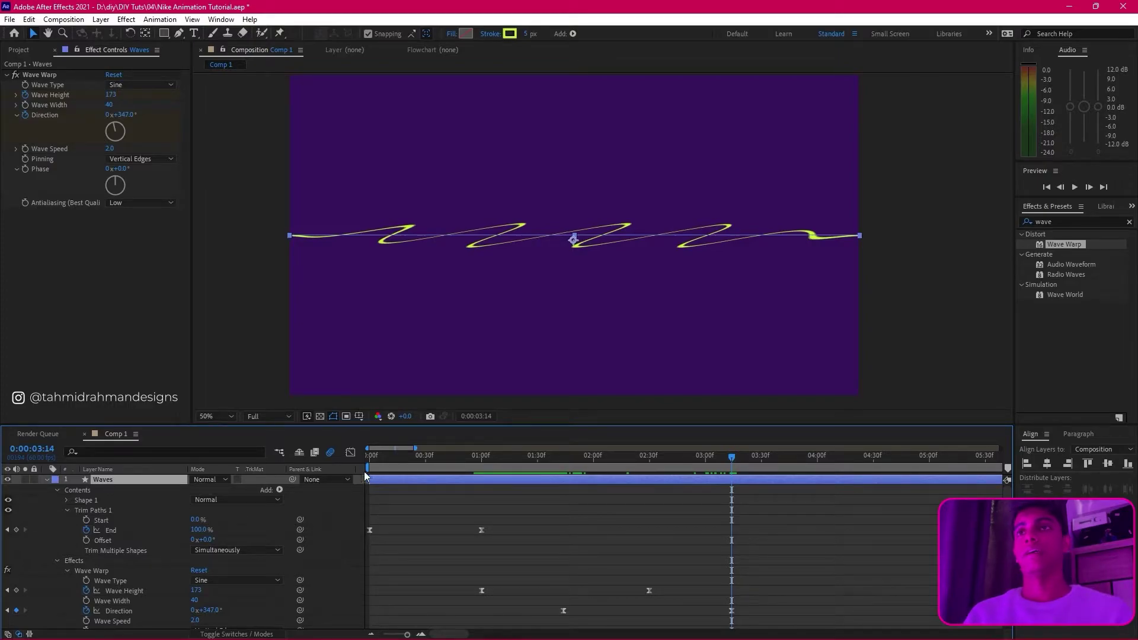
click(279, 490)
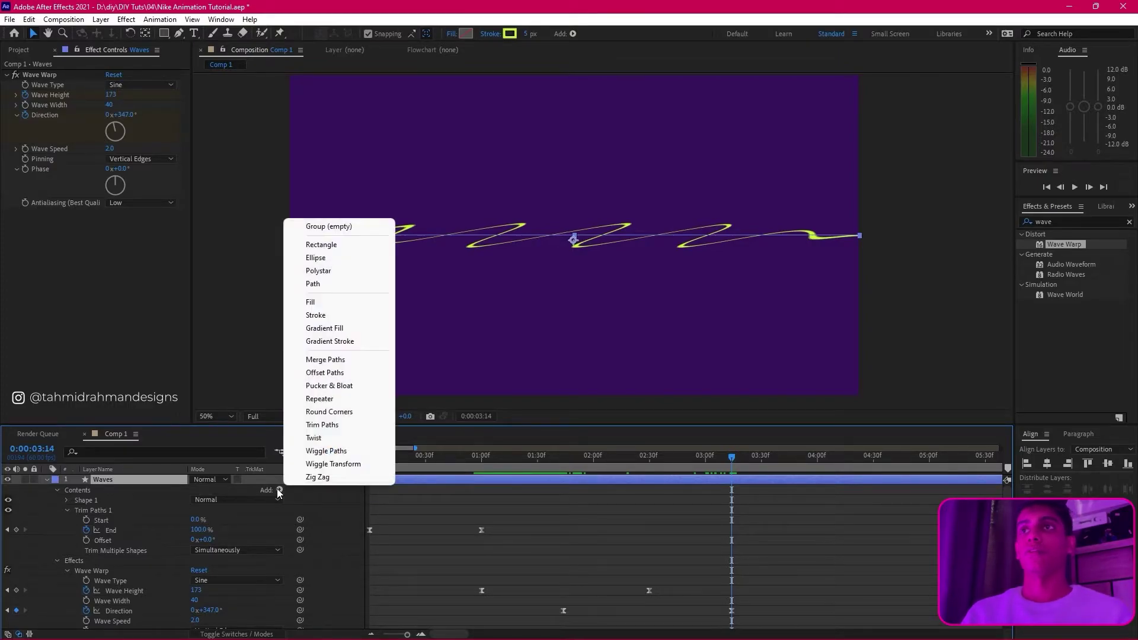
click(129, 481)
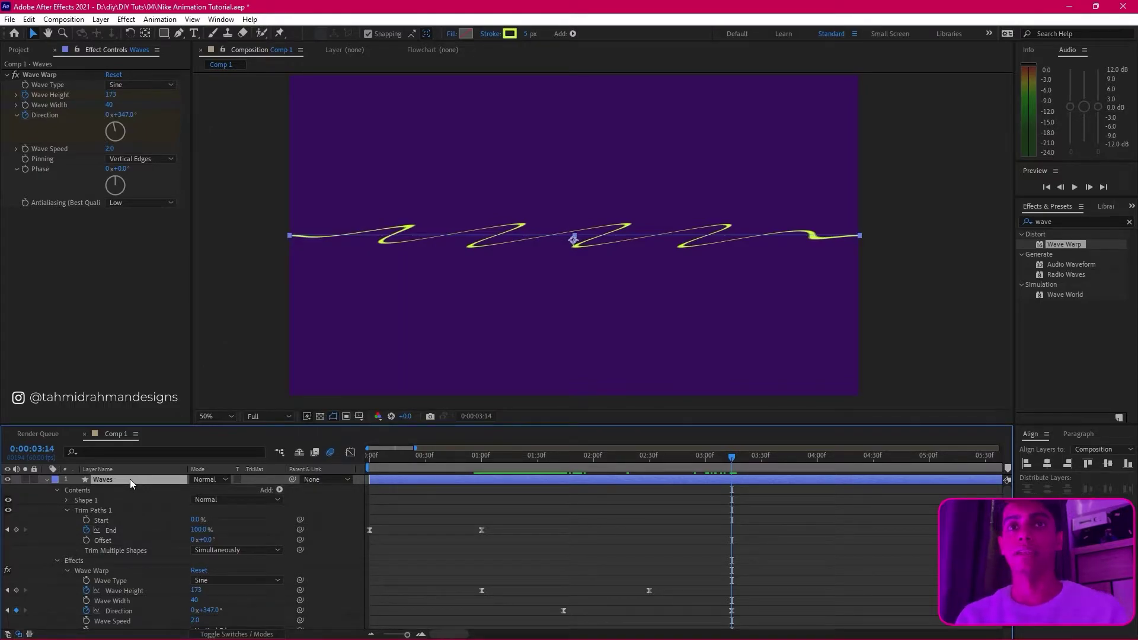
click(280, 490)
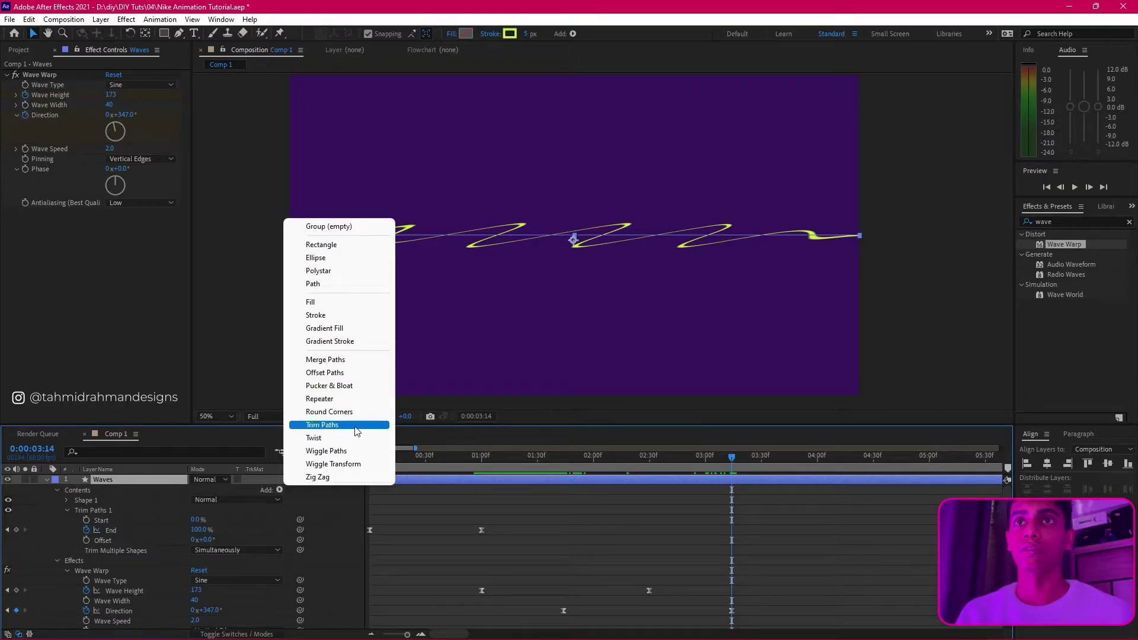
click(351, 403)
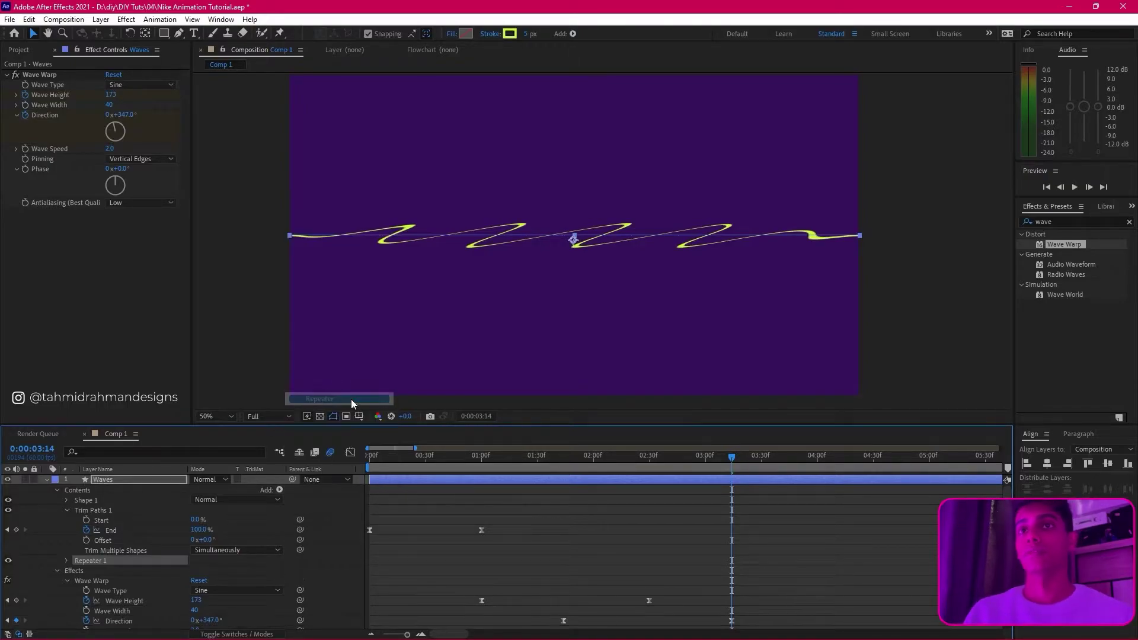
Step: Set the Repeater's Composite option to Above and expand its Transform properties
click(65, 560)
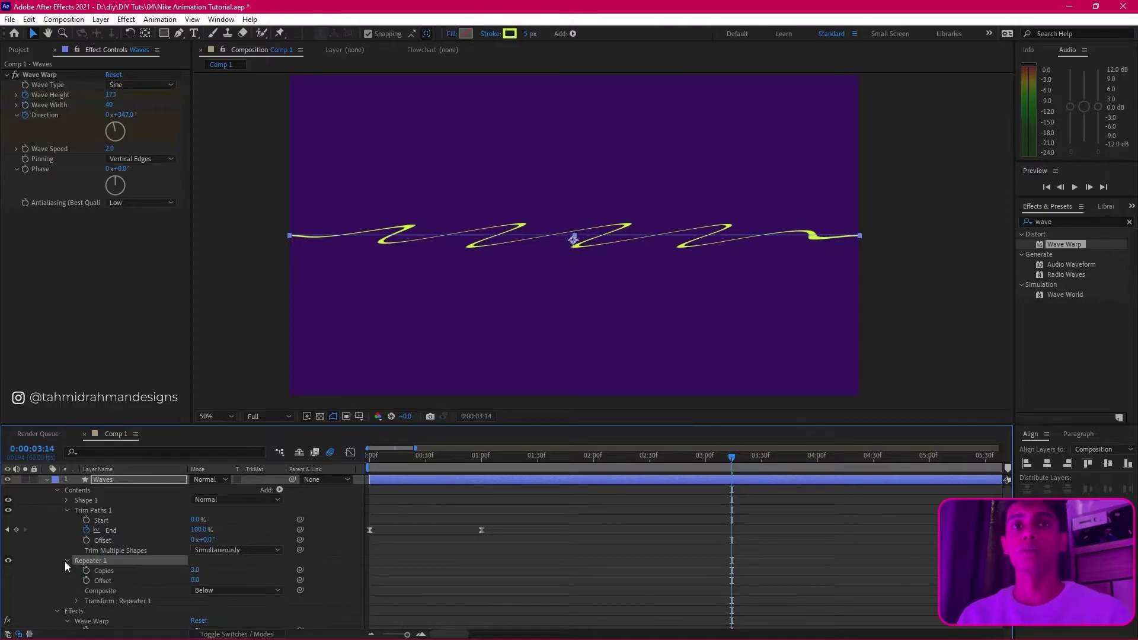
scroll(218, 559, down, 1)
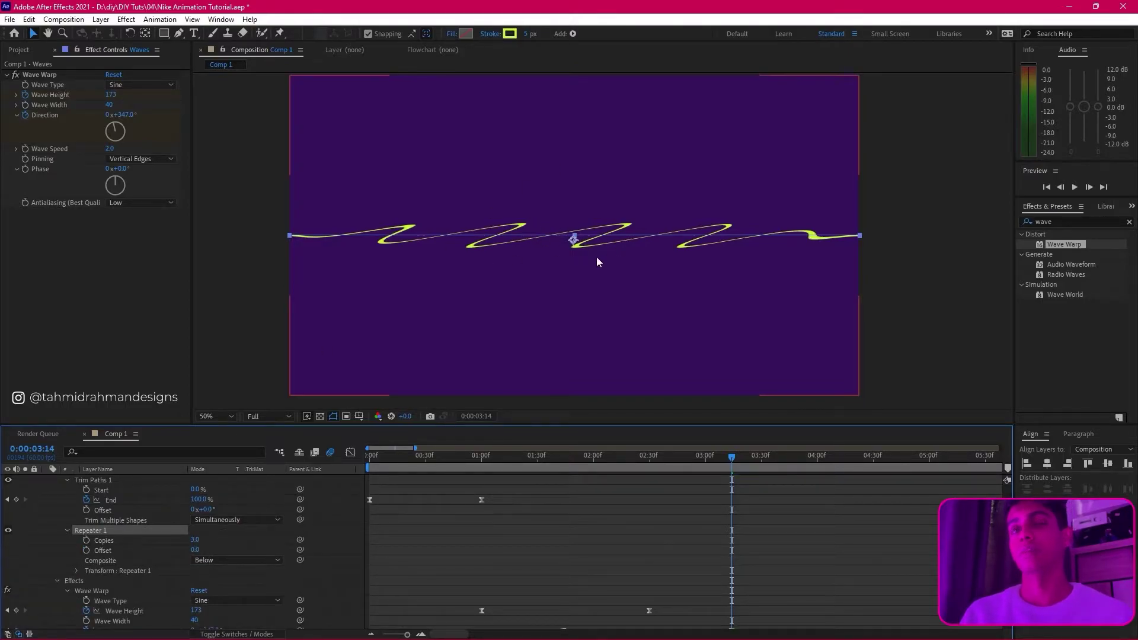
scroll(112, 540, down, 1)
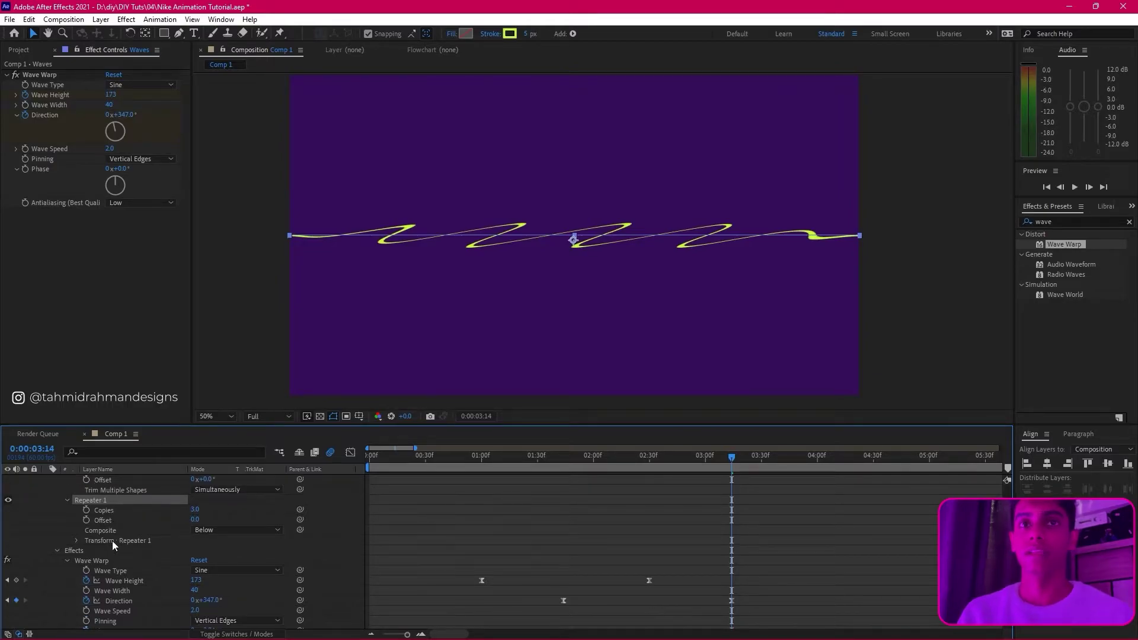
click(204, 529)
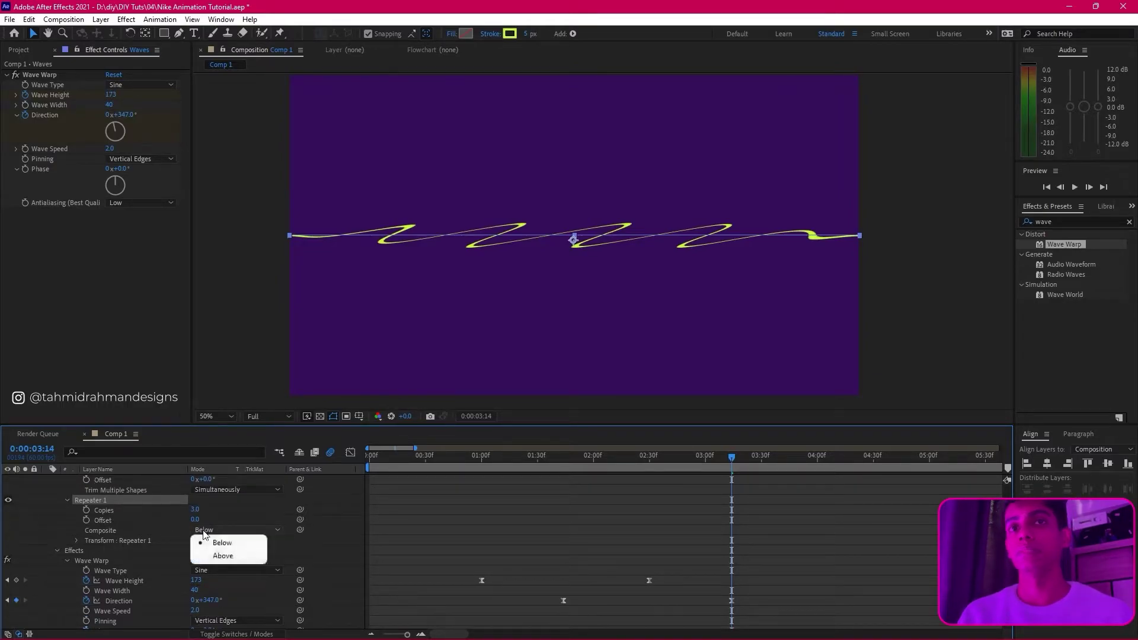
click(213, 554)
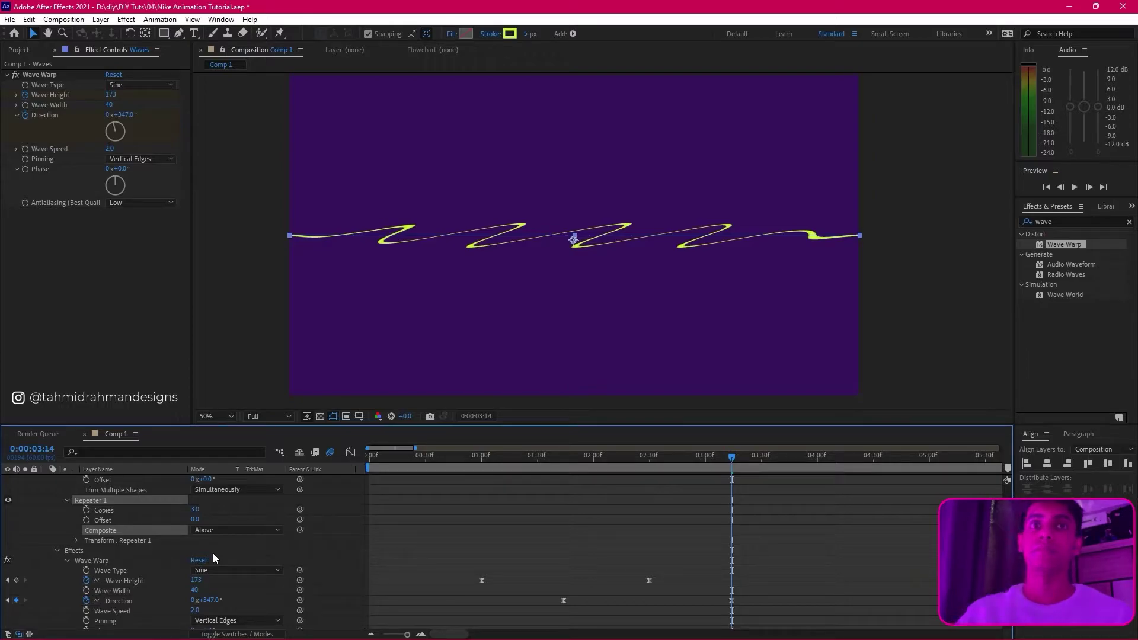
click(78, 540)
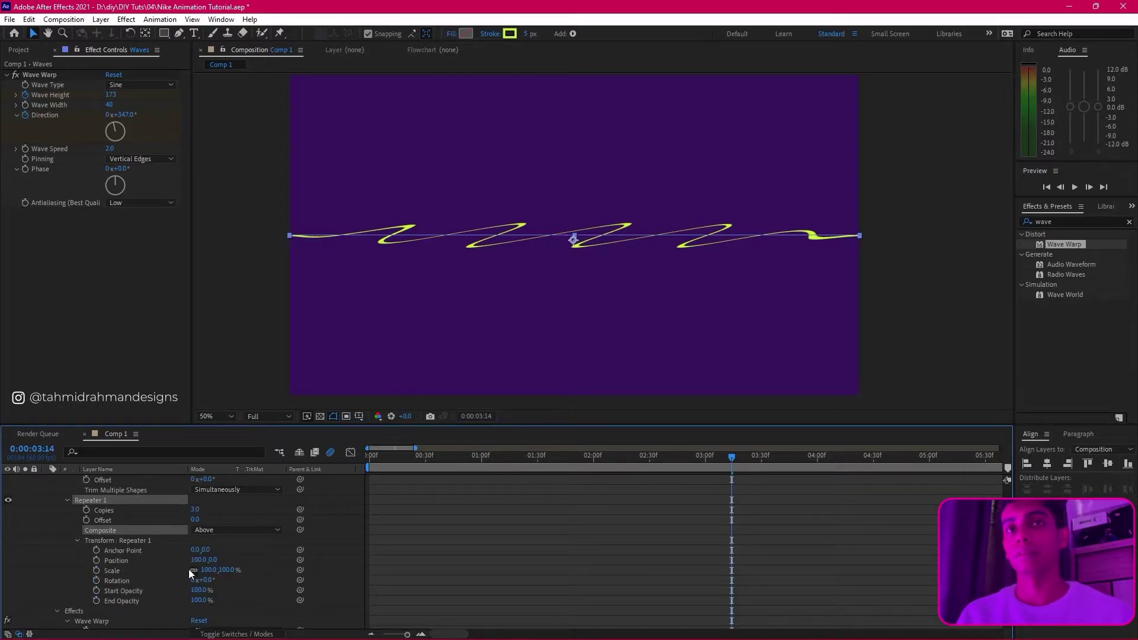
Step: Set the Repeater's transform Position to 0, 72 so the wave copies stack vertically
click(205, 570)
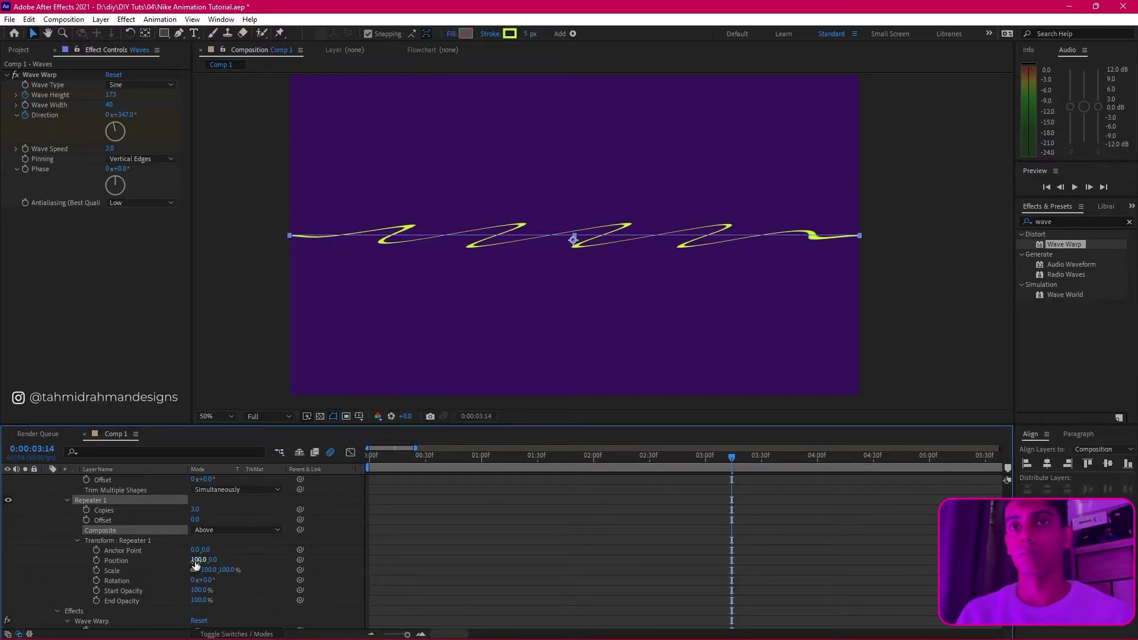
key(Return)
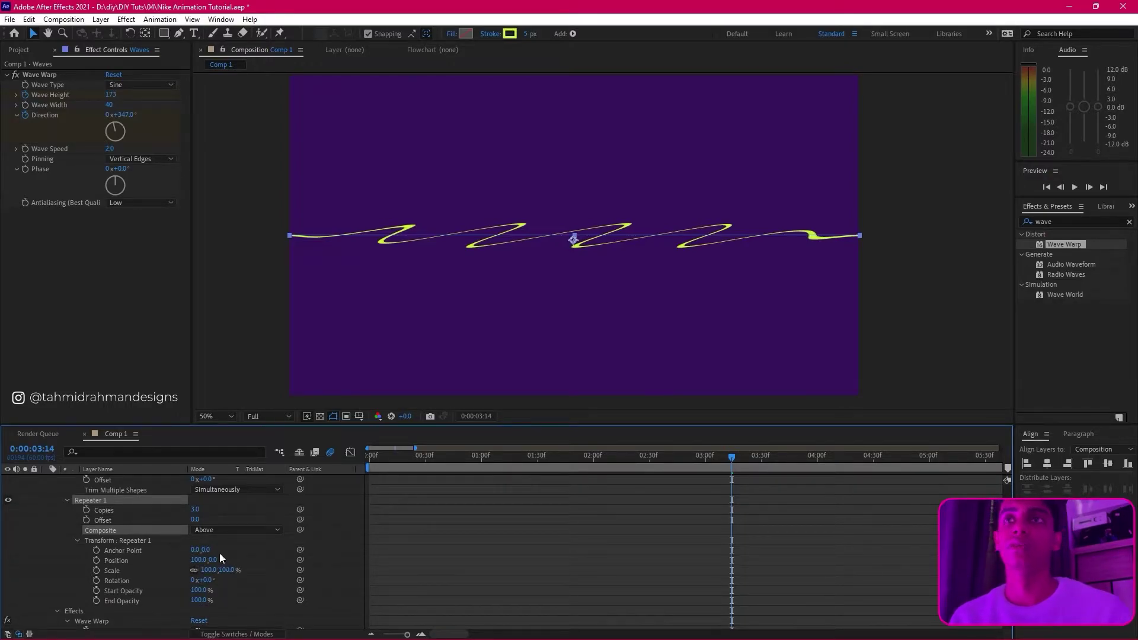
click(198, 560)
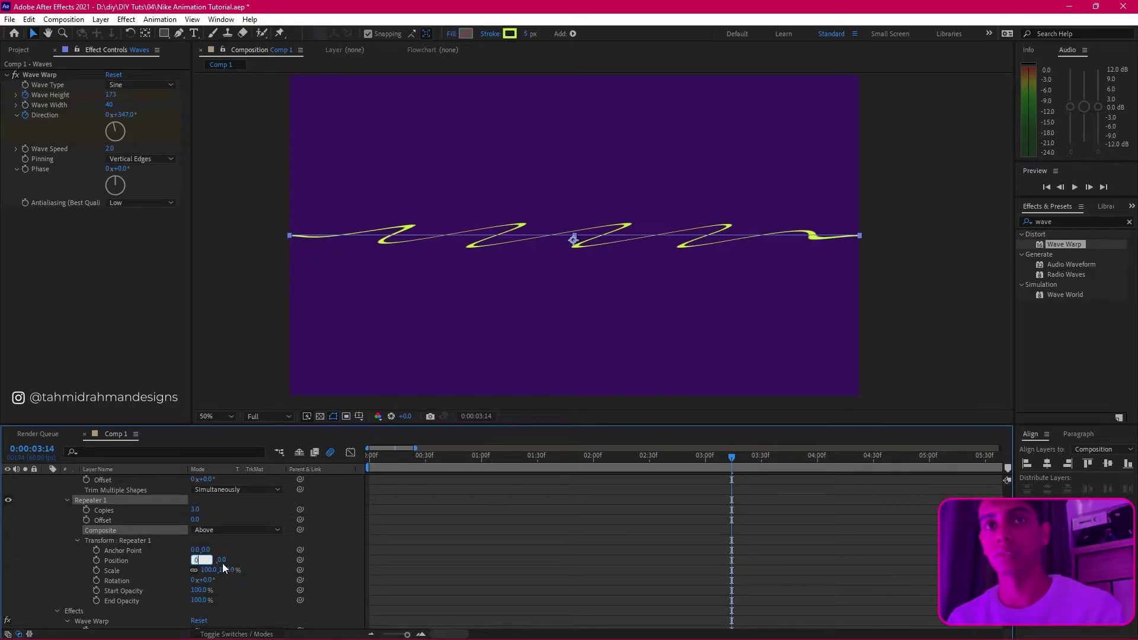
text(0)
key(Return)
click(205, 559)
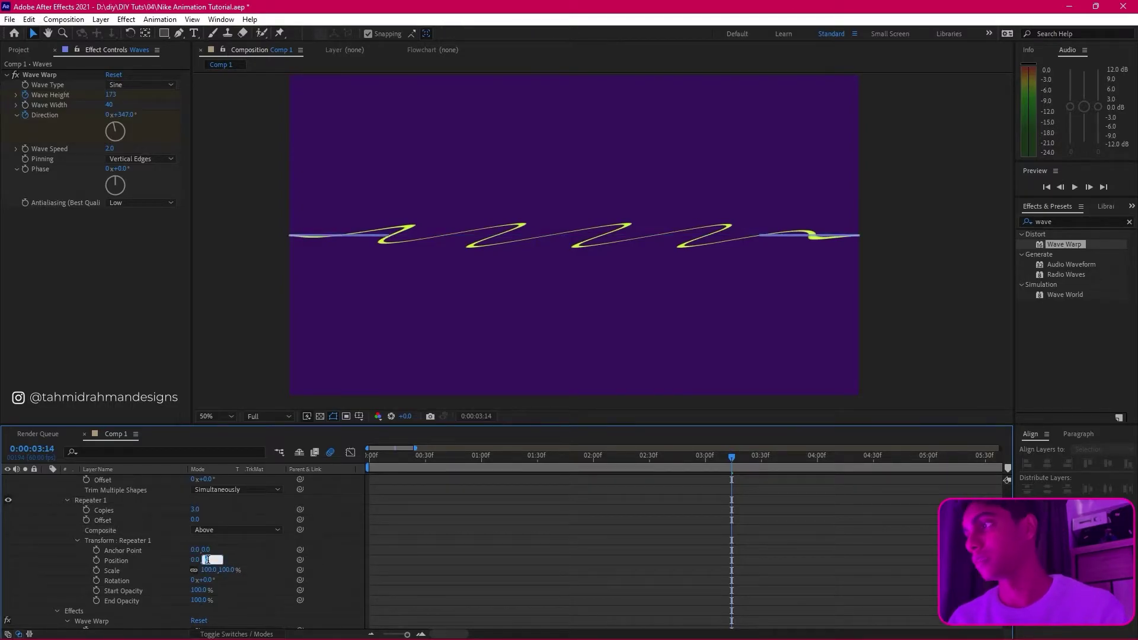
text(72)
key(Return)
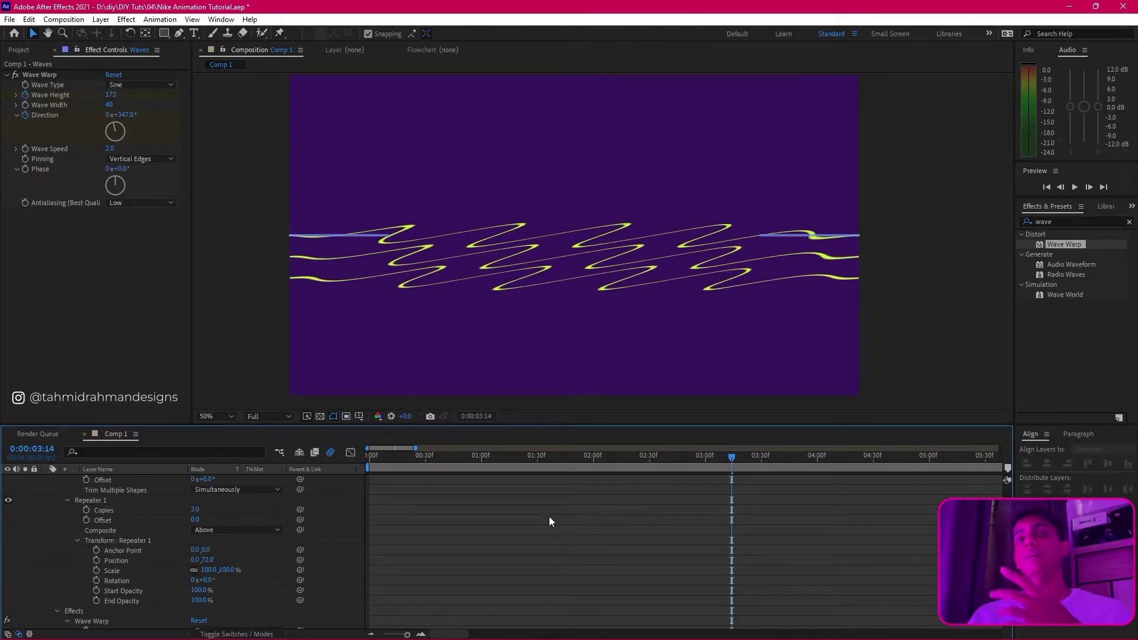
drag(211, 559, 266, 563)
key(ctrl+z)
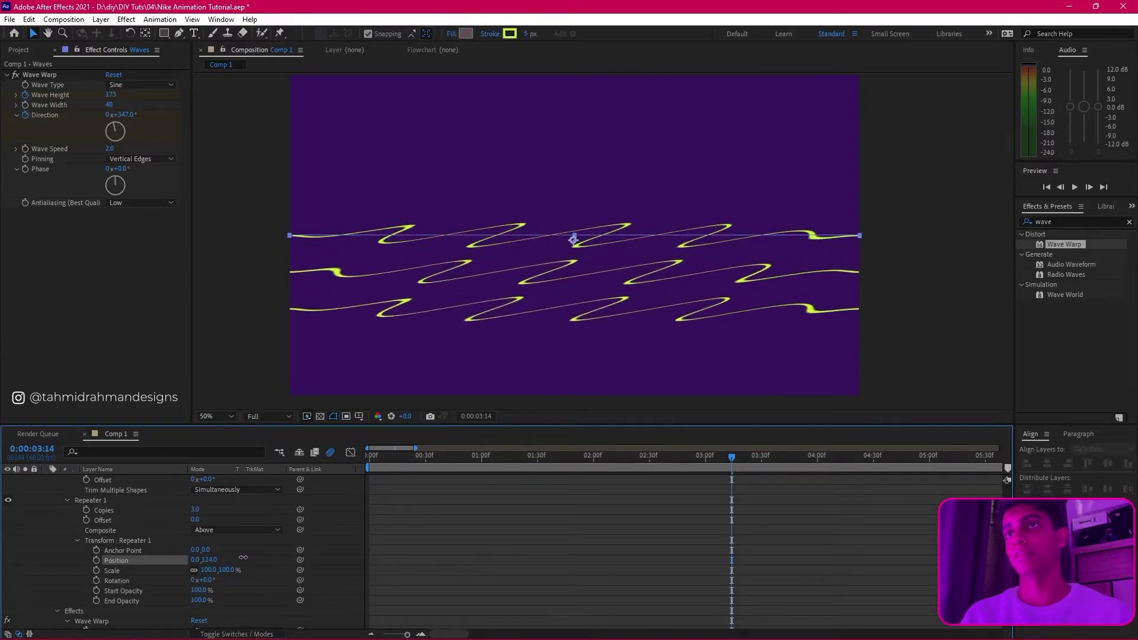
key(ctrl+z)
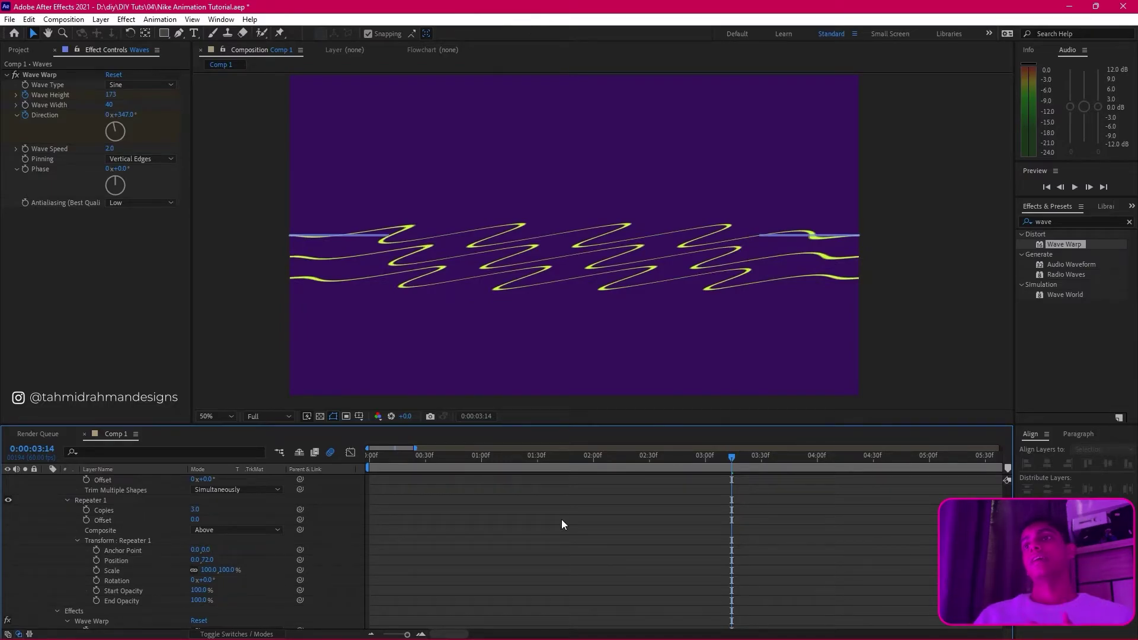
scroll(561, 519, up, 3)
click(575, 481)
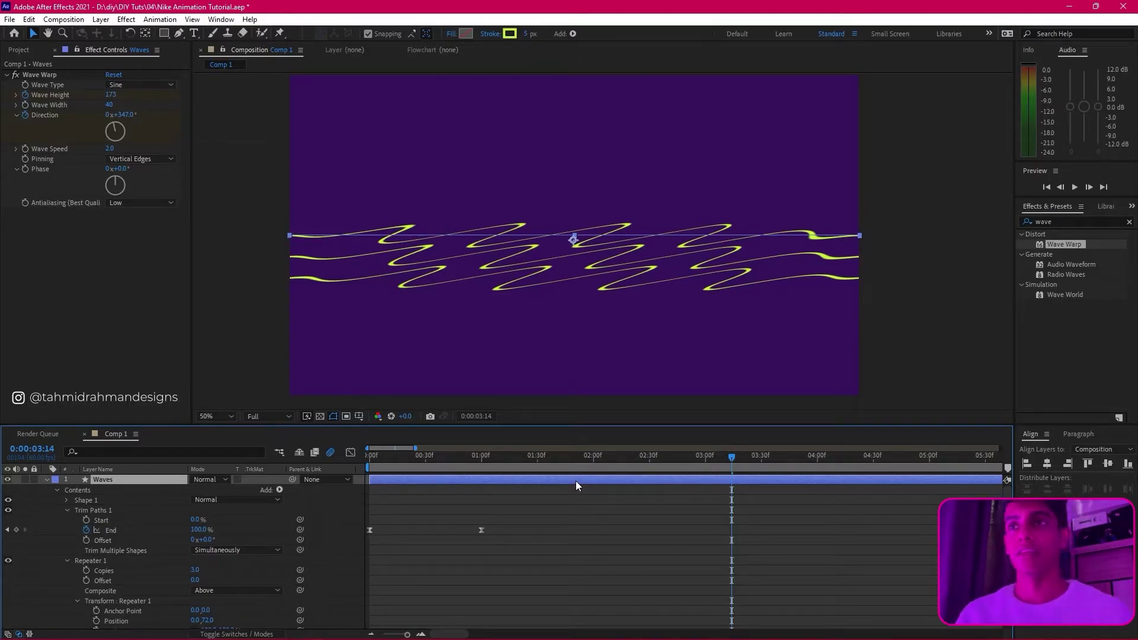
scroll(653, 509, down, 6)
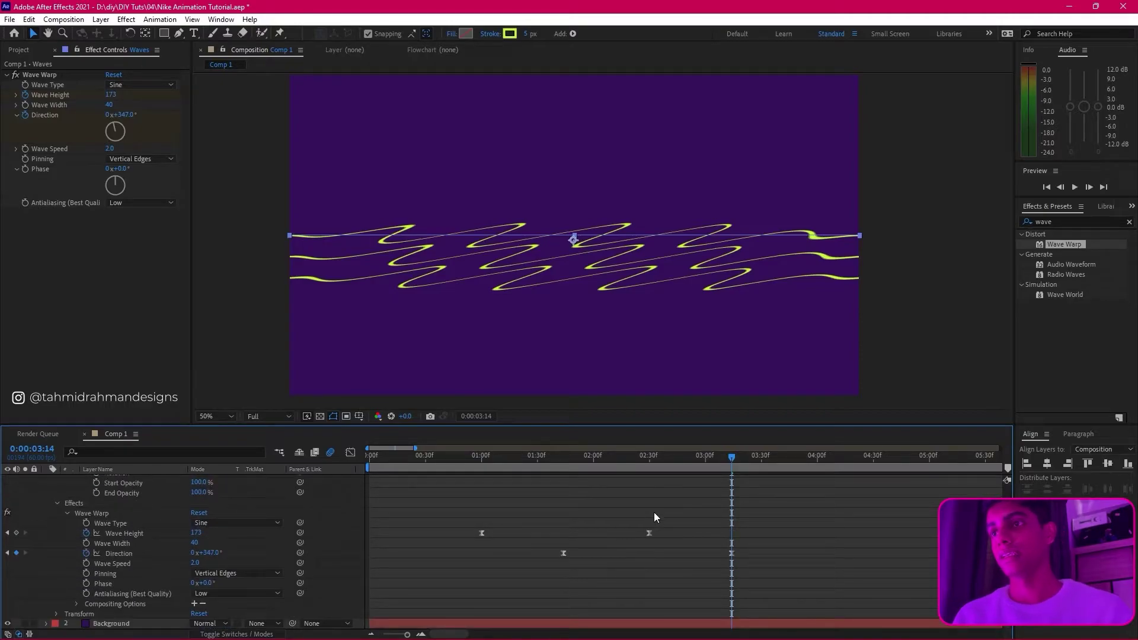
scroll(649, 519, up, 2)
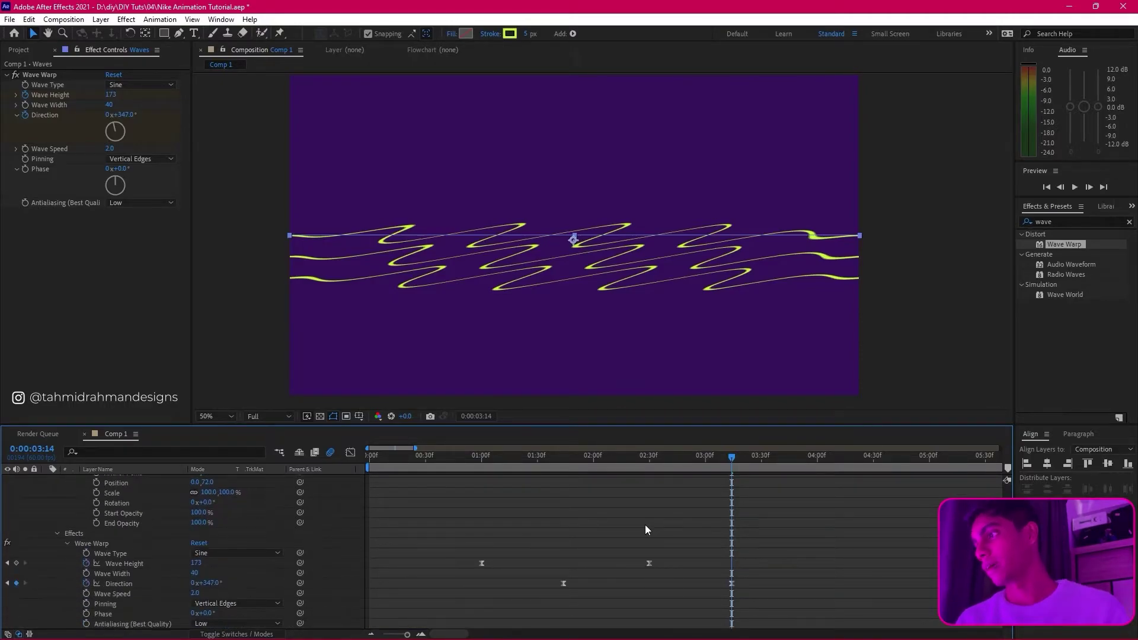
scroll(644, 524, down, 2)
scroll(631, 555, down, 2)
scroll(626, 552, up, 2)
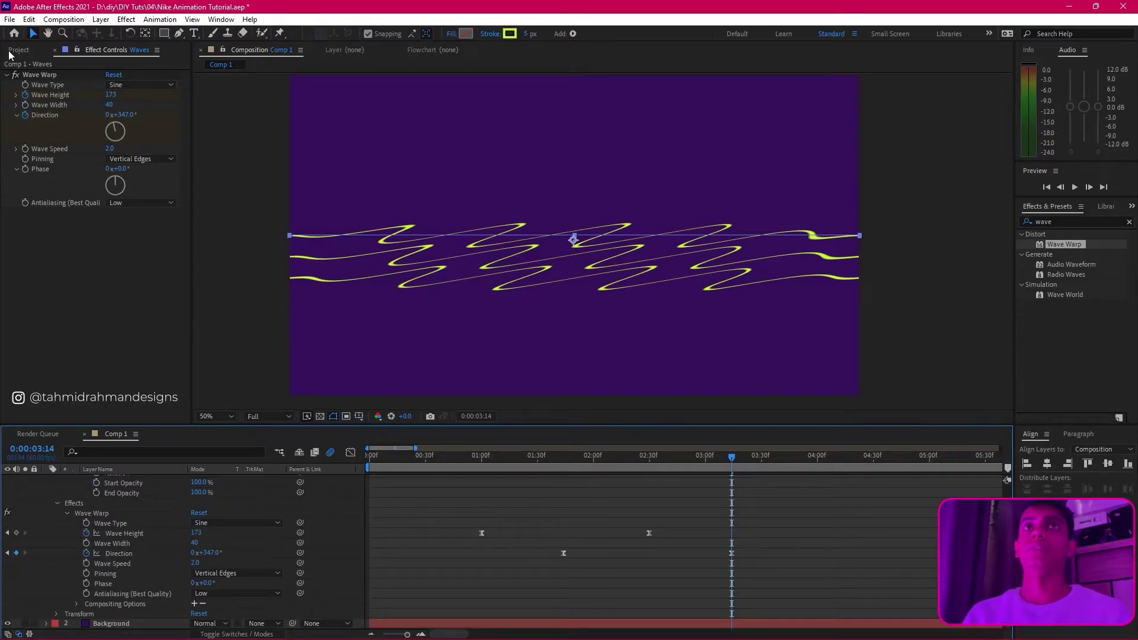
Step: Collapse the Waves layer and add nike.png to Comp 1 as the layer above it
click(27, 50)
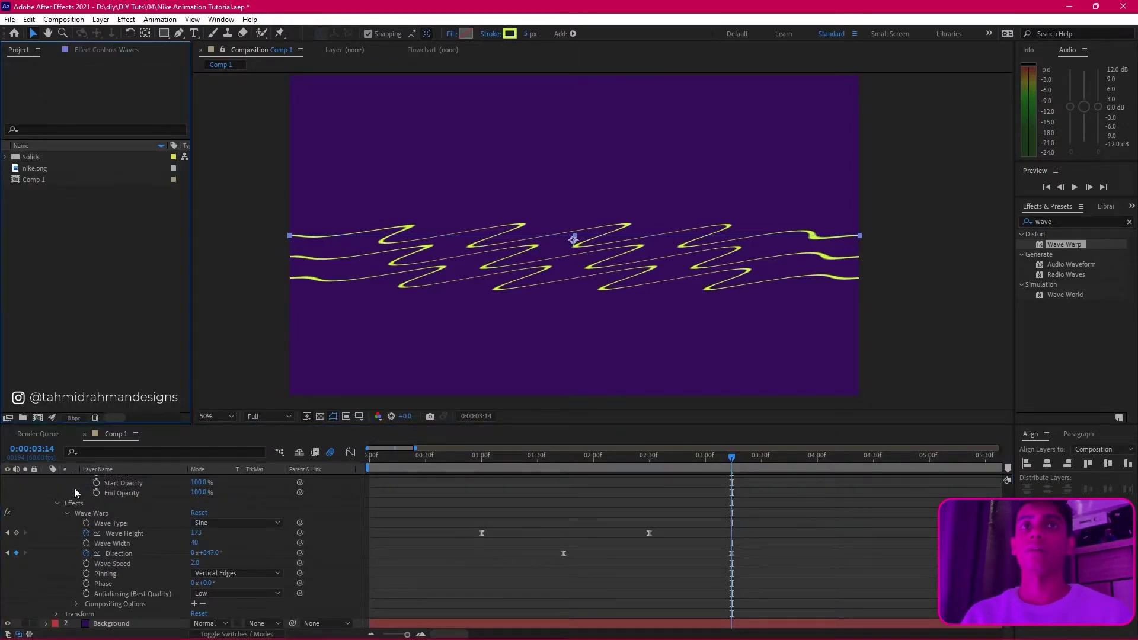
scroll(65, 482, up, 10)
click(46, 479)
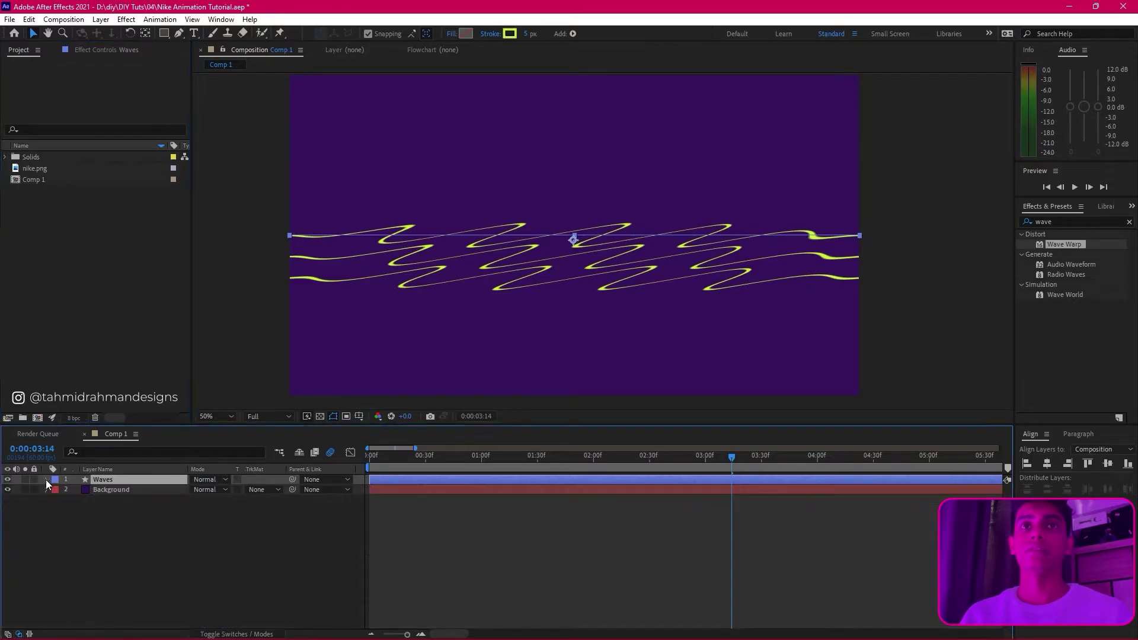
drag(41, 170, 140, 477)
Step: Set the nike.png layer's Scale to 8.5%
key(s)
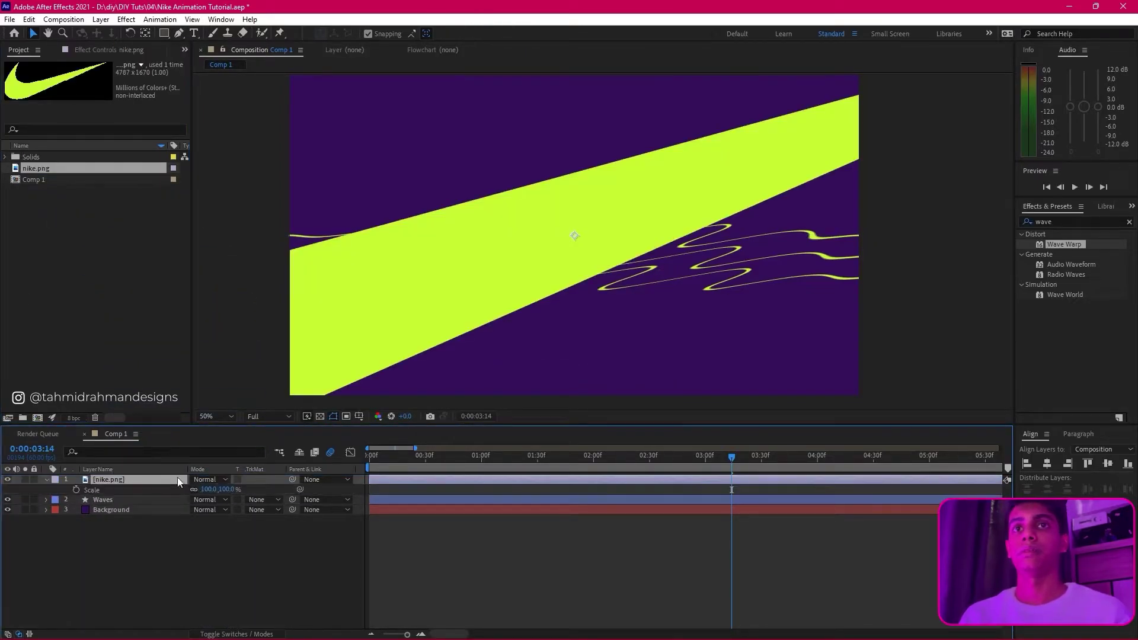
click(210, 489)
text(8.5)
key(Return)
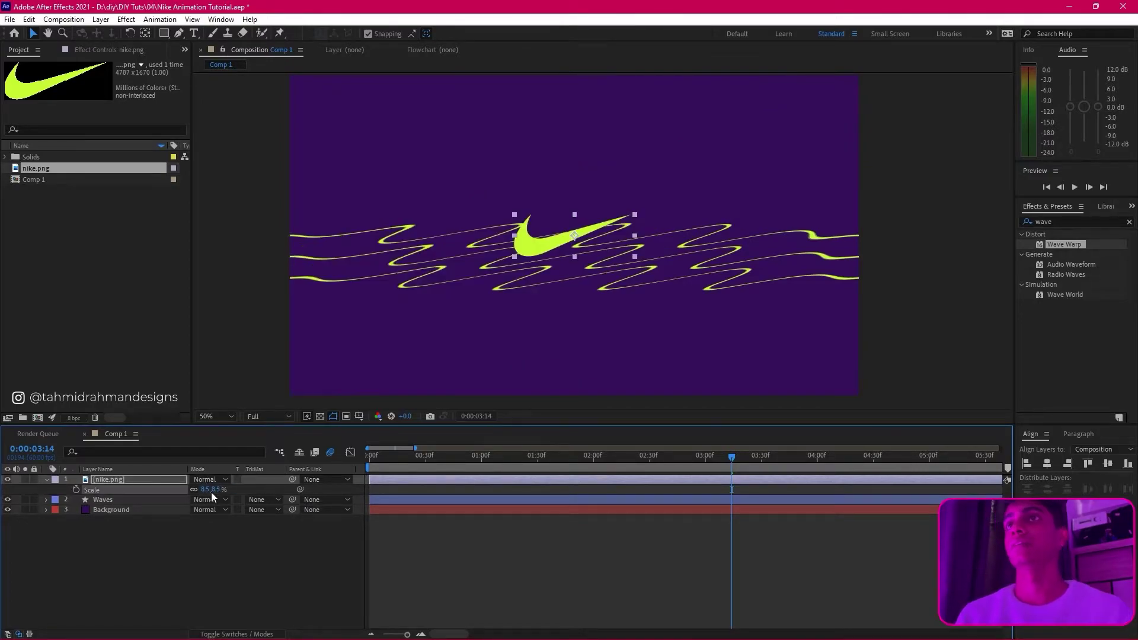
click(266, 567)
Step: Set the Waves layer's Position to 958, 488 to centre the waves behind the logo
click(155, 500)
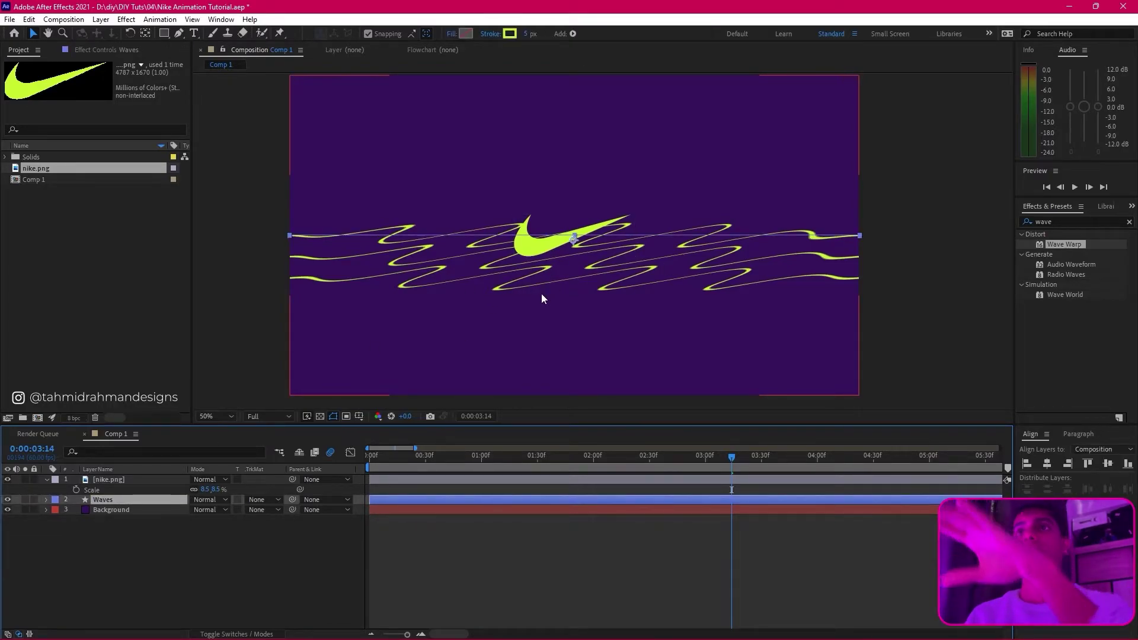
click(251, 492)
click(254, 494)
key(p)
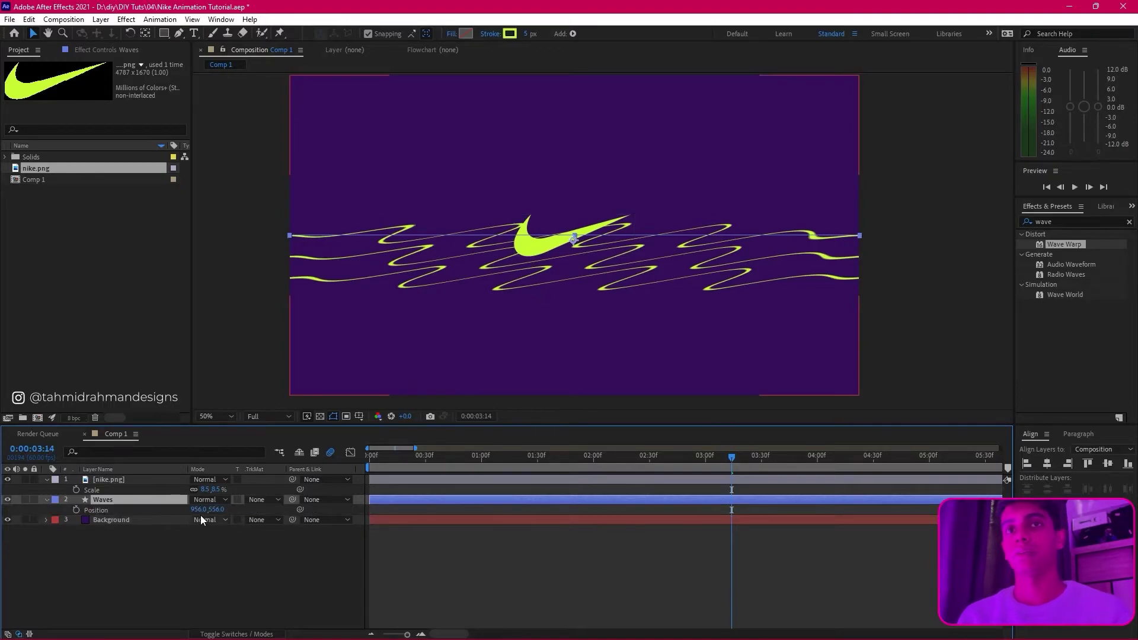
click(199, 509)
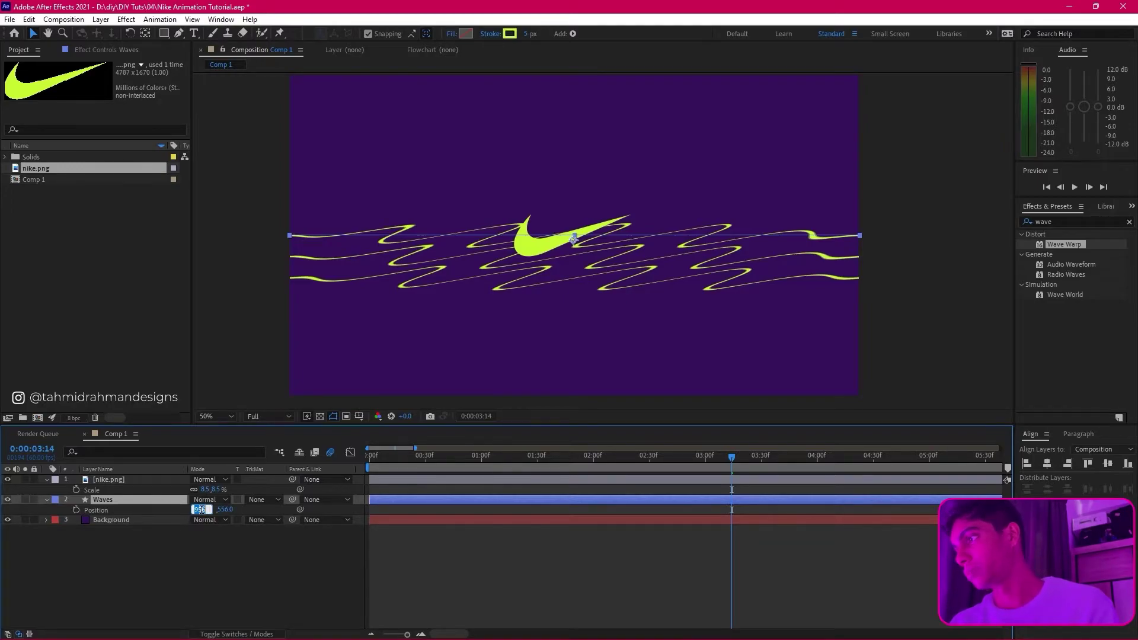
text(9)
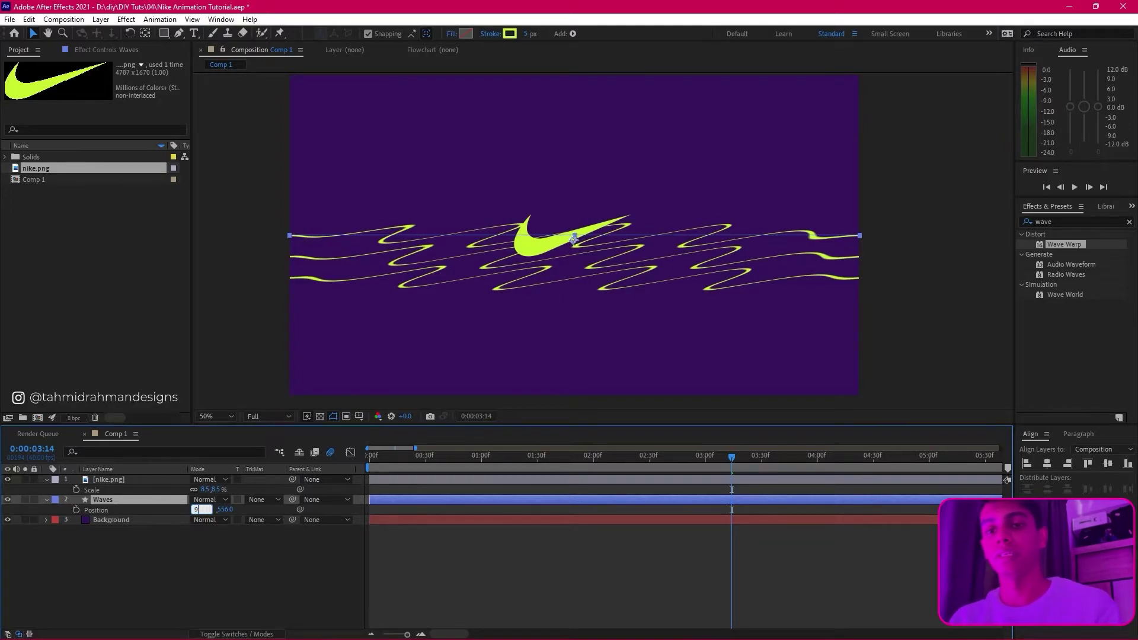
text(58)
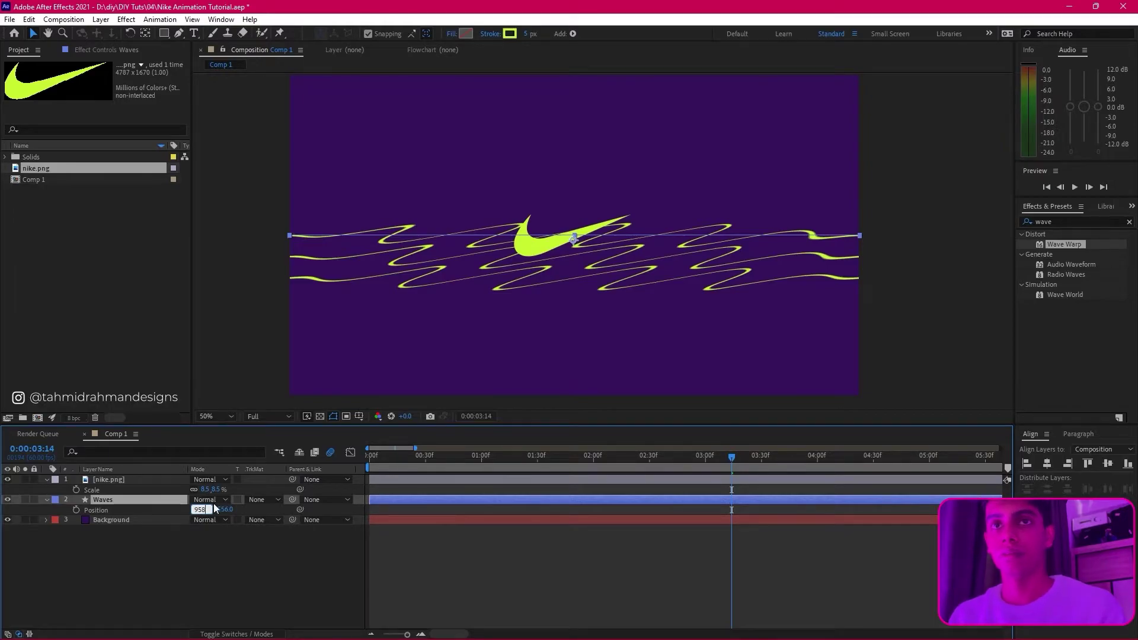
key(Return)
click(219, 509)
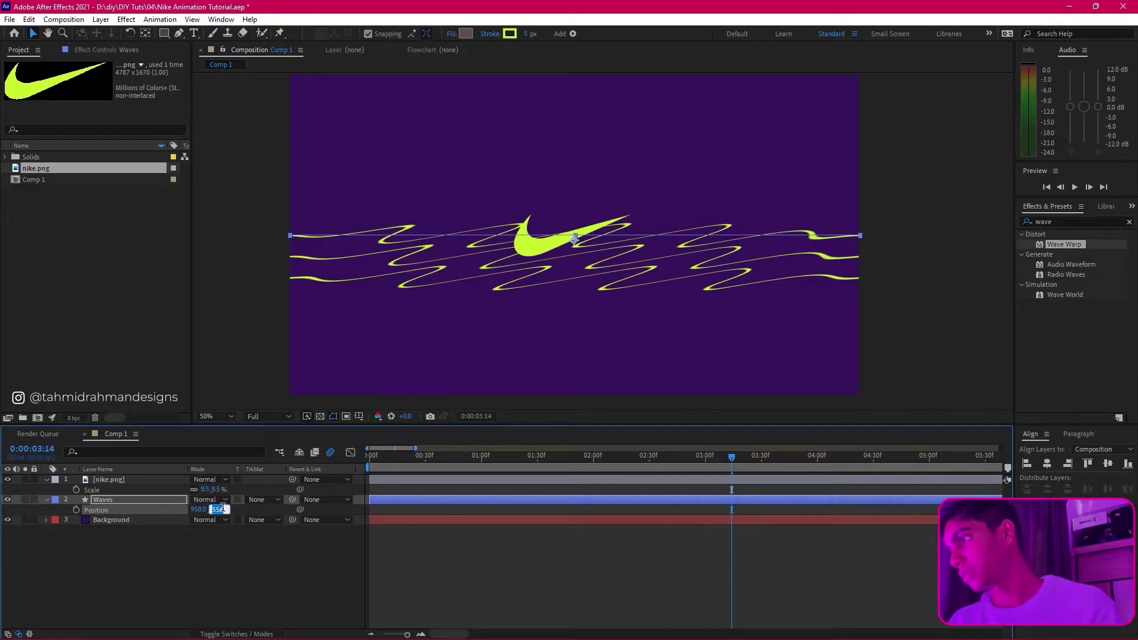
text(488)
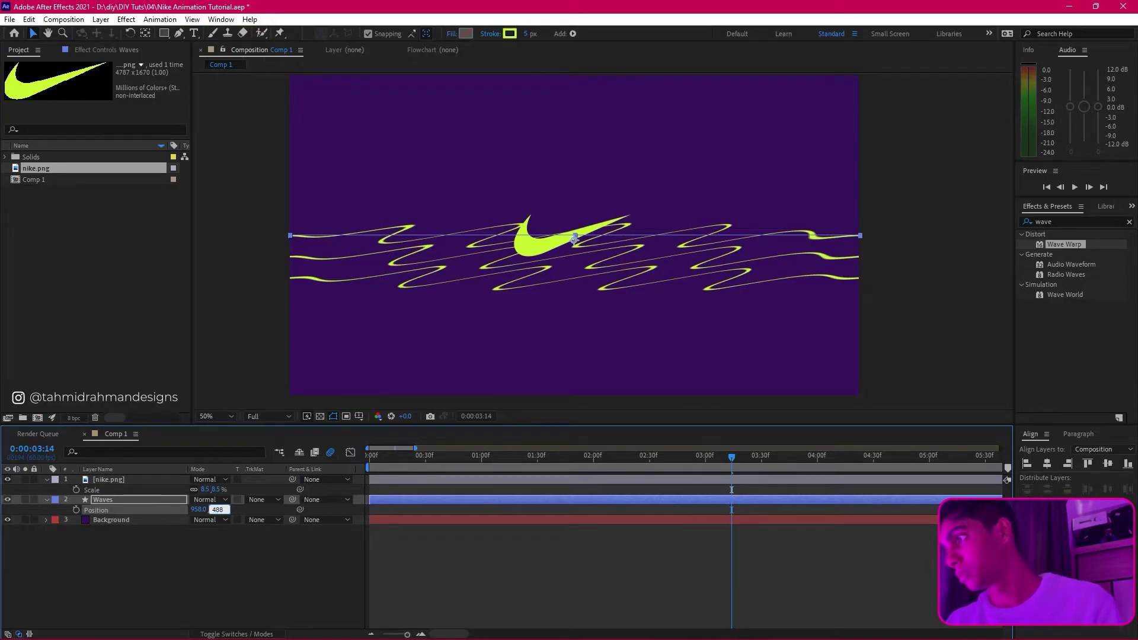
key(Return)
click(496, 558)
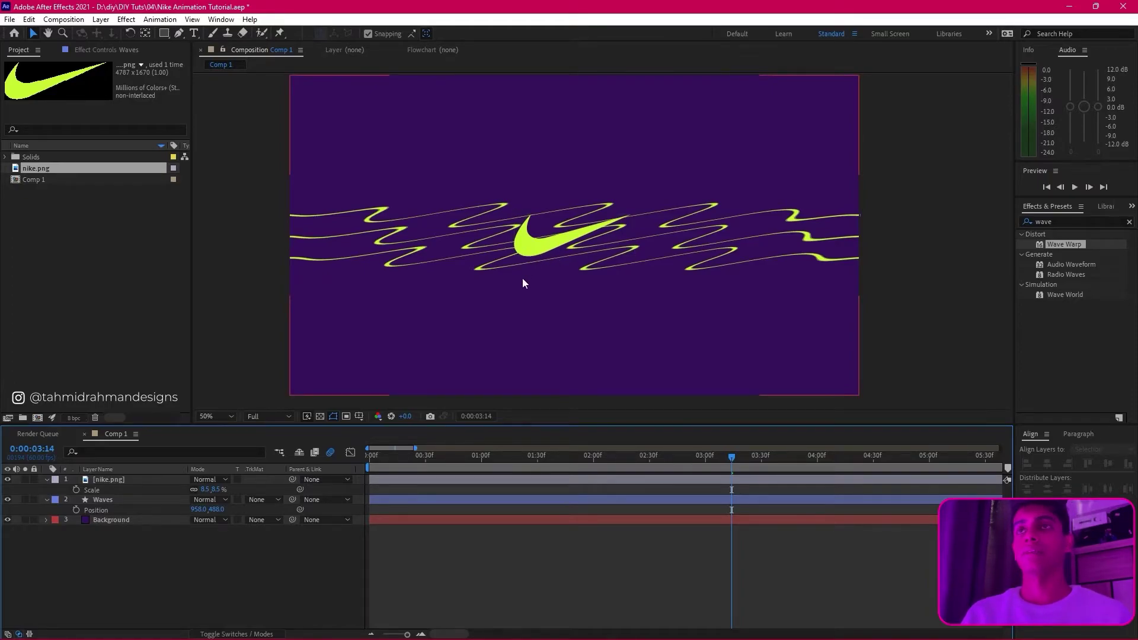
Step: Reveal only the modified properties of the Waves layer, including its Repeater and Wave Warp settings
click(66, 484)
click(48, 497)
click(47, 499)
click(48, 499)
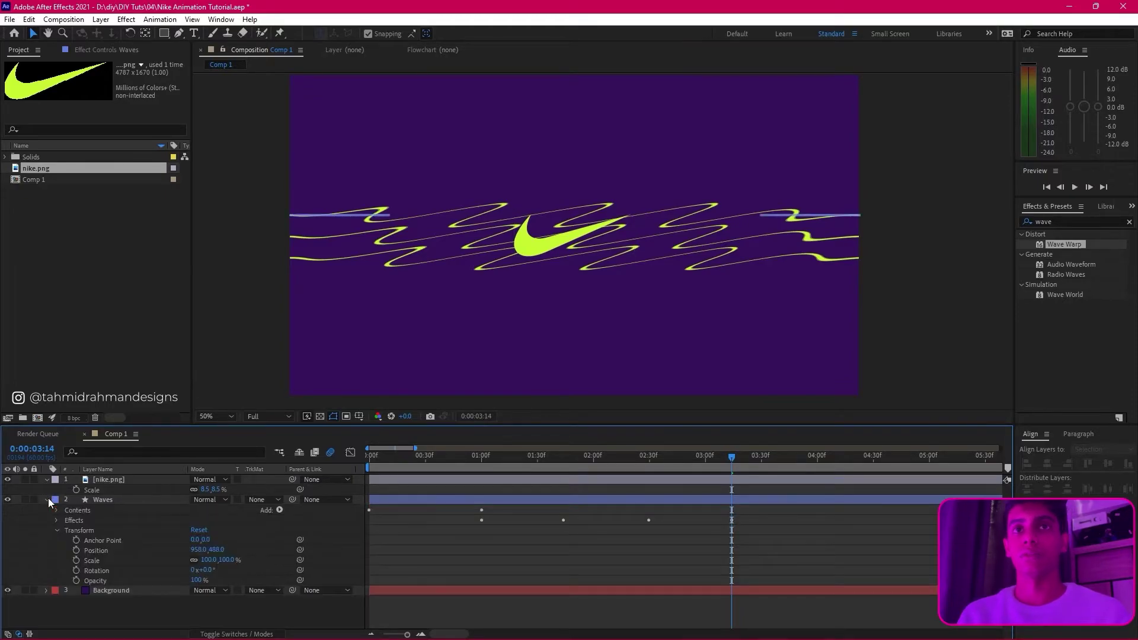
click(48, 500)
click(116, 499)
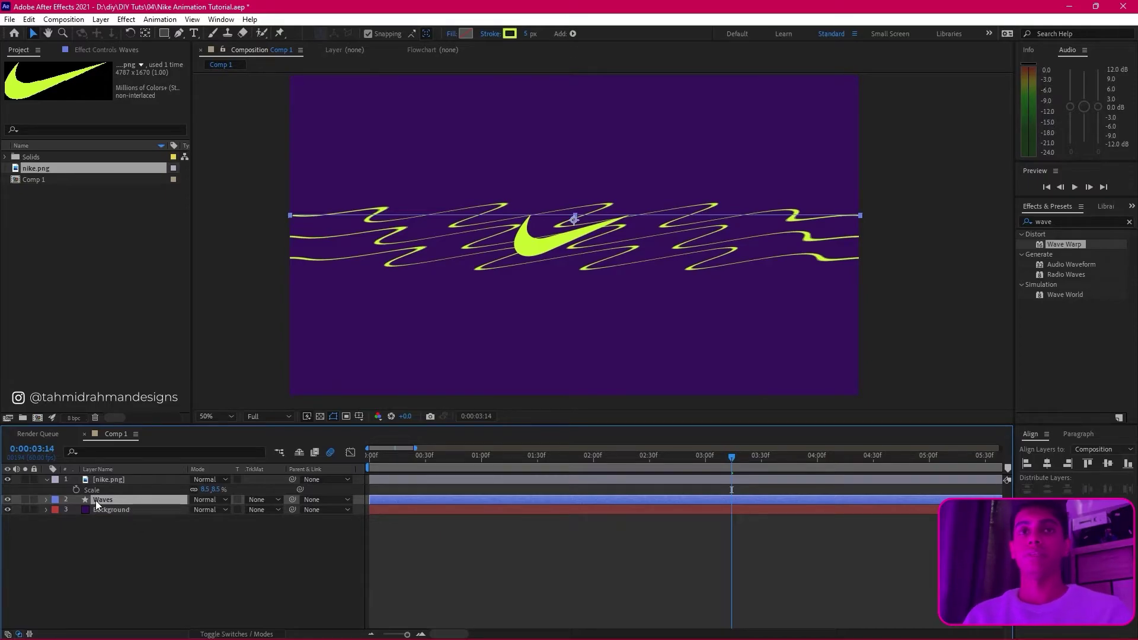
key(u)
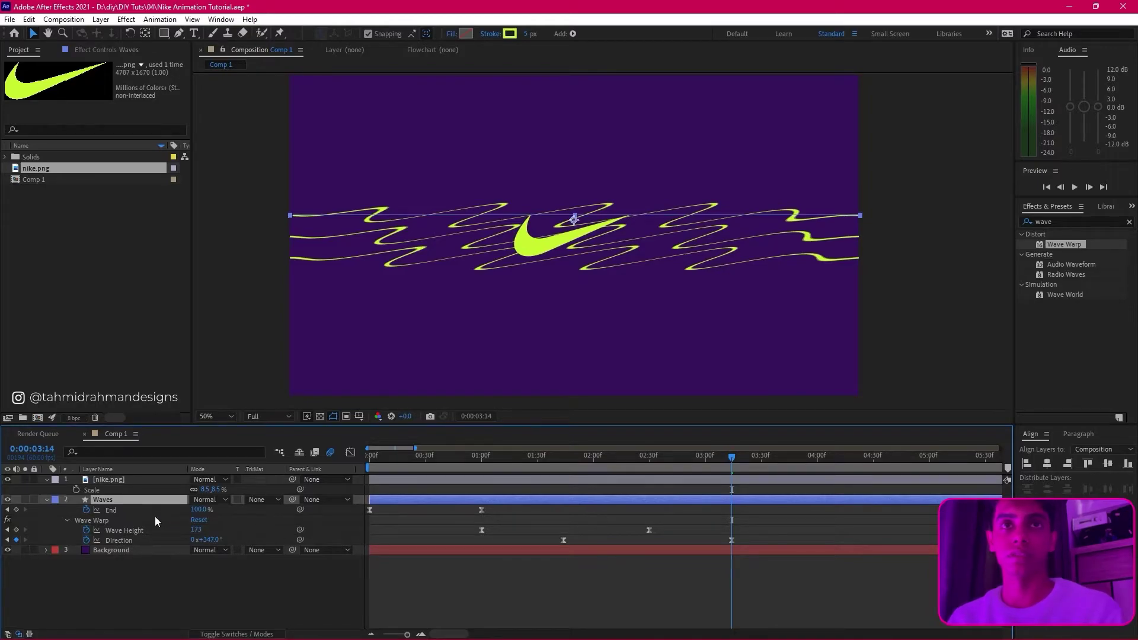
key(u)
key(u)
scroll(355, 498, down, 1)
scroll(639, 508, up, 3)
scroll(549, 489, down, 3)
scroll(705, 549, up, 1)
scroll(641, 545, down, 1)
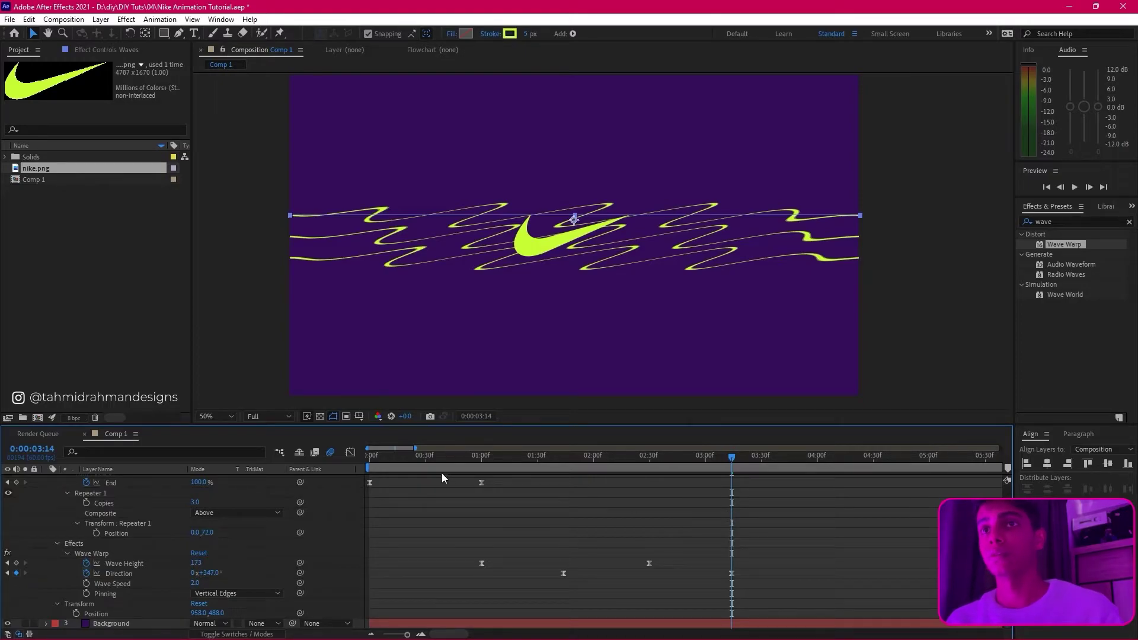
Step: Add a Wave Warp Direction keyframe of 333° on the Waves layer at 0:00:04:34
drag(382, 447, 403, 447)
click(32, 449)
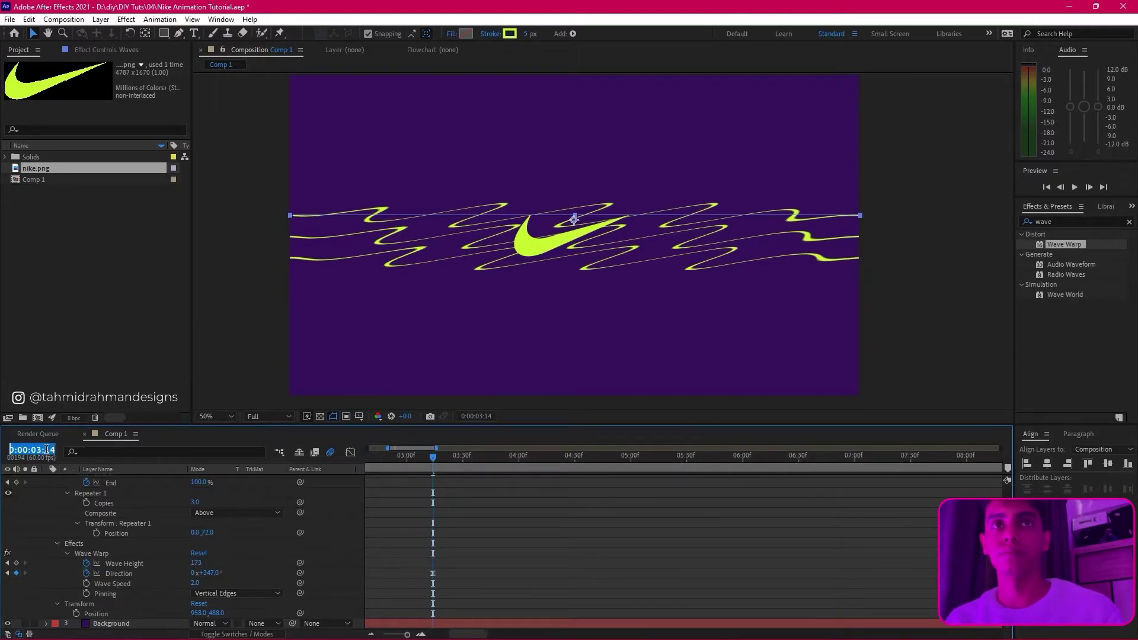
click(46, 449)
key(BackSpace)
text(4:)
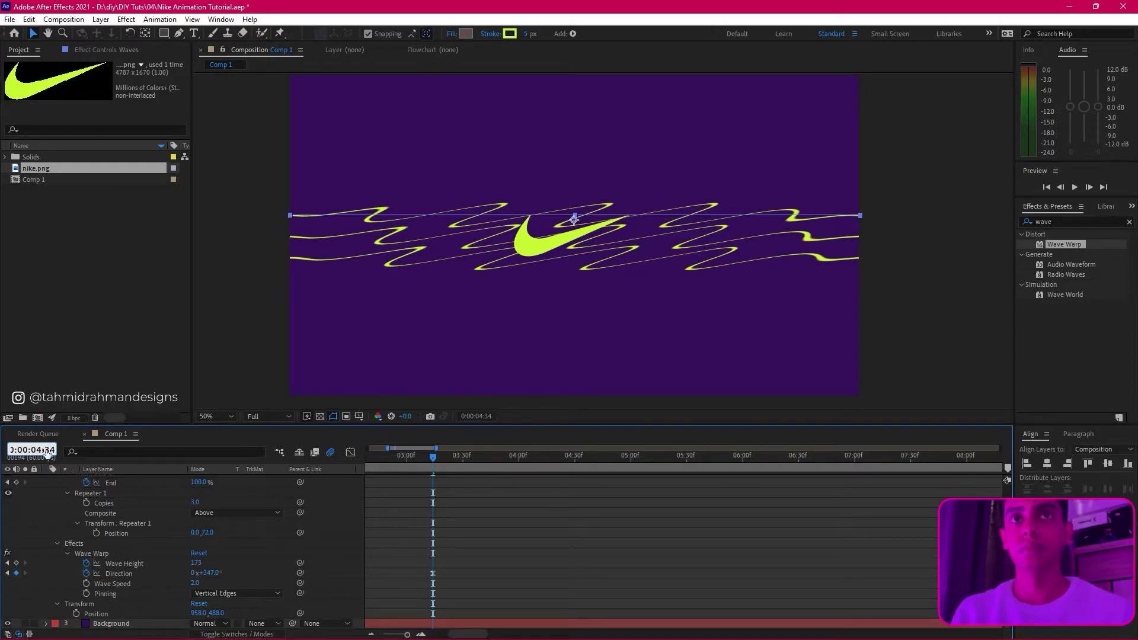
key(Return)
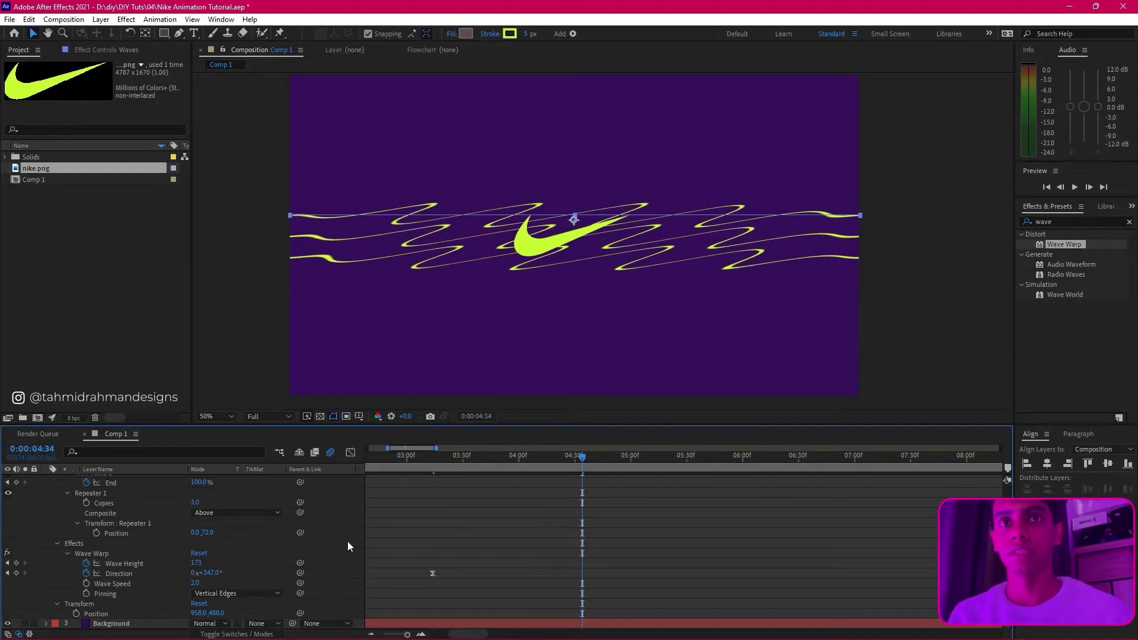
click(208, 573)
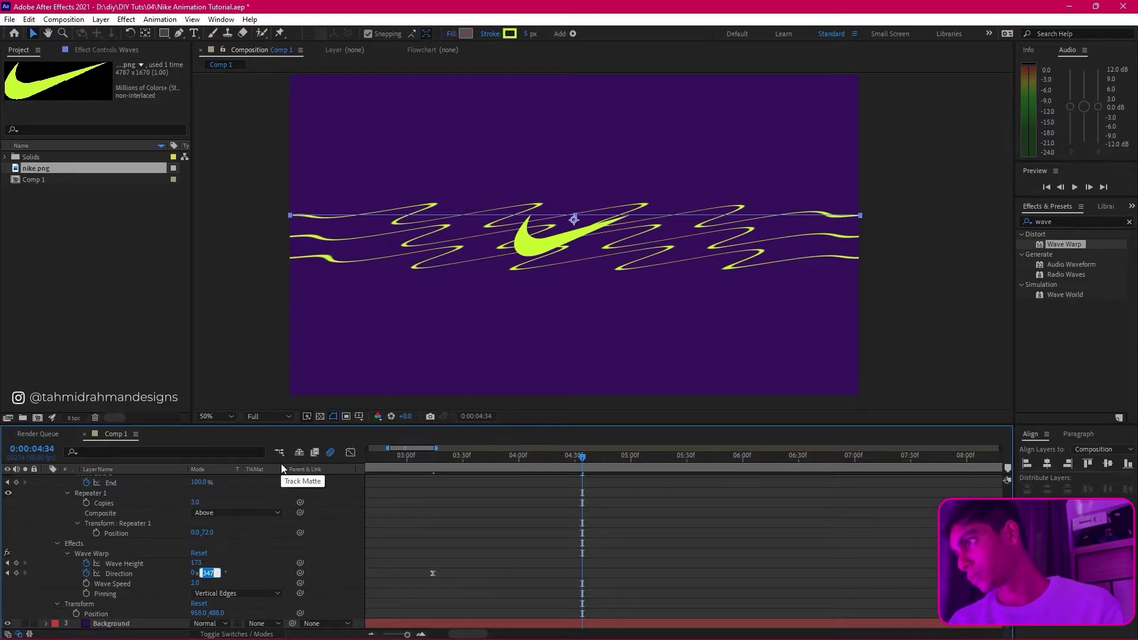
text(333)
key(Return)
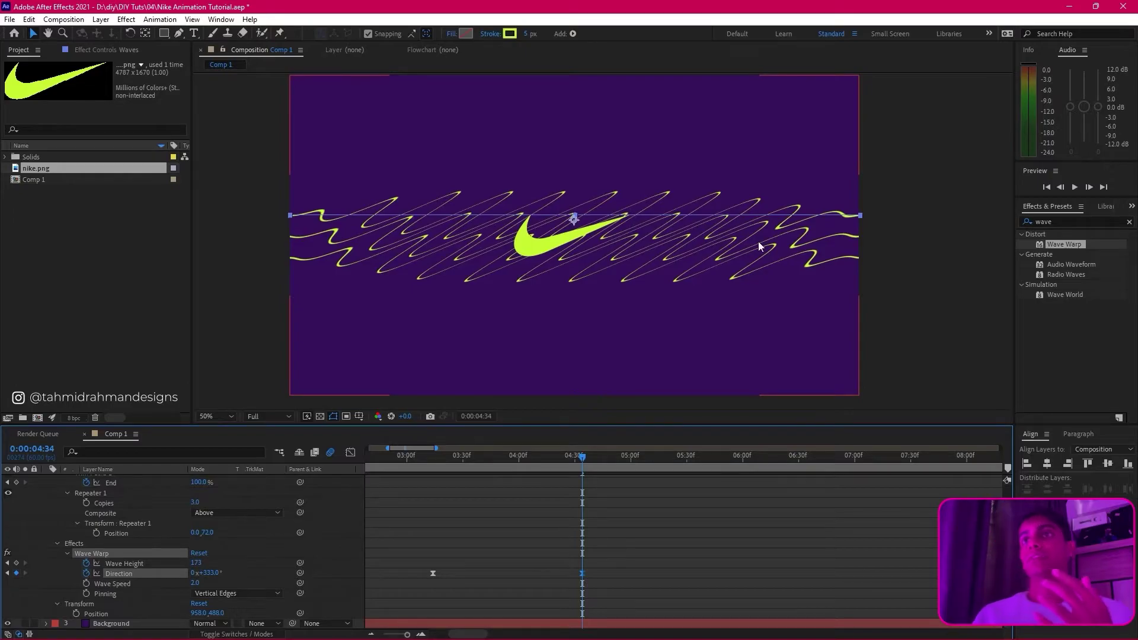
click(755, 534)
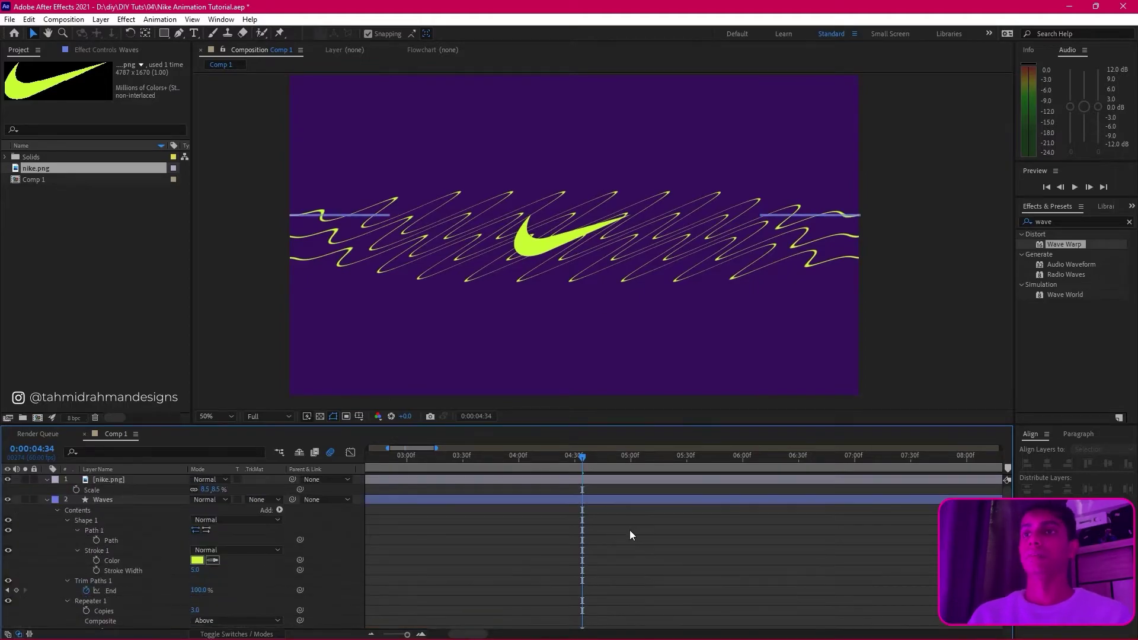
Step: Move the current time back to the Direction keyframe at 0:00:03:14 and clear the selection
drag(581, 475, 463, 521)
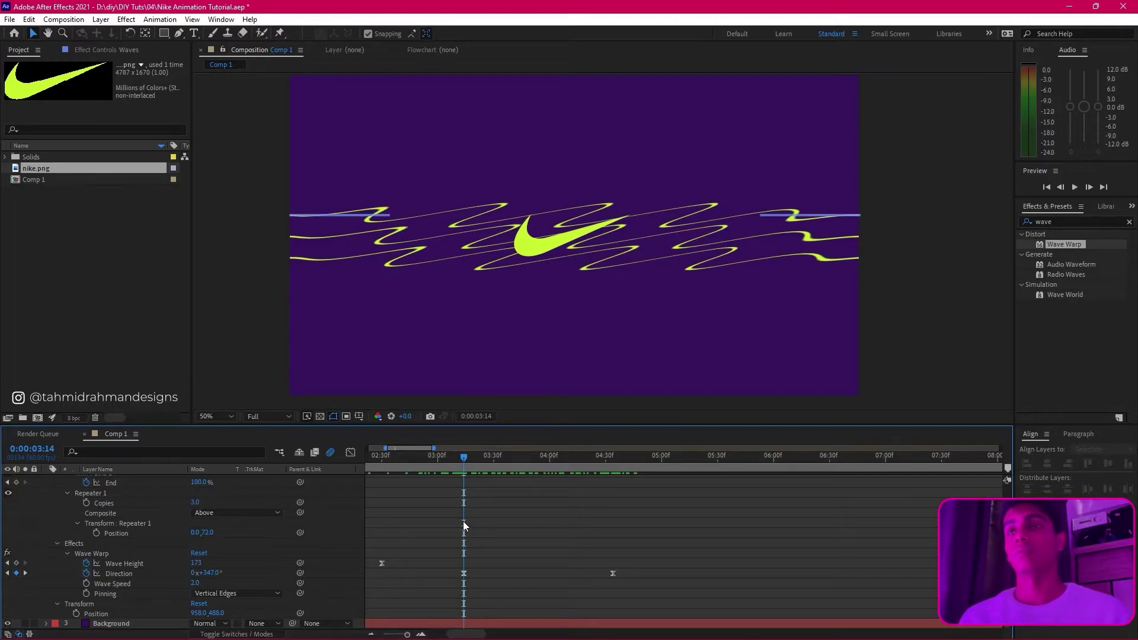
click(543, 226)
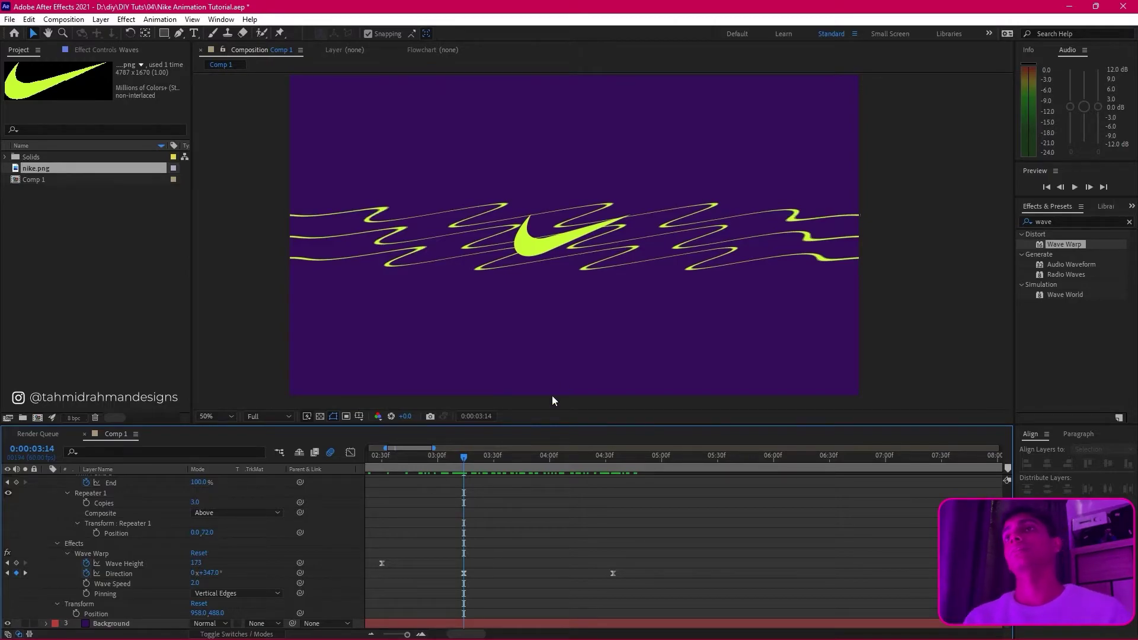
Step: Review the Waves layer's shape, Trim Paths, Repeater and Wave Warp properties and their keyframes across the timeline
click(543, 223)
scroll(500, 520, up, 3)
click(501, 520)
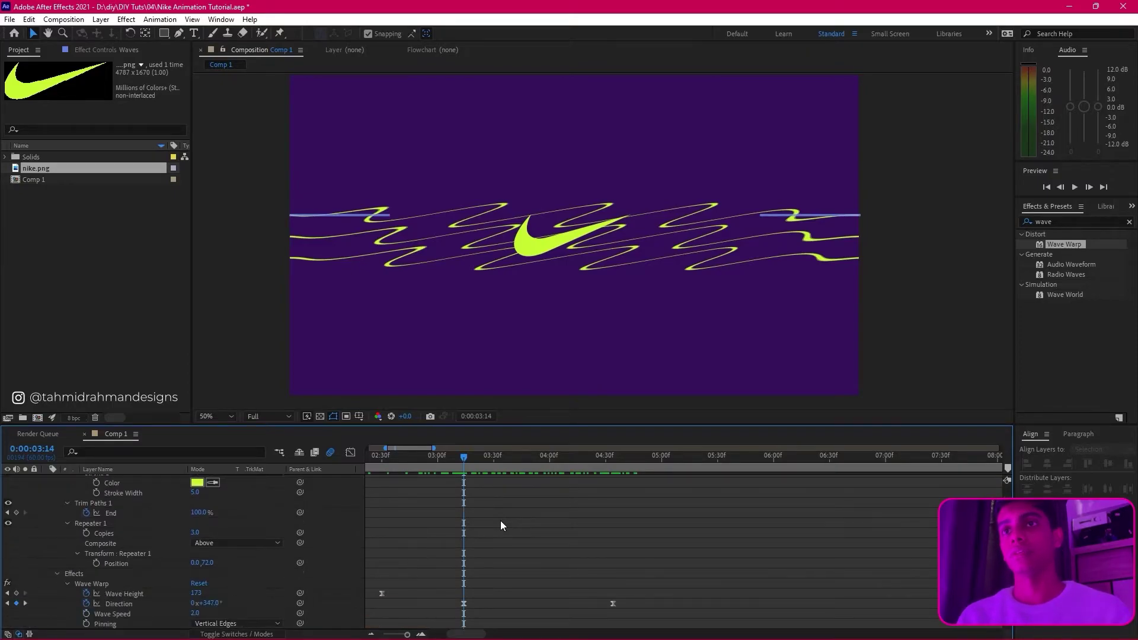
scroll(500, 520, down, 3)
mouse_move(409, 447)
mouse_down()
mouse_move(391, 446)
mouse_move(424, 448)
mouse_up()
scroll(545, 523, up, 1)
scroll(543, 524, up, 3)
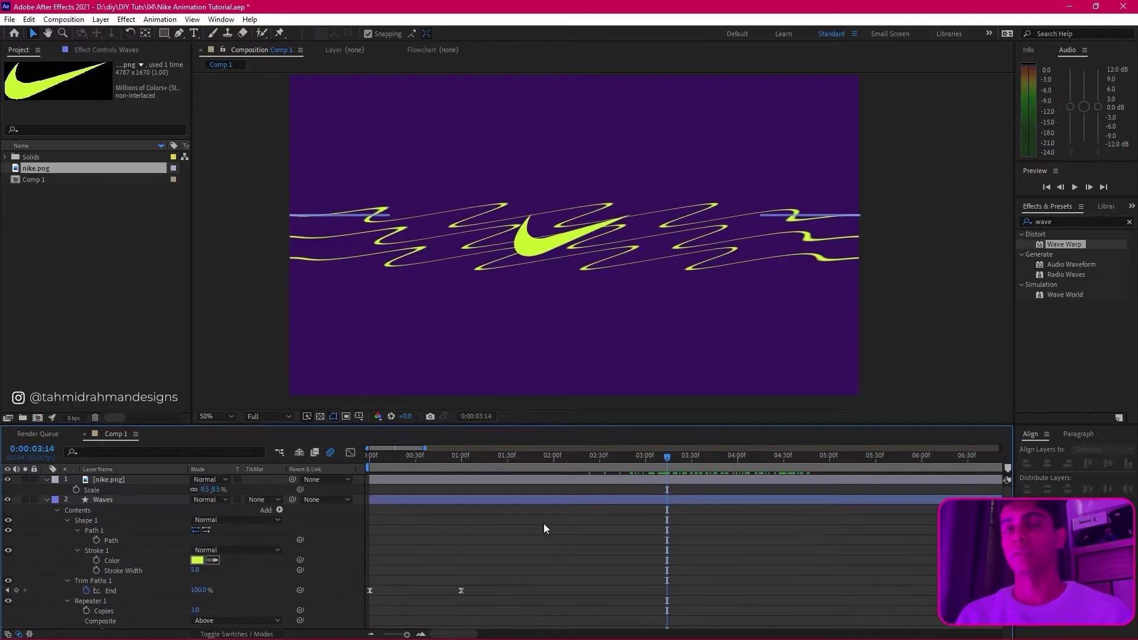
click(116, 499)
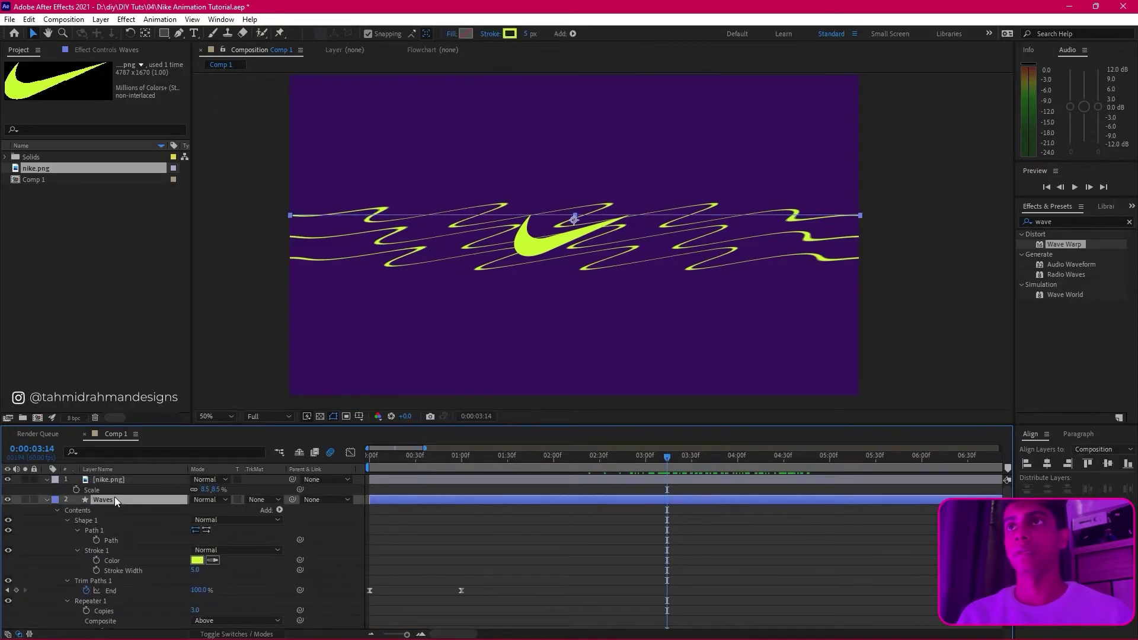
scroll(249, 515, down, 3)
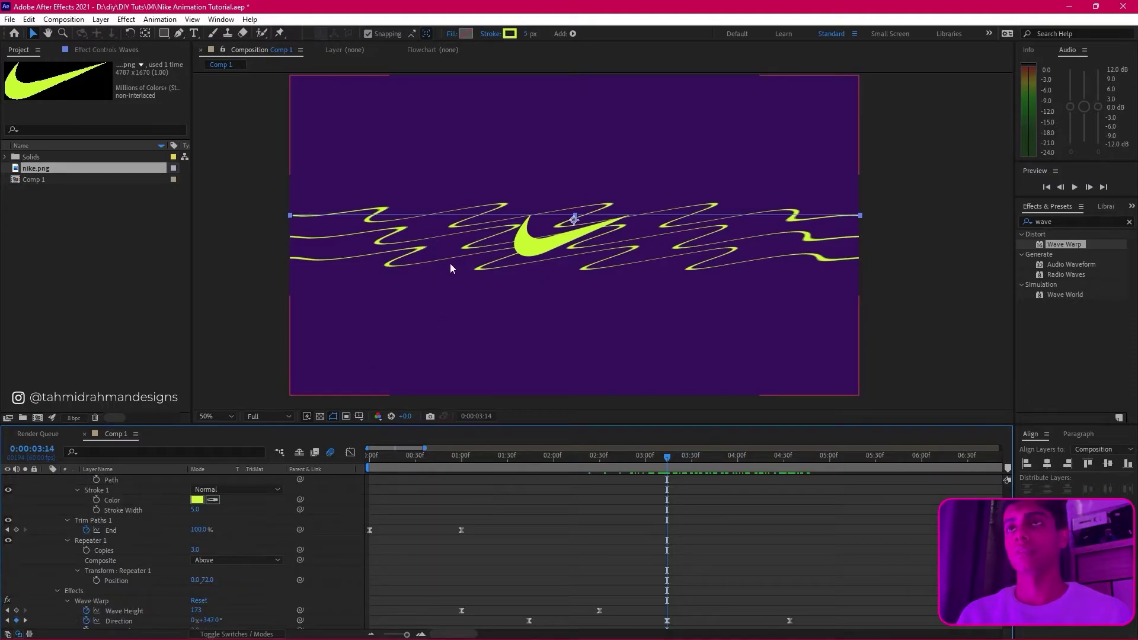
scroll(109, 558, down, 1)
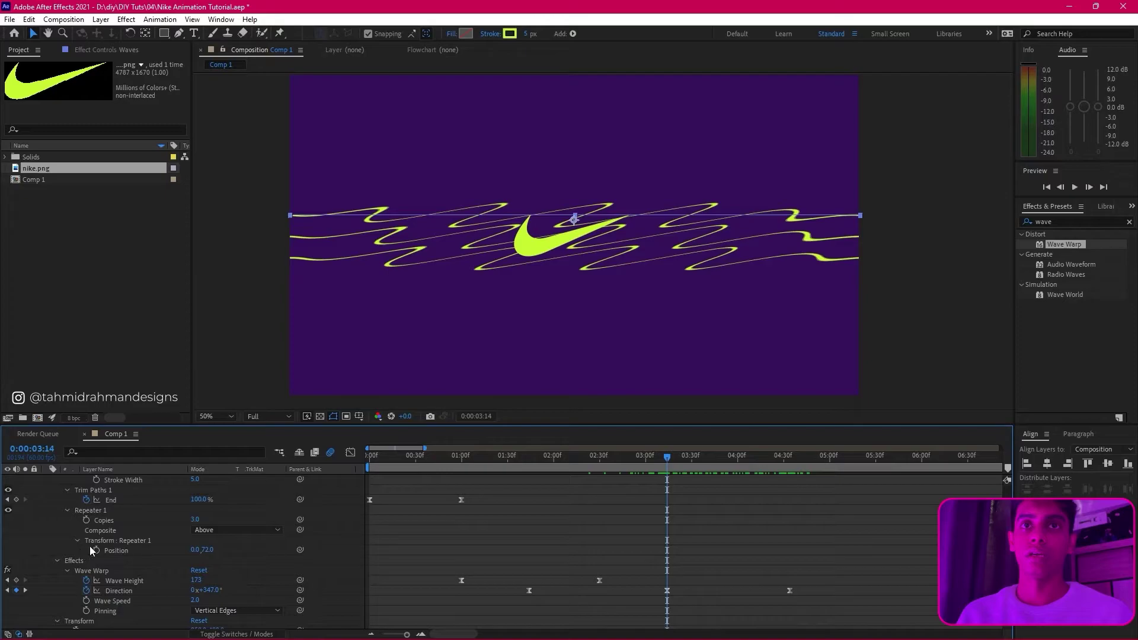
scroll(98, 531, up, 1)
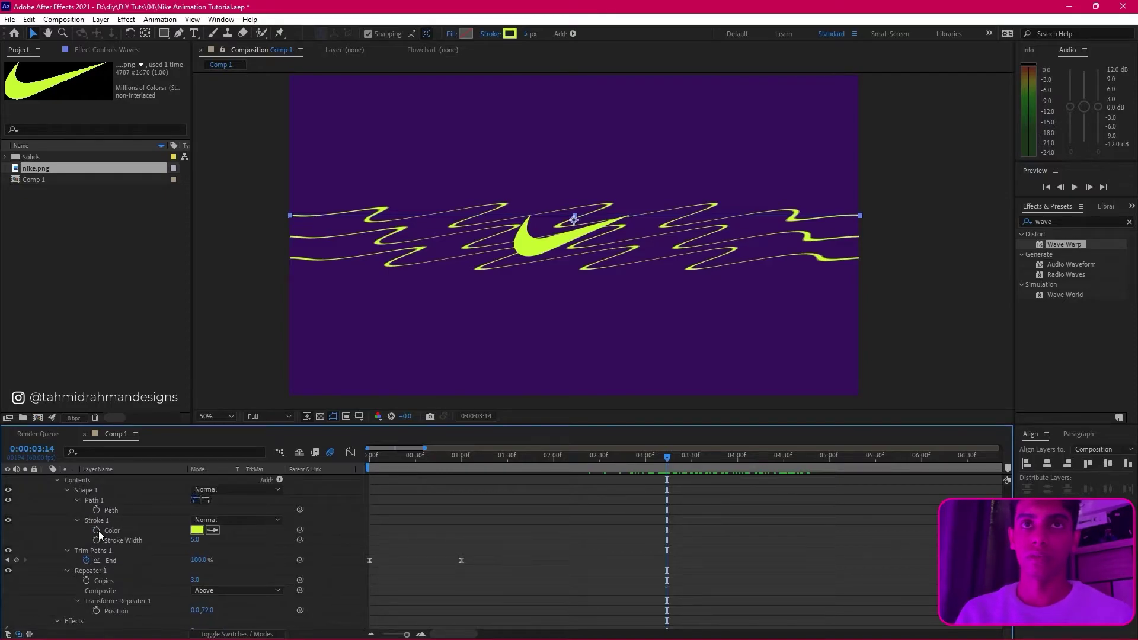
scroll(149, 524, down, 1)
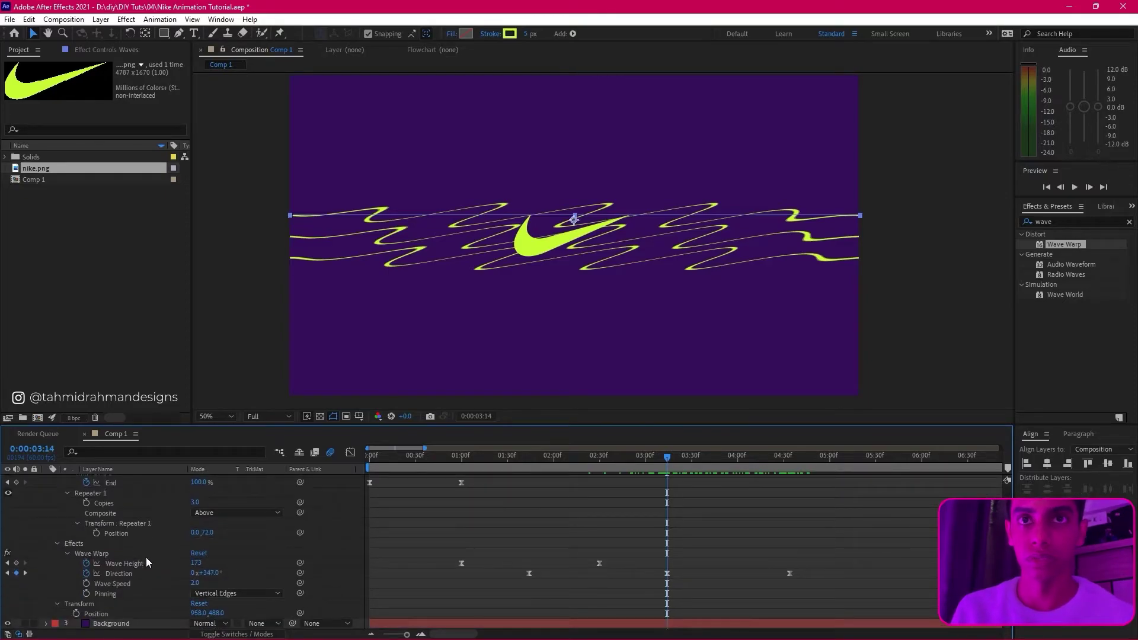
Step: Expand the full Transform: Repeater 1 group of the Waves layer, showing all its properties including Scale and Rotation
click(132, 545)
click(78, 523)
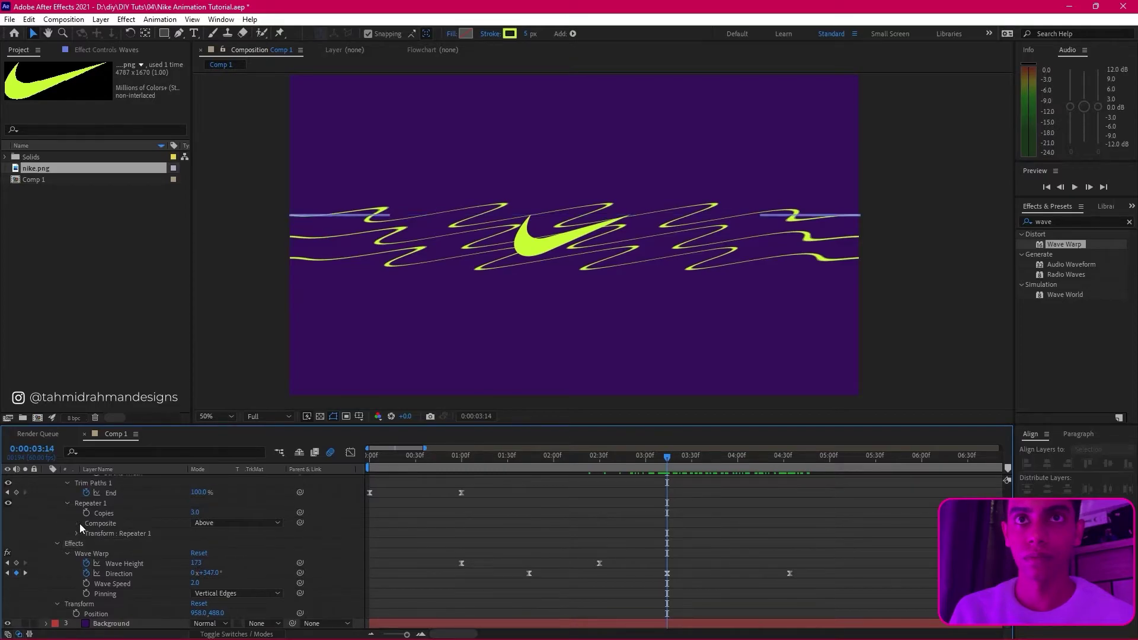
scroll(136, 533, down, 1)
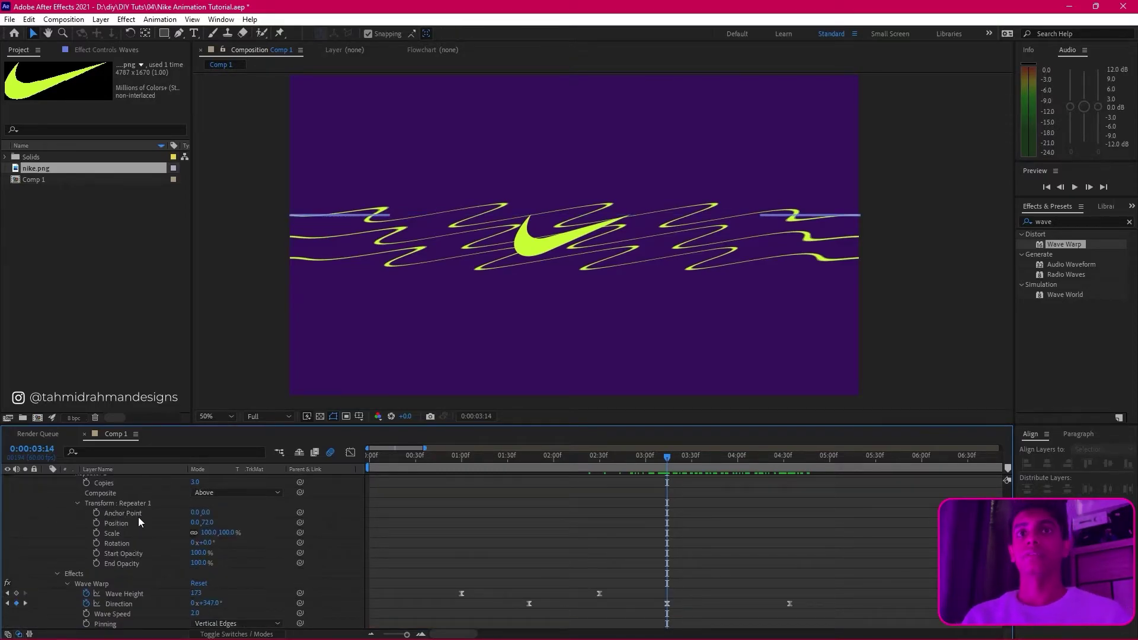
click(150, 503)
scroll(129, 510, up, 1)
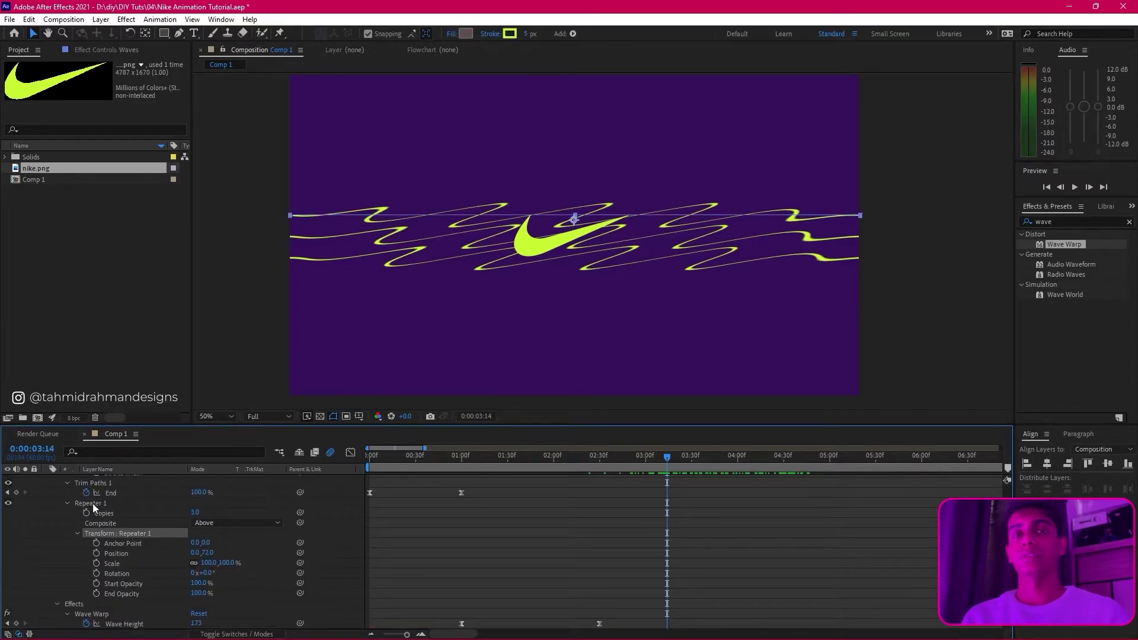
scroll(639, 564, down, 2)
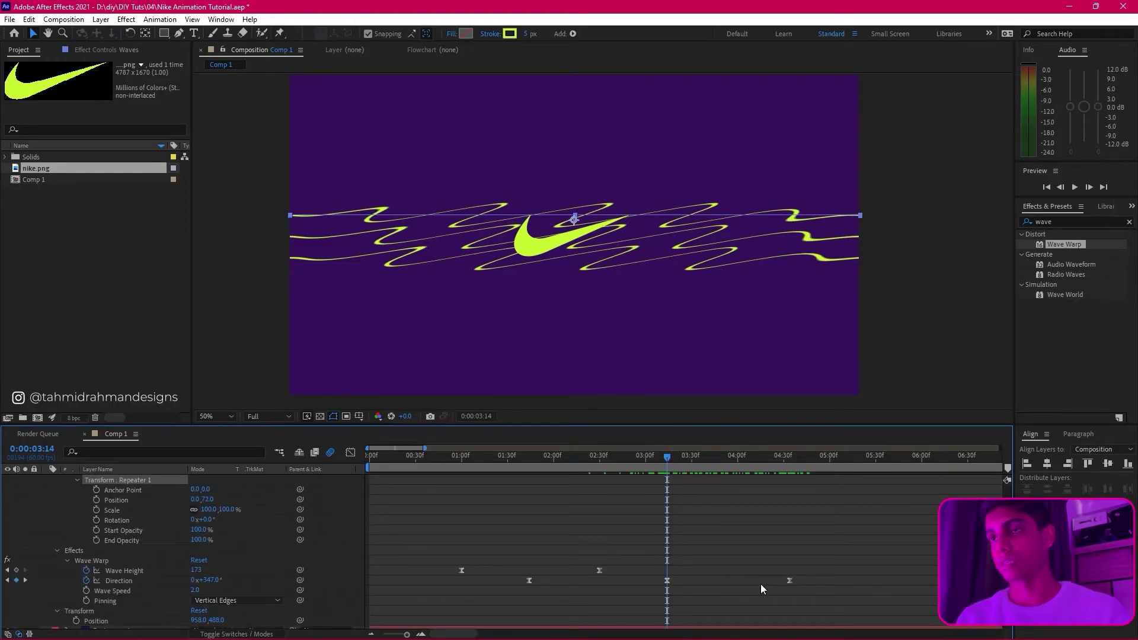
scroll(761, 585, up, 3)
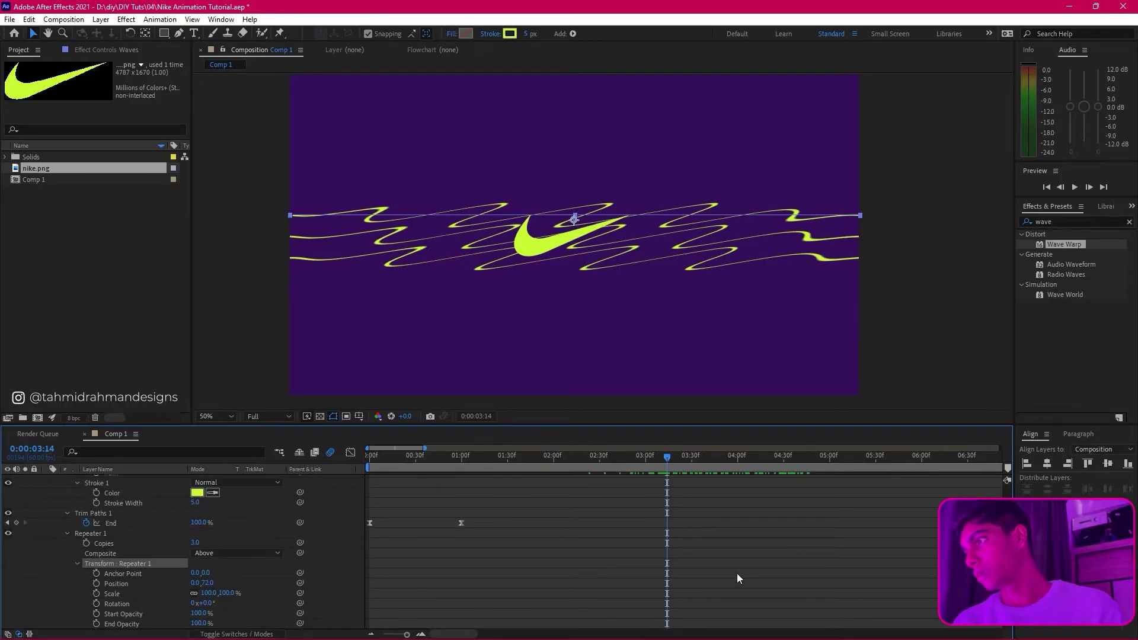
scroll(560, 531, down, 3)
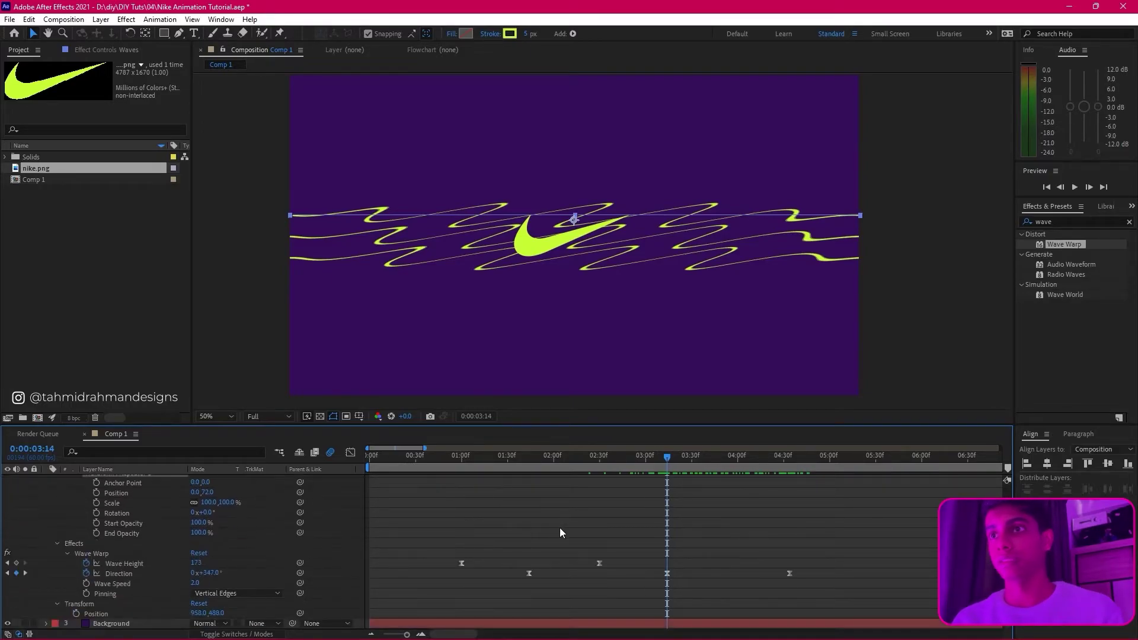
Step: Start keyframing Position and Scale in Transform: Repeater 1 at 0:00:02:48
key(j)
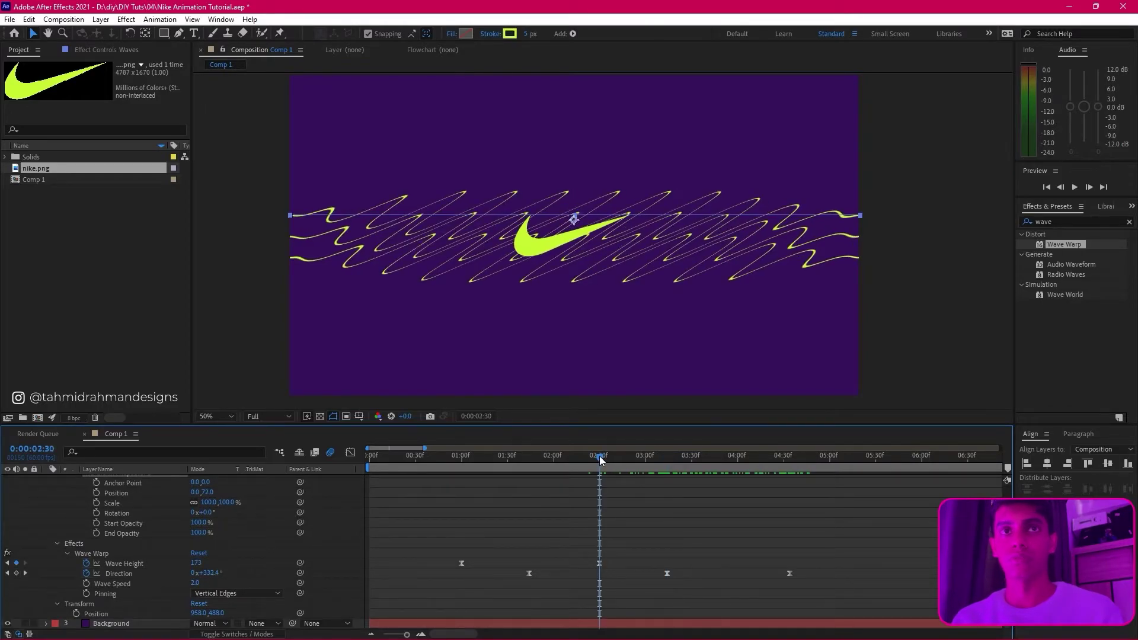
click(47, 448)
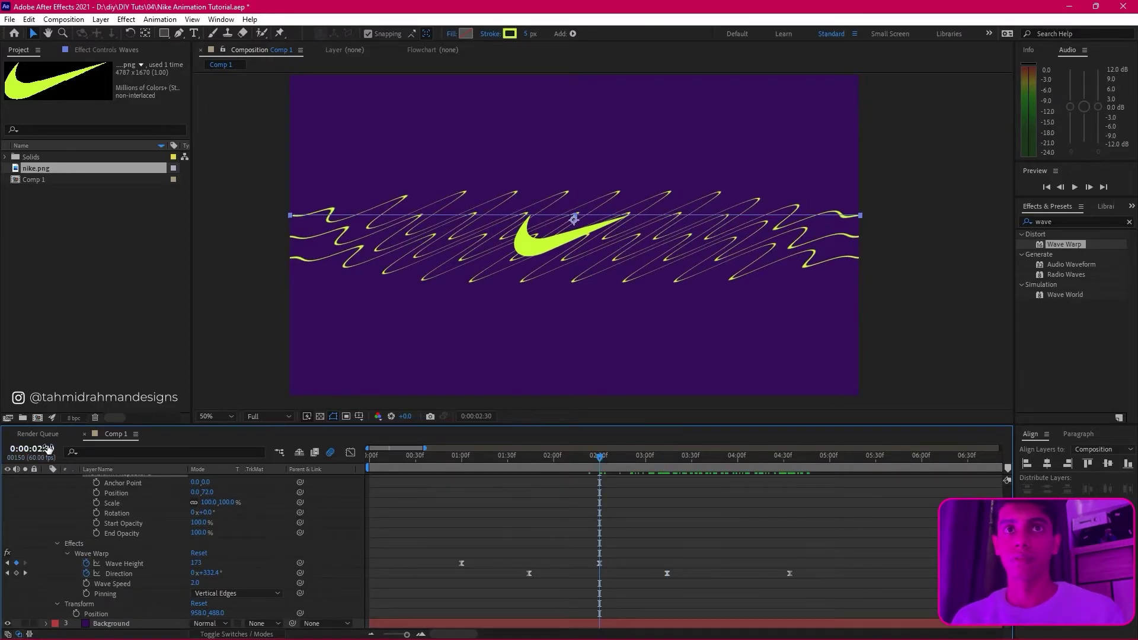
text(248)
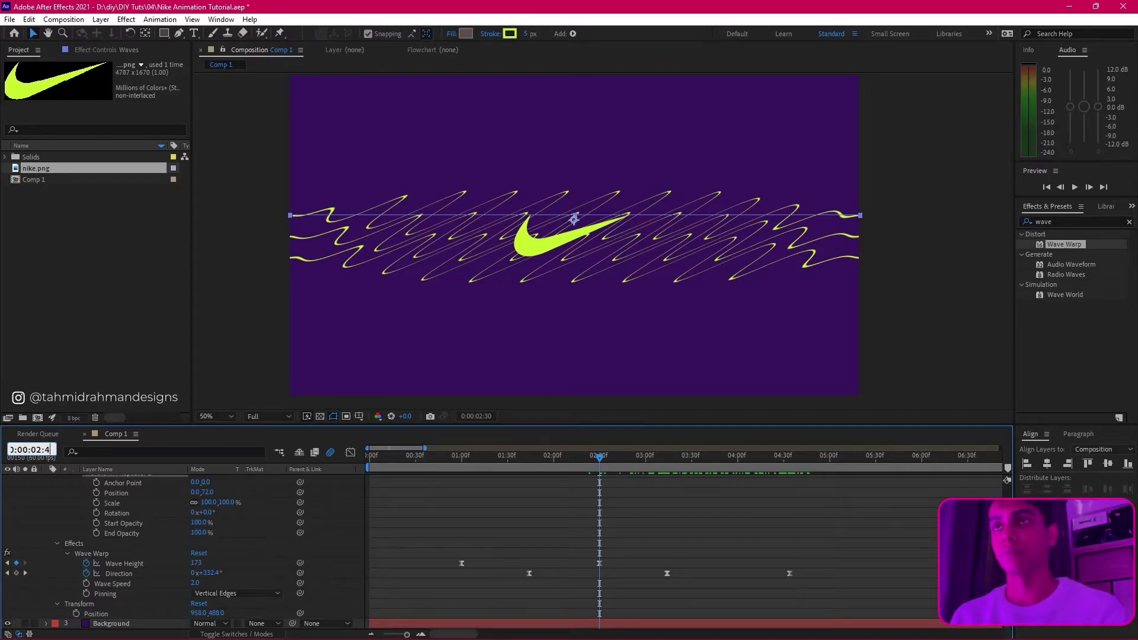
key(Return)
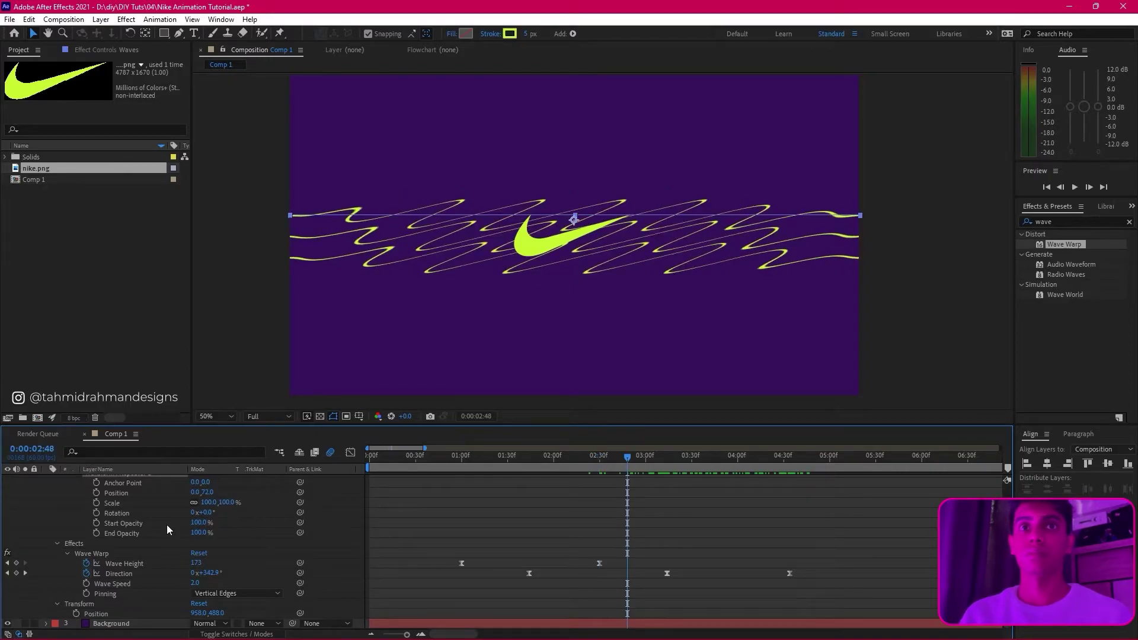
click(95, 495)
click(97, 503)
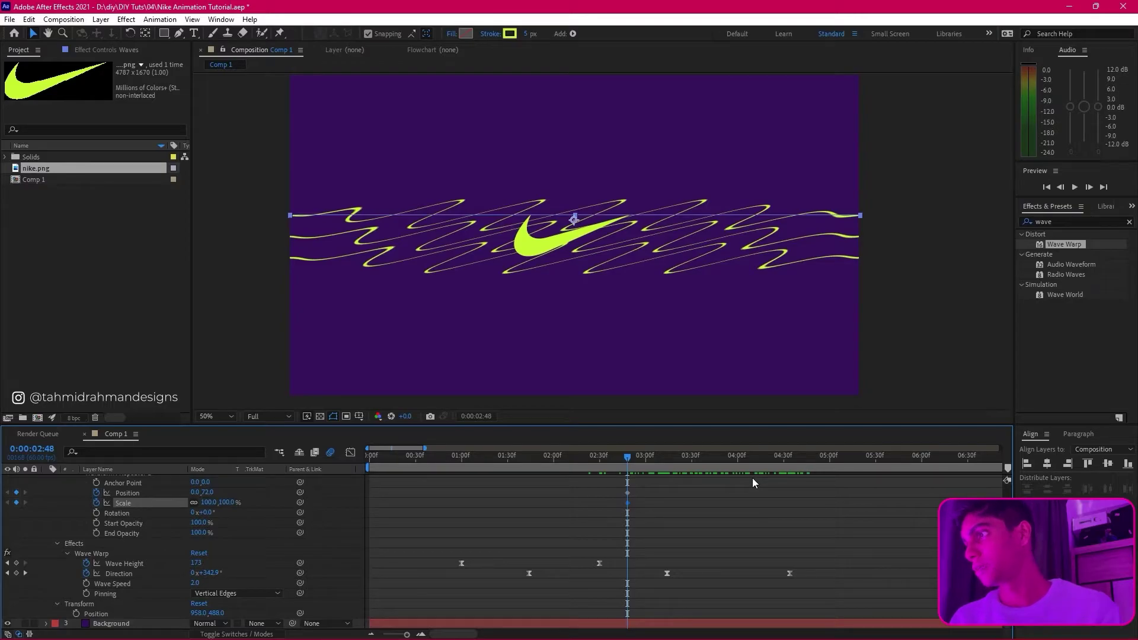
Step: At 0:00:04:34, set the Transform: Repeater 1 Scale to 421% and its Position to 0, 176
drag(714, 457, 791, 461)
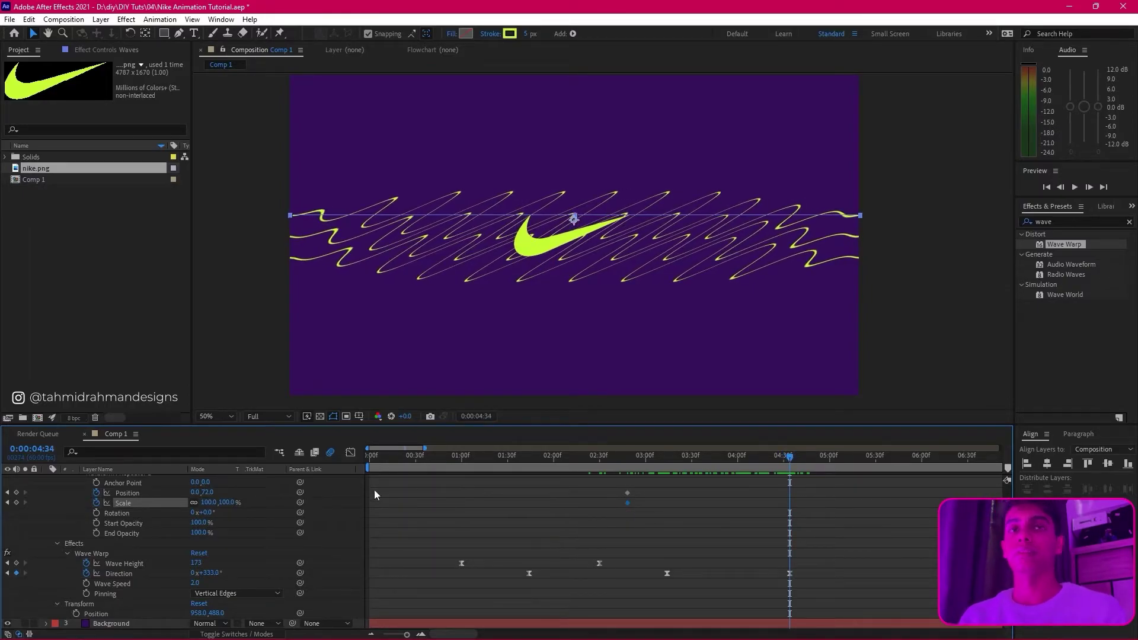
click(250, 490)
drag(210, 492, 363, 483)
key(ctrl+z)
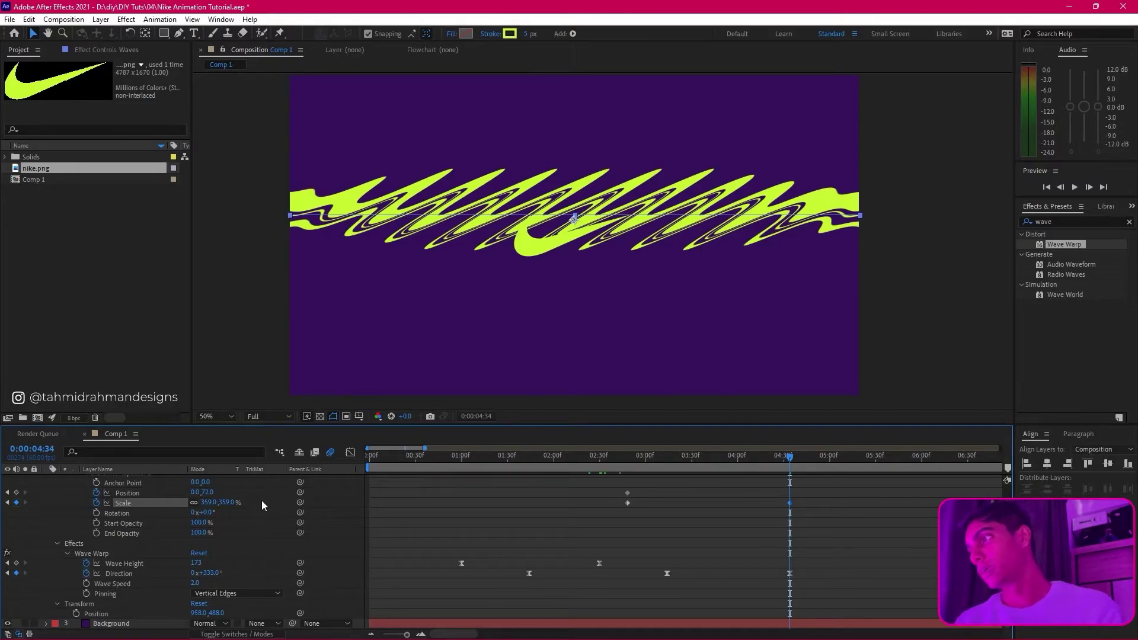
click(209, 502)
text(421)
key(Return)
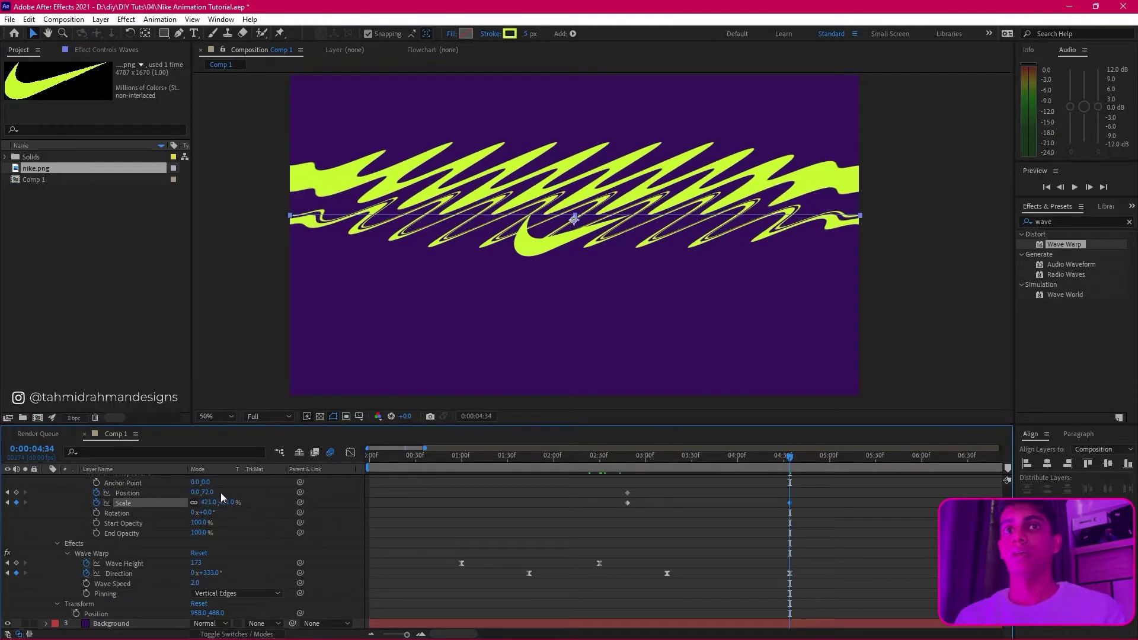
drag(208, 492, 262, 503)
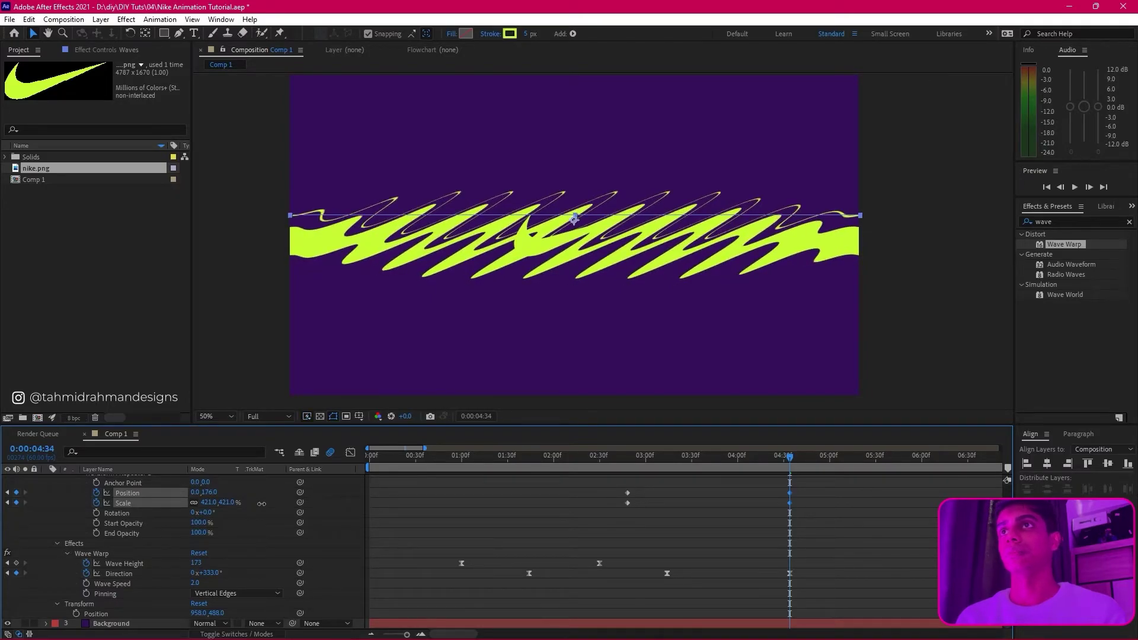
click(546, 527)
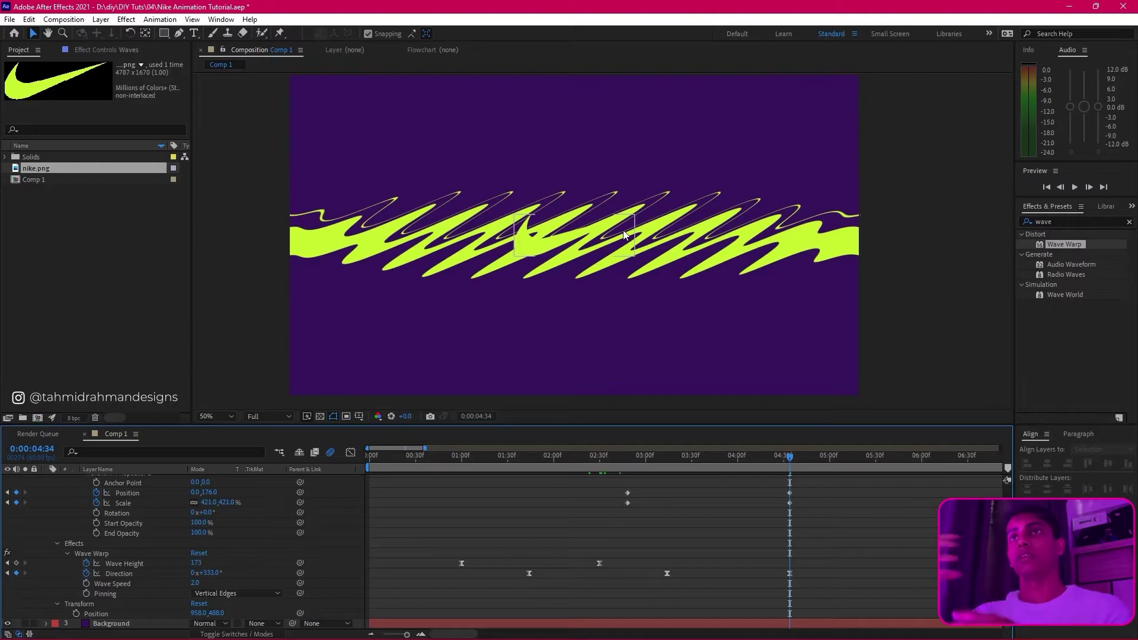
Step: Apply Easy Ease to the Repeater's Position and Scale keyframes at 0:00:02:48 and 0:00:04:34
drag(828, 484, 613, 506)
right_click(627, 503)
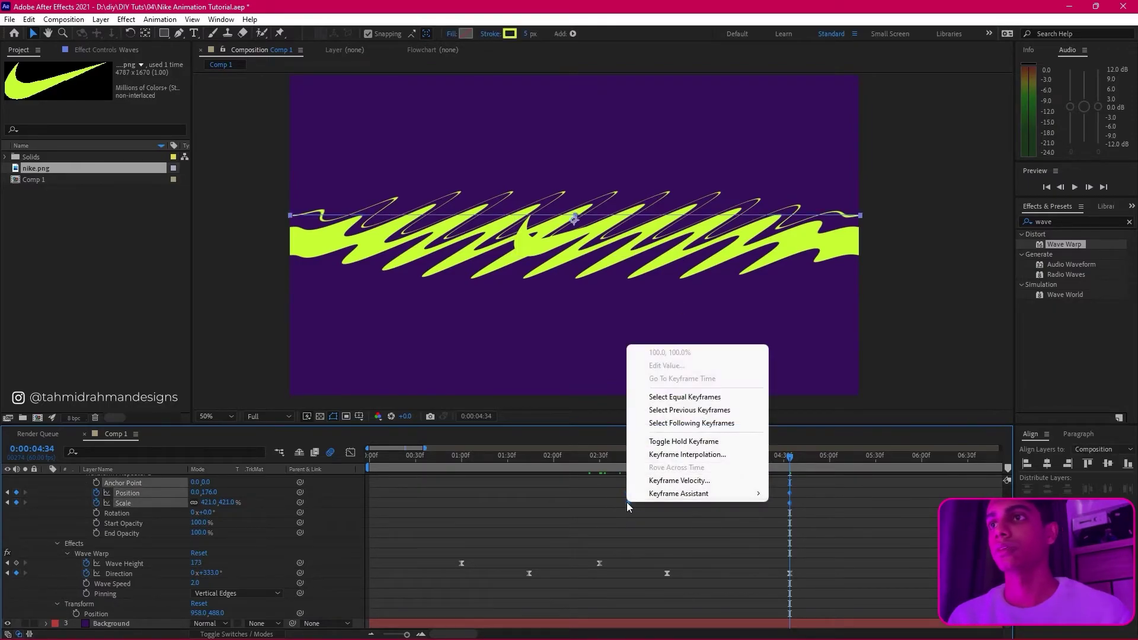
mouse_move(661, 500)
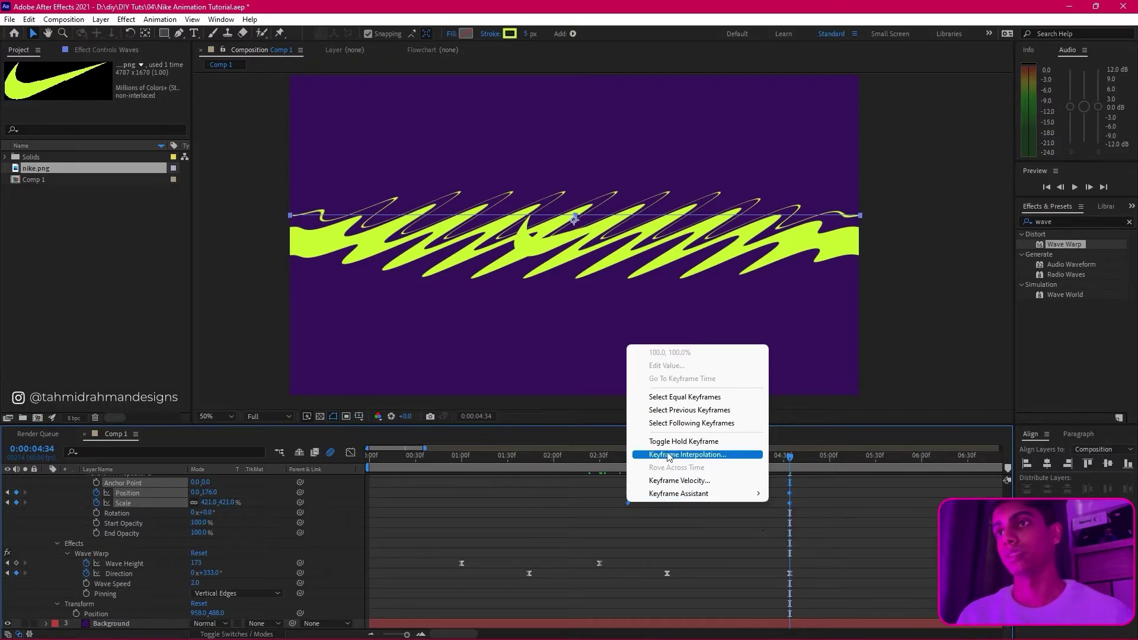
click(836, 532)
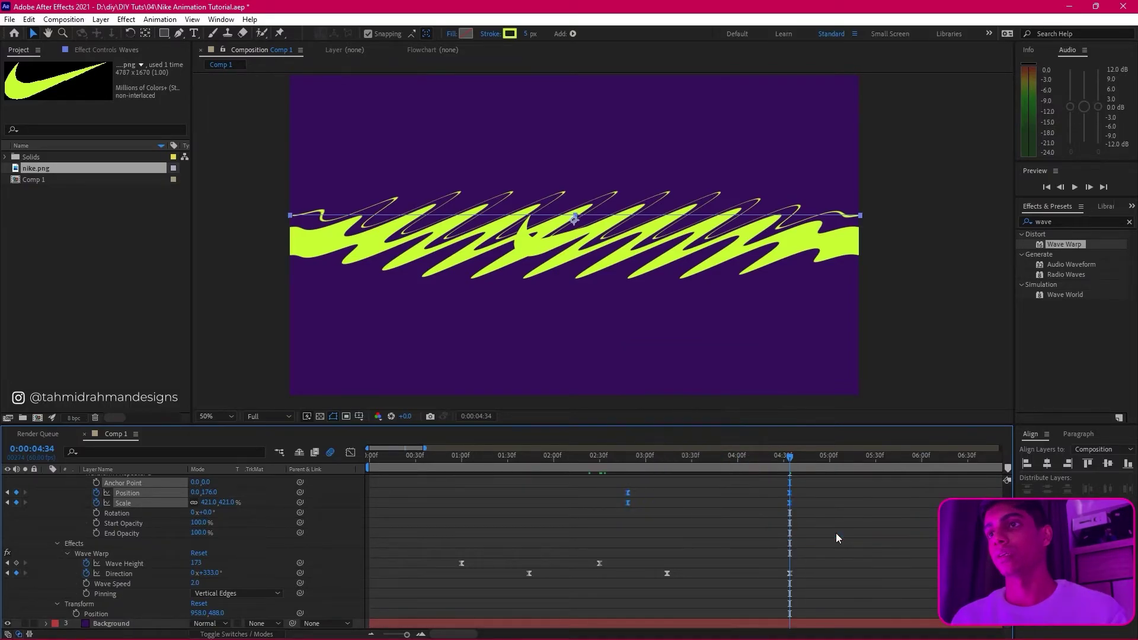
drag(816, 482, 595, 513)
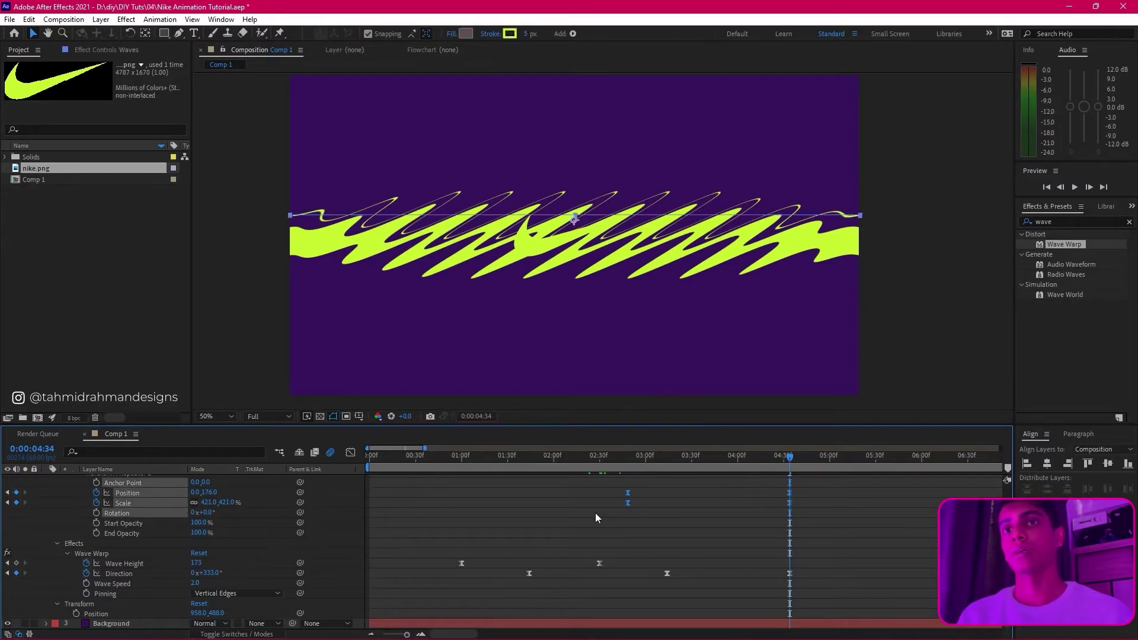
click(628, 483)
Step: Preview the eased Repeater Position and Scale animation from 0:00:02:48
mouse_move(616, 468)
mouse_down()
mouse_move(606, 467)
mouse_move(627, 464)
mouse_up()
key(space)
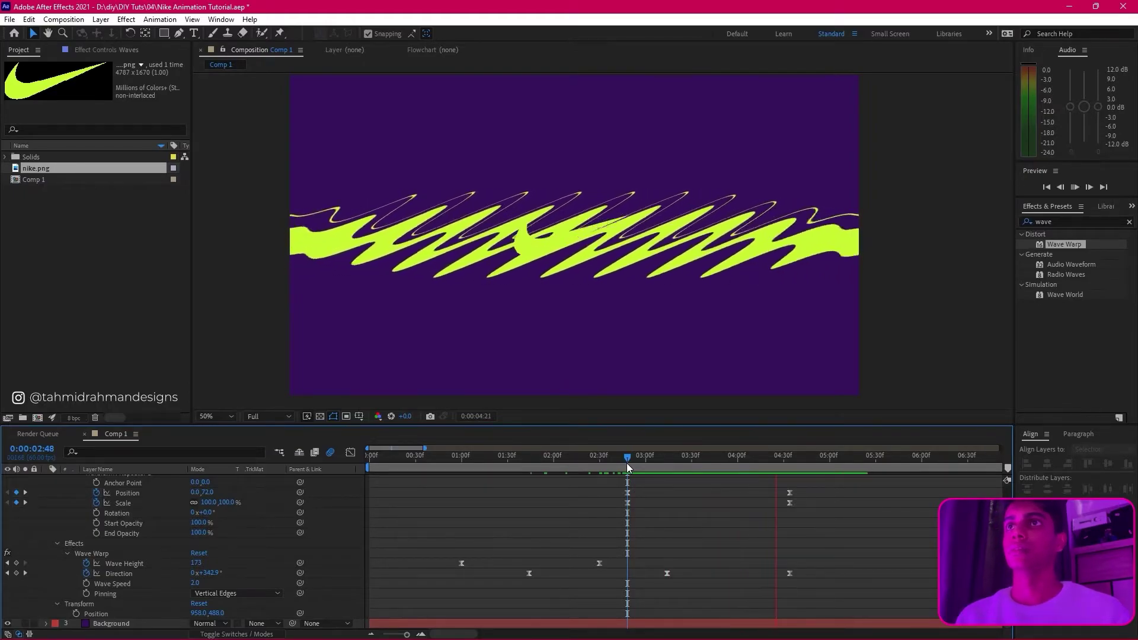
drag(627, 464, 627, 498)
Step: In the speed graph, raise the outgoing influence of the Repeater's first Position and Scale keyframes to 100%
drag(865, 489, 623, 524)
click(349, 453)
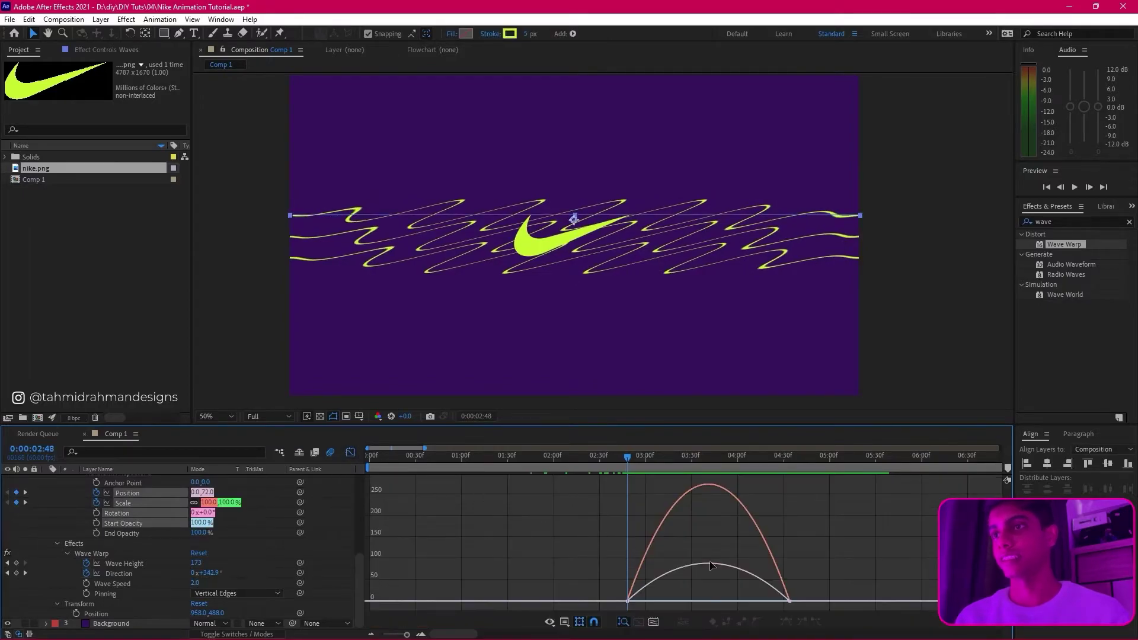
drag(651, 614, 650, 609)
drag(637, 601, 744, 603)
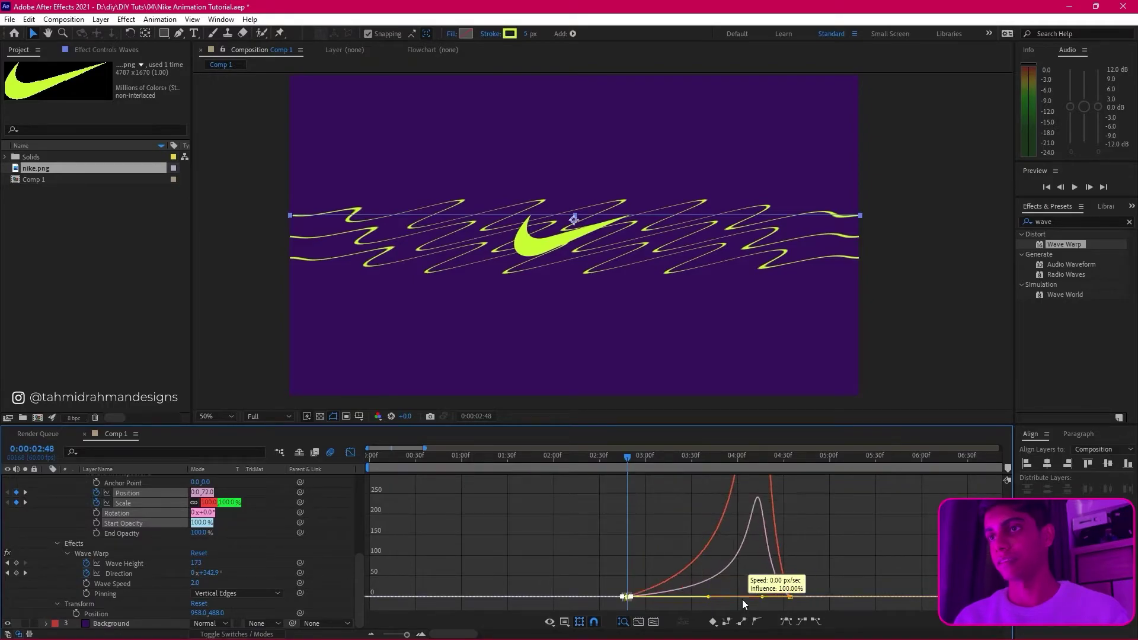
click(349, 452)
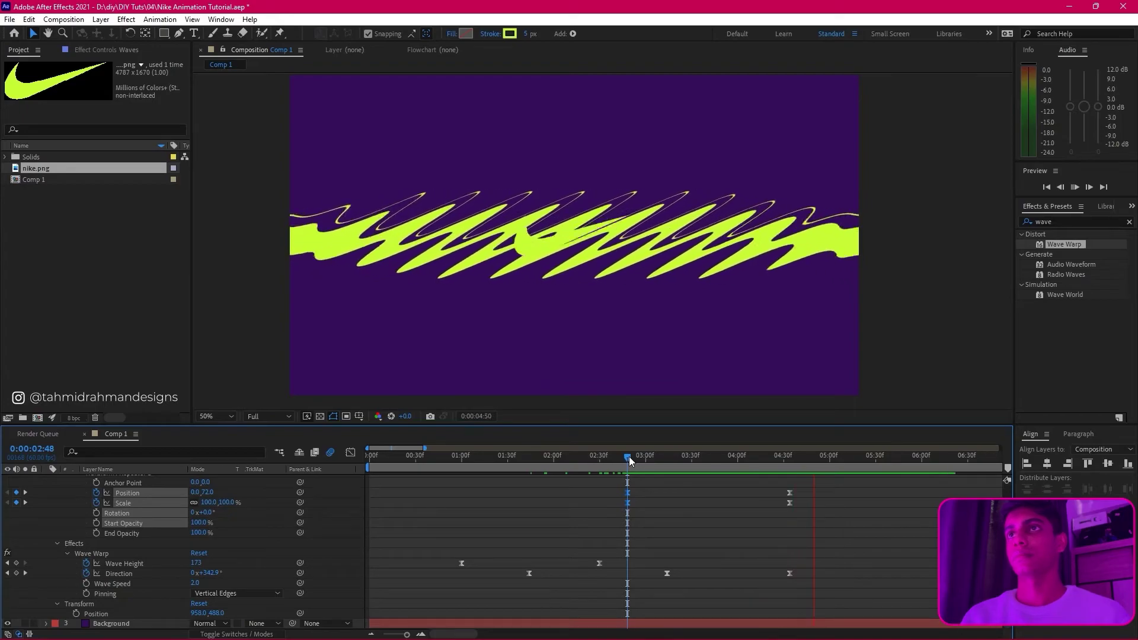
Step: Preview the Repeater animation with its sharper speed curve and move the current time to the ending keyframes at 0:00:04:34
key(space)
key(Page_Down)
key(Page_Down)
key(Page_Down)
key(Page_Down)
drag(673, 469, 791, 472)
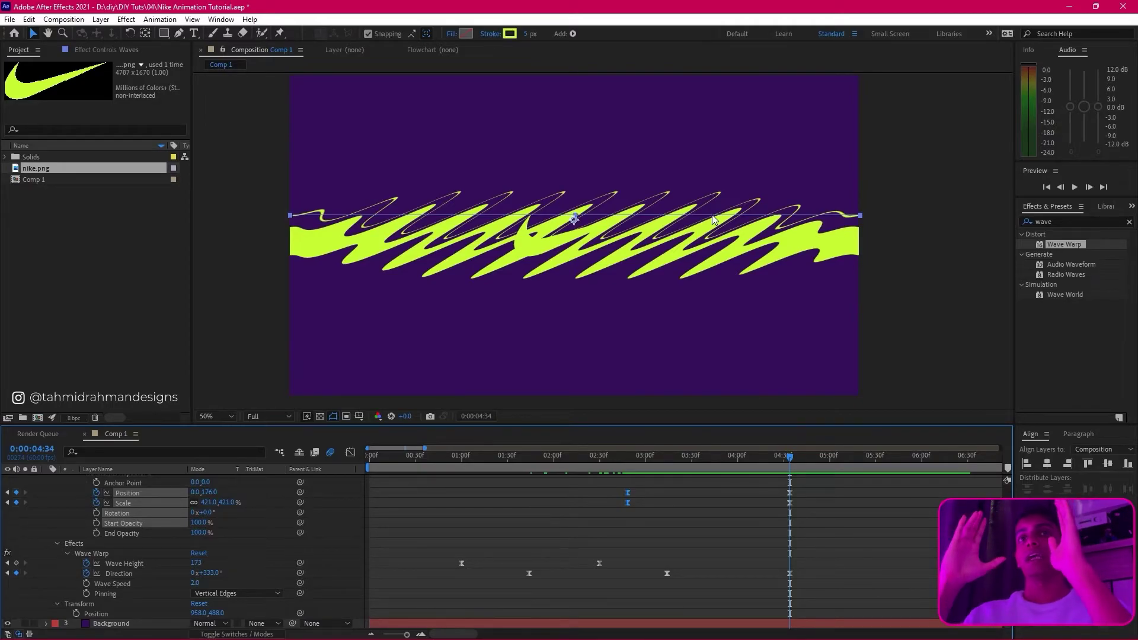
scroll(752, 614, up, 3)
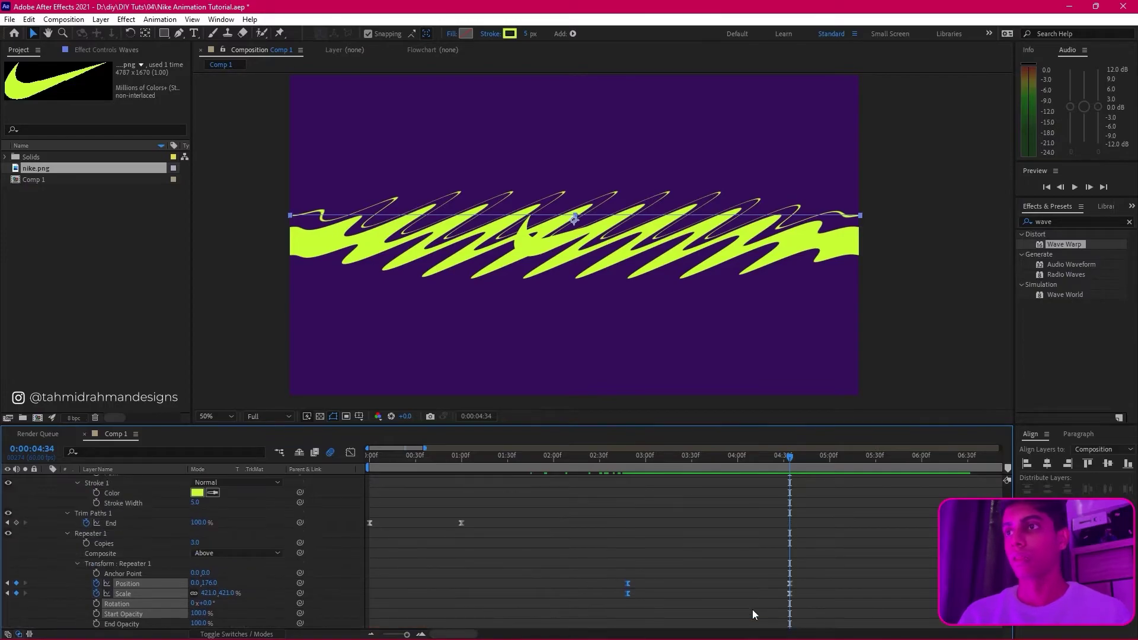
scroll(753, 566, up, 3)
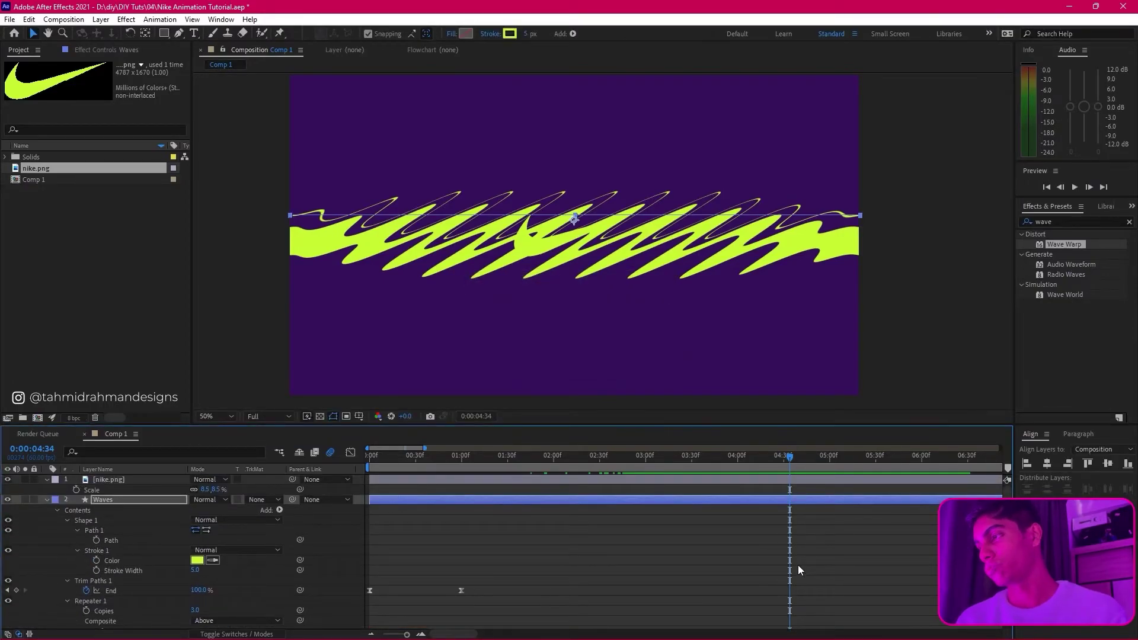
scroll(797, 564, down, 3)
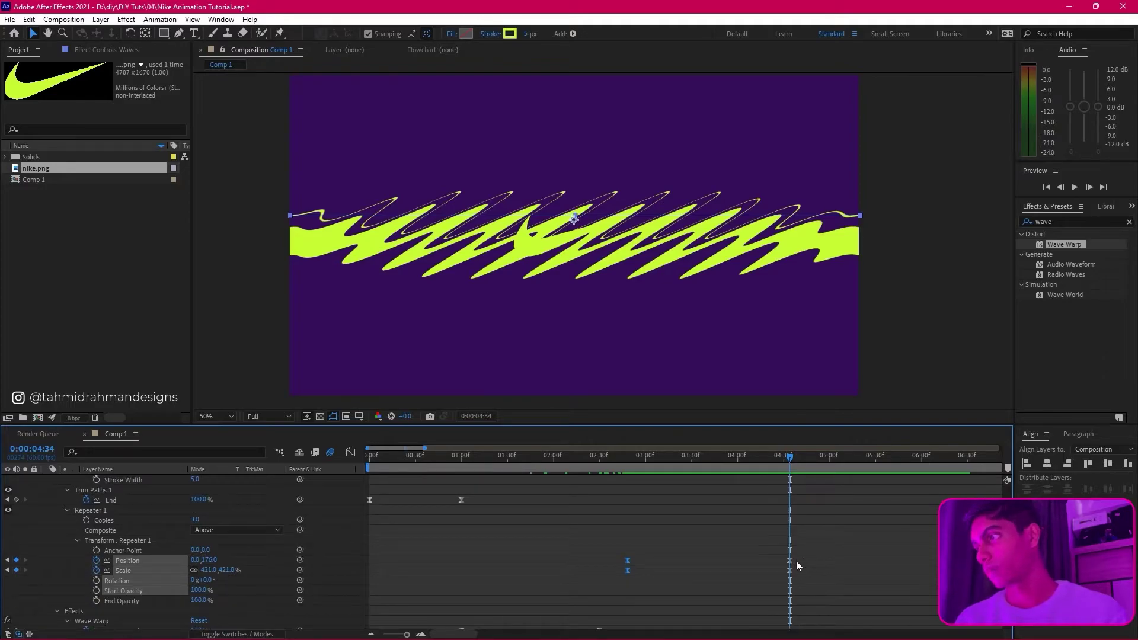
scroll(802, 553, down, 2)
scroll(803, 553, up, 2)
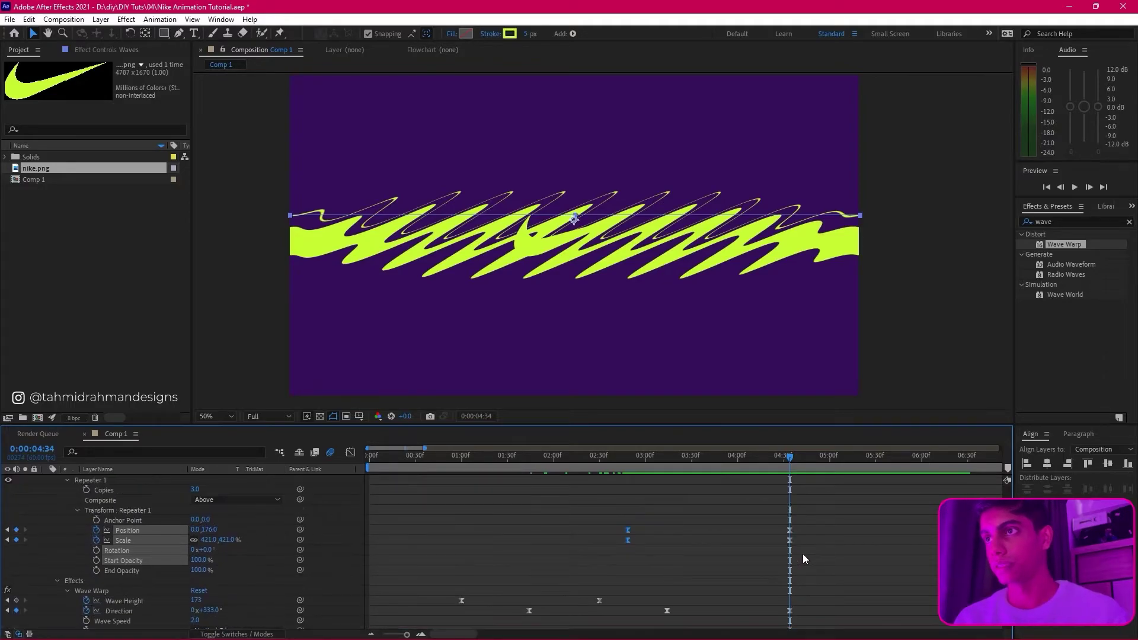
click(741, 537)
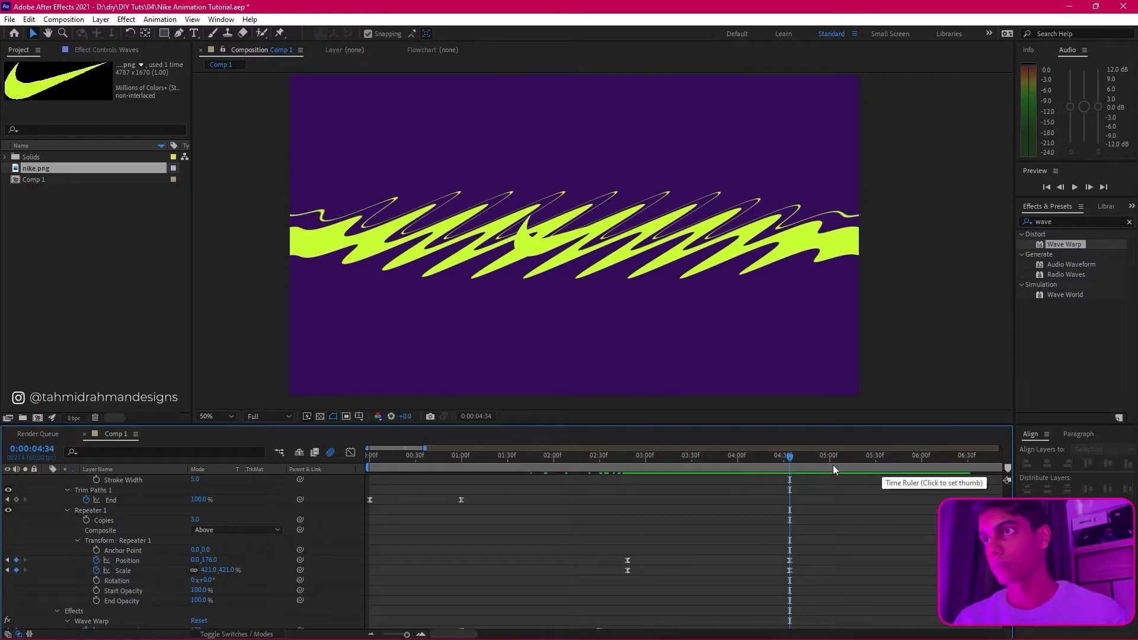
mouse_move(791, 465)
mouse_down()
mouse_move(811, 464)
mouse_move(788, 464)
mouse_up()
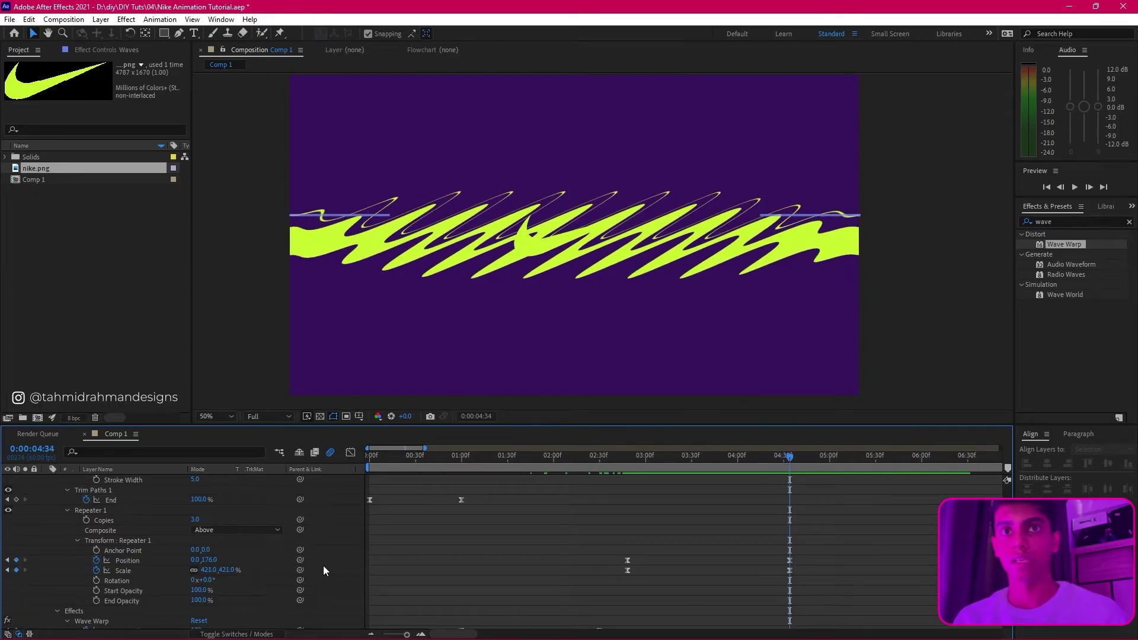
Step: Add keyframes for the Trim Paths Start at 0% and End at 100% at 0:00:04:34 on the Waves layer
scroll(166, 535, up, 1)
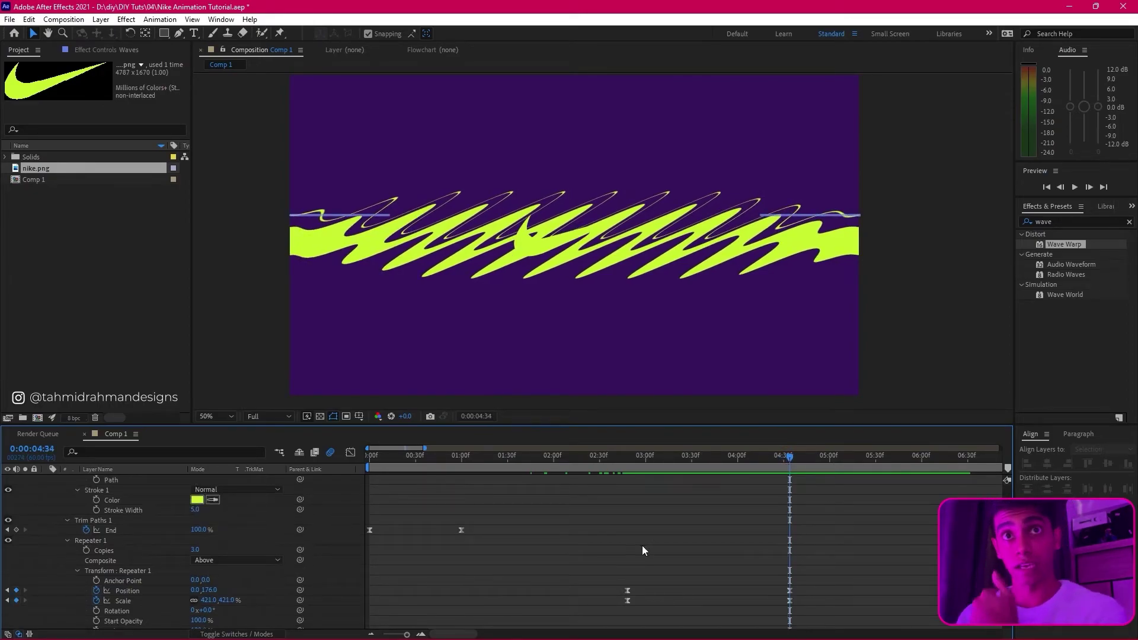
scroll(182, 521, up, 2)
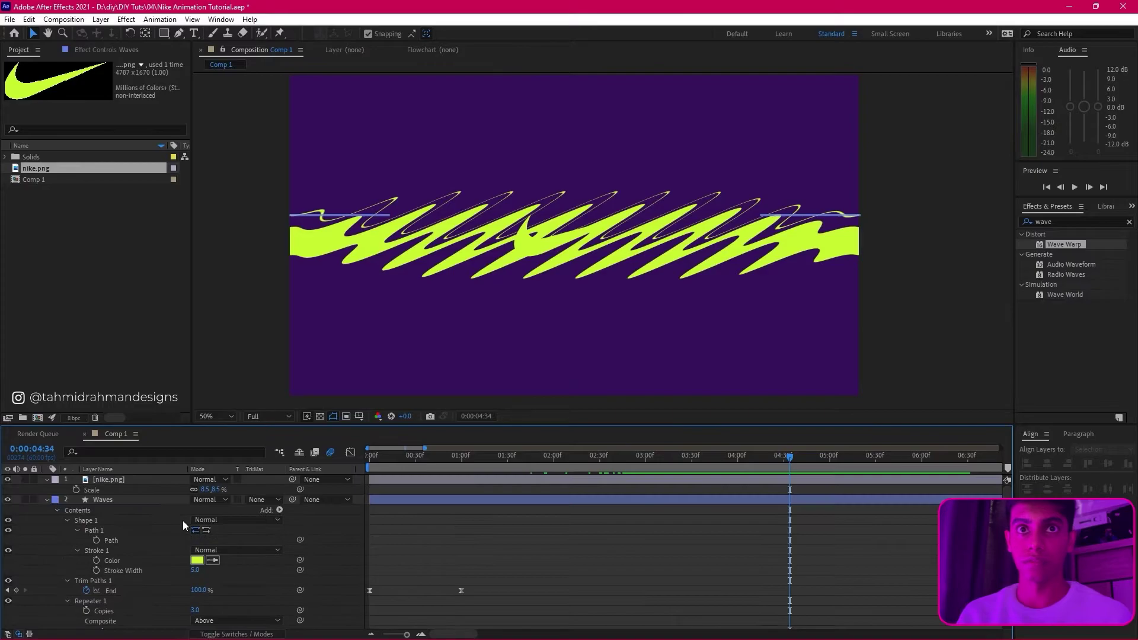
scroll(127, 560, down, 2)
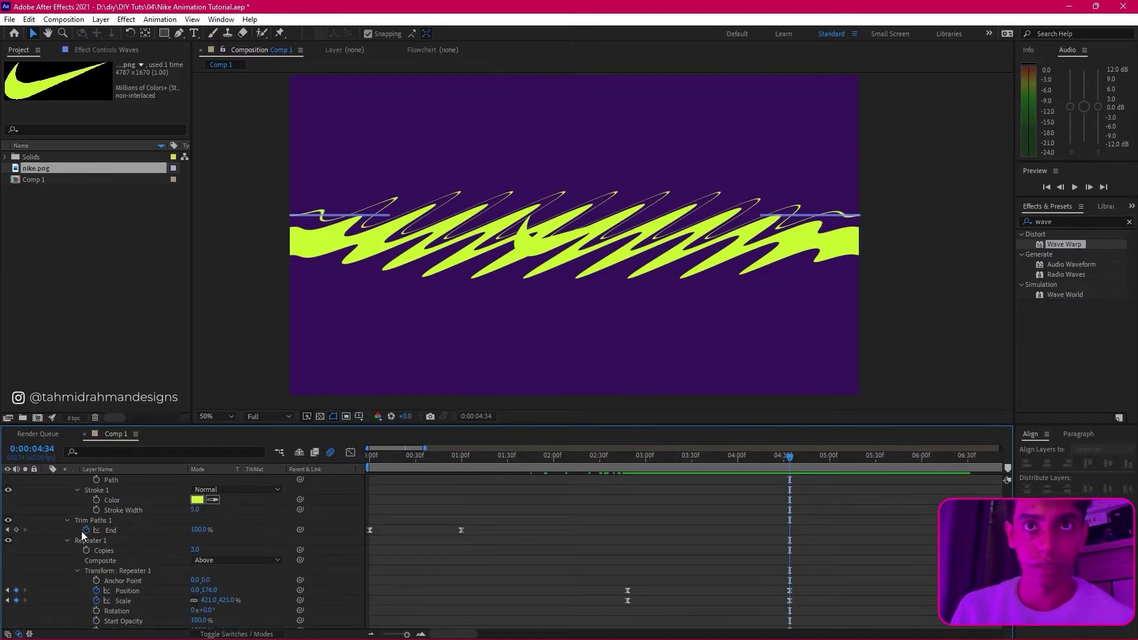
click(67, 519)
click(67, 520)
click(113, 530)
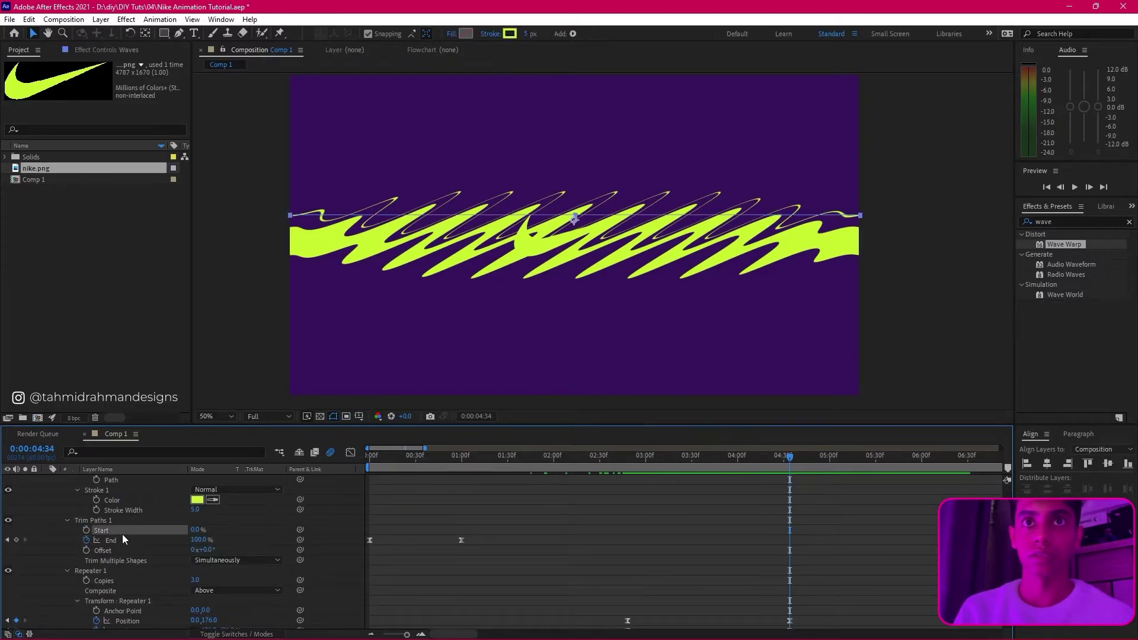
click(87, 530)
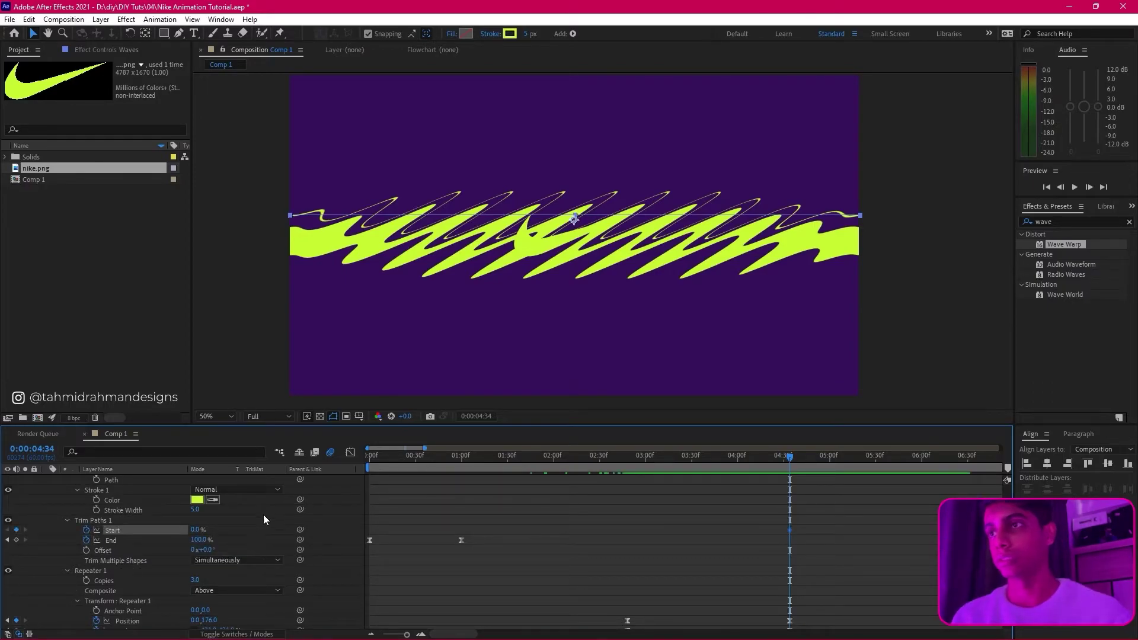
click(17, 540)
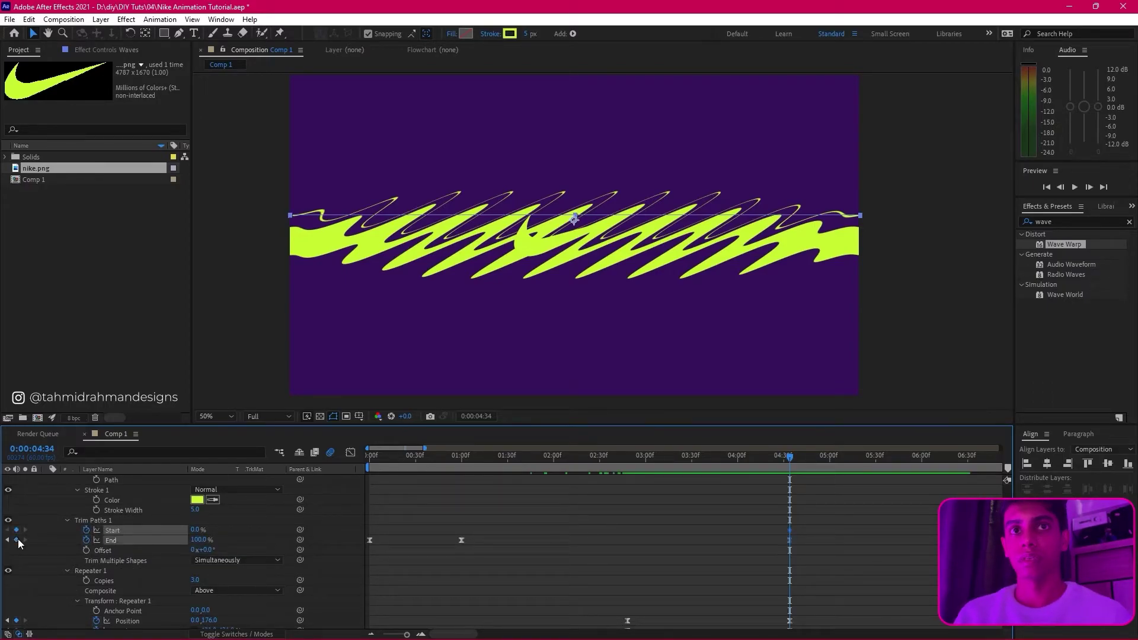
click(599, 541)
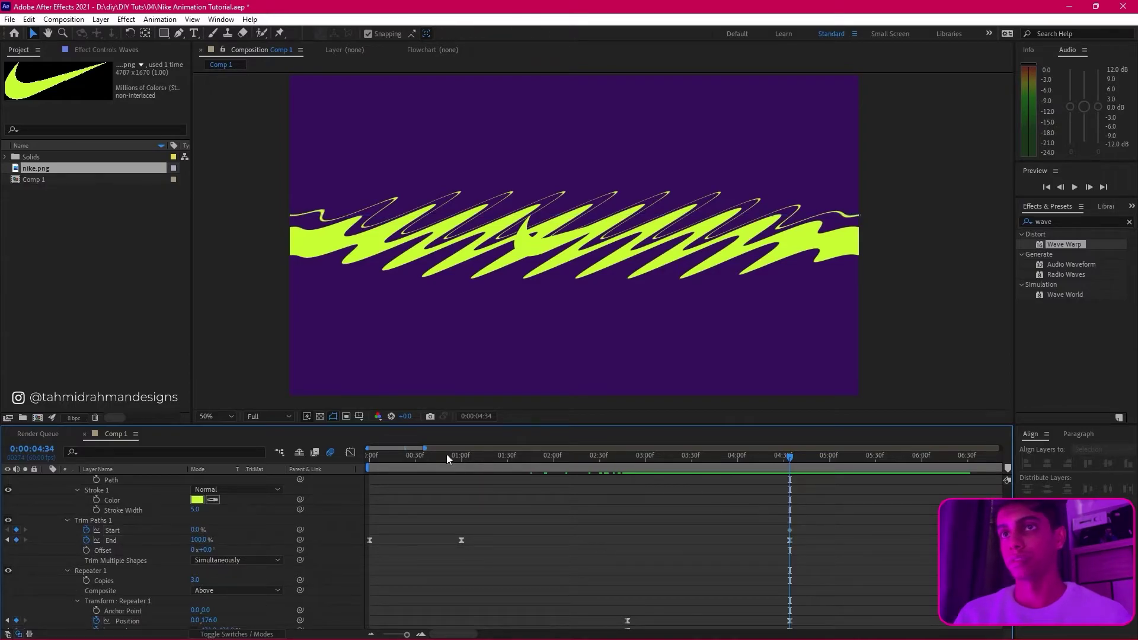
Step: Set the Trim Paths Start to 49% at 0:00:05:13, keeping the End value as it is
drag(385, 447, 409, 447)
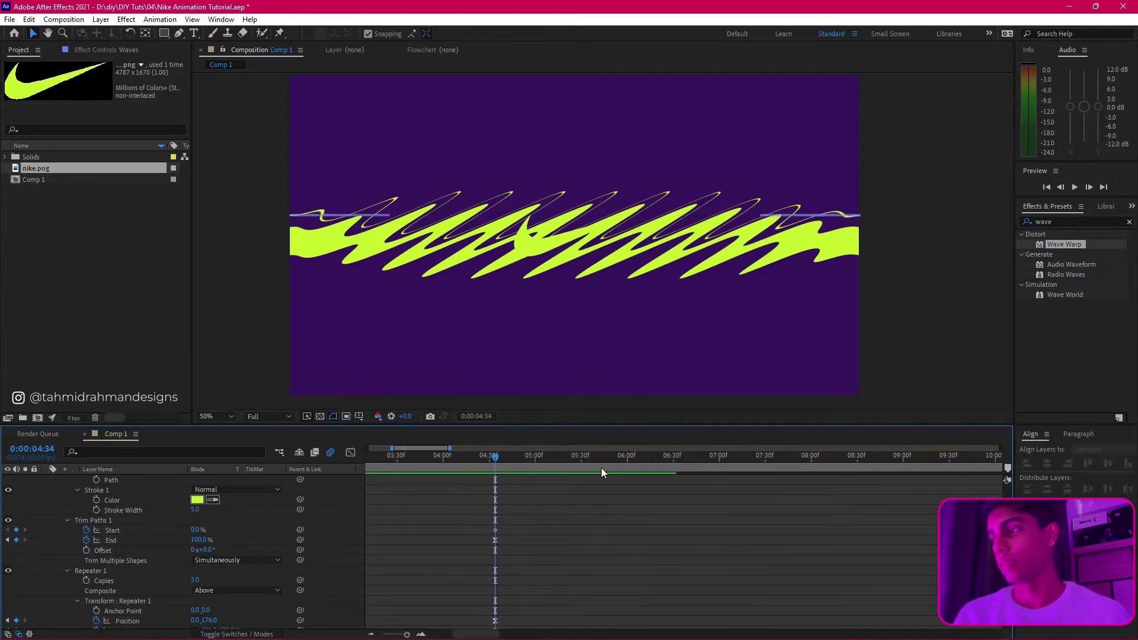
drag(569, 461, 553, 464)
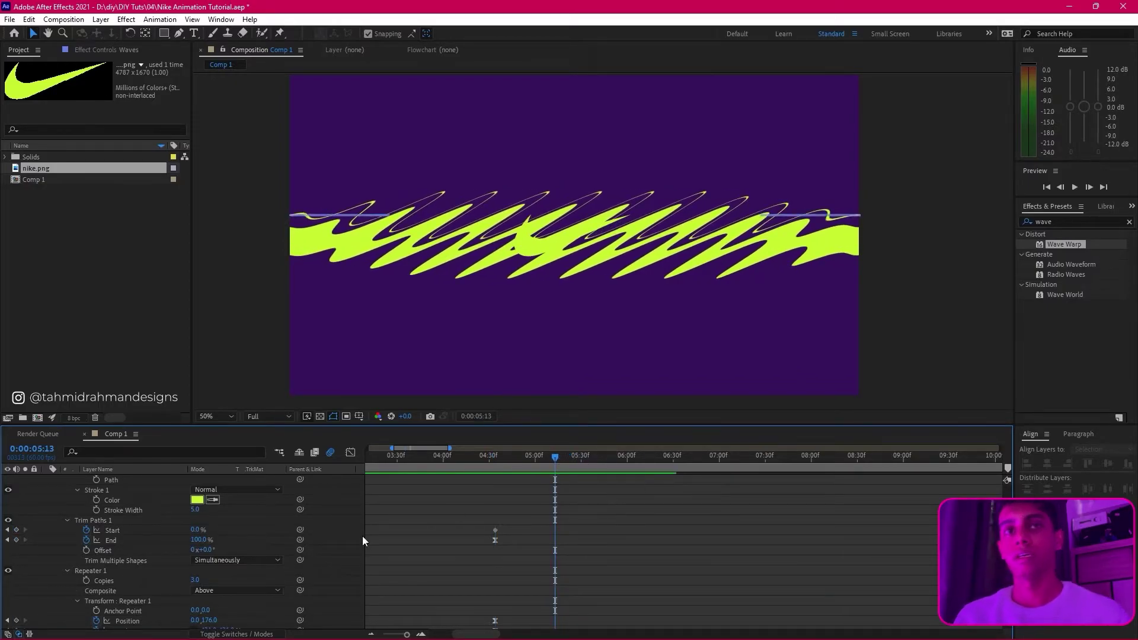
text(49)
key(Return)
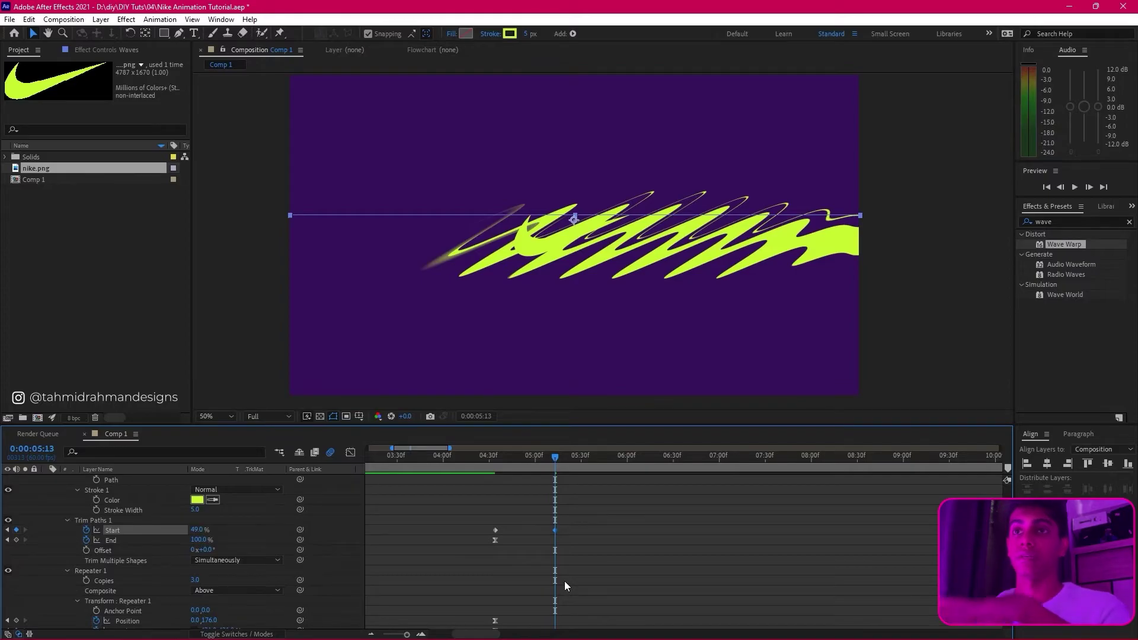
click(198, 540)
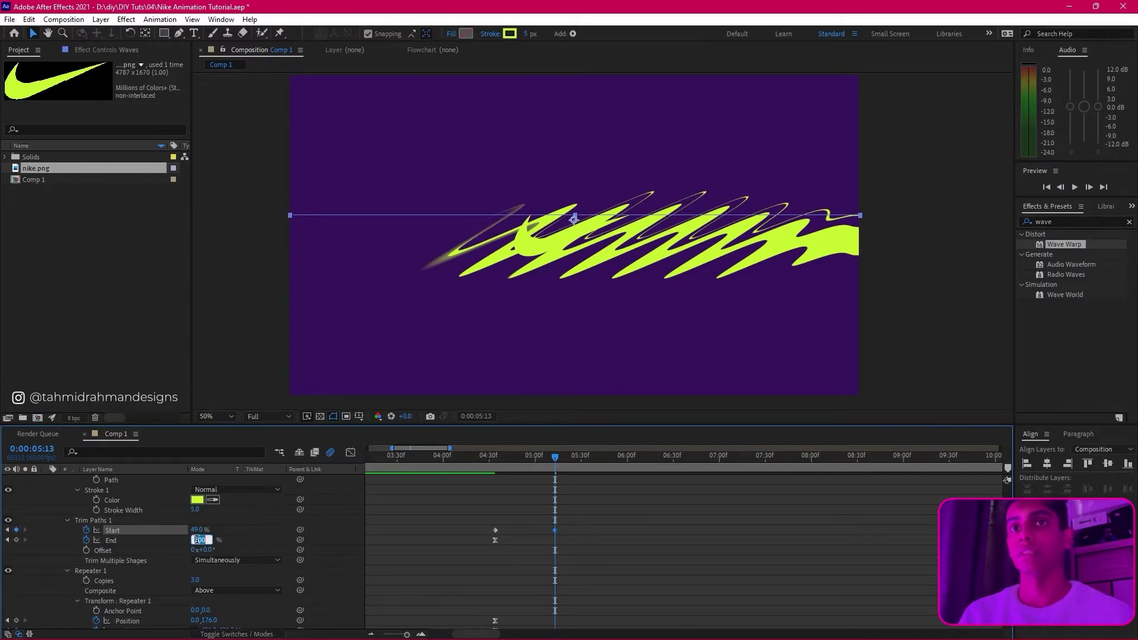
click(589, 490)
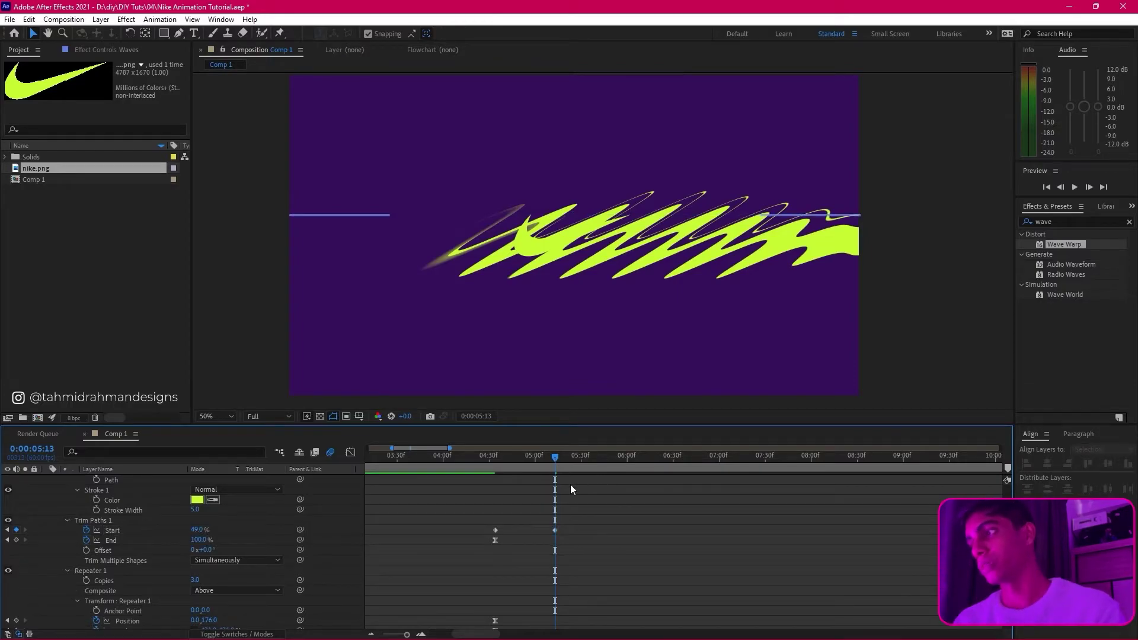
Step: Set both the Trim Paths Start and End to 50% at 0:00:05:47
drag(569, 461, 607, 459)
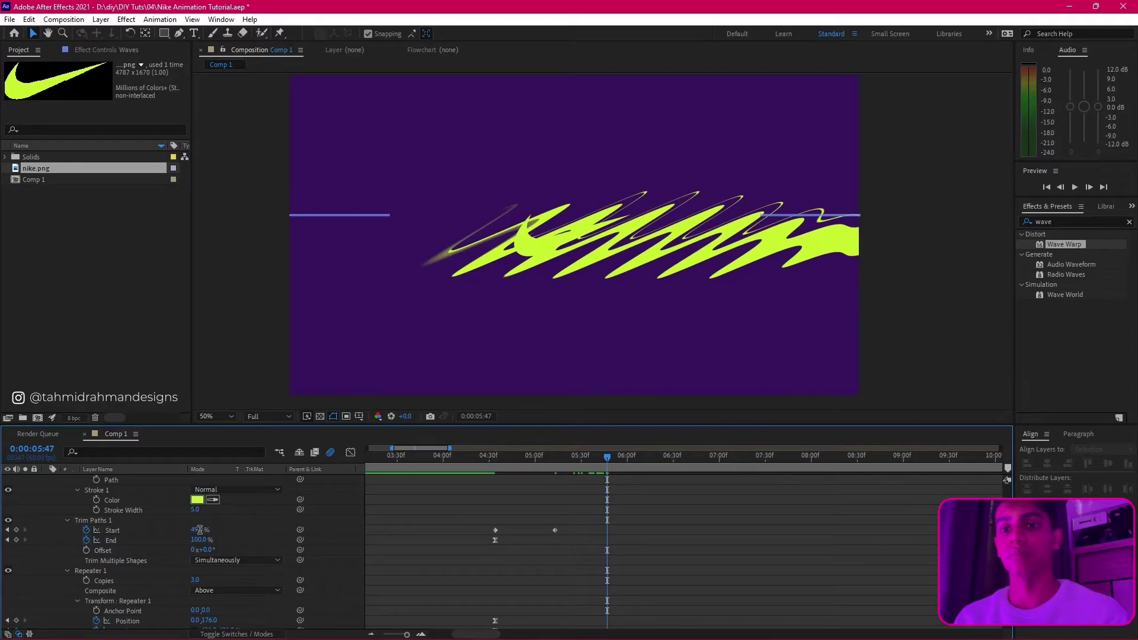
key(Return)
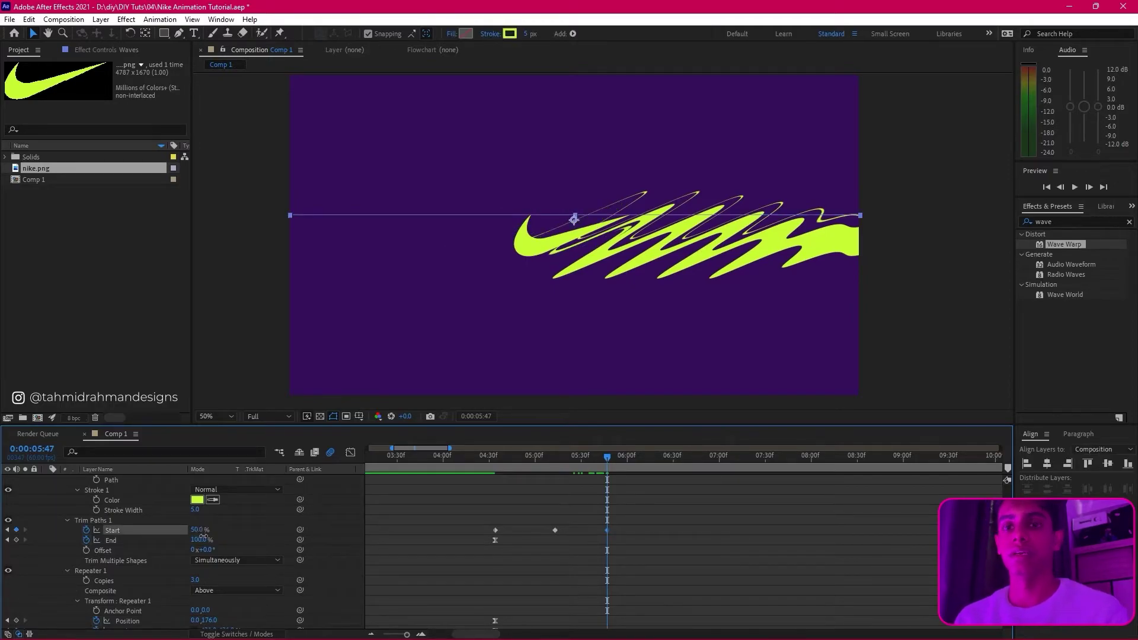
click(202, 540)
text(50)
key(Return)
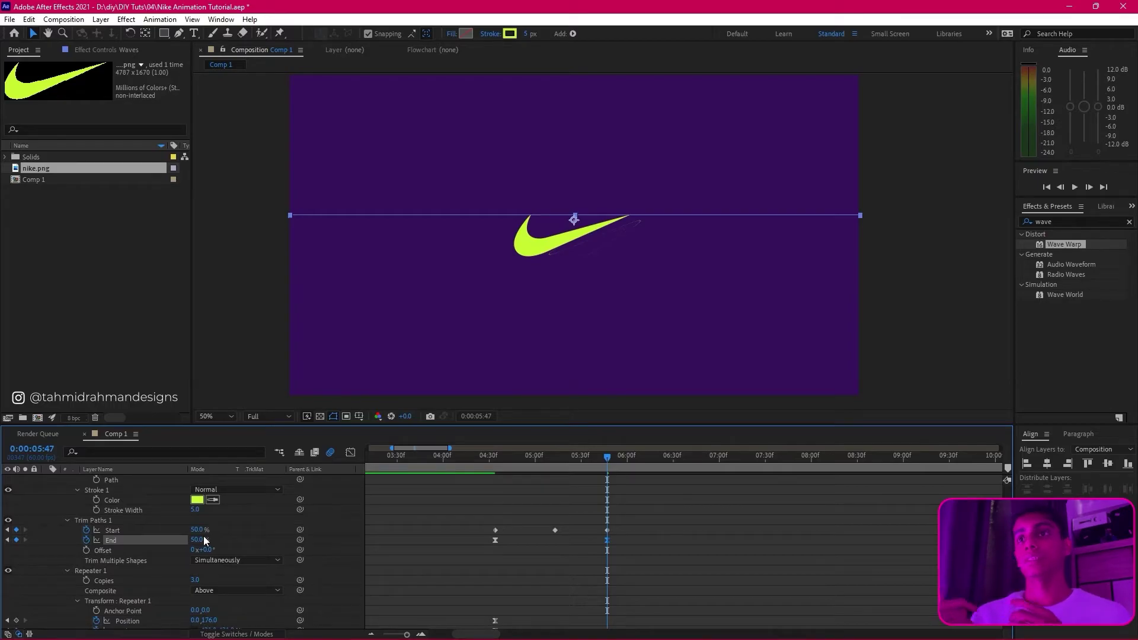
Step: Apply Easy Ease to the Trim Paths Start and End keyframes between 0:00:04:34 and 0:00:05:47
mouse_move(627, 457)
mouse_down()
mouse_move(616, 455)
mouse_move(674, 453)
mouse_move(665, 467)
mouse_move(610, 472)
mouse_up()
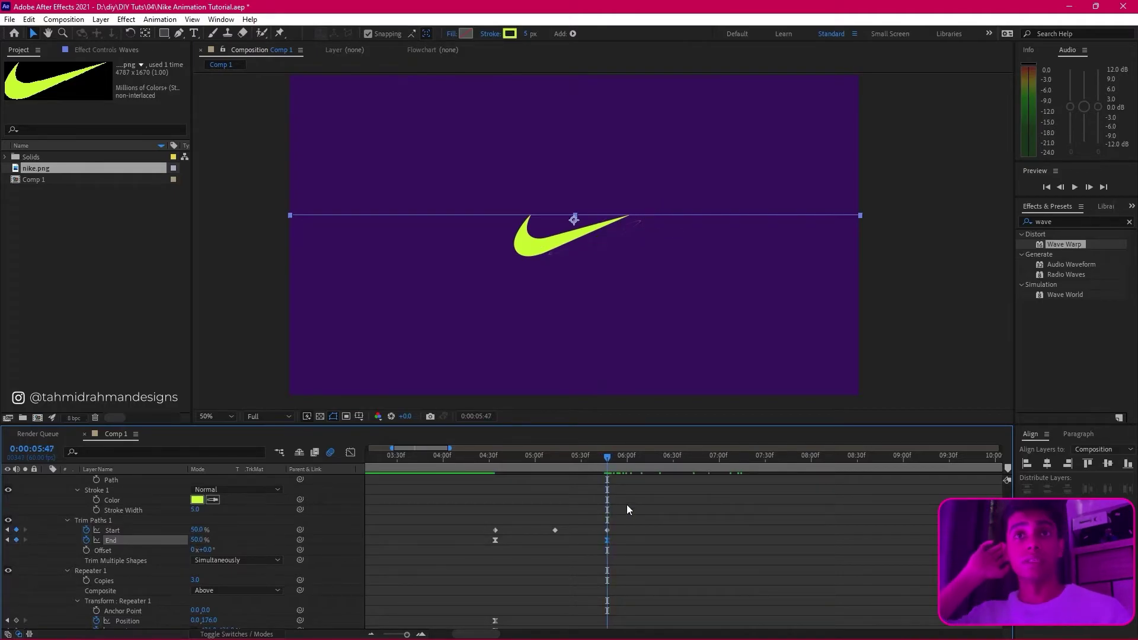
mouse_move(609, 464)
mouse_down()
mouse_move(727, 449)
mouse_move(492, 483)
mouse_up()
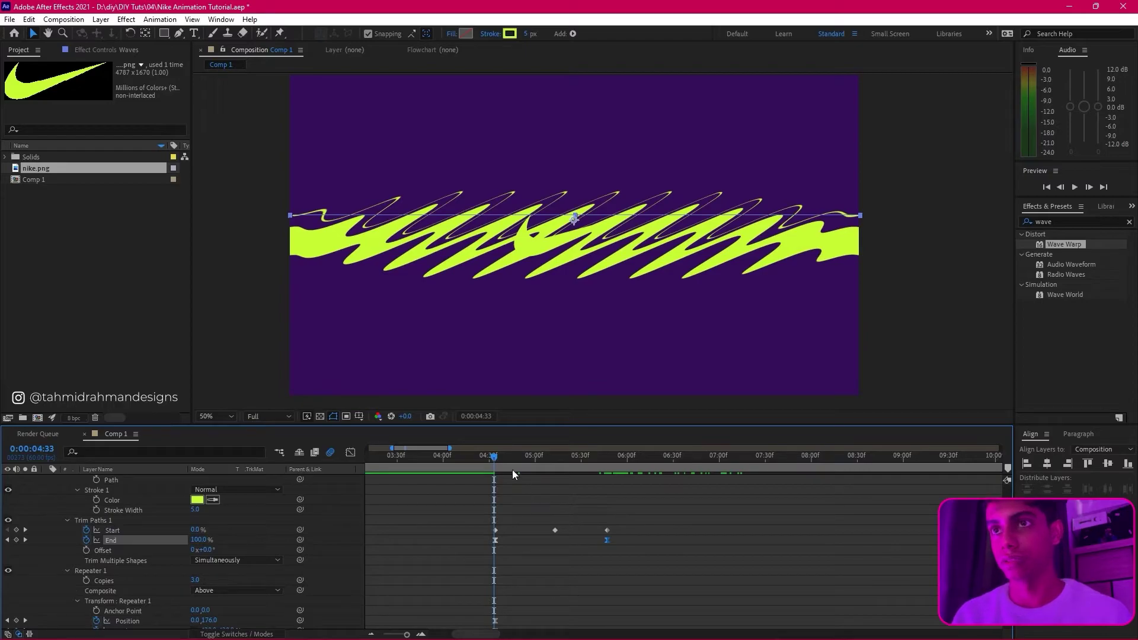
click(493, 459)
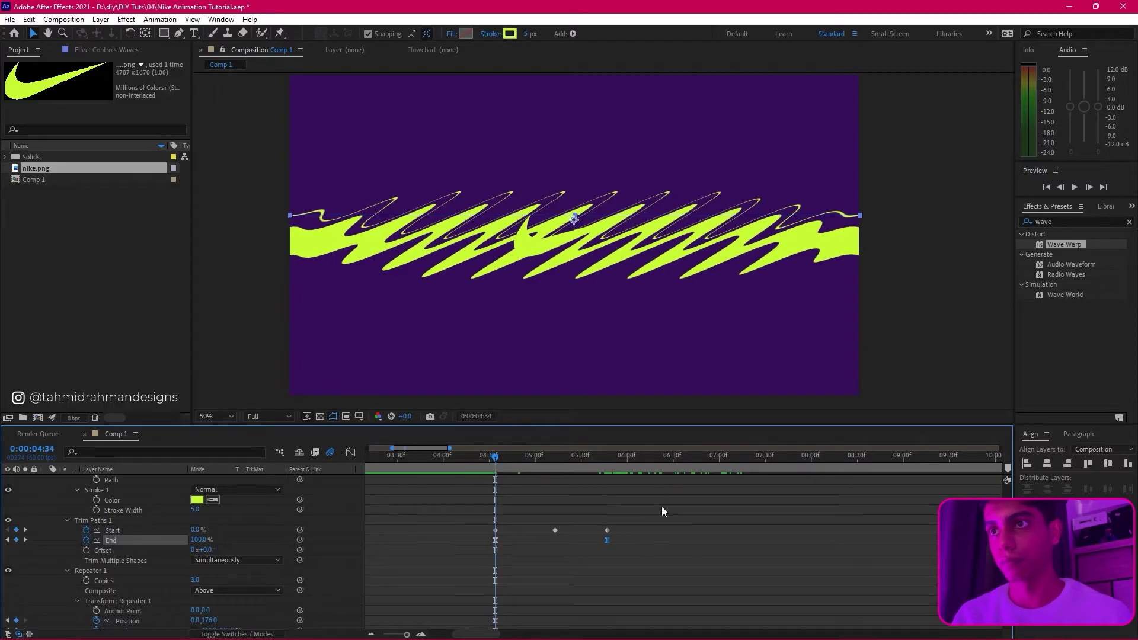
drag(661, 506, 485, 545)
right_click(493, 538)
mouse_move(533, 530)
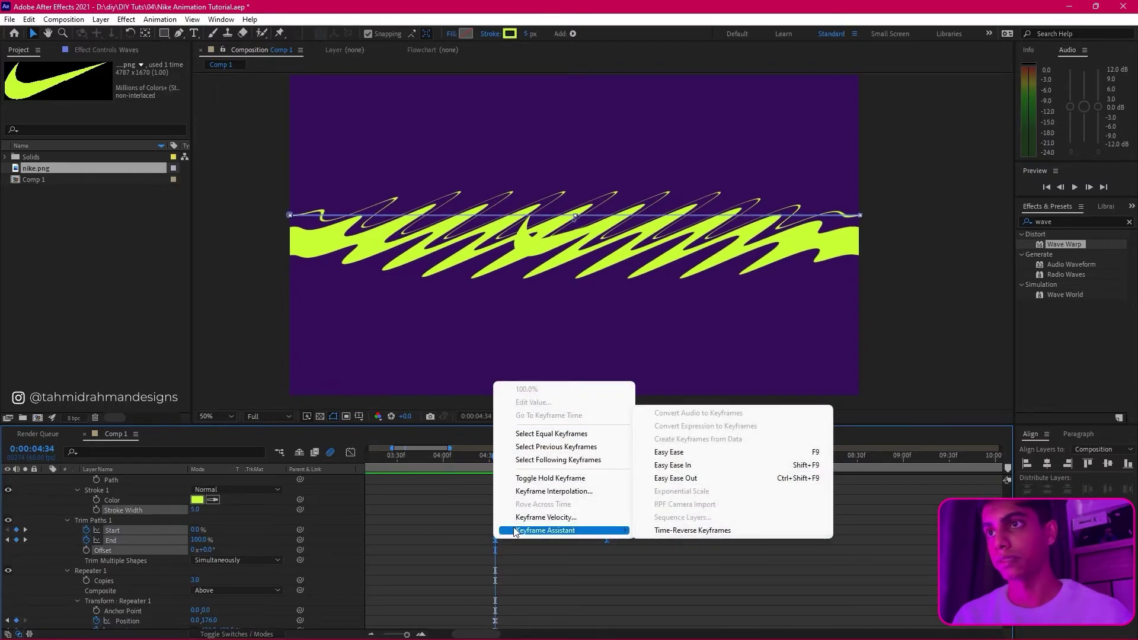
click(710, 454)
click(657, 516)
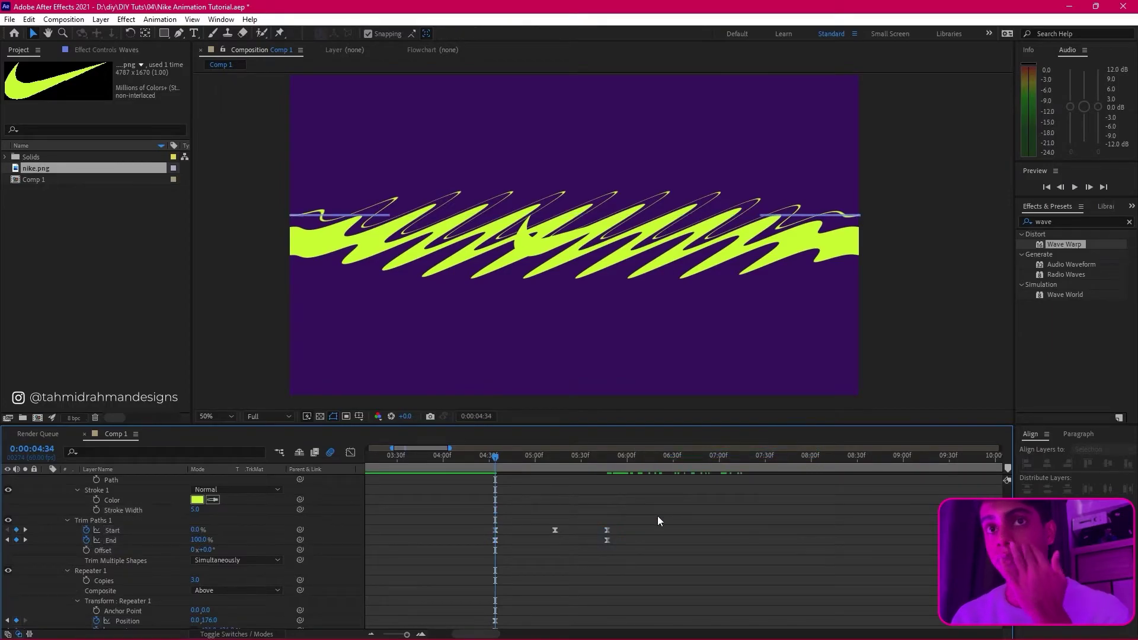
Step: Preview the eased Trim Paths closing animation from 0:00:04:34
key(space)
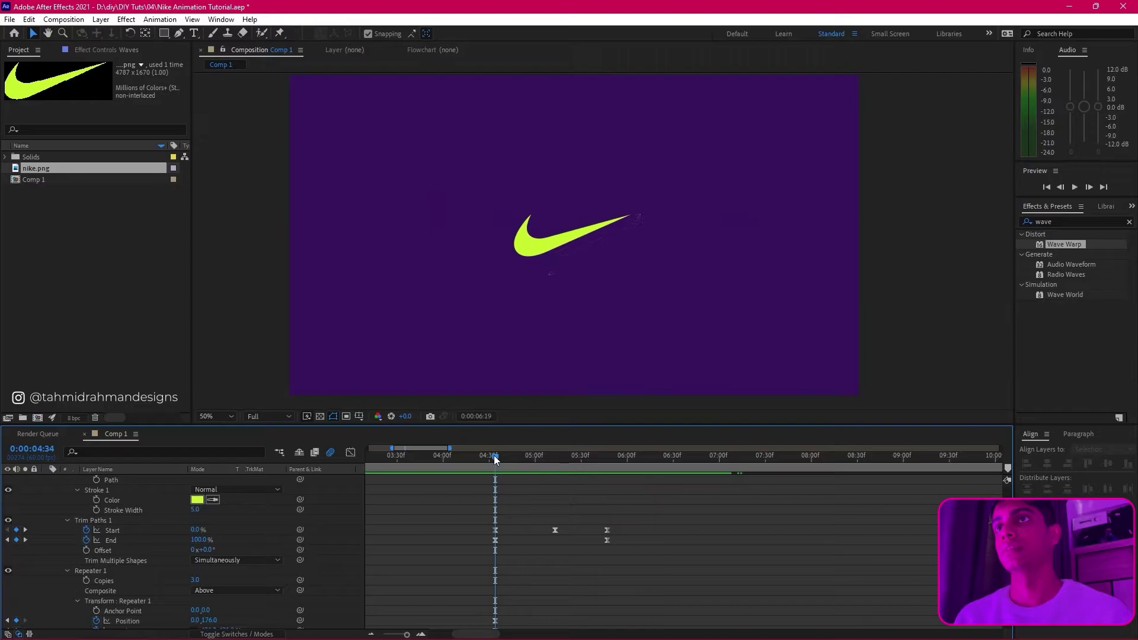
key(space)
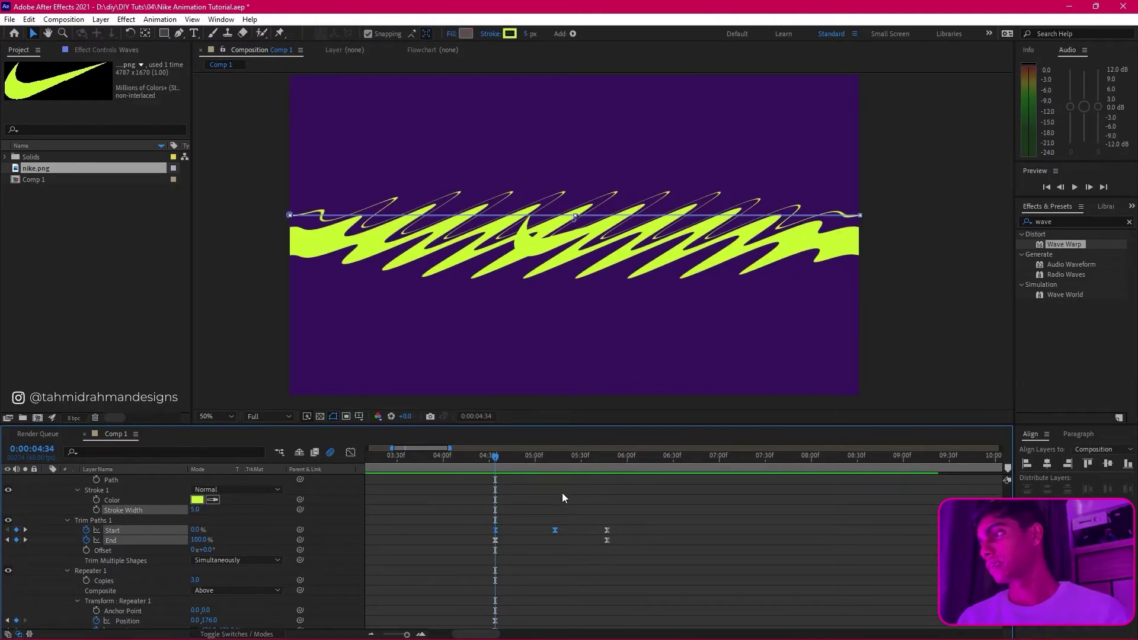
scroll(562, 492, down, 3)
scroll(563, 489, up, 3)
scroll(563, 491, up, 3)
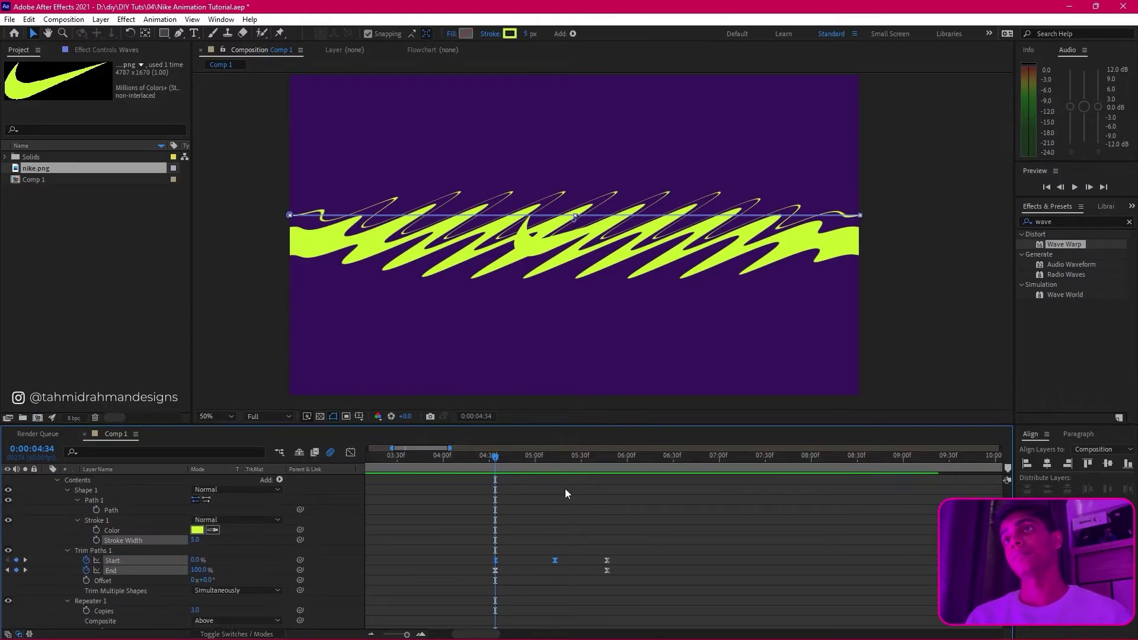
Step: Review the Repeater and Wave Warp keyframes of the Waves layer and scrub through the Repeater animation up to 0:00:04:34
scroll(565, 492, down, 3)
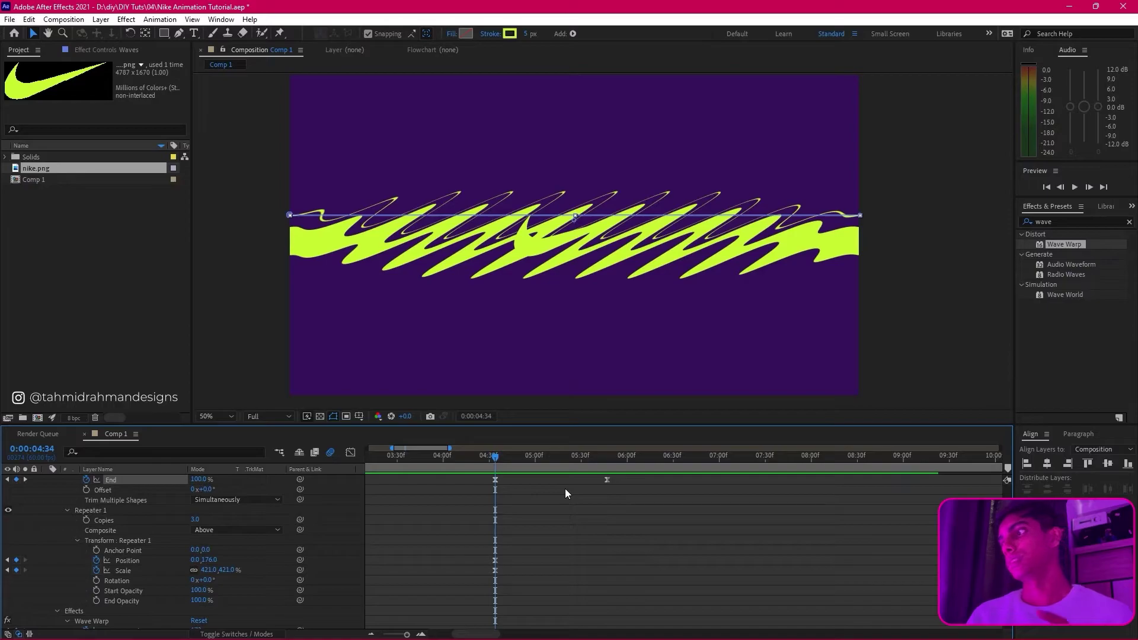
scroll(564, 491, down, 2)
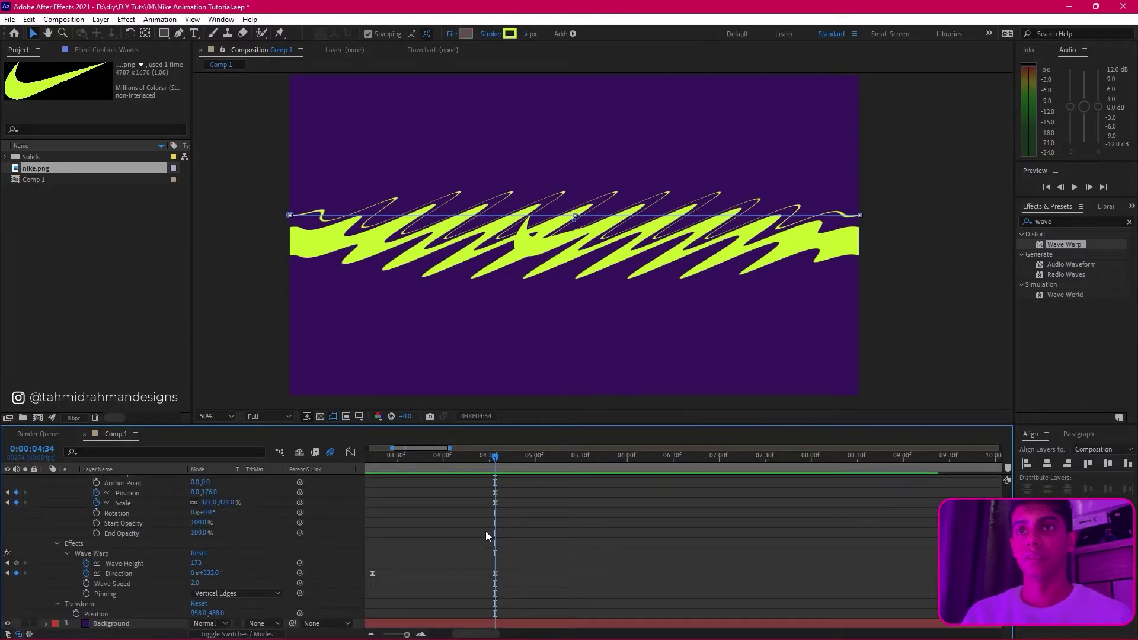
drag(431, 449, 422, 448)
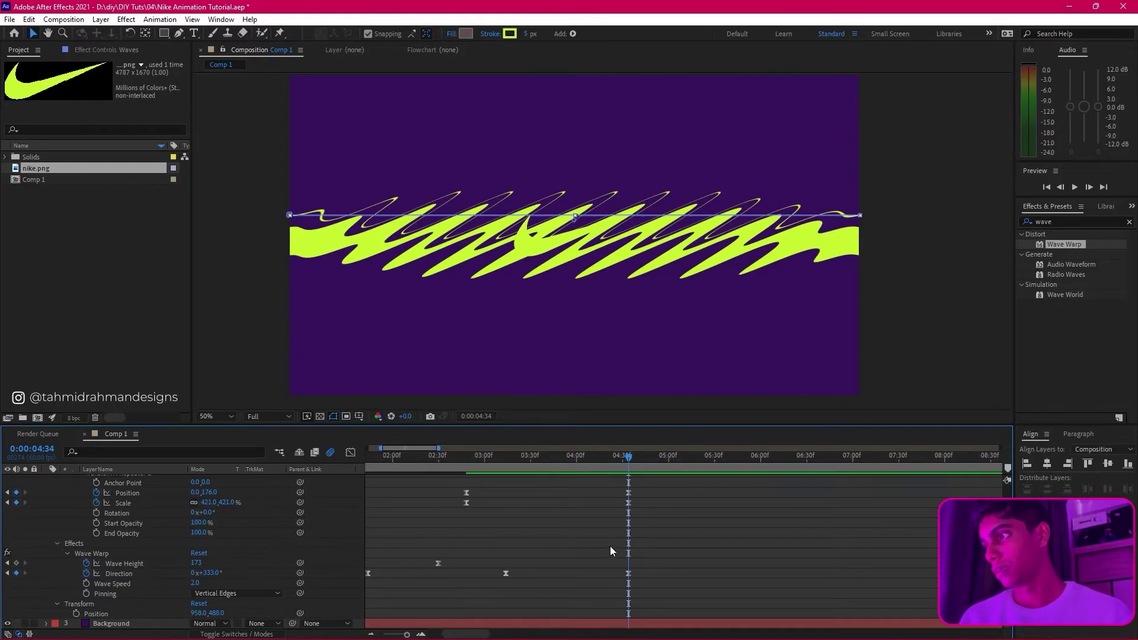
scroll(629, 549, up, 2)
drag(468, 459, 630, 480)
scroll(211, 554, down, 1)
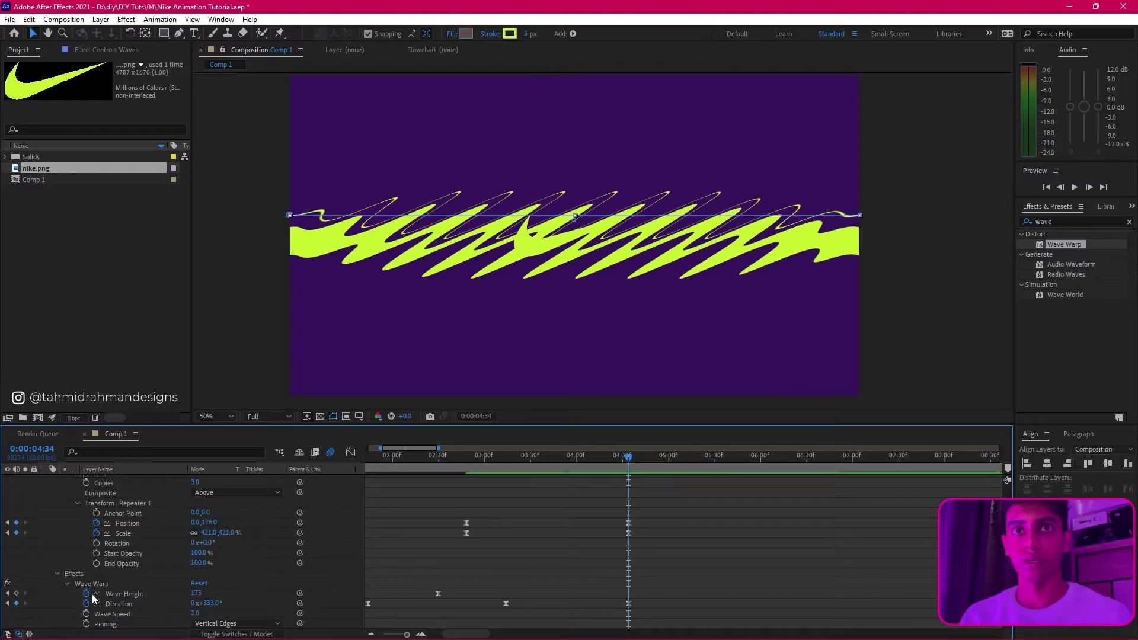
scroll(137, 586, up, 2)
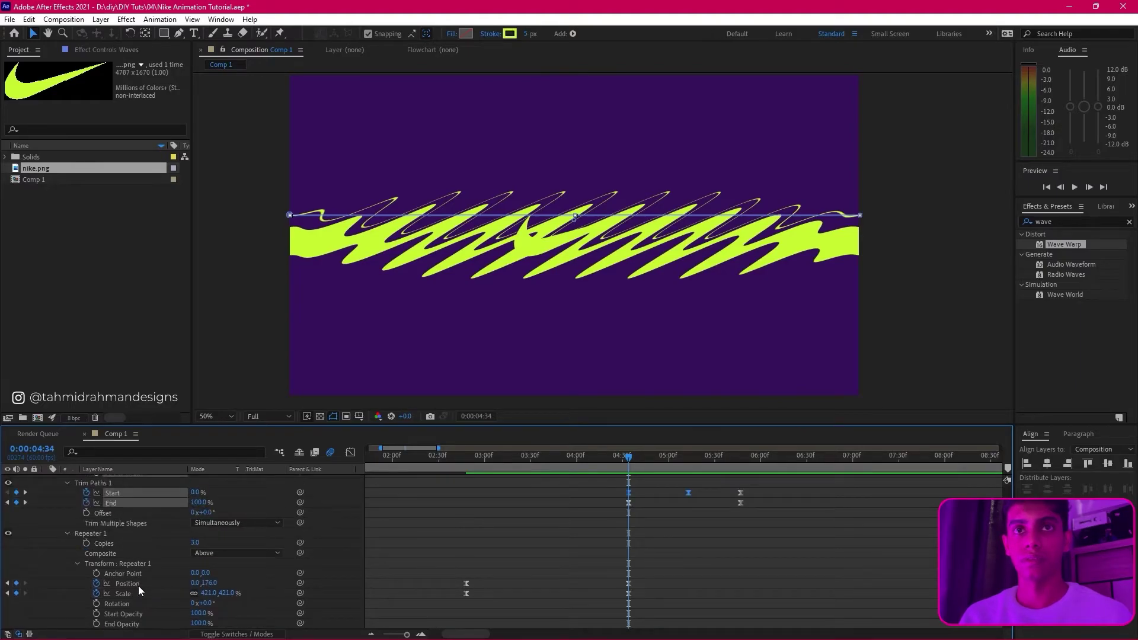
scroll(137, 586, up, 1)
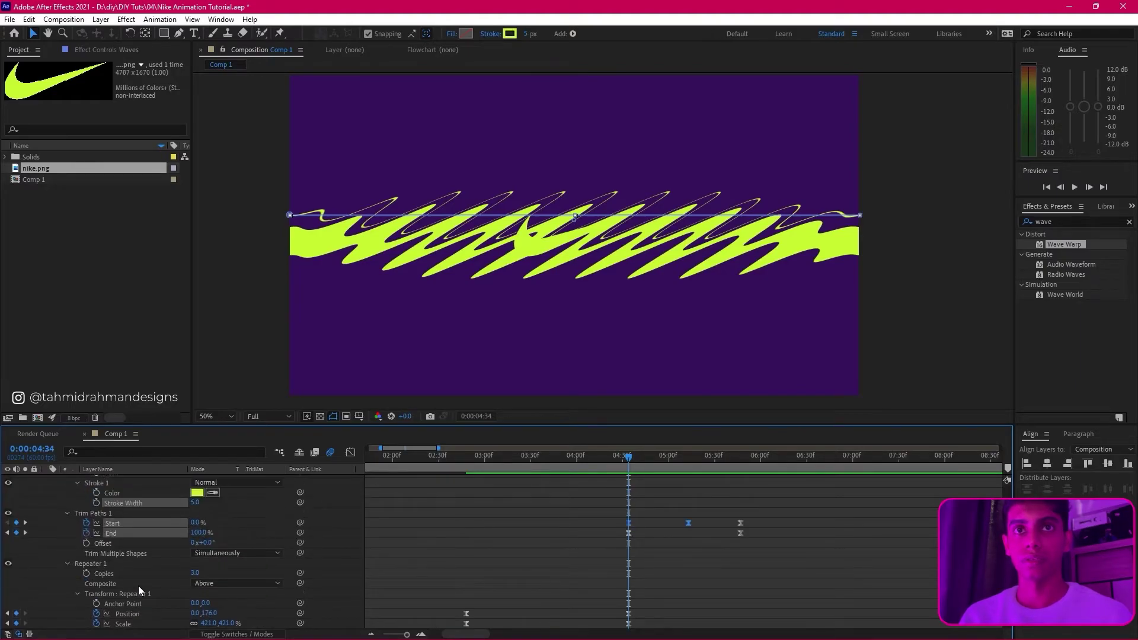
Step: Enable keyframing for the Wave Warp's Wave Width at 0:00:04:34 on the Waves layer
click(92, 49)
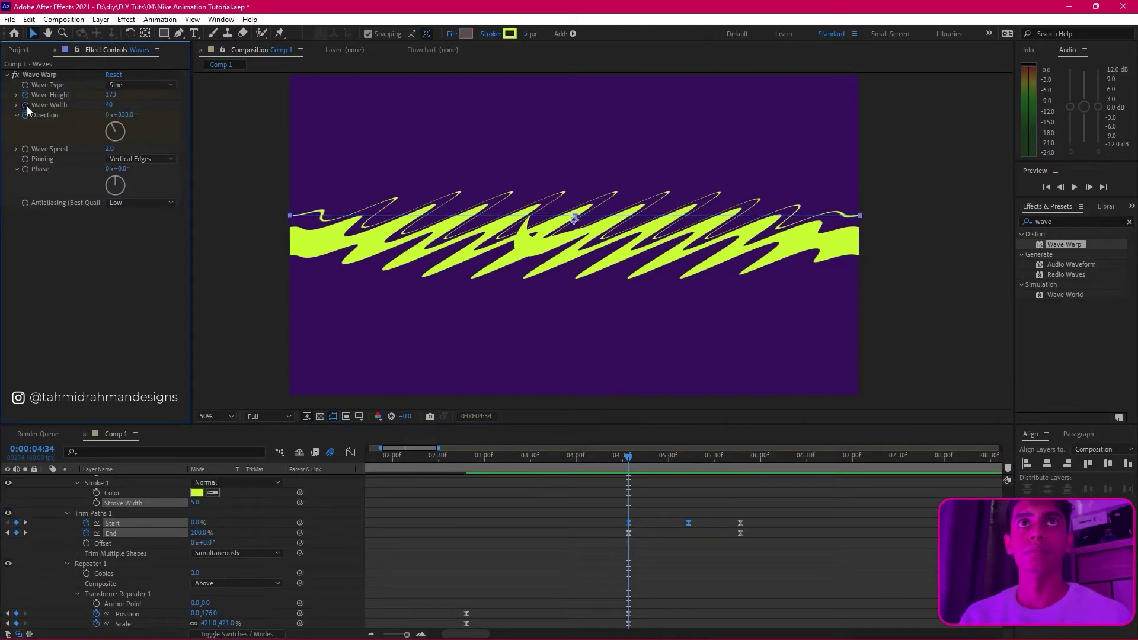
click(39, 75)
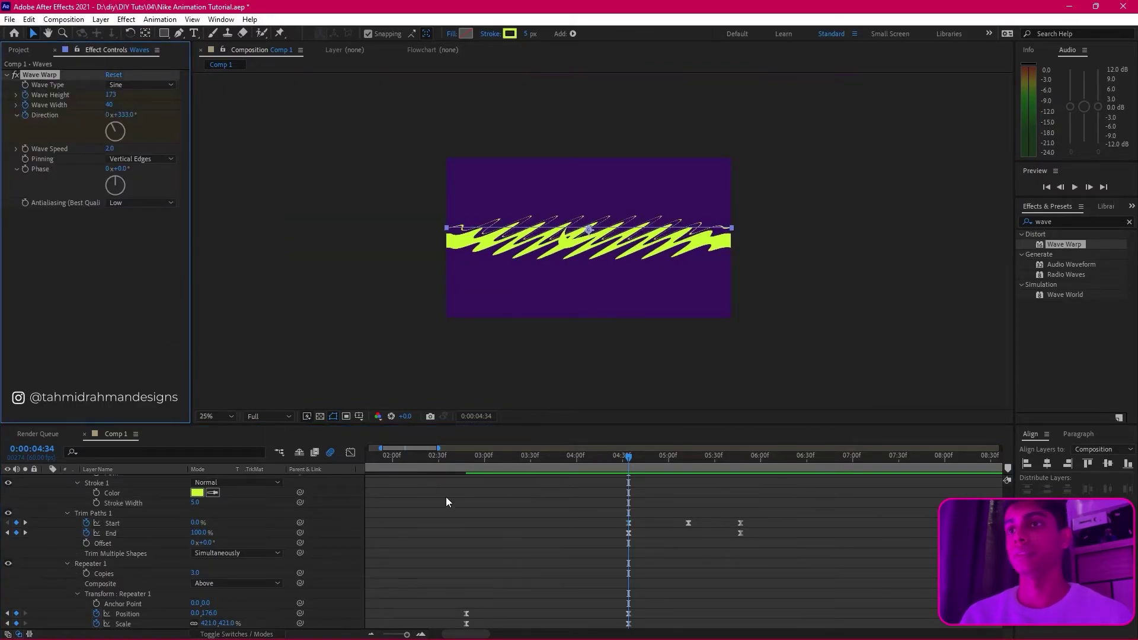
scroll(652, 603, down, 1)
scroll(651, 603, down, 2)
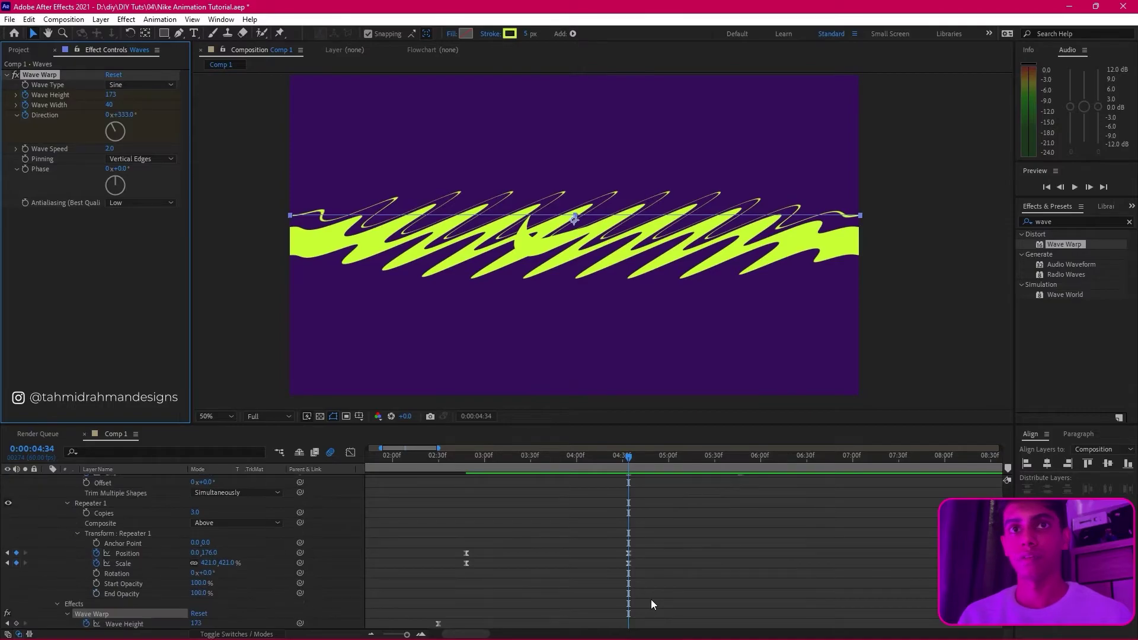
Step: Add a Wave Width keyframe of 124 at 0:00:05:13 to the Wave Warp effect on the Waves layer
scroll(401, 554, down, 1)
click(25, 104)
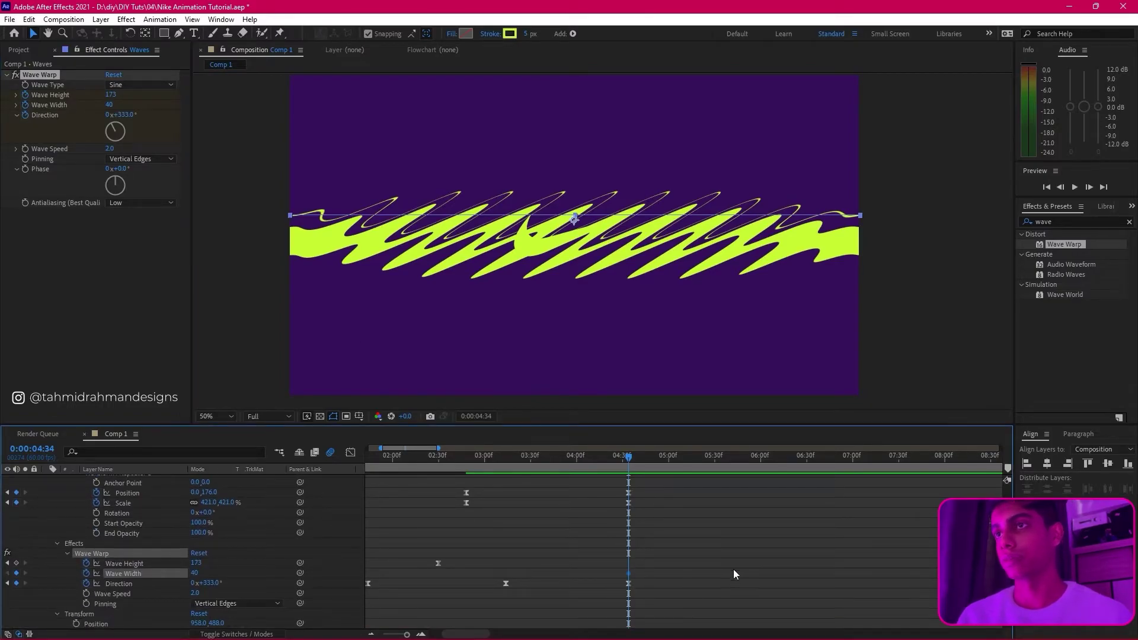
scroll(734, 569, up, 3)
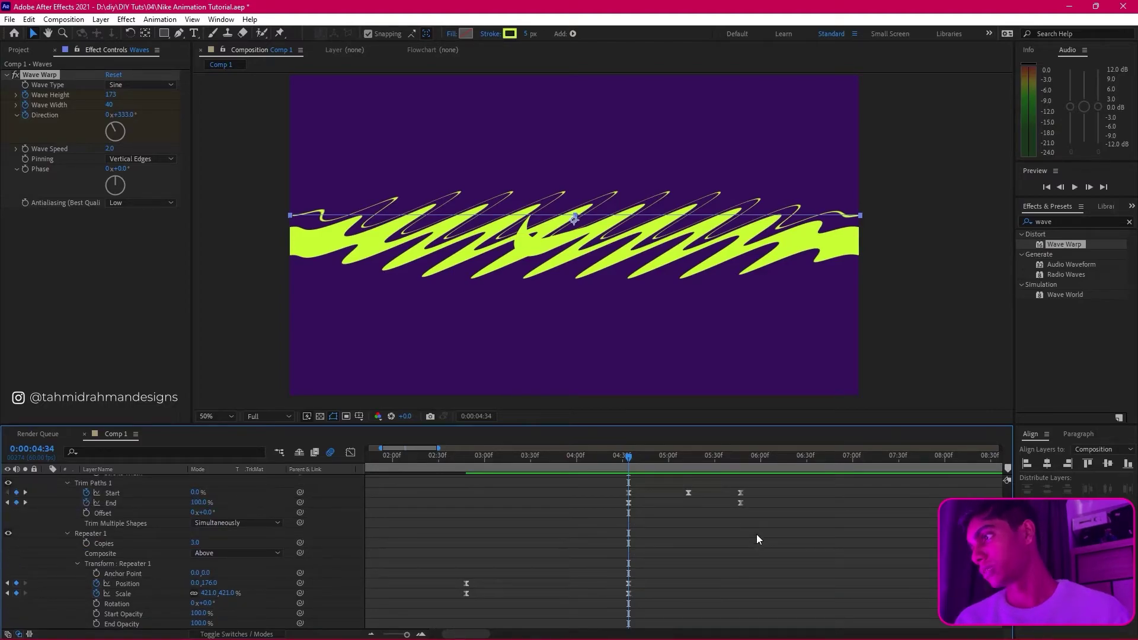
drag(748, 467, 688, 466)
scroll(673, 541, down, 2)
scroll(564, 550, down, 1)
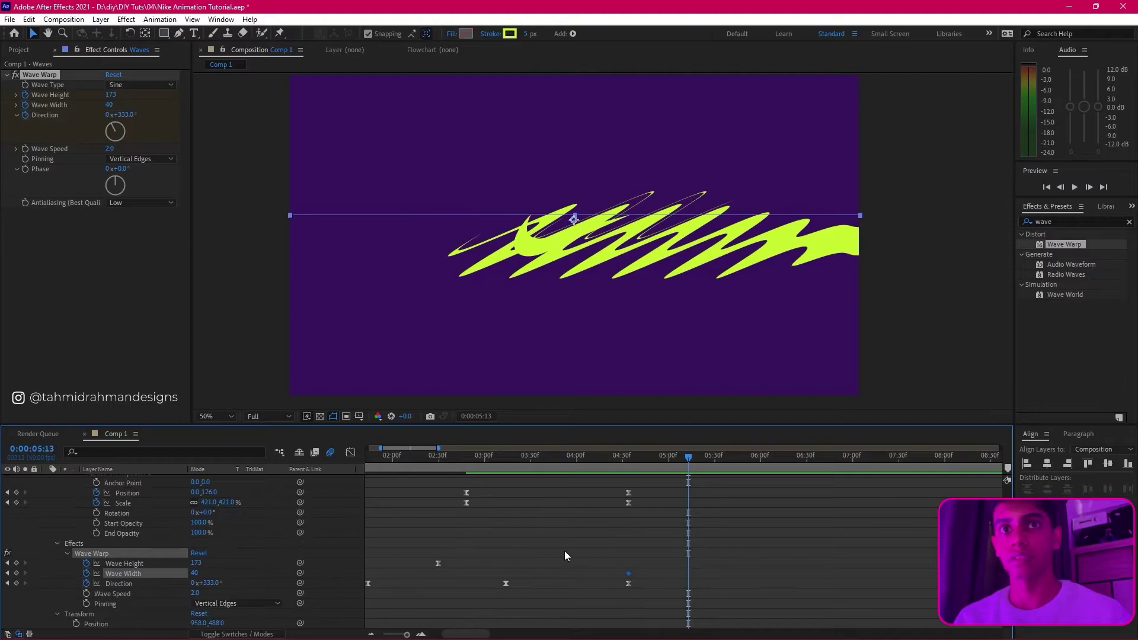
click(196, 573)
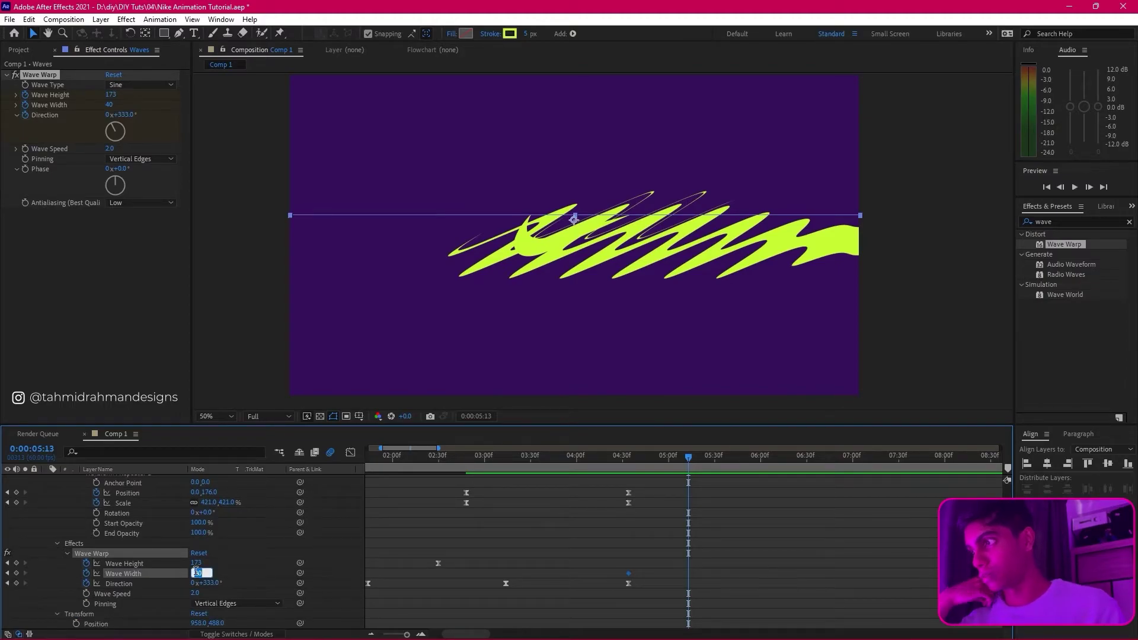
text(124)
key(Return)
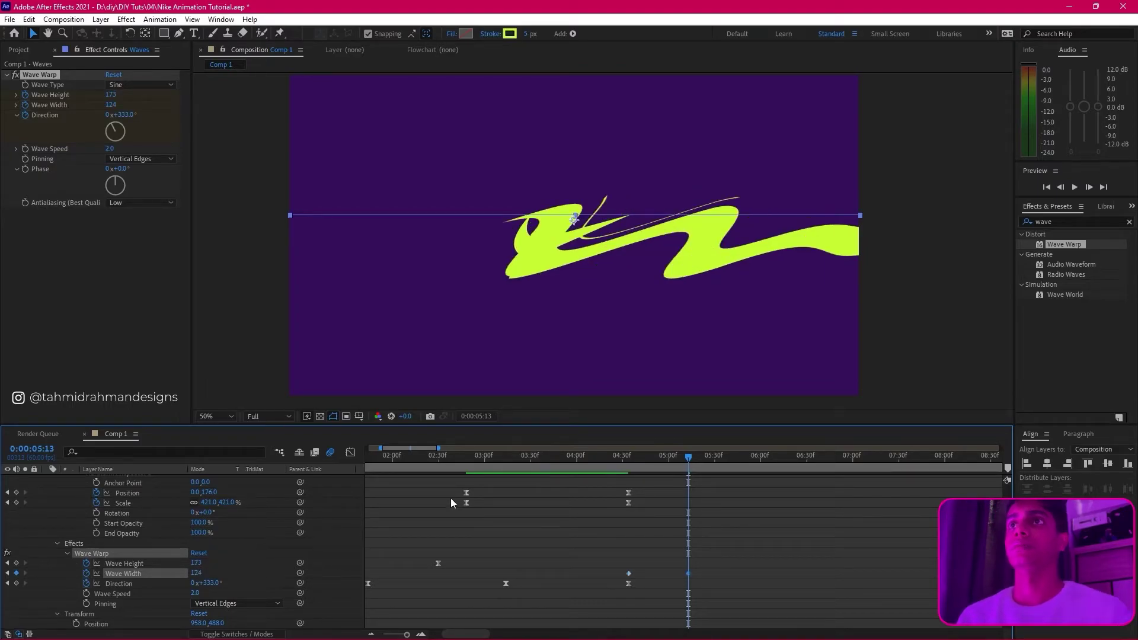
Step: Move the final Trim Paths Start and End keyframes of the Waves layer earlier, to 0:00:05:28
mouse_move(694, 459)
mouse_down()
mouse_move(758, 461)
mouse_move(691, 478)
mouse_move(811, 471)
mouse_move(706, 484)
mouse_up()
scroll(764, 550, up, 5)
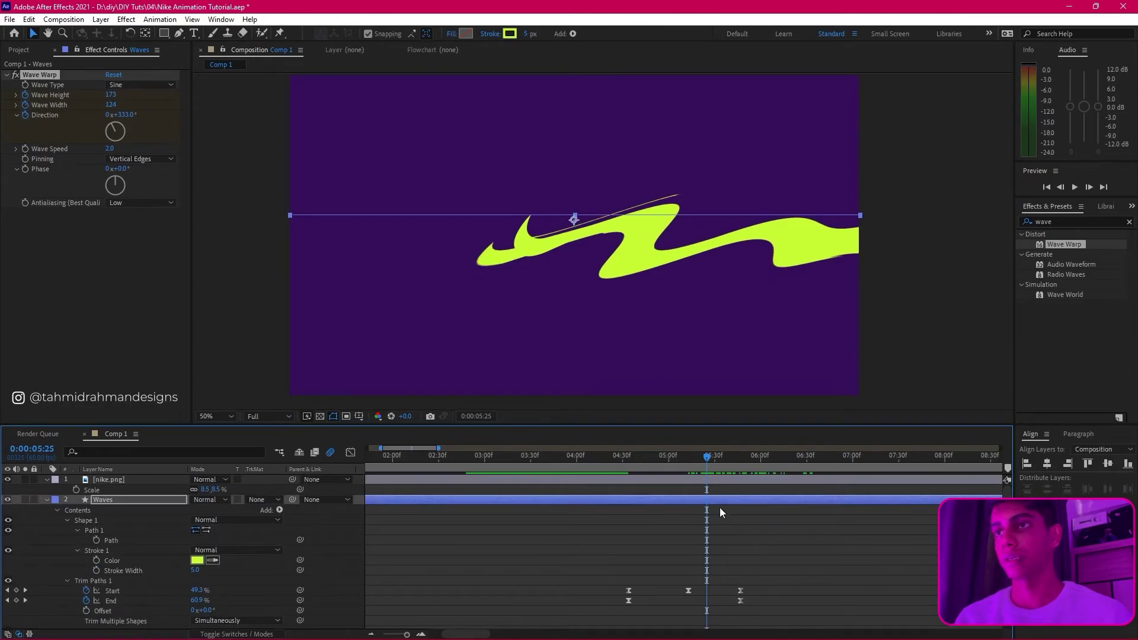
scroll(719, 507, down, 6)
click(682, 468)
mouse_move(683, 468)
mouse_down()
mouse_move(751, 472)
mouse_move(689, 461)
mouse_up()
scroll(739, 498, up, 5)
drag(765, 527, 699, 553)
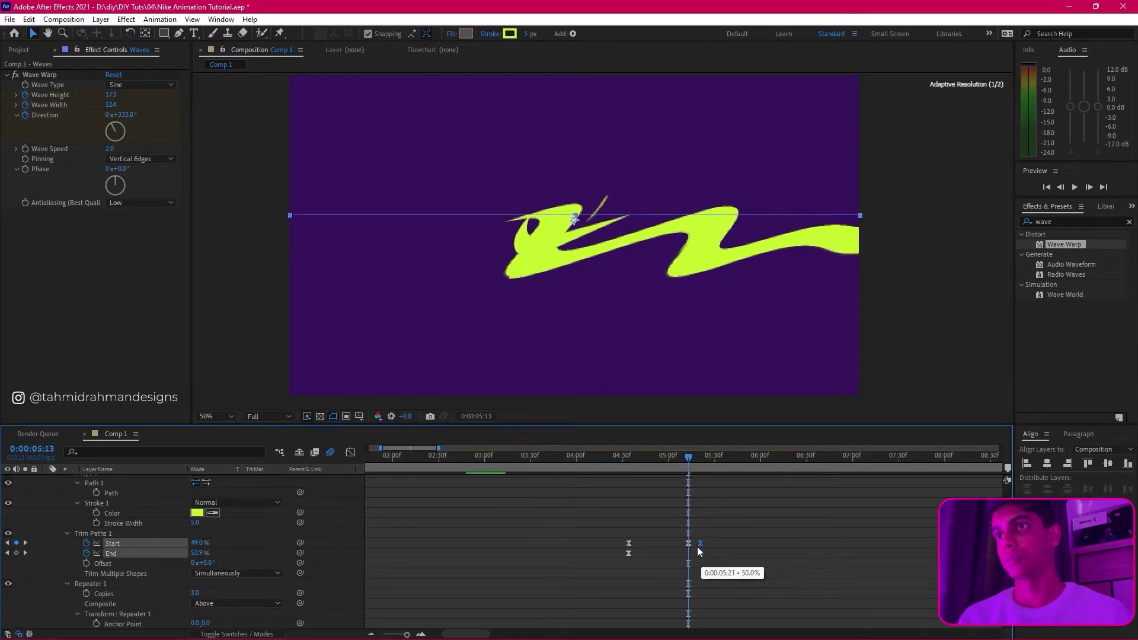
mouse_move(688, 458)
mouse_down()
mouse_move(703, 461)
mouse_move(695, 467)
mouse_up()
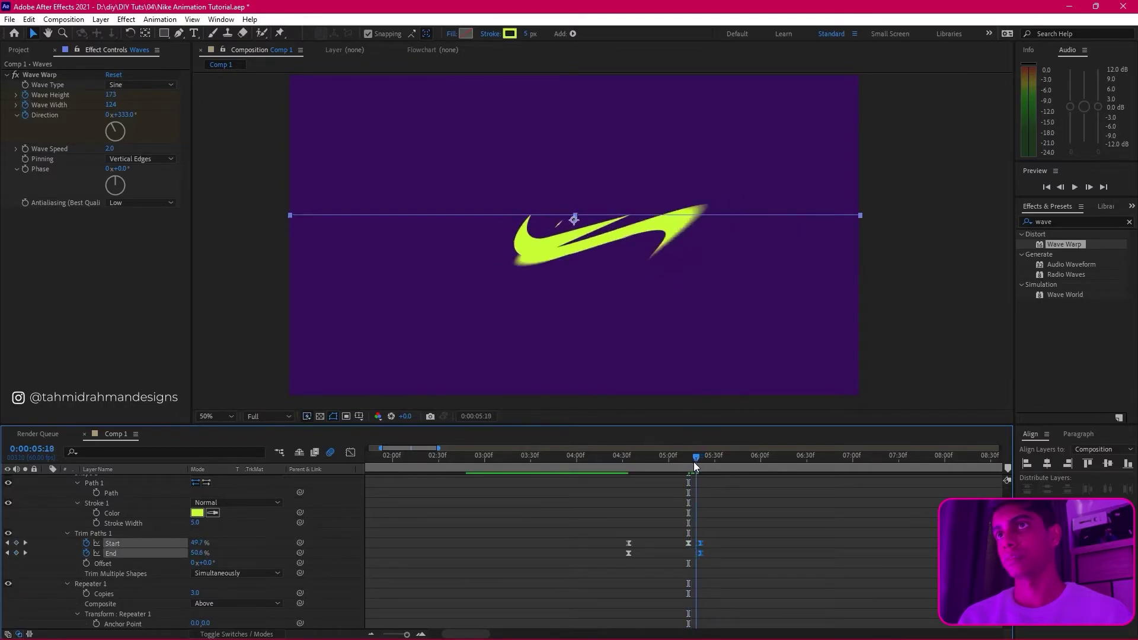
drag(702, 539, 712, 538)
Step: Preview the closing animation from 0:00:04:13 and review the Waves layer's keyframes
mouse_move(695, 465)
mouse_down()
mouse_move(723, 459)
mouse_move(598, 464)
mouse_up()
key(space)
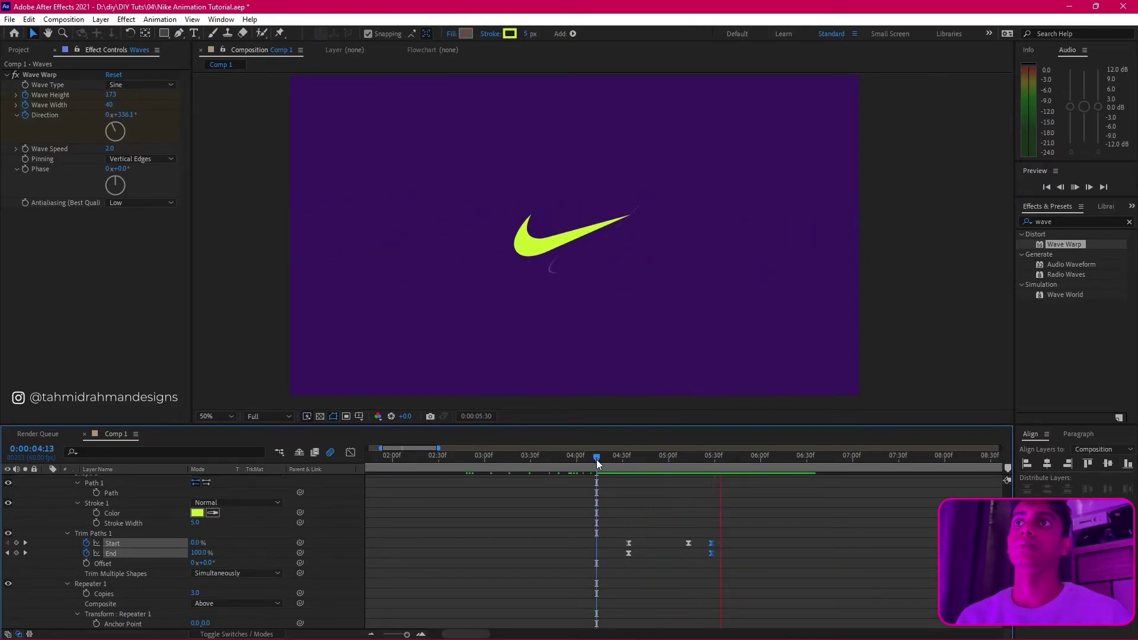
key(space)
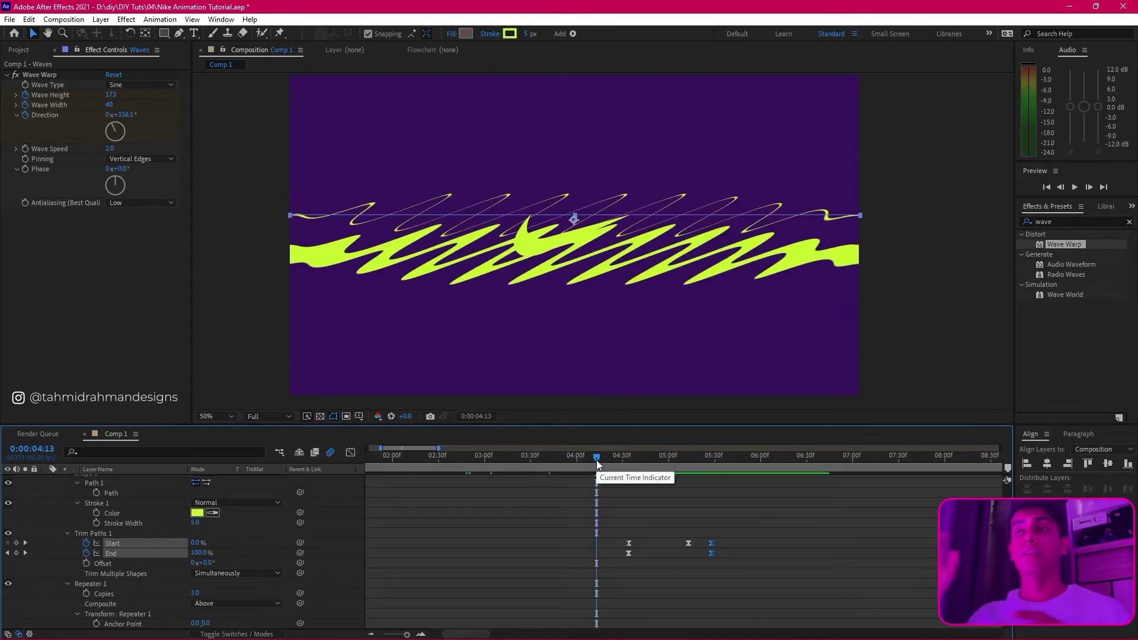
scroll(610, 524, up, 1)
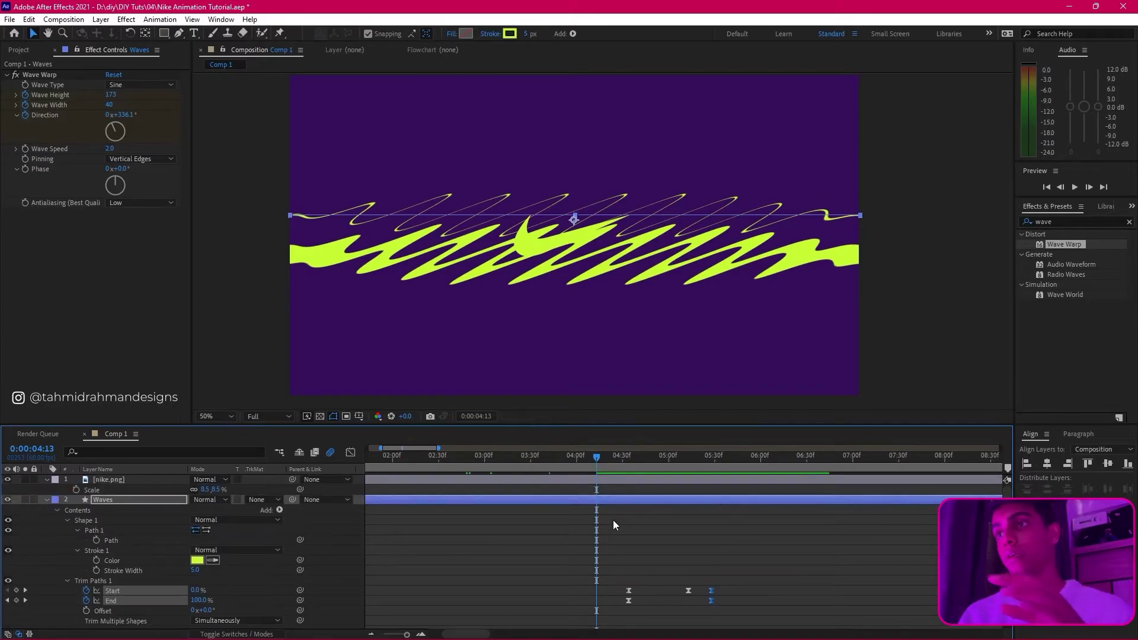
scroll(612, 520, down, 2)
scroll(612, 514, down, 3)
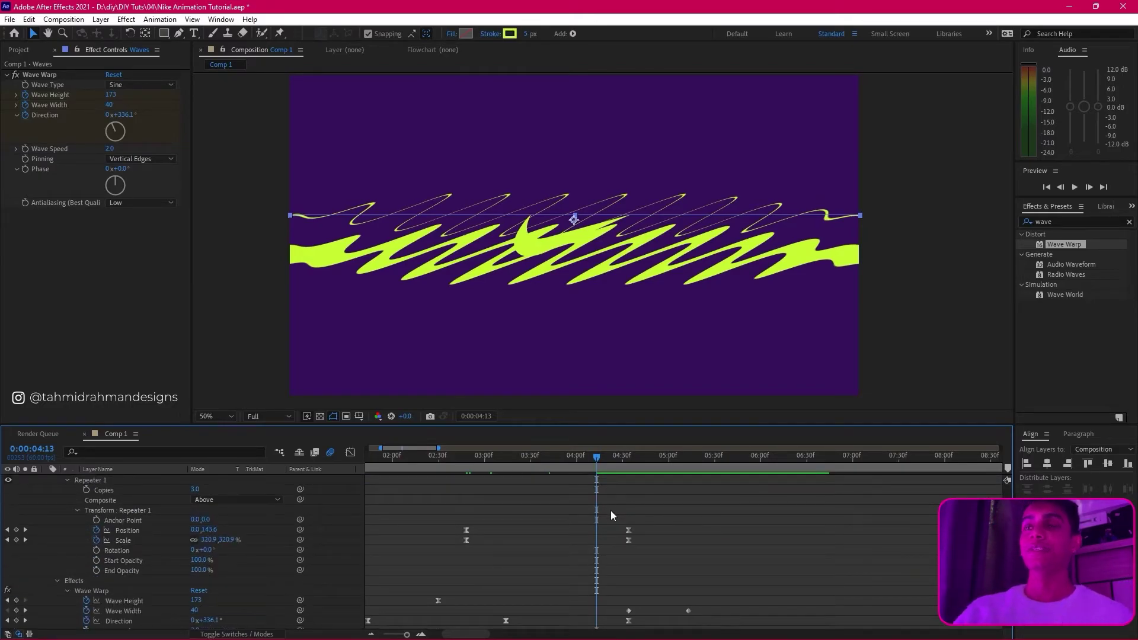
scroll(612, 510, up, 5)
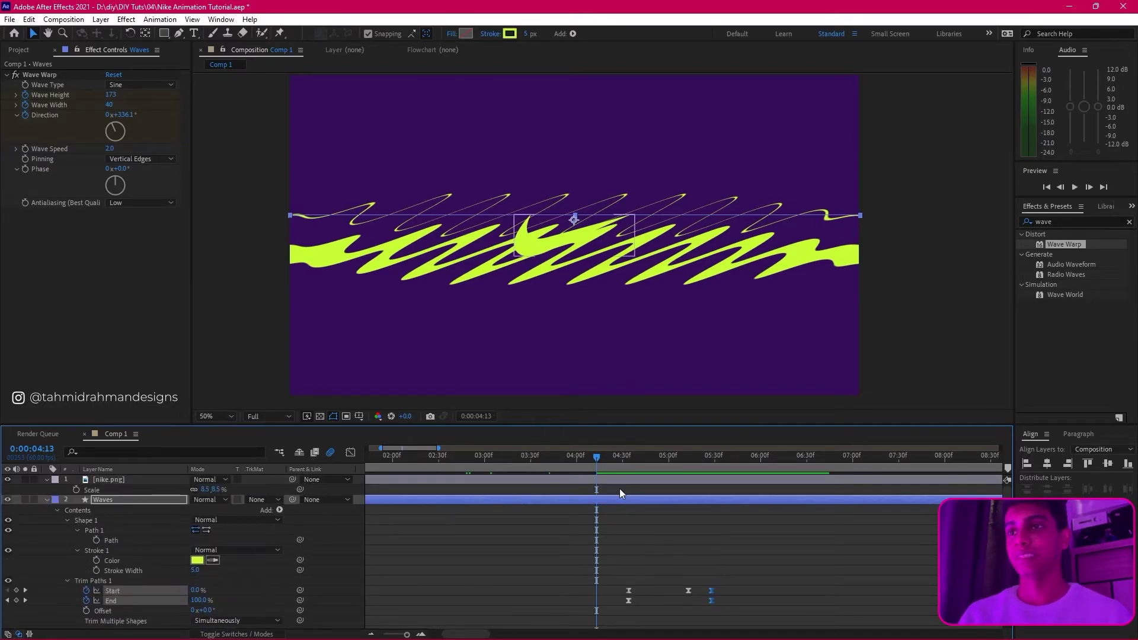
Step: Place the Waves layer above nike.png and duplicate it, with the copy between Waves and nike.png
click(627, 463)
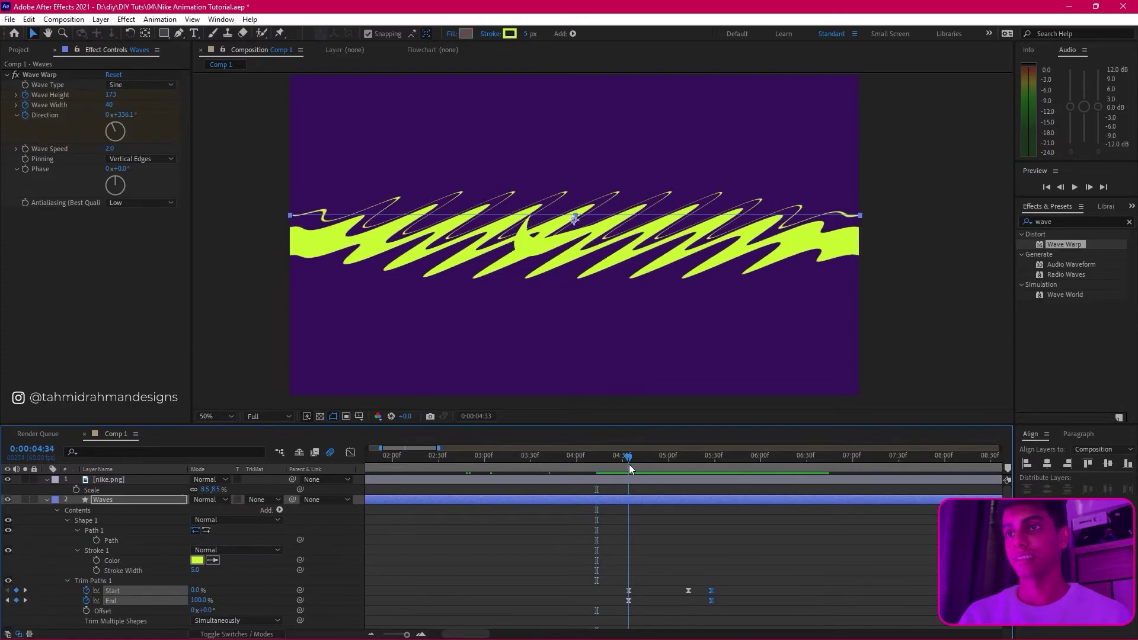
click(46, 500)
drag(129, 481, 125, 504)
click(125, 477)
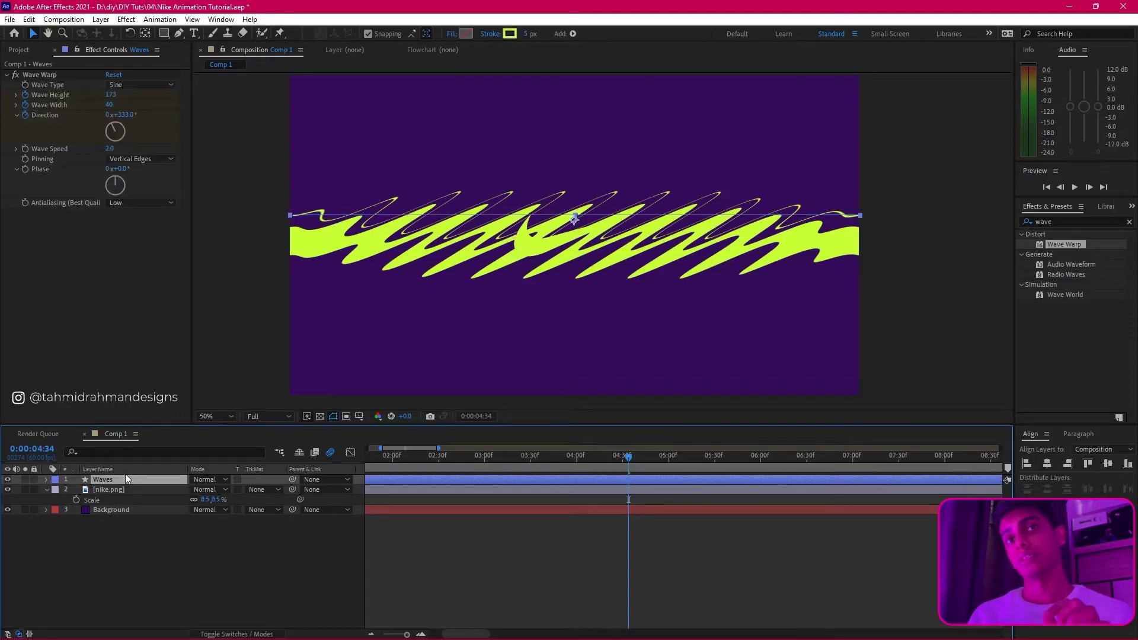
key(ctrl+d)
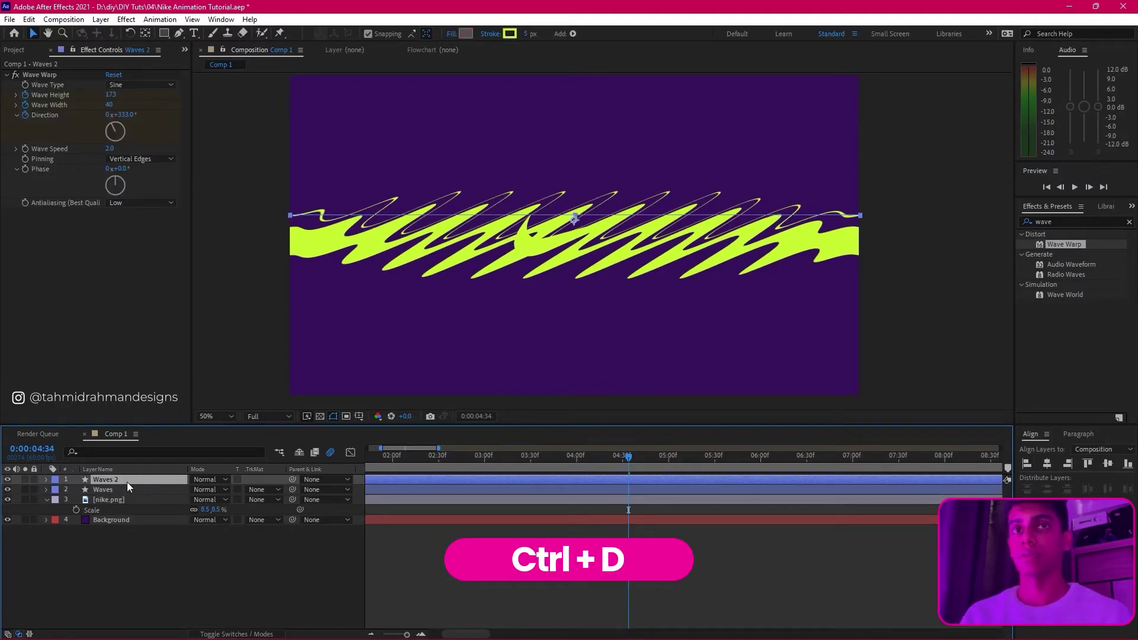
drag(124, 485, 123, 500)
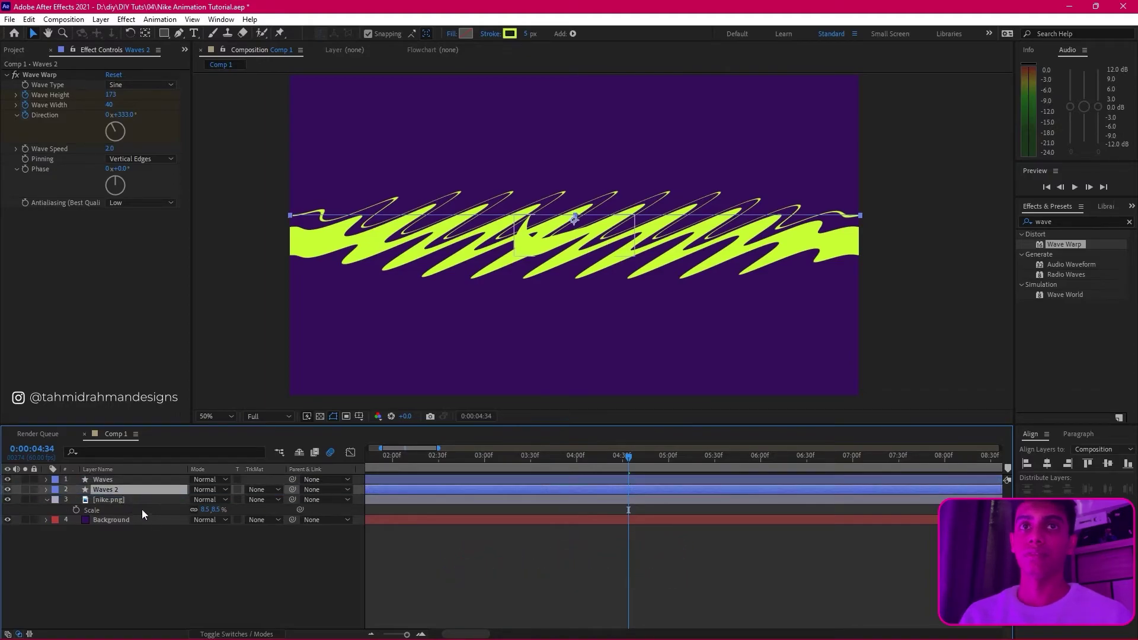
Step: Set the nike.png layer's track matte to Alpha Matte "Waves 2" and hide the Waves layer to check the masked logo
click(134, 497)
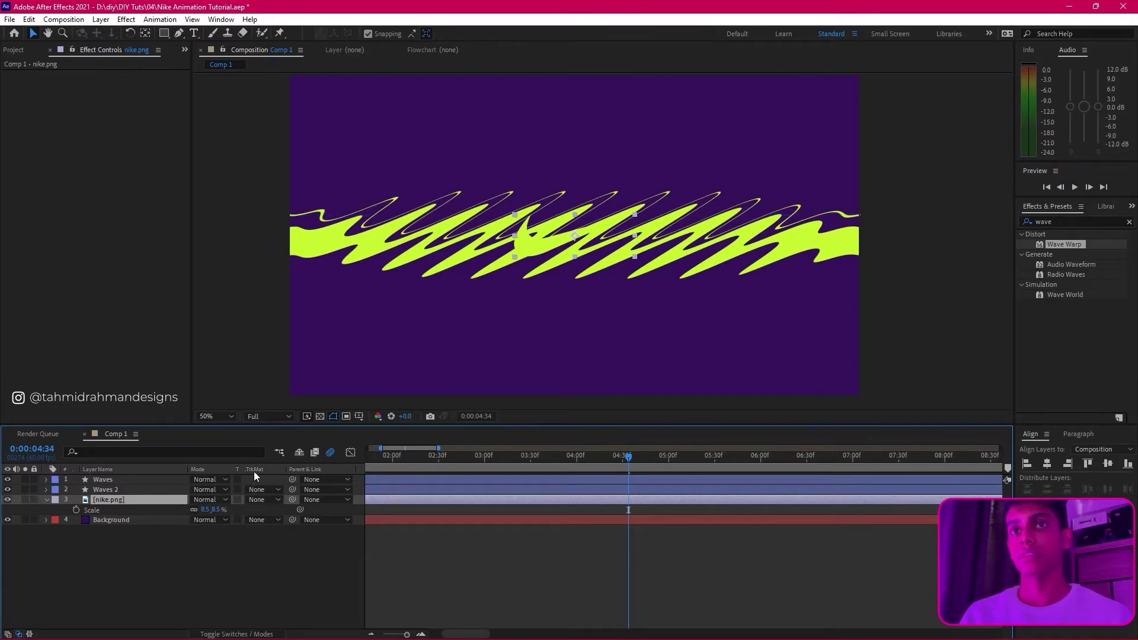
click(256, 499)
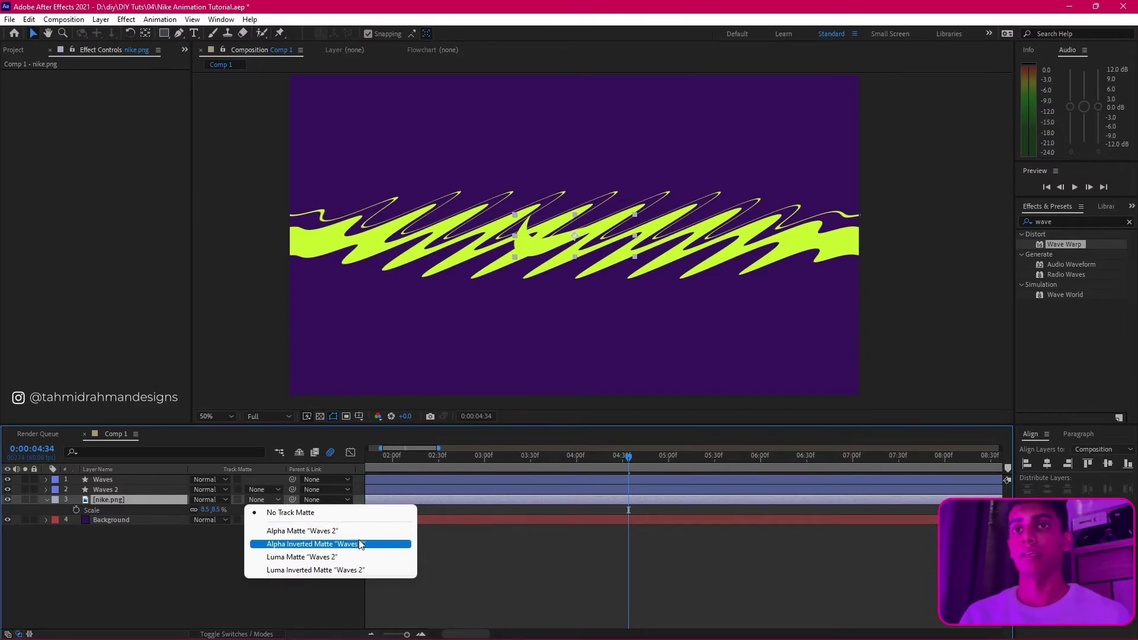
click(335, 532)
click(140, 490)
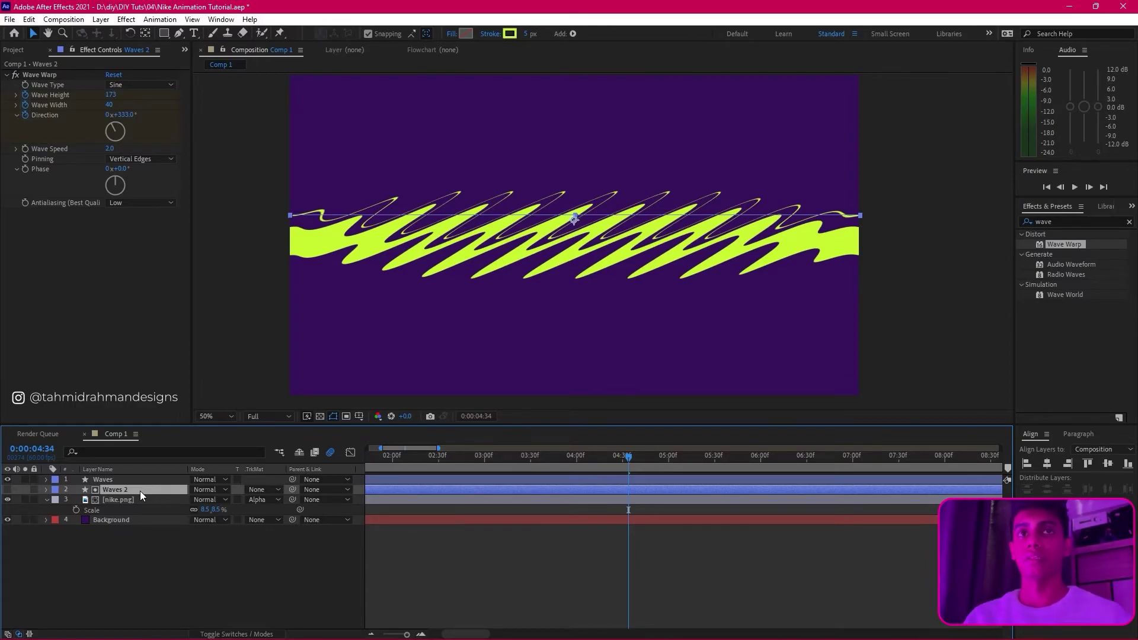
click(7, 478)
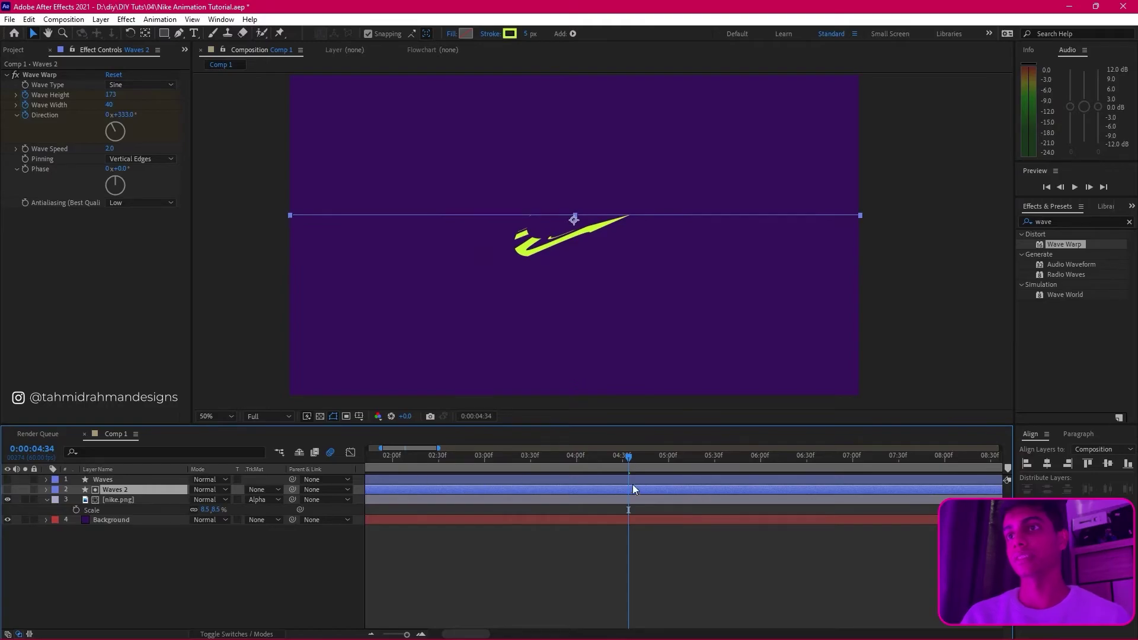
drag(628, 457, 592, 461)
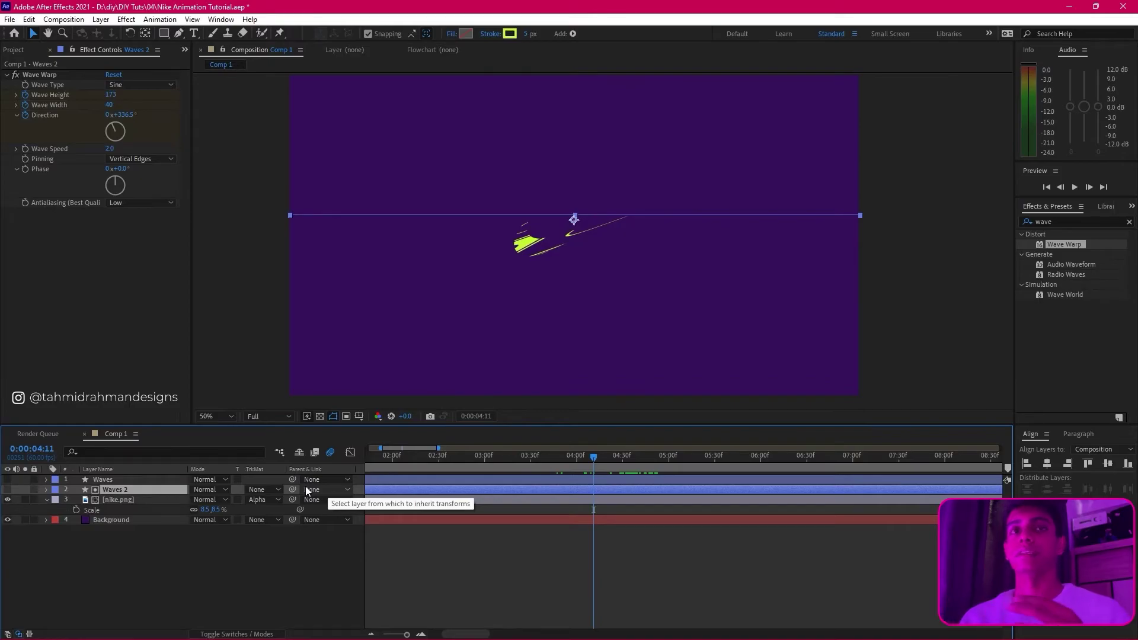
Step: Reveal the keyframed properties of both the Waves and Waves 2 layers
click(45, 491)
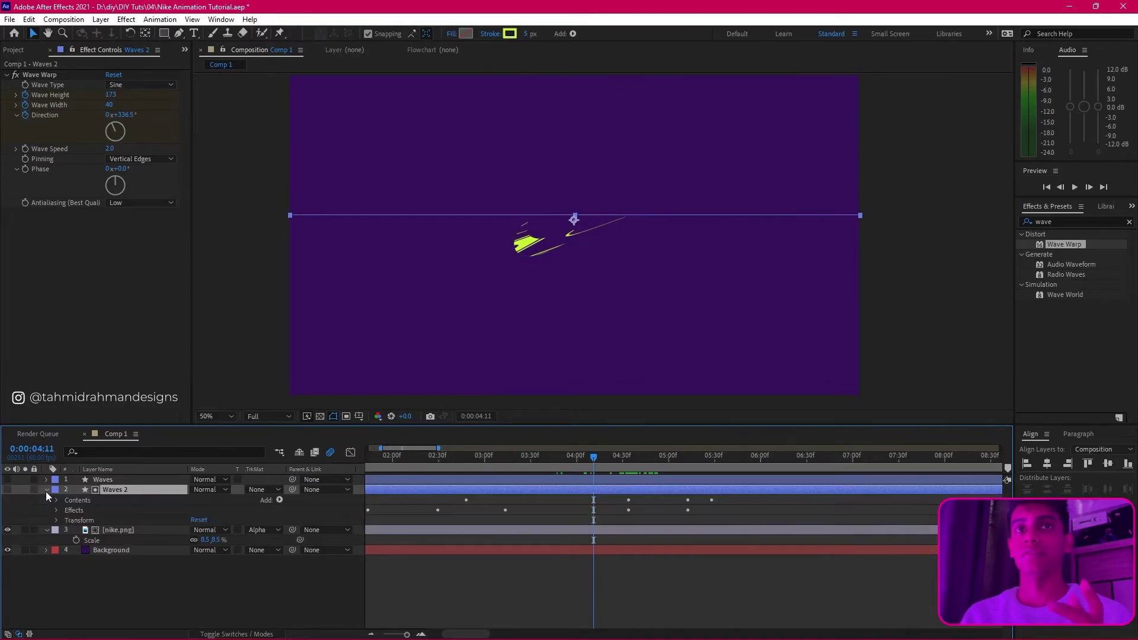
click(45, 489)
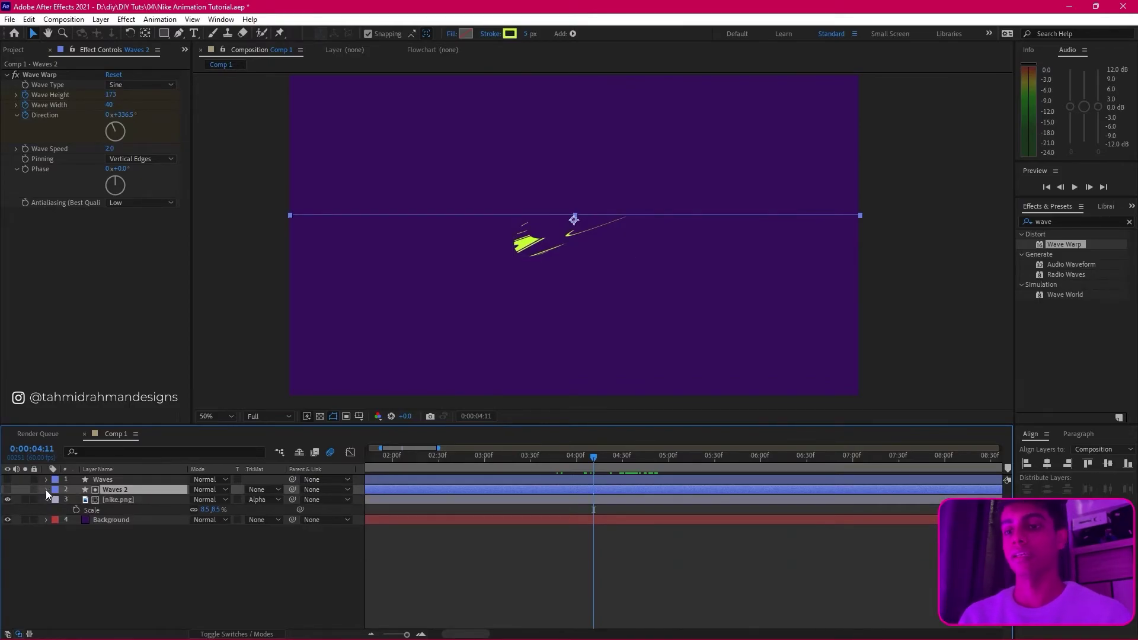
ctrl+click(127, 481)
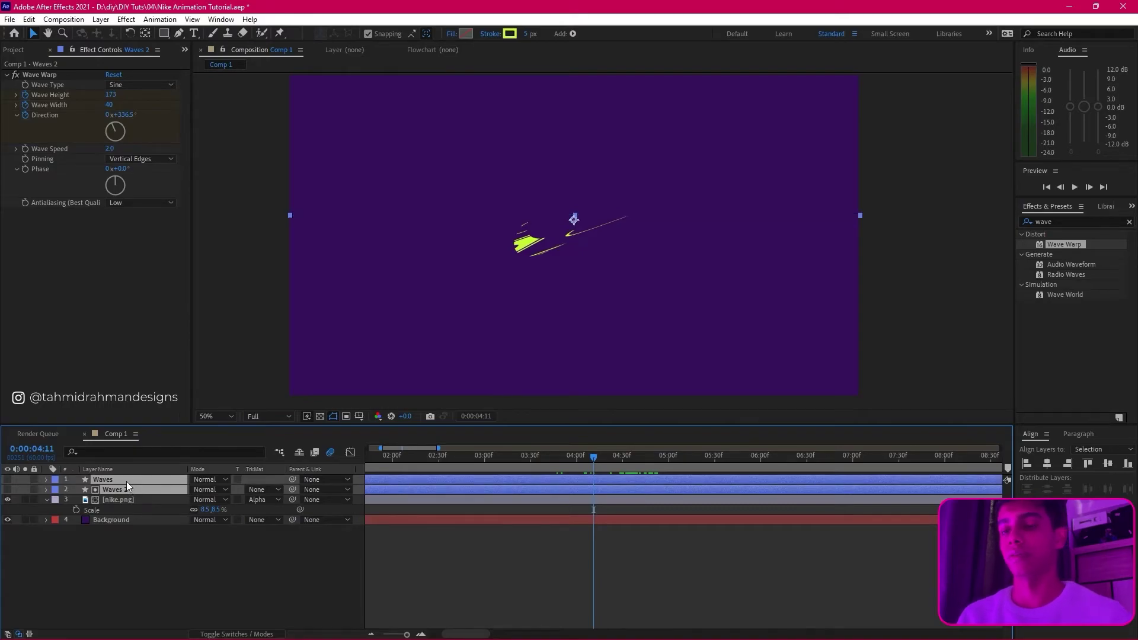
key(u)
scroll(586, 565, down, 3)
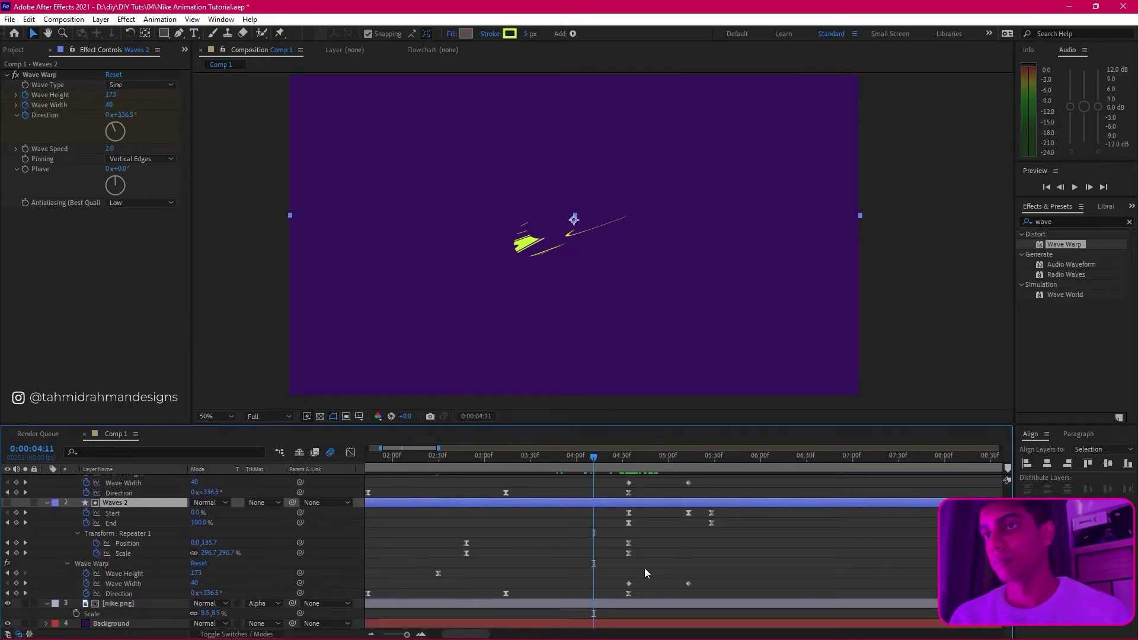
scroll(719, 574, up, 3)
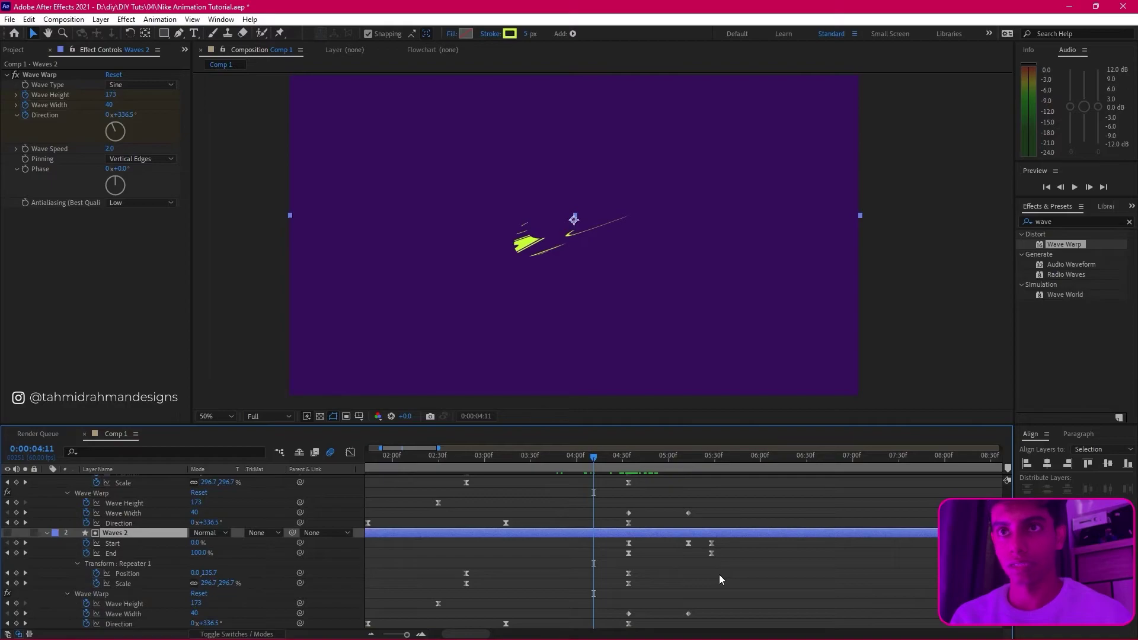
Step: Apply Easy Ease to the Wave Width keyframes of both the Waves and Waves 2 layers
drag(708, 504, 628, 516)
right_click(628, 513)
mouse_move(711, 505)
click(830, 544)
scroll(758, 551, down, 3)
drag(716, 575, 627, 583)
right_click(627, 583)
mouse_move(711, 572)
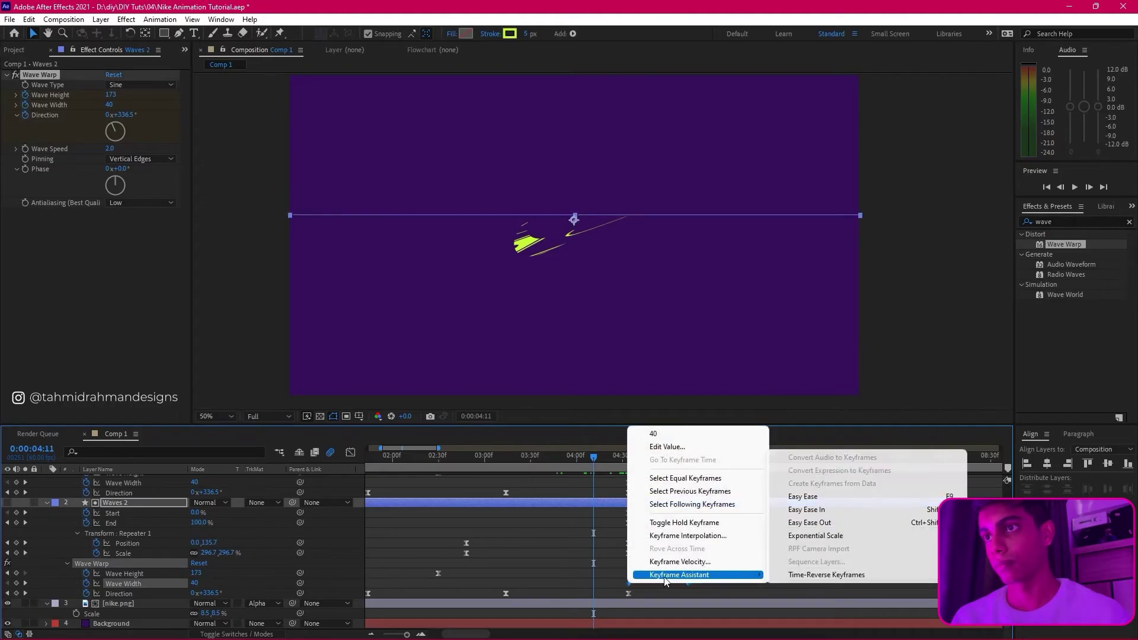
click(806, 497)
click(763, 564)
Step: Add a Wave Height keyframe at 0:00:05:13 to the Wave Warp effect on the Waves 2 layer
mouse_move(610, 453)
mouse_down()
mouse_move(678, 481)
mouse_move(628, 488)
mouse_up()
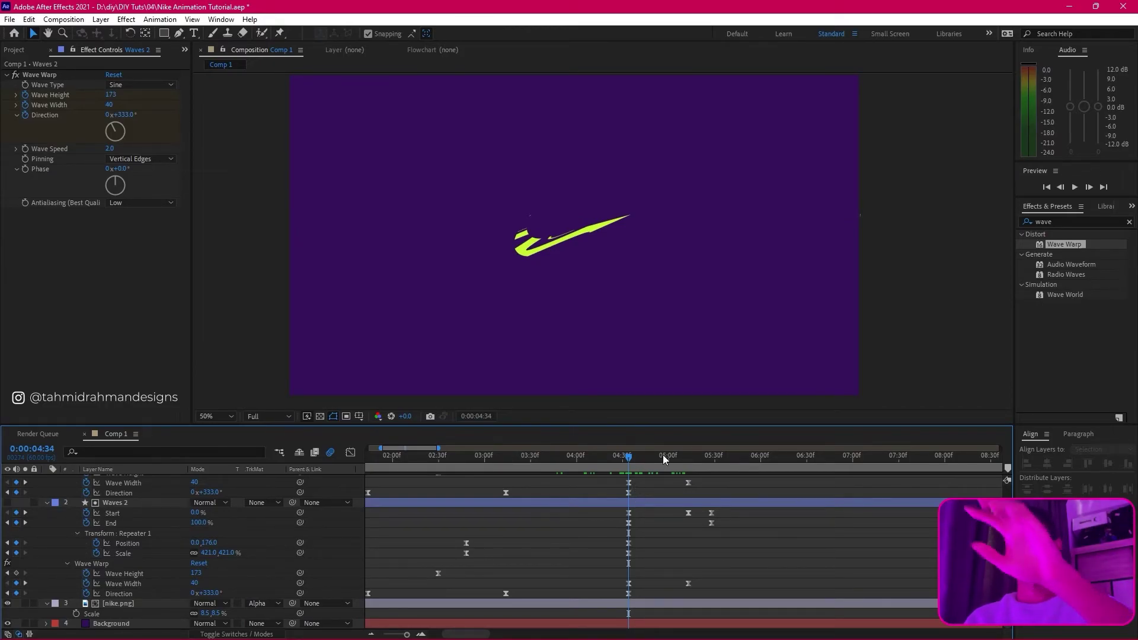
mouse_move(652, 454)
mouse_down()
mouse_move(702, 454)
mouse_move(666, 465)
mouse_up()
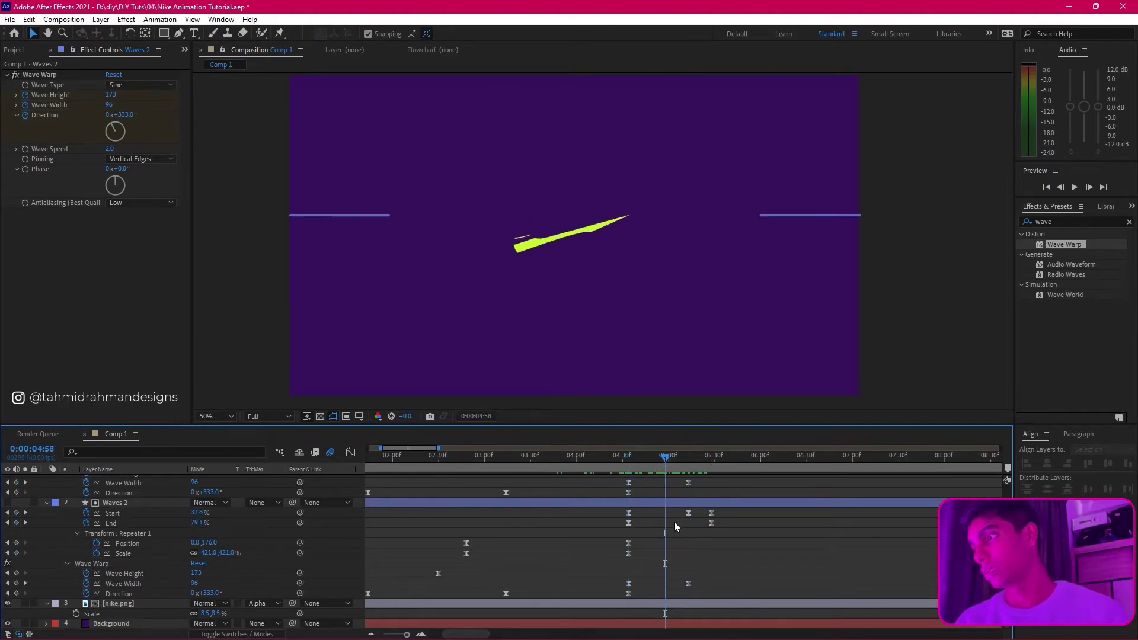
drag(659, 458, 688, 468)
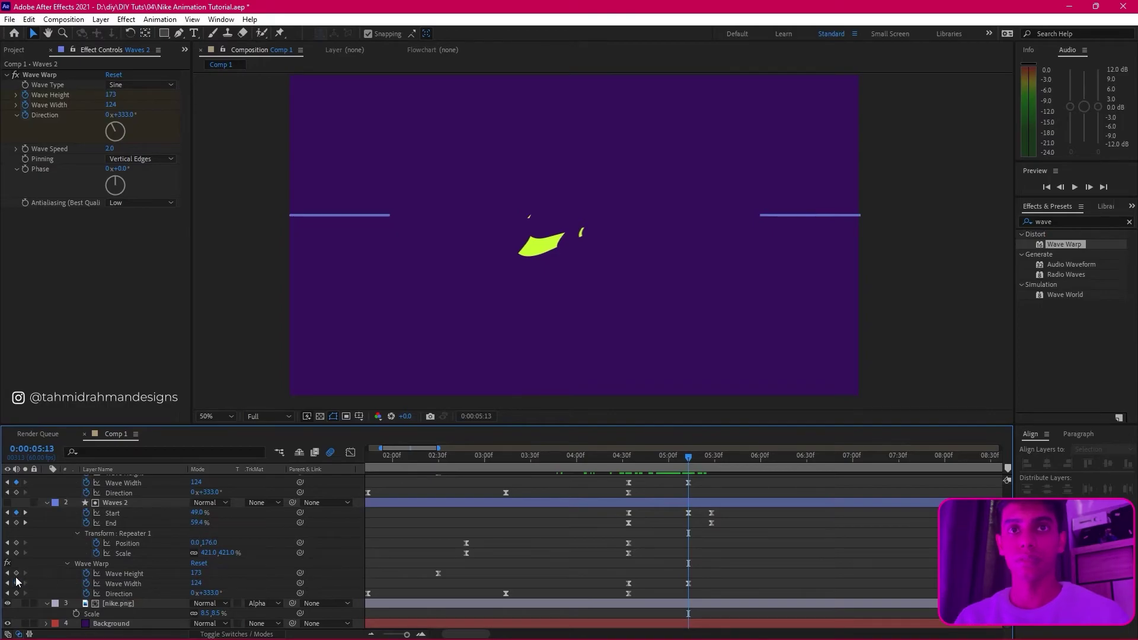
click(126, 573)
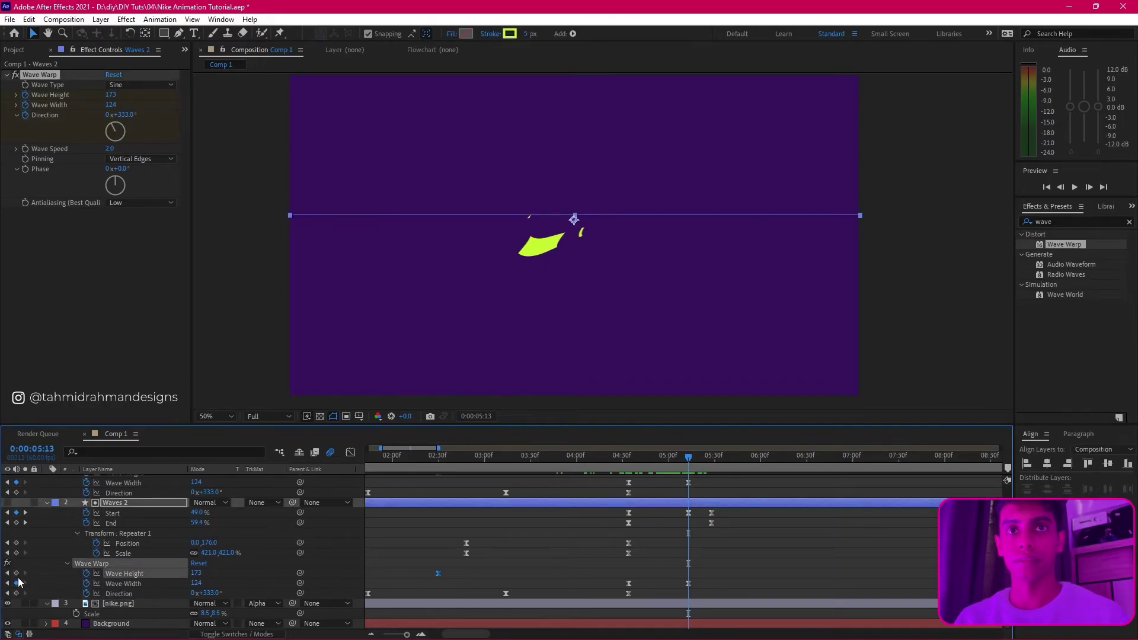
click(16, 573)
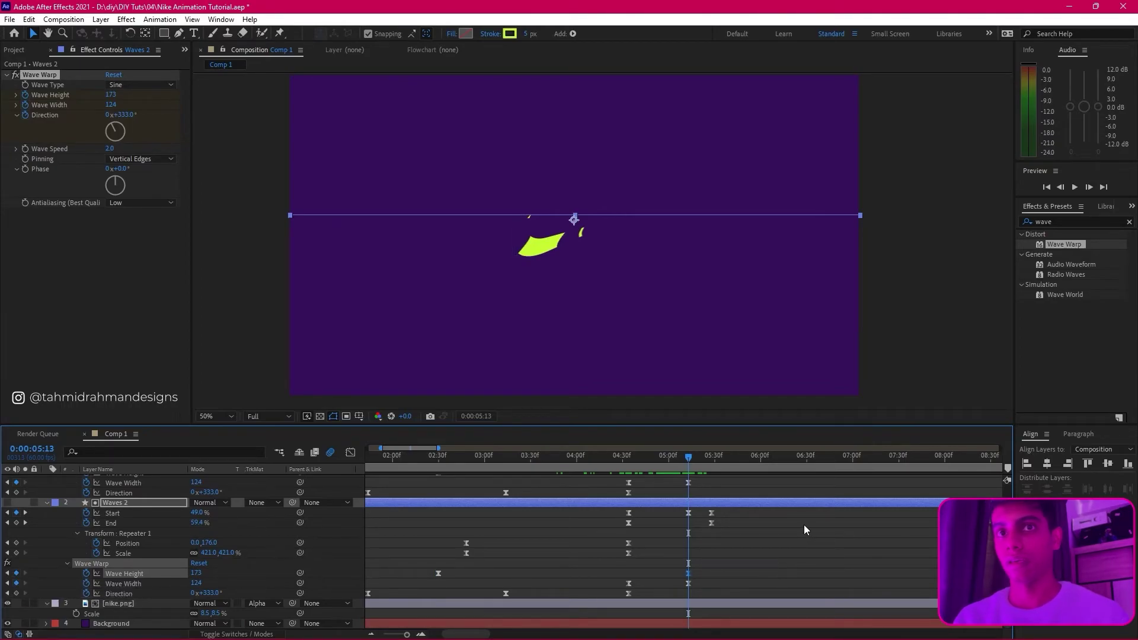
Step: Set the Wave Height of the Waves 2 layer's Wave Warp to 0 at 0:00:05:28
drag(694, 457, 715, 460)
scroll(744, 517, up, 3)
click(710, 463)
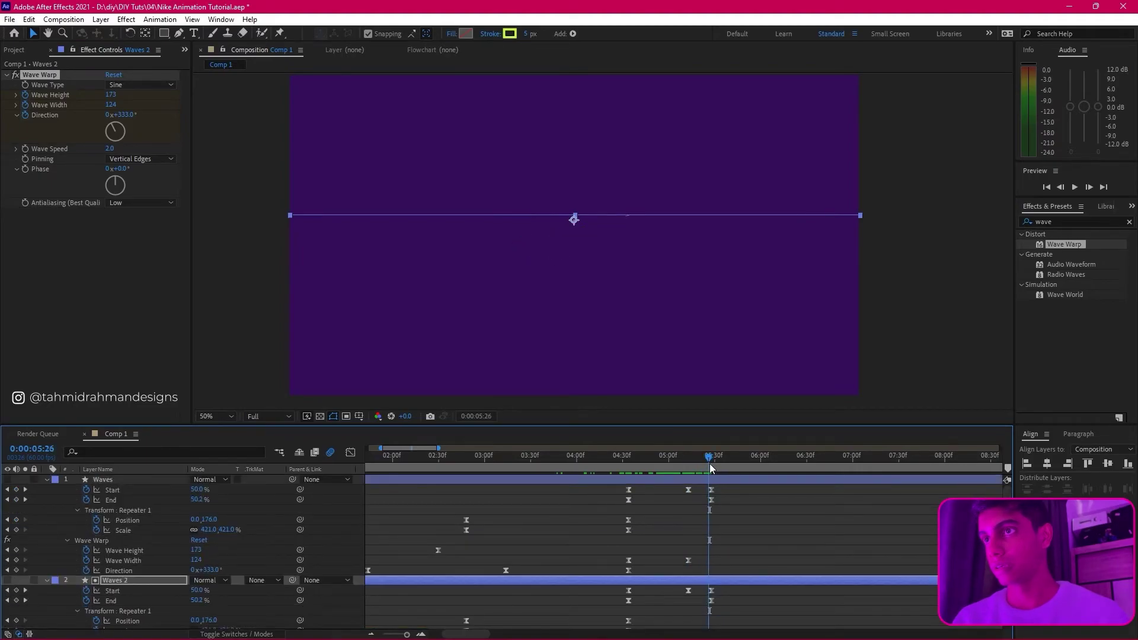
scroll(747, 513, down, 3)
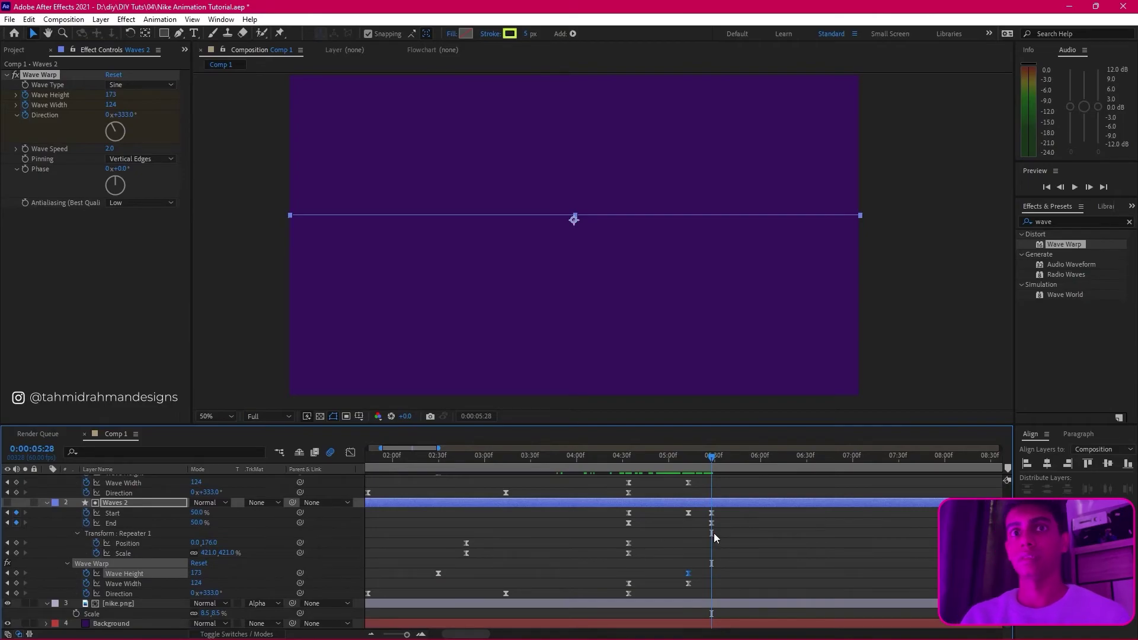
click(687, 573)
click(196, 572)
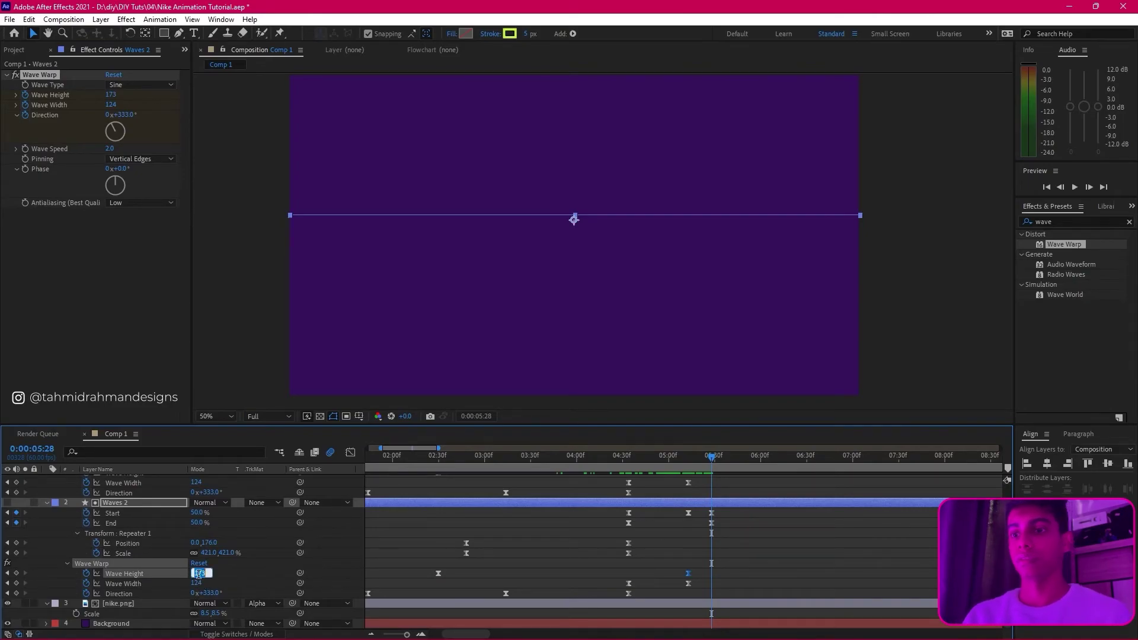
text(0)
key(Return)
click(739, 570)
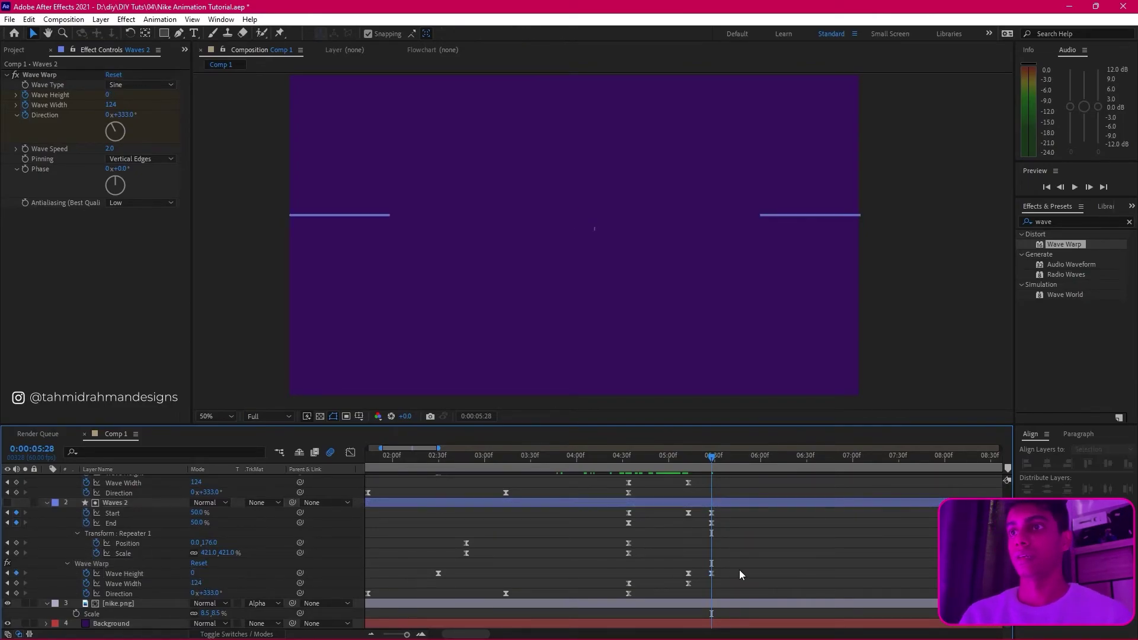
Step: Add a Scale keyframe to the Waves 2 layer at 0:00:05:13 and display all its keyframed properties
click(685, 461)
drag(687, 460, 688, 460)
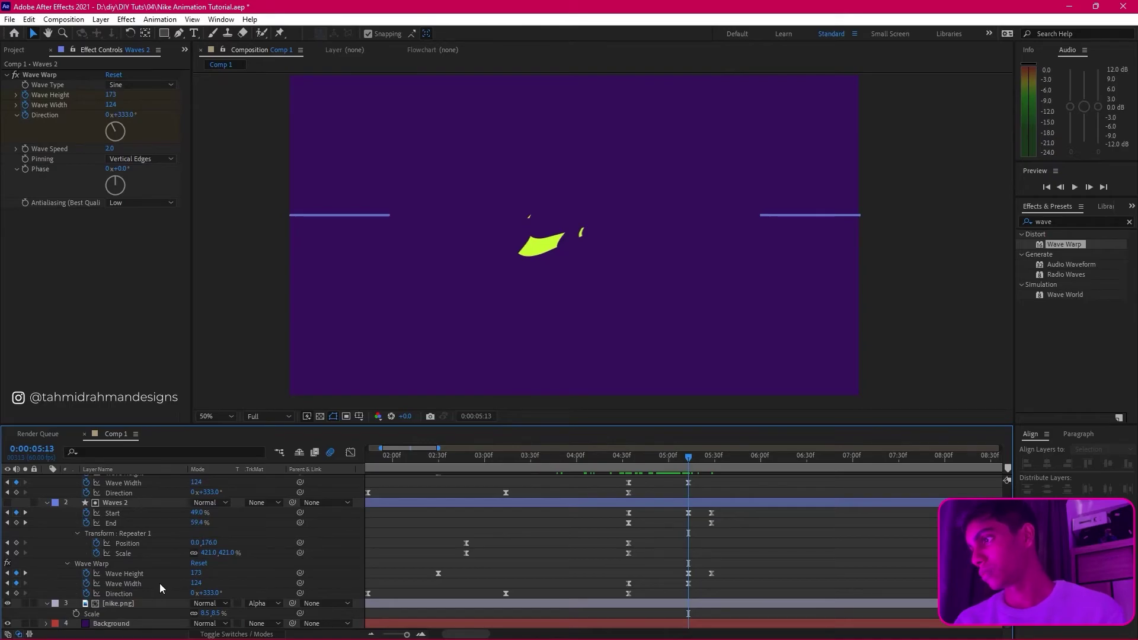
scroll(130, 587, up, 3)
scroll(134, 573, down, 3)
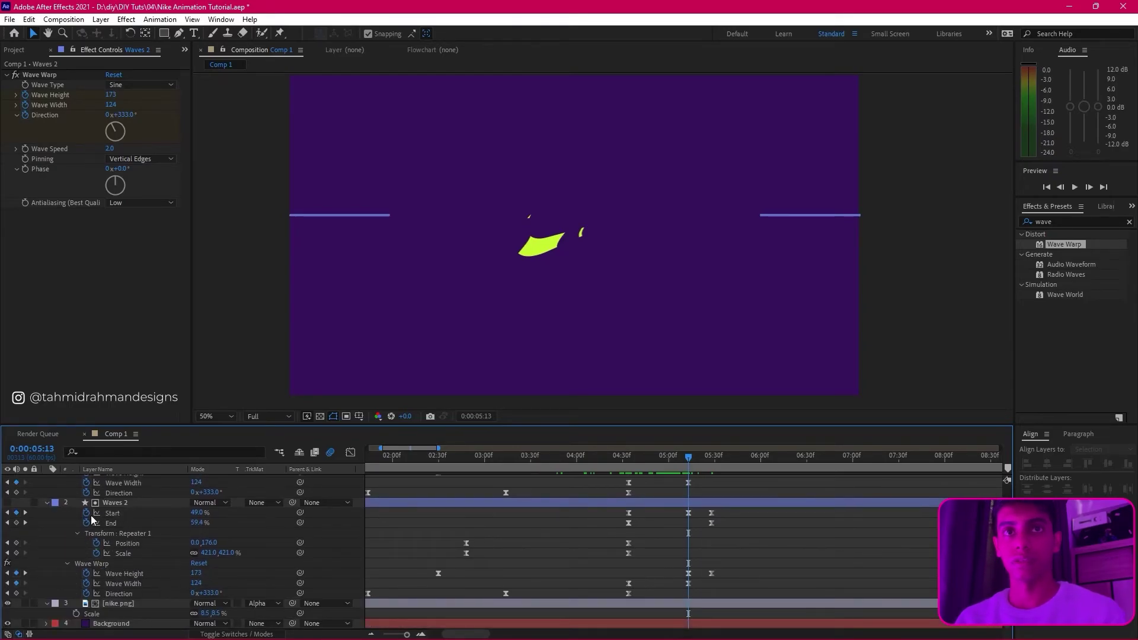
click(118, 503)
key(s)
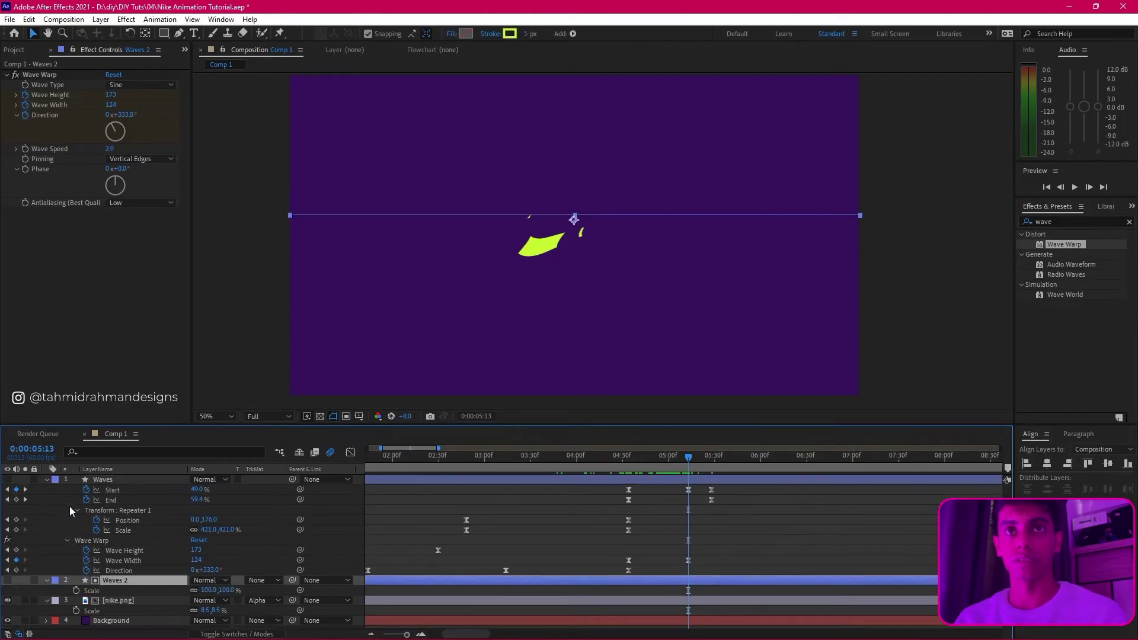
click(76, 590)
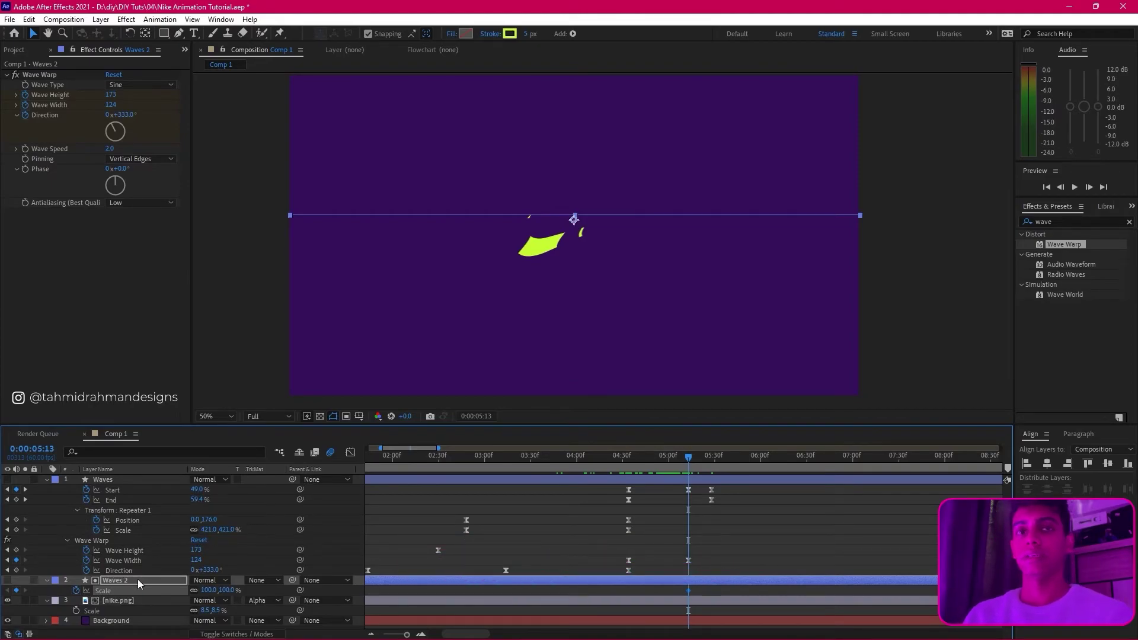
key(u)
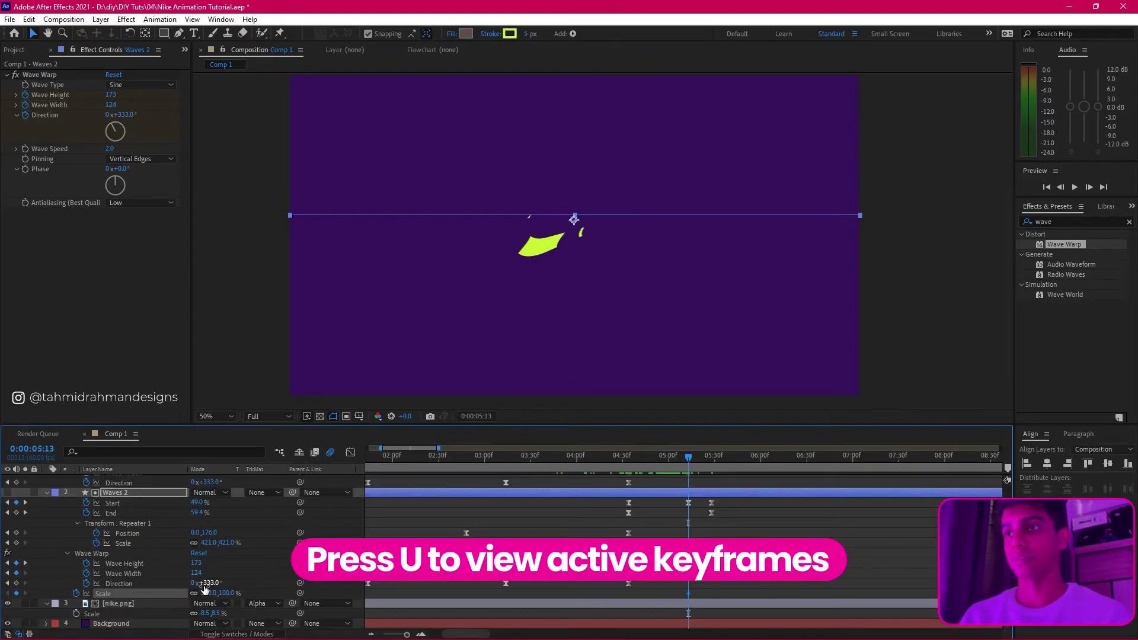
key(u)
key(u)
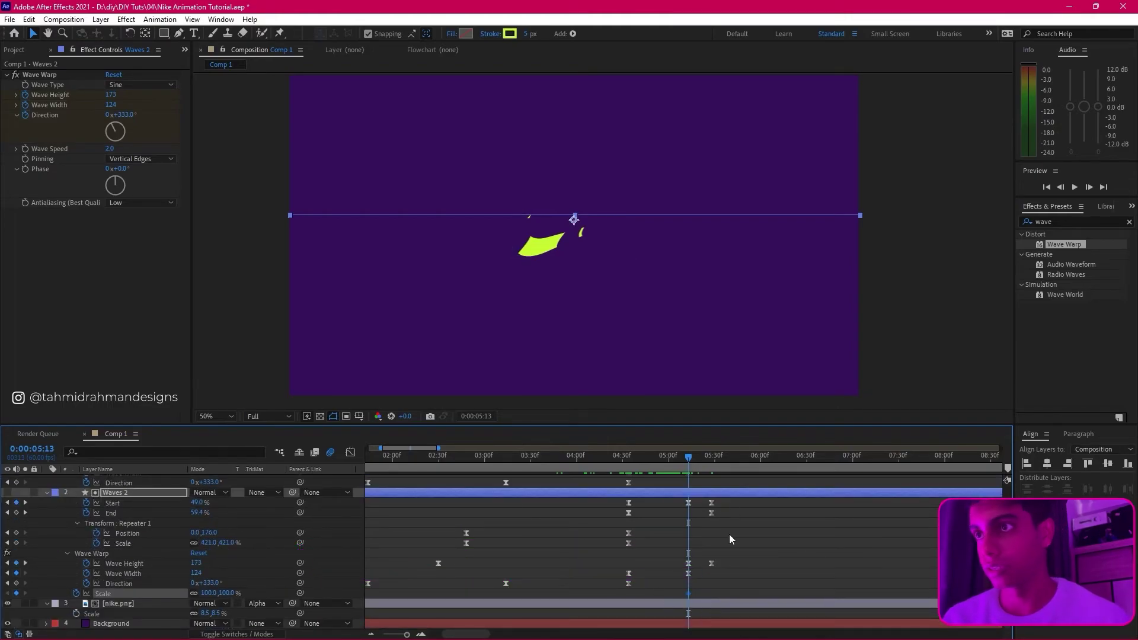
Step: Set the Waves 2 layer's Scale to 681% at 0:00:05:28 and select its two Scale keyframes
click(711, 459)
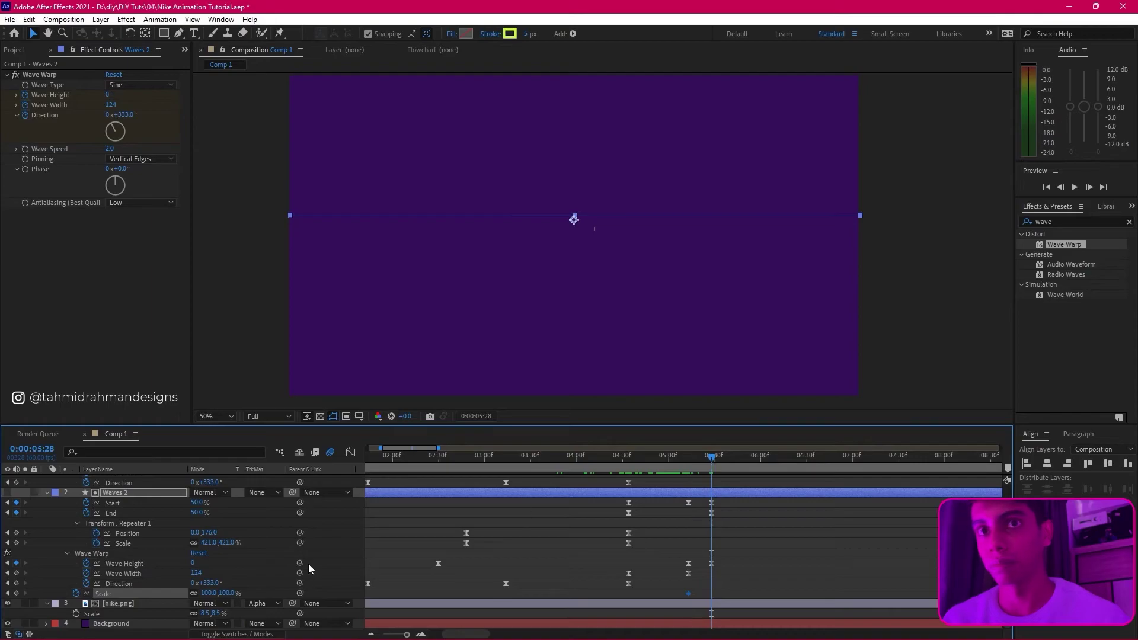
click(207, 593)
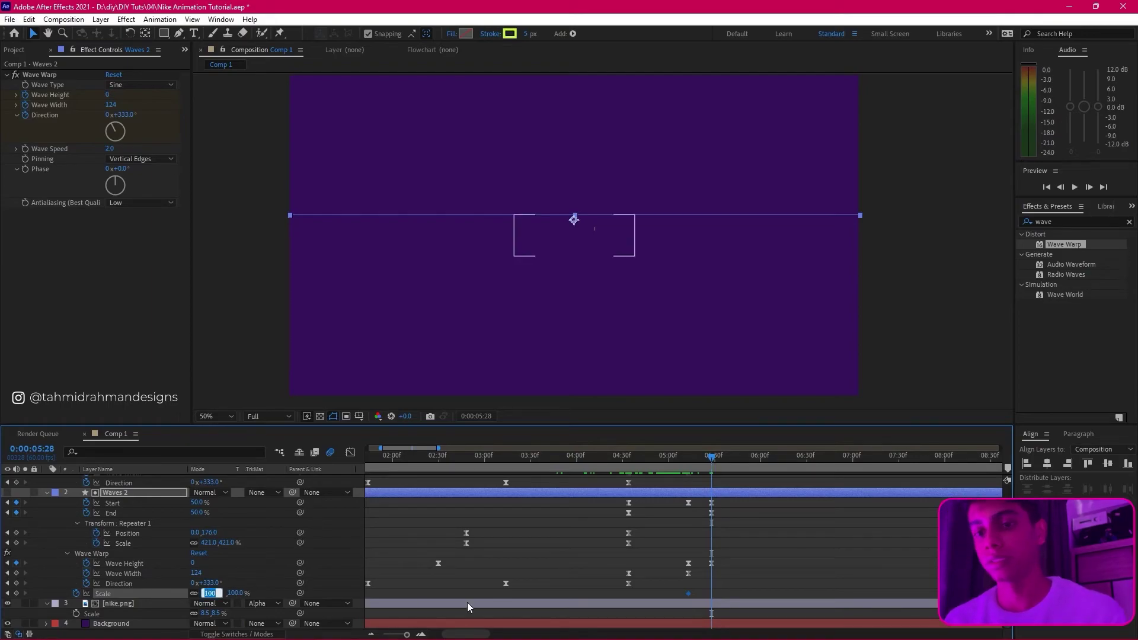
text(681)
key(Return)
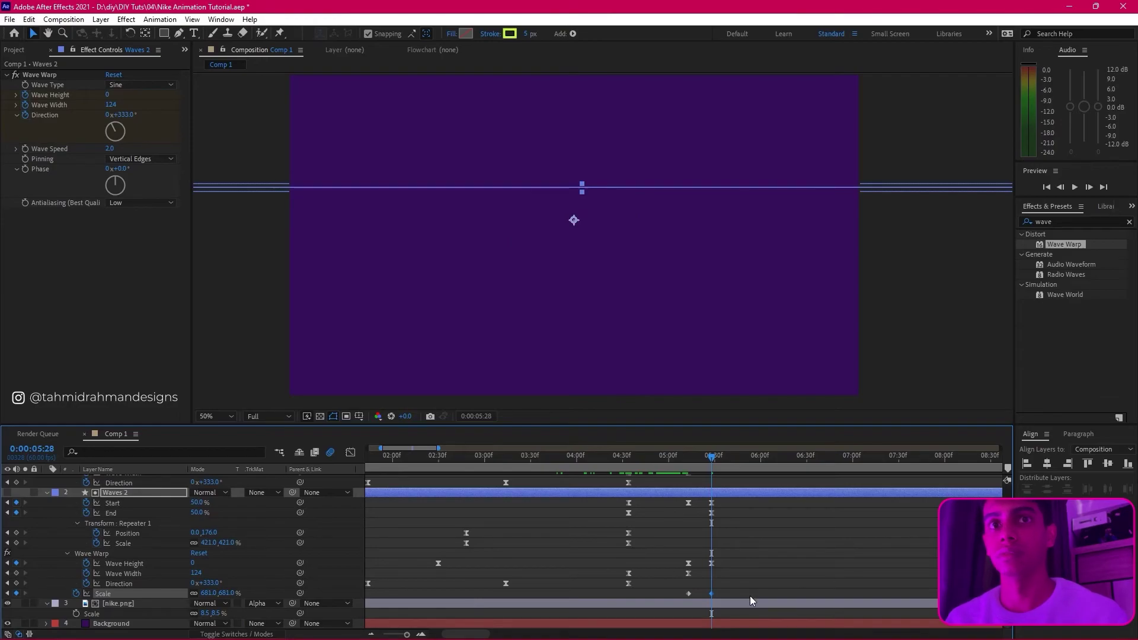
drag(722, 586, 671, 596)
click(705, 457)
mouse_move(705, 457)
mouse_down()
mouse_move(683, 461)
mouse_move(711, 465)
mouse_up()
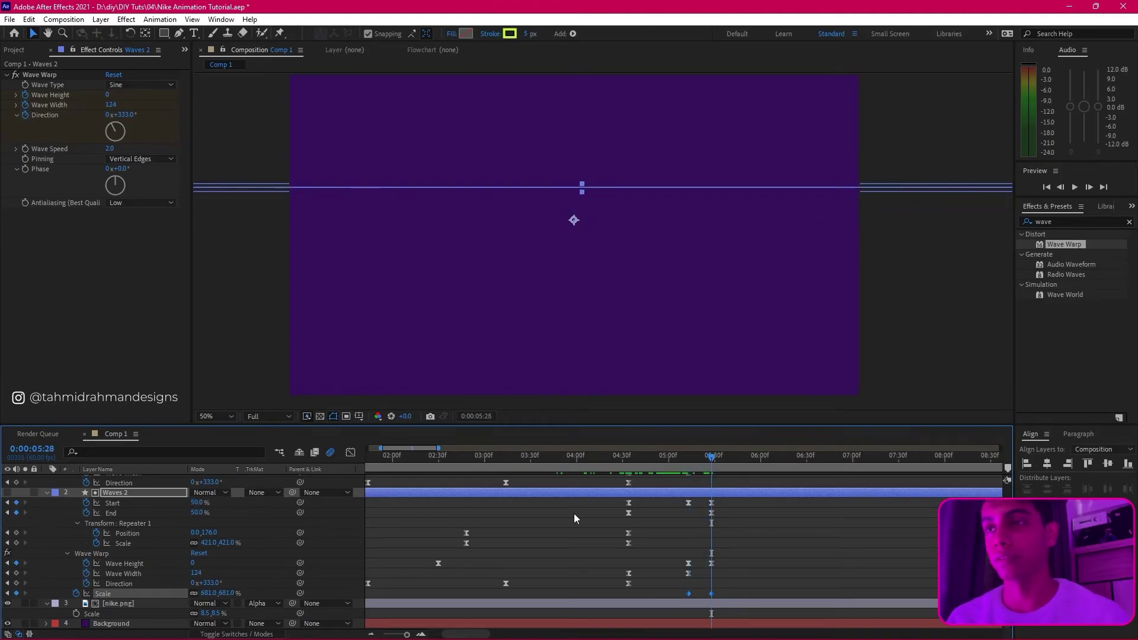
Step: Delete the trim path Start and End keyframes from the Waves 2 layer
drag(730, 501, 621, 513)
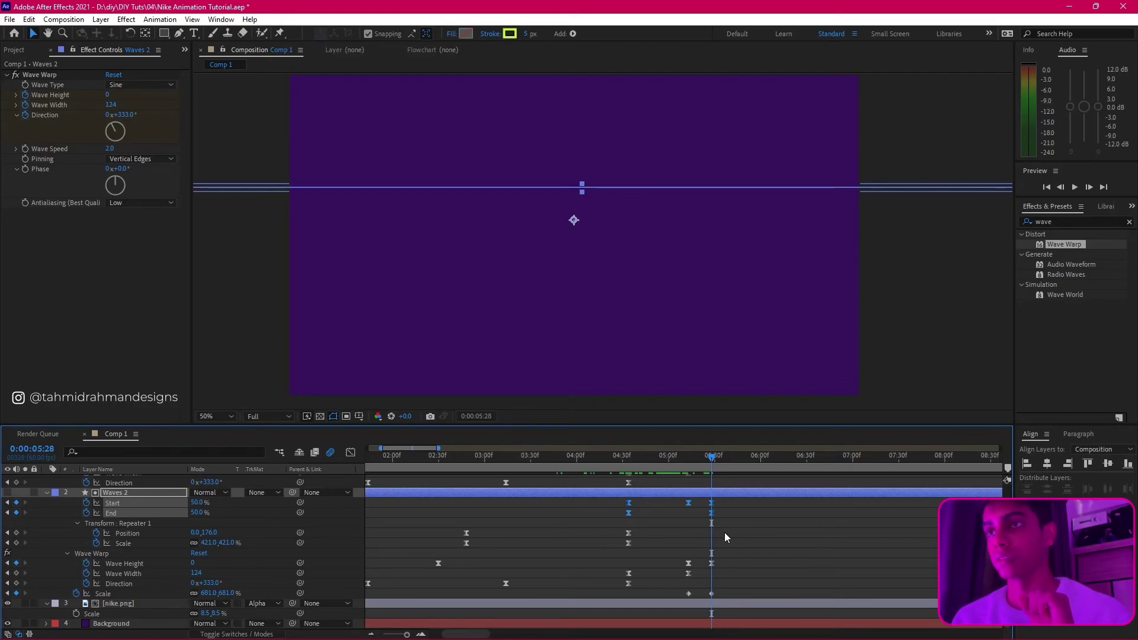
drag(723, 499, 621, 514)
key(Delete)
click(711, 593)
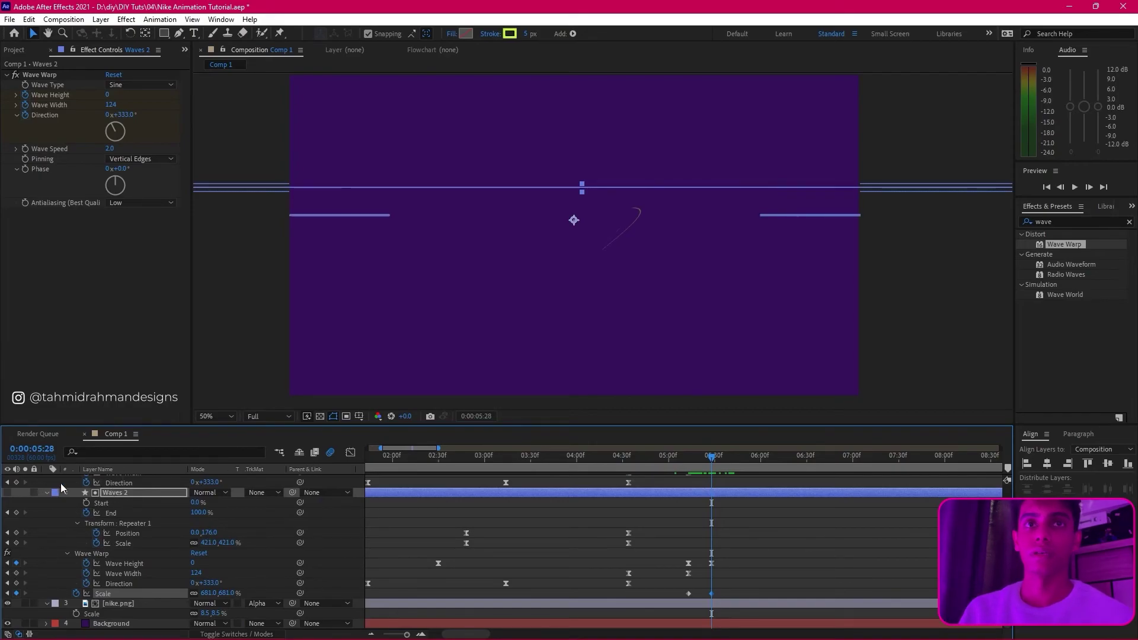
Step: Reveal the Waves 2 layer's transform properties, set its Anchor Point to 0.0, 27.0 and check the logo reveal at 0:00:05:28
click(46, 492)
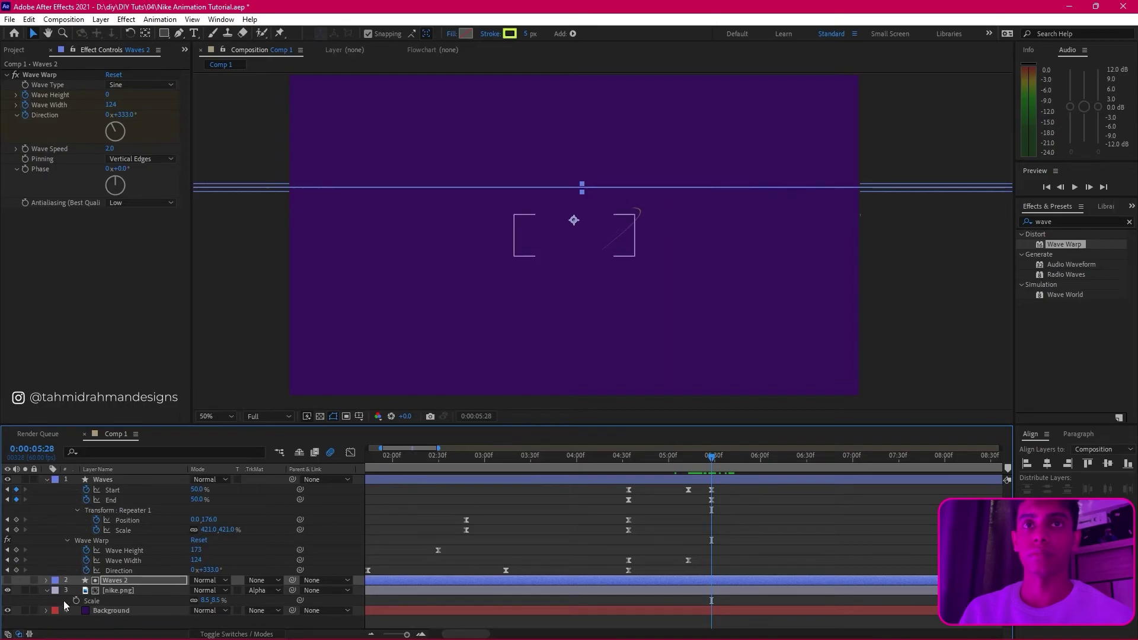
click(48, 578)
scroll(120, 570, down, 5)
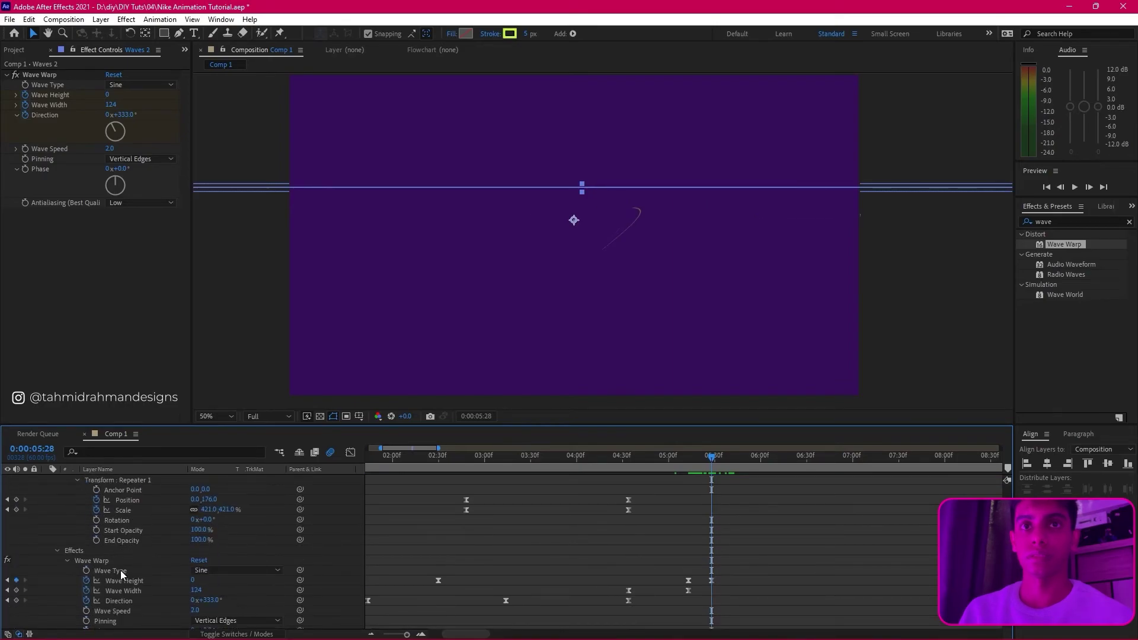
scroll(130, 570, down, 2)
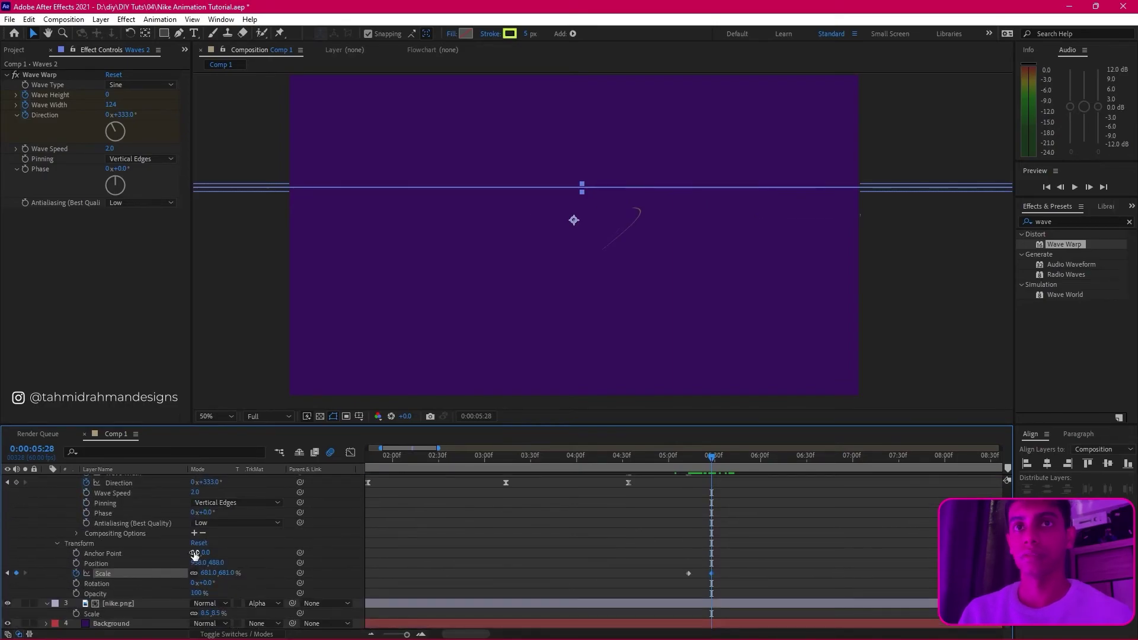
drag(193, 553, 209, 553)
key(ctrl+z)
mouse_move(206, 552)
mouse_down()
mouse_move(230, 555)
mouse_move(205, 560)
mouse_move(214, 563)
mouse_up()
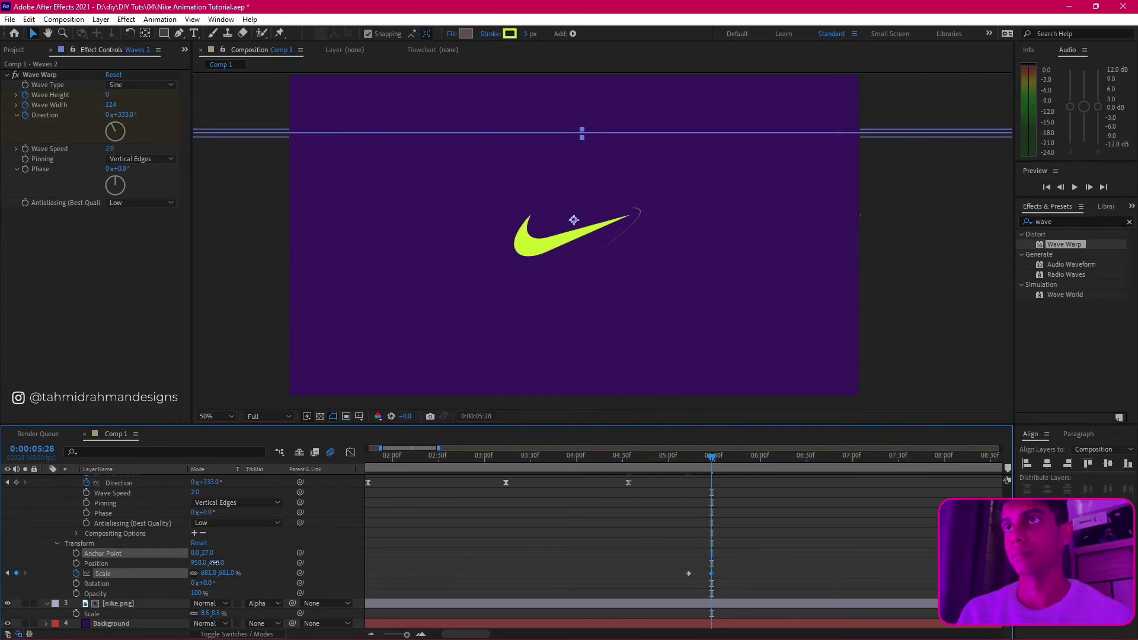
drag(705, 467, 711, 510)
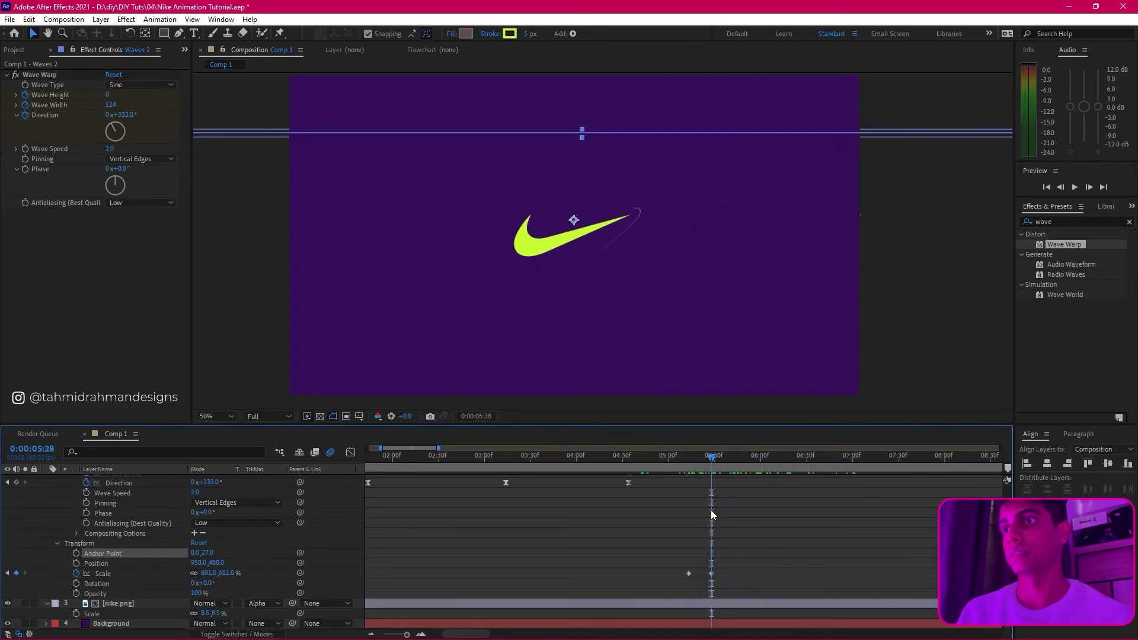
Step: Apply Easy Ease to the Waves 2 layer's Scale keyframes
scroll(711, 516, up, 5)
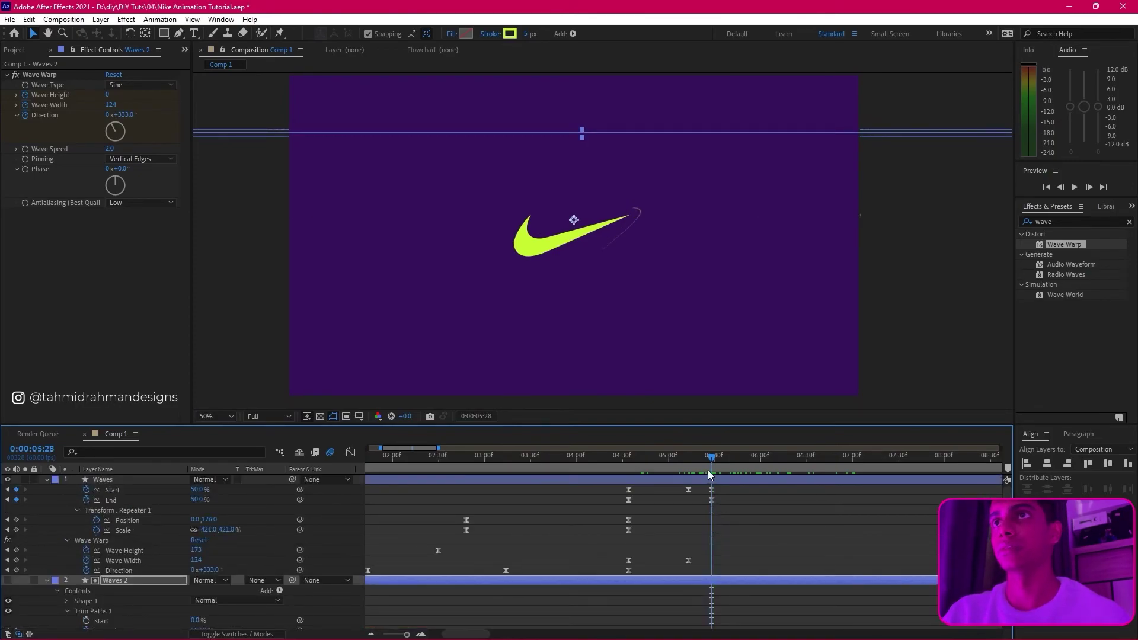
drag(713, 466, 709, 513)
scroll(708, 513, down, 5)
right_click(688, 573)
mouse_move(764, 566)
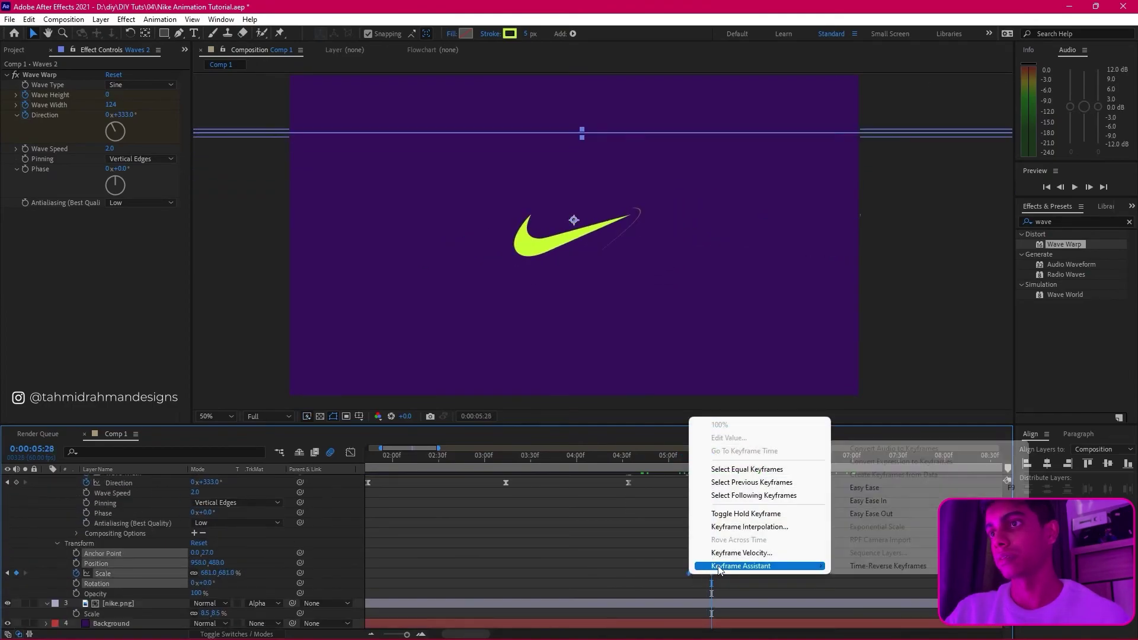
click(872, 500)
scroll(816, 554, up, 8)
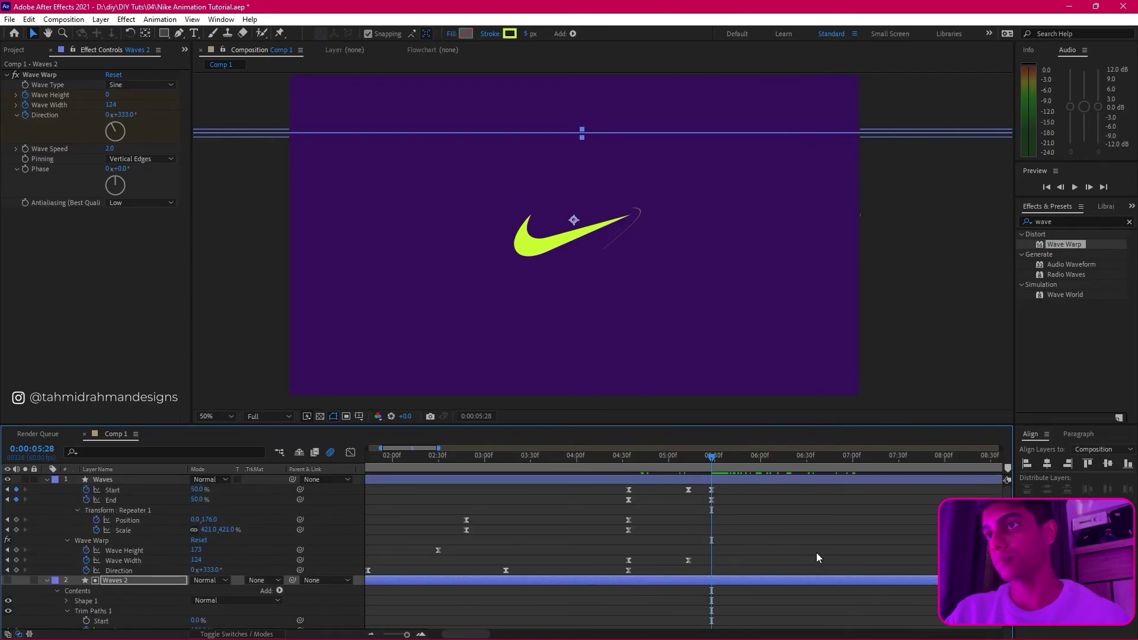
Step: Review the Wave Height and Scale keyframes of the Waves 2 layer by comparing the frames at 0:00:05:13 and 0:00:05:28
click(741, 525)
scroll(717, 479, down, 5)
scroll(698, 489, down, 6)
click(685, 460)
mouse_move(685, 459)
mouse_down()
mouse_move(713, 465)
mouse_move(687, 466)
mouse_up()
scroll(711, 507, up, 6)
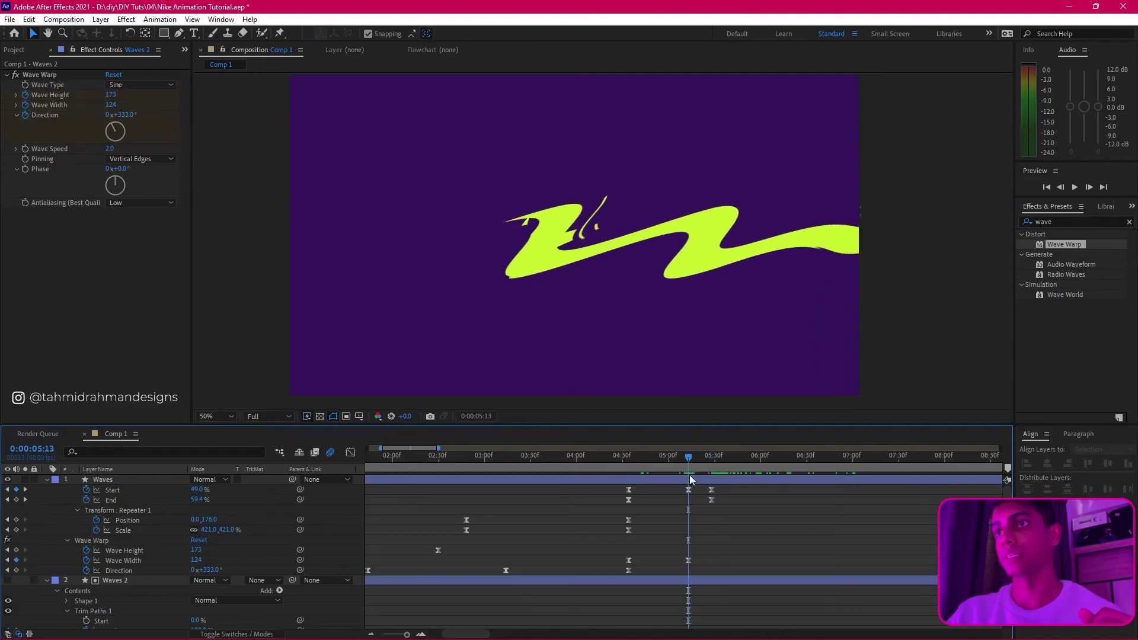
scroll(708, 491, down, 5)
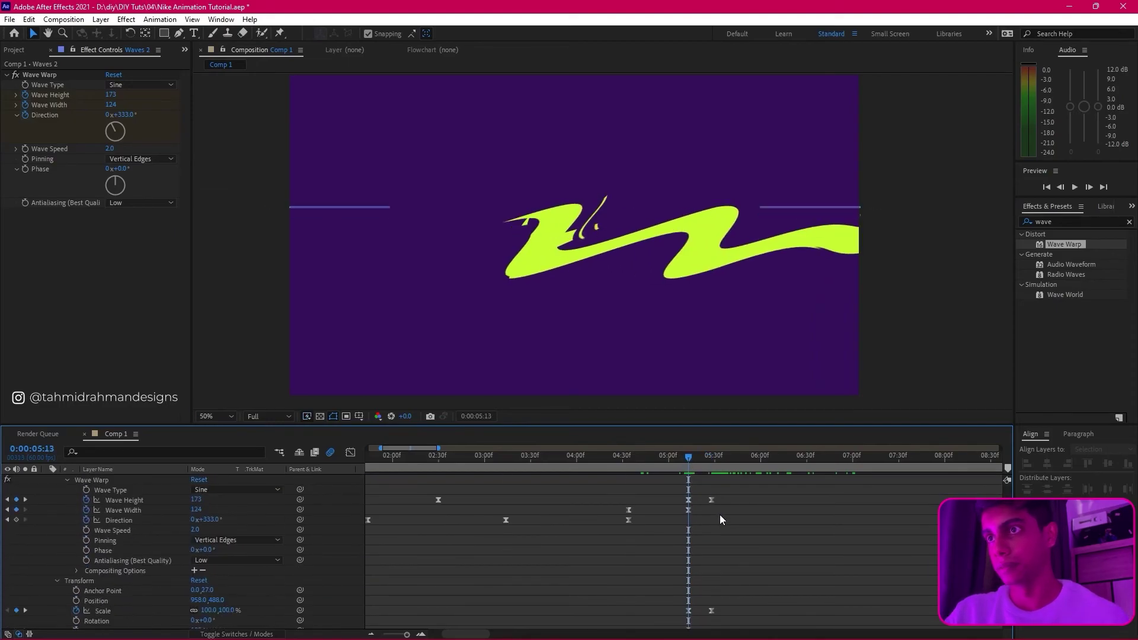
click(151, 504)
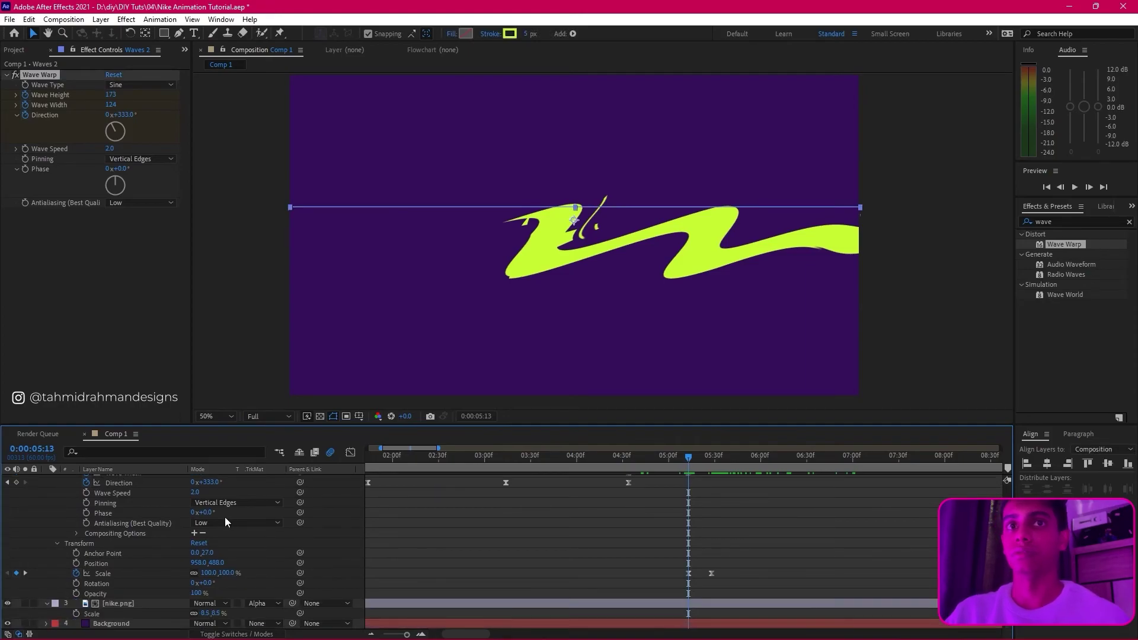
scroll(238, 520, down, 1)
drag(691, 474, 711, 463)
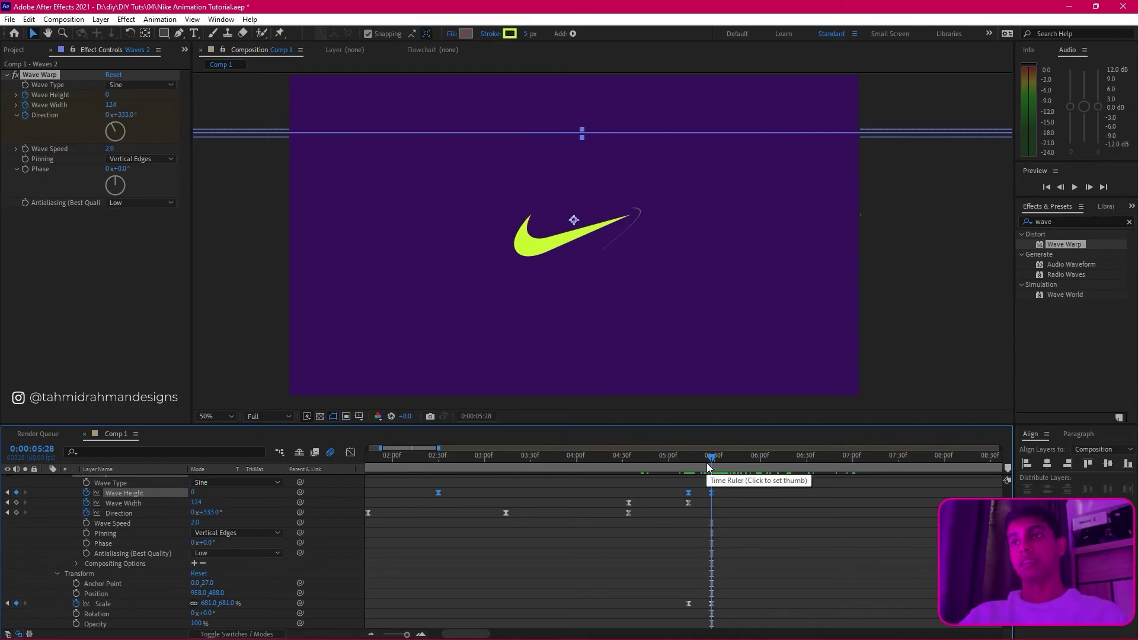
drag(708, 463, 688, 461)
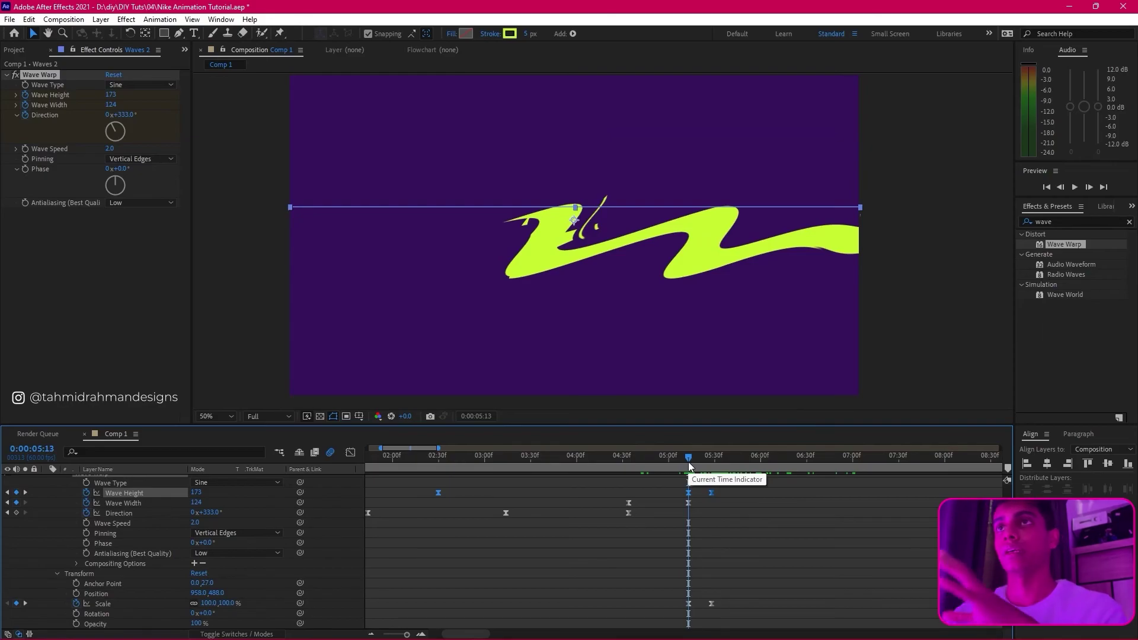
mouse_move(697, 456)
mouse_down()
mouse_move(720, 464)
mouse_move(709, 474)
mouse_up()
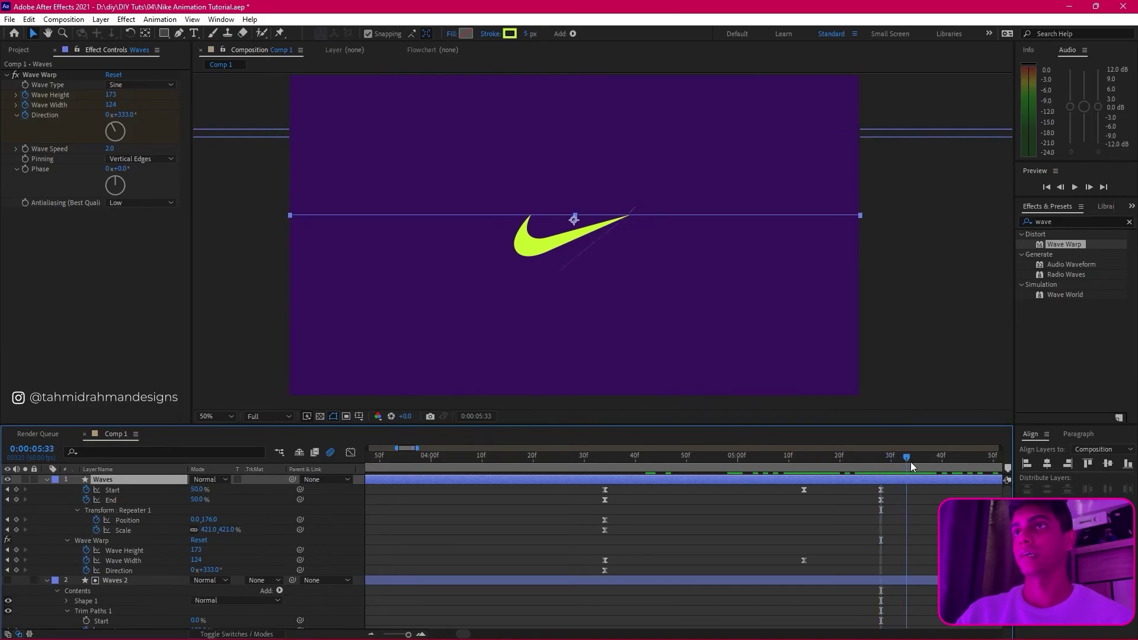
Step: Trim the end of the Waves layer to 0:00:05:28 and check the surrounding frames
click(899, 498)
click(897, 481)
key(alt+bracketright)
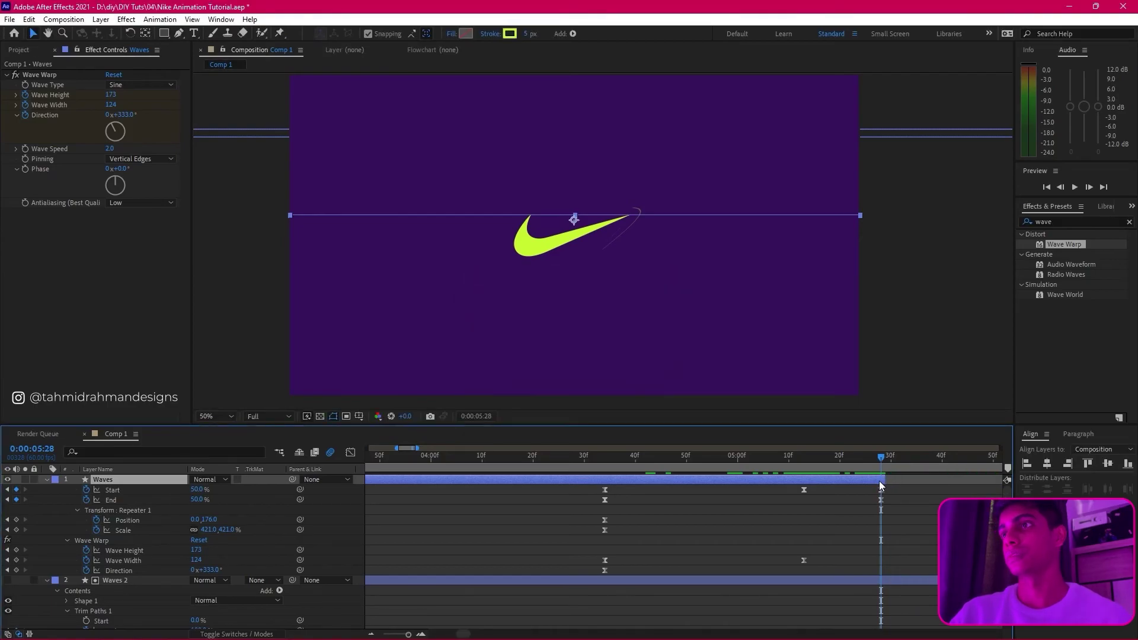
click(881, 479)
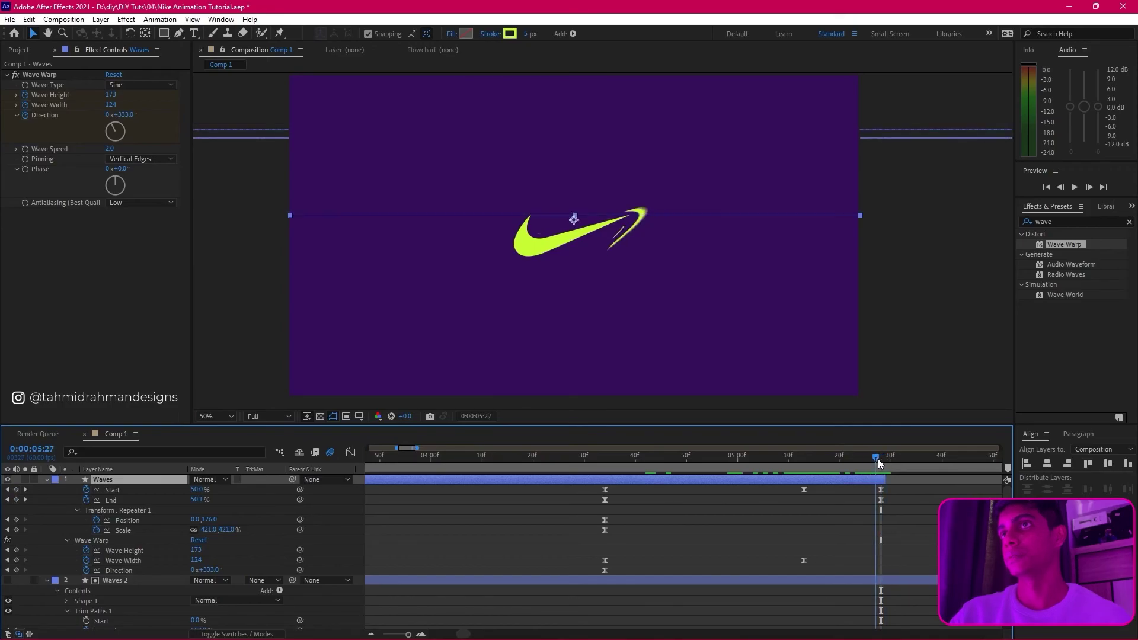
drag(881, 459, 885, 464)
Step: Trim the start of the Waves 2 layer to the keyframes at 0:00:04:34
scroll(913, 510, down, 5)
scroll(923, 521, up, 5)
scroll(779, 521, down, 5)
scroll(778, 521, up, 4)
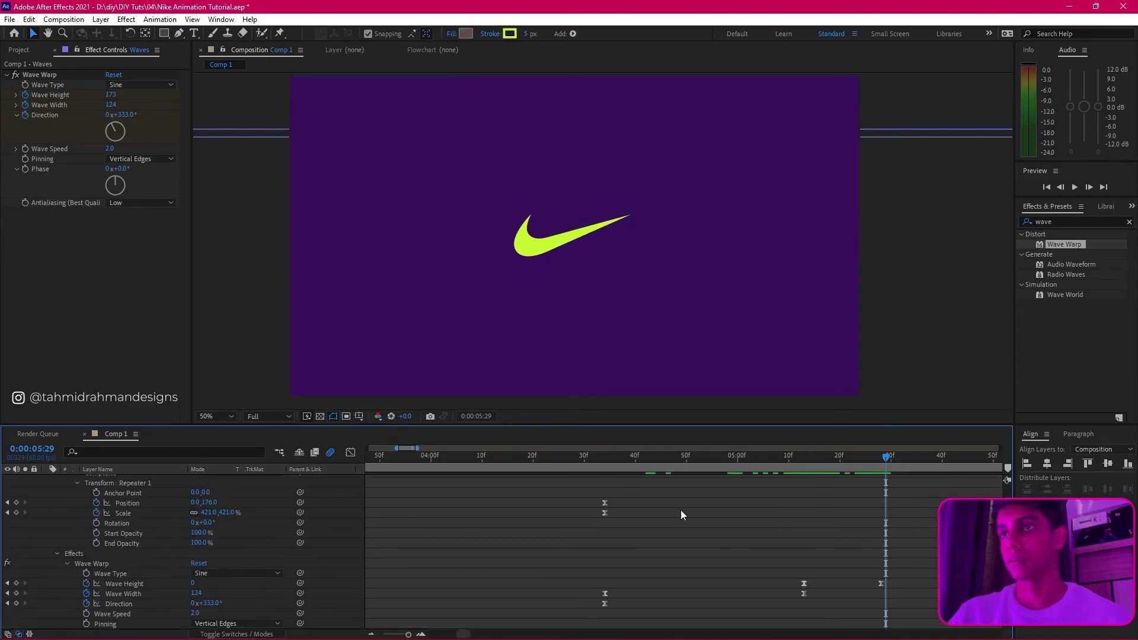
click(603, 454)
click(616, 480)
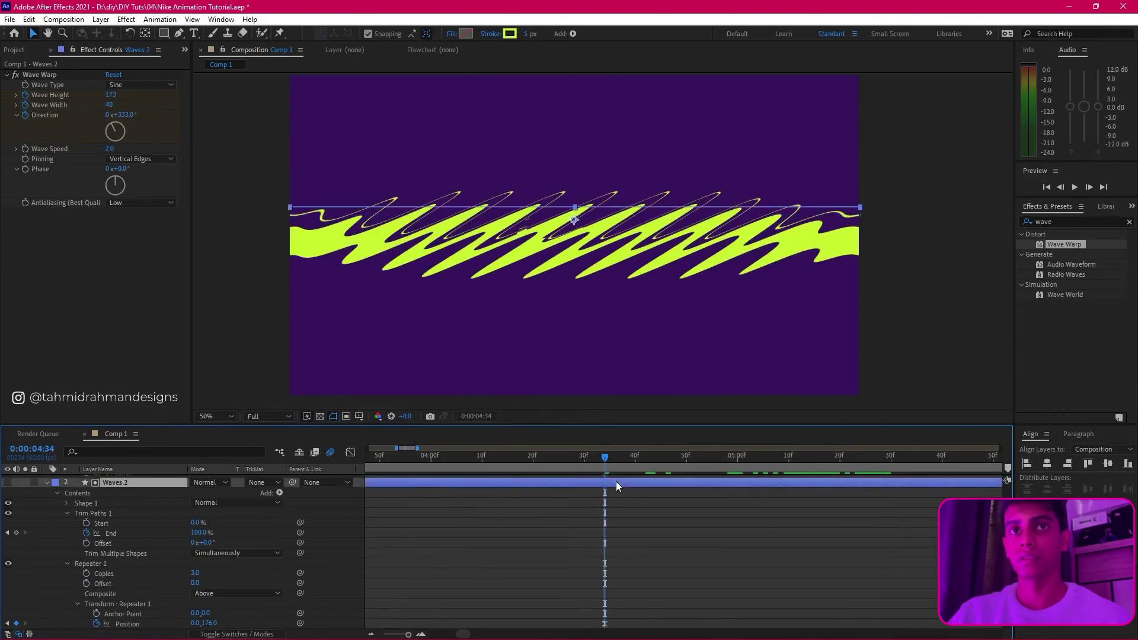
scroll(651, 522, down, 2)
scroll(651, 523, up, 5)
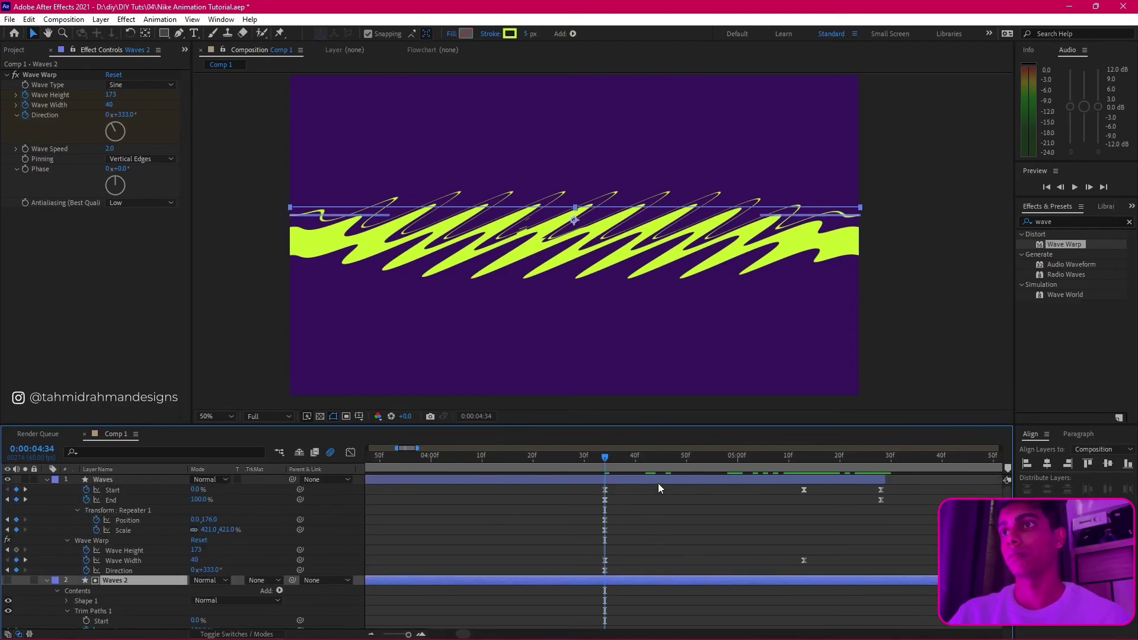
scroll(667, 556, down, 1)
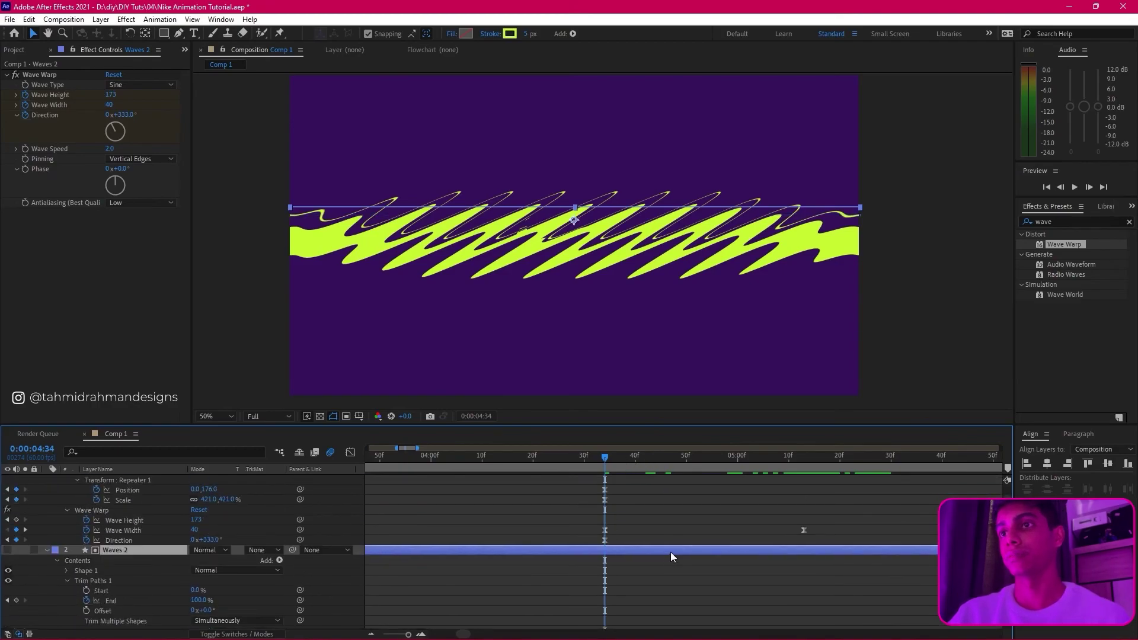
scroll(670, 552, up, 1)
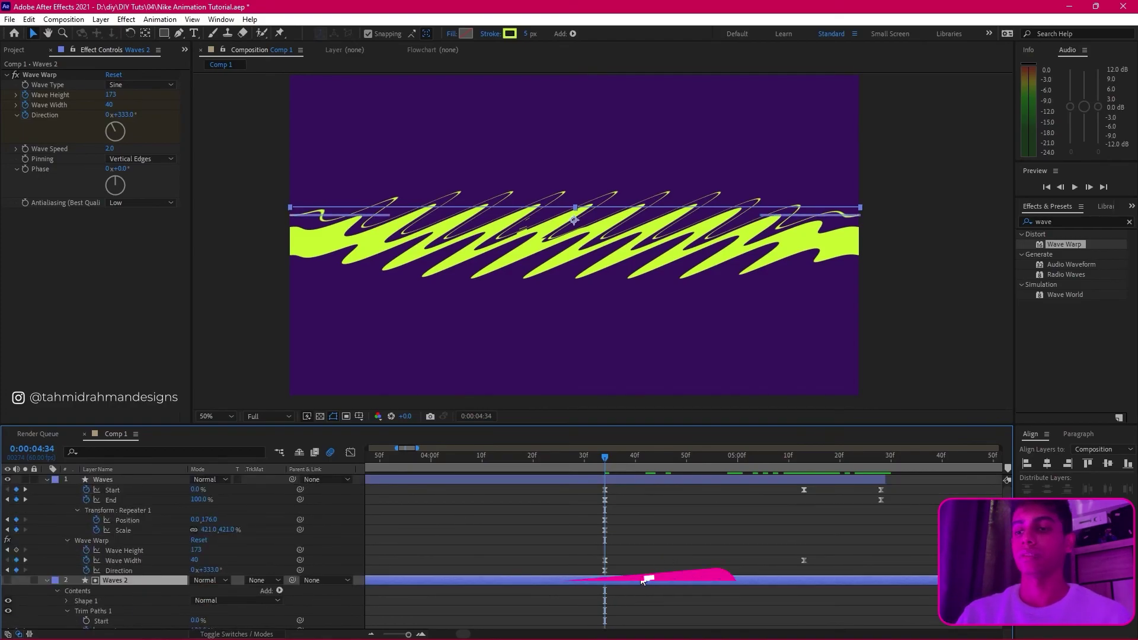
key(alt+bracketleft)
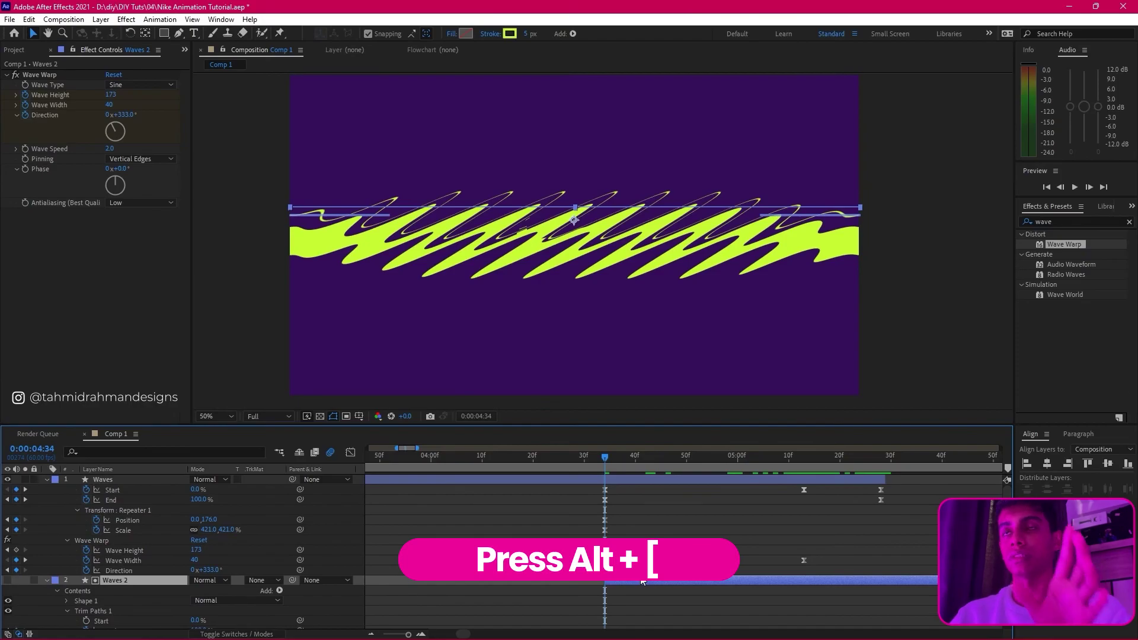
Step: Remove the End keyframes from Trim Paths 1 on the Waves 2 layer, keeping End at 100%
scroll(628, 568, down, 7)
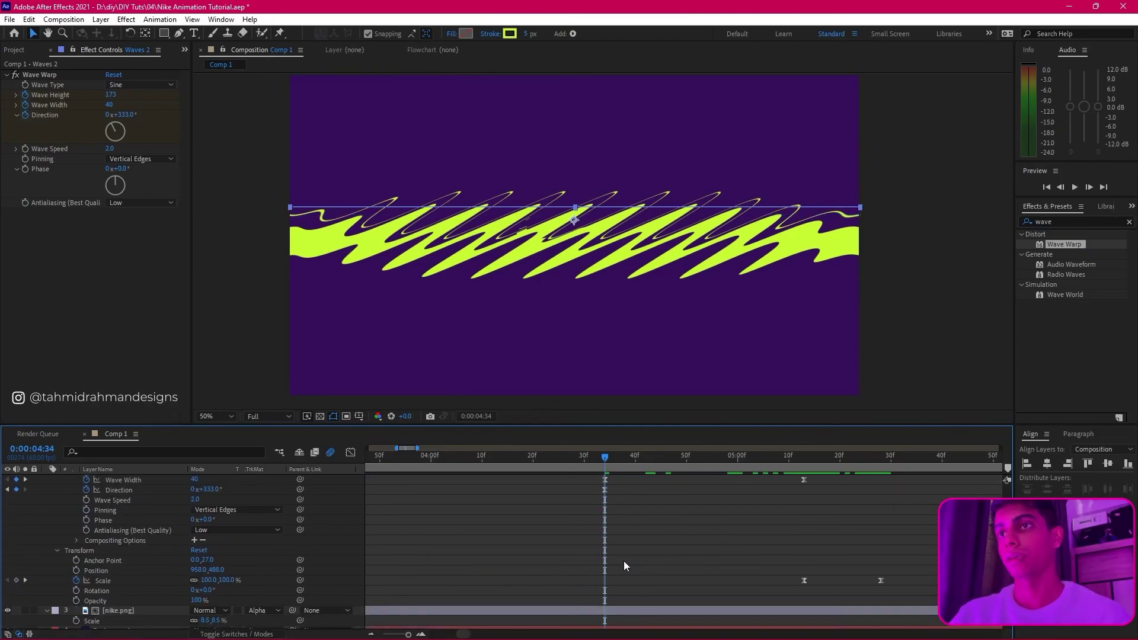
drag(395, 448, 551, 447)
scroll(573, 528, up, 5)
scroll(485, 517, up, 8)
click(485, 519)
drag(368, 535, 477, 571)
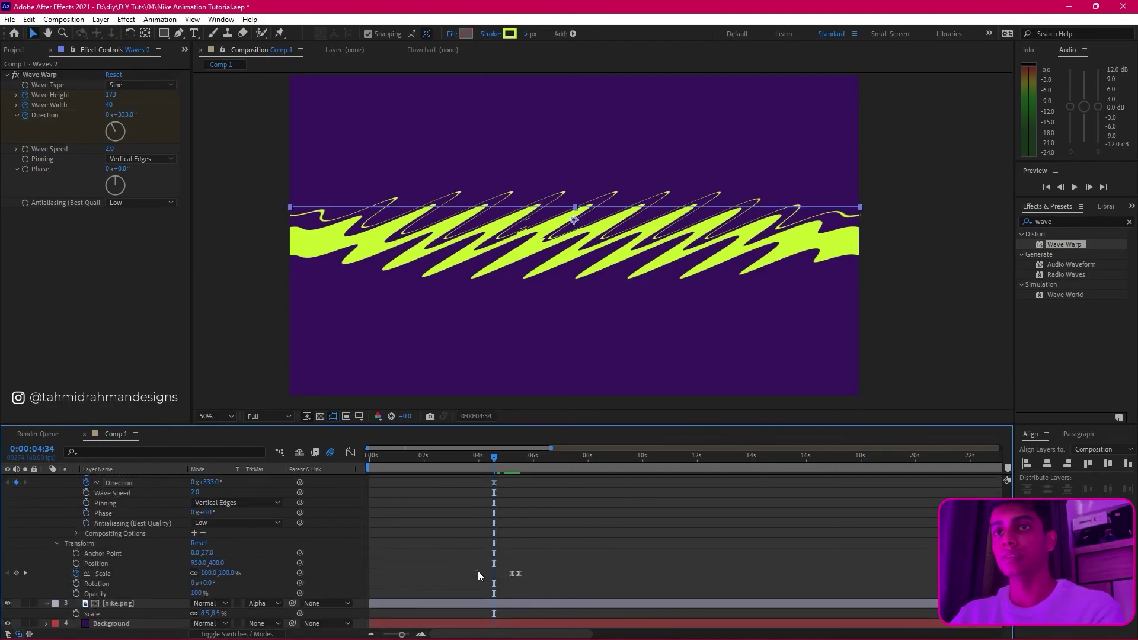
scroll(479, 568, up, 5)
Step: Preview the whole animation from 0:00:00:00 and examine the finished logo frame around 0:00:05:32
drag(499, 458, 358, 468)
key(space)
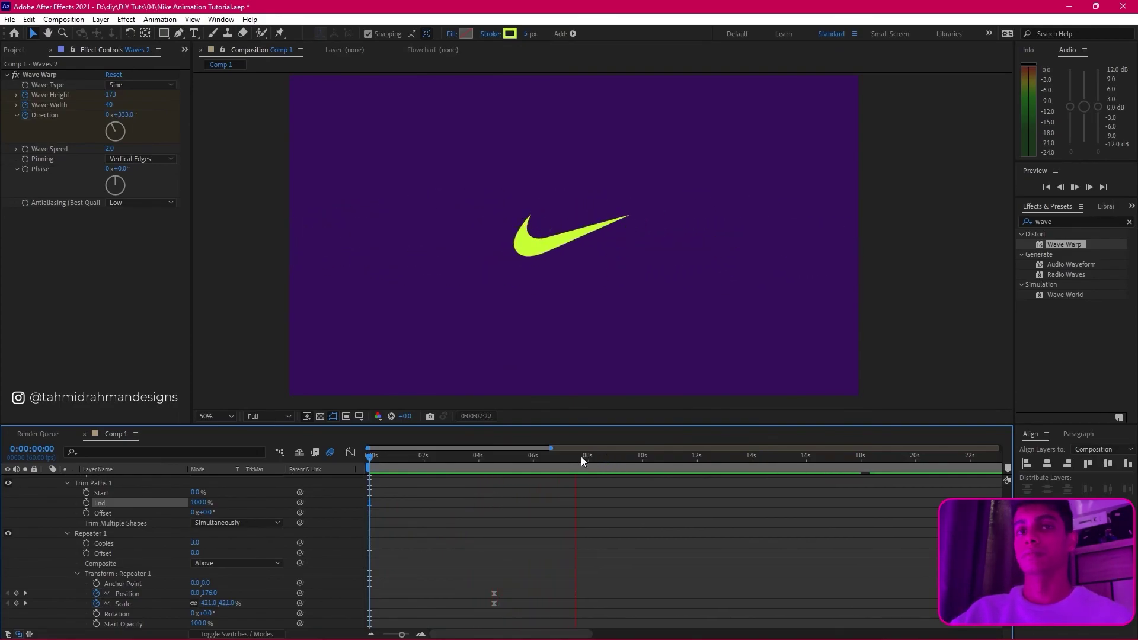
mouse_move(502, 461)
mouse_down()
mouse_move(490, 466)
mouse_move(518, 473)
mouse_up()
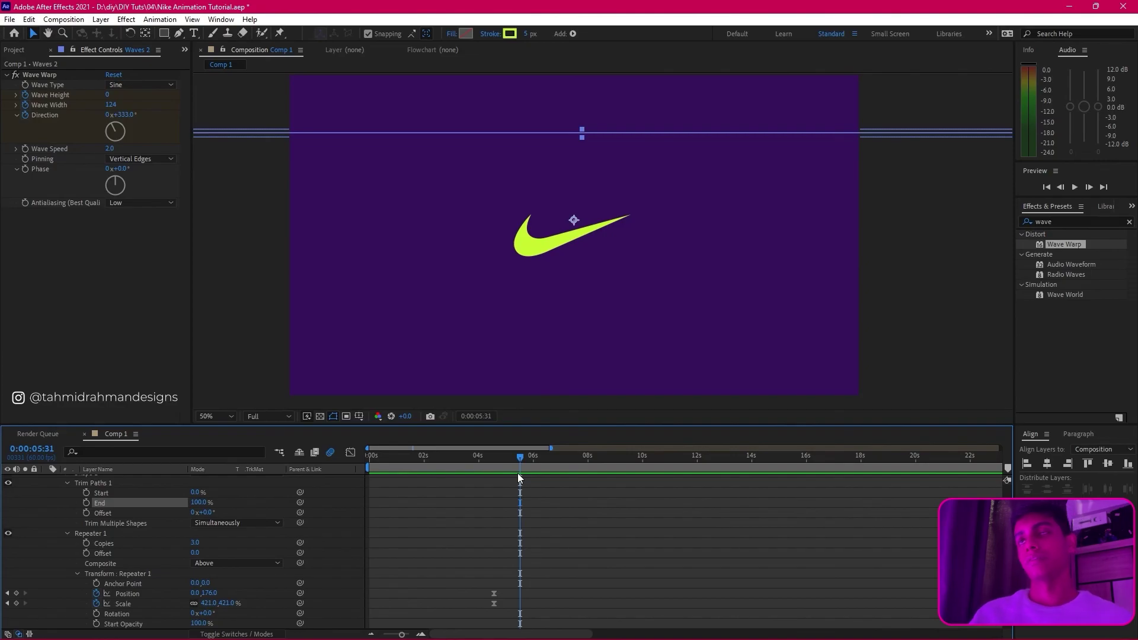
mouse_move(519, 456)
mouse_down()
mouse_move(546, 457)
mouse_move(521, 459)
mouse_up()
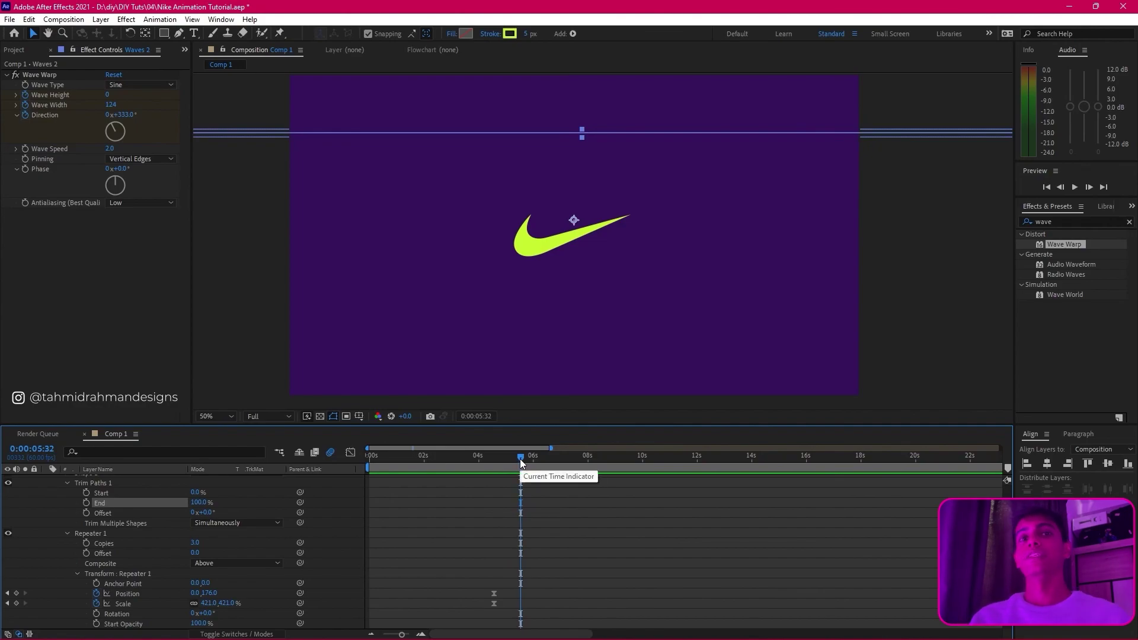